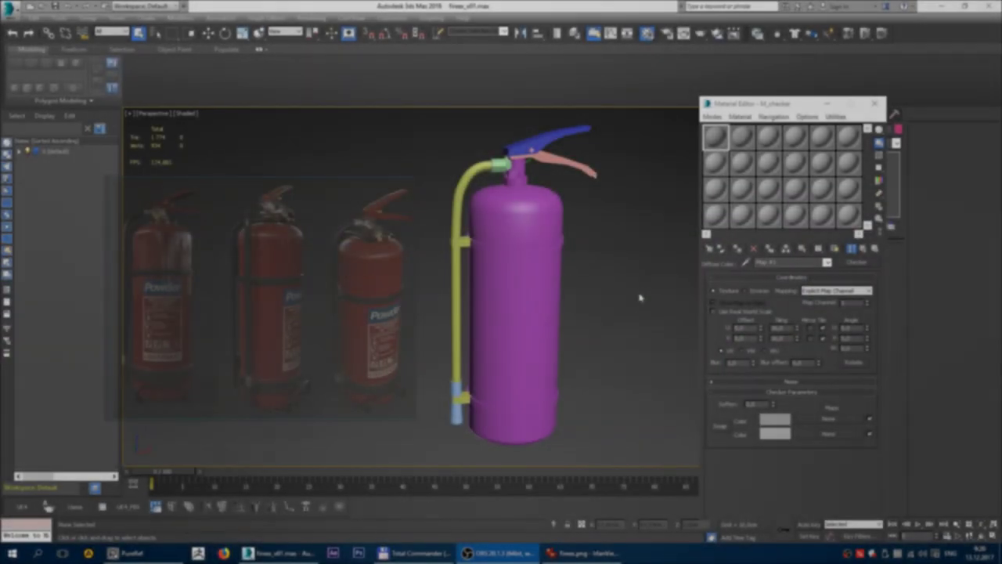
- Select the Cylinder001 body and turn on Edged Faces with F4
{"action": "left_click", "coordinate": [527, 220]}
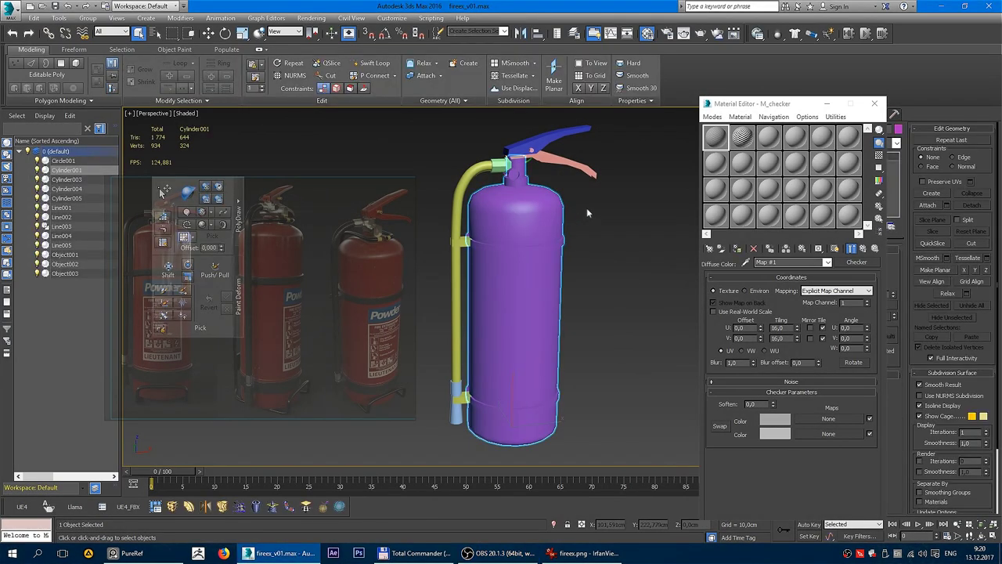
{"action": "key", "text": "F4"}
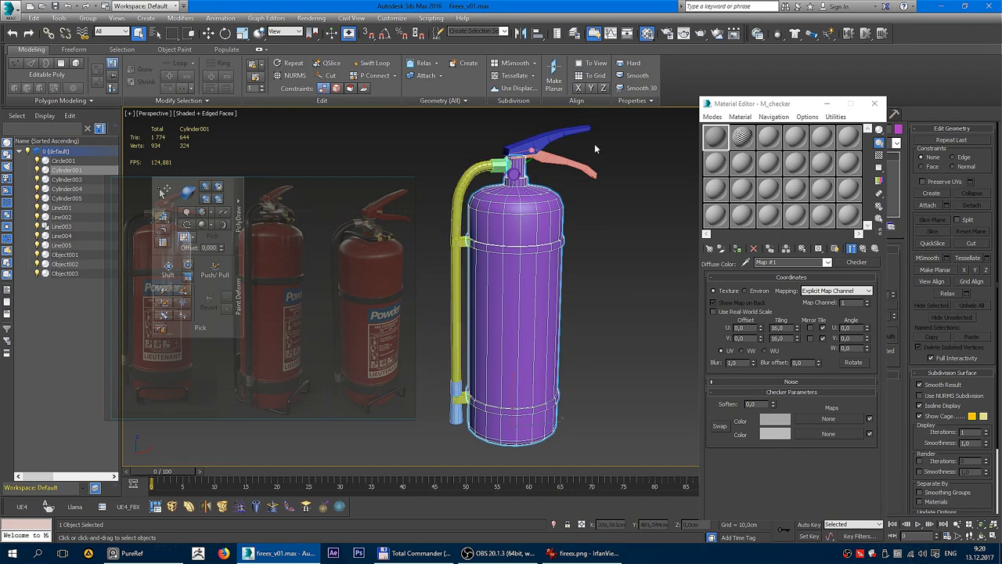
{"action": "left_click", "coordinate": [605, 291]}
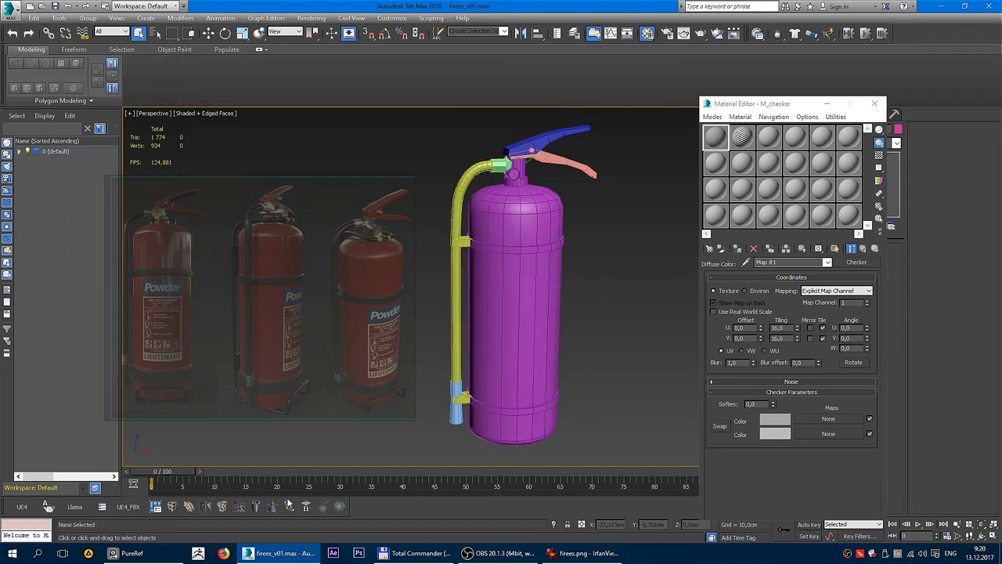
- Close the PureRef reference overlay and pan the extinguisher left in the perspective view
{"action": "left_click", "coordinate": [151, 555]}
{"action": "left_click", "coordinate": [159, 561]}
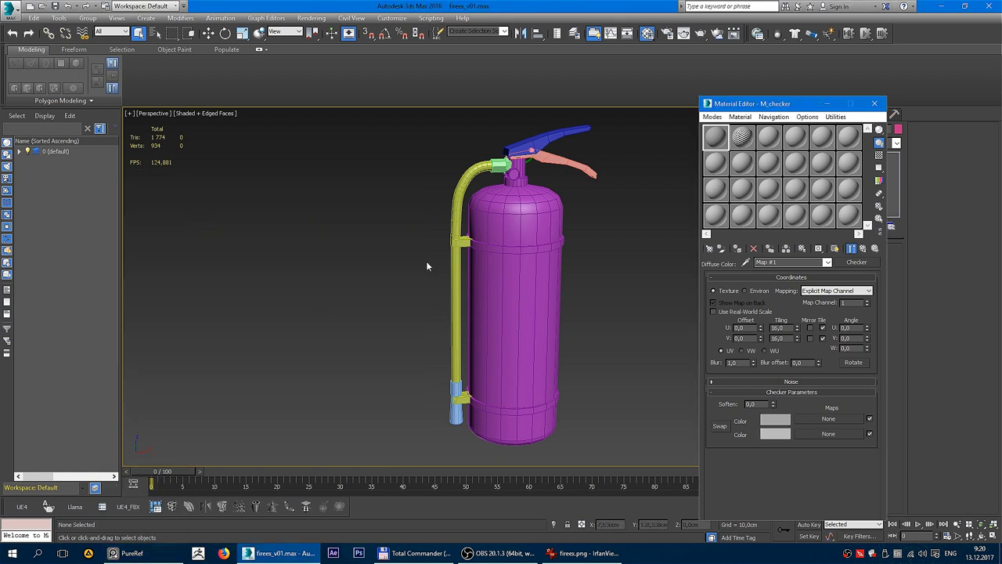
{"action": "mouse_move", "coordinate": [624, 262]}
{"action": "middle_mouse_down"}
{"action": "mouse_move", "coordinate": [552, 262]}
{"action": "mouse_move", "coordinate": [557, 242]}
{"action": "mouse_move", "coordinate": [568, 251]}
{"action": "mouse_move", "coordinate": [550, 255]}
{"action": "middle_mouse_up"}
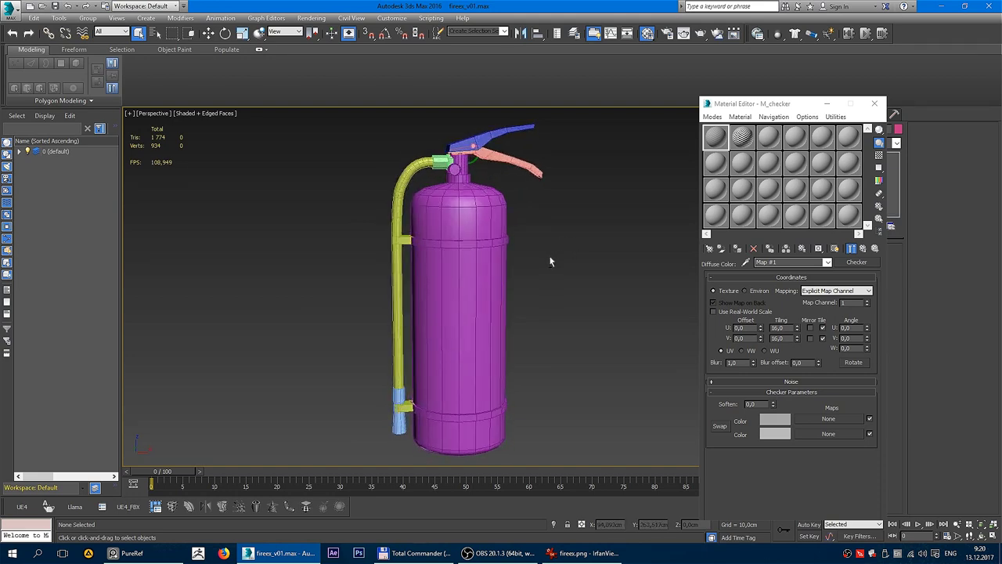
- Assign the M_checker material to the extinguisher body and preview its checker map
{"action": "left_click", "coordinate": [478, 246]}
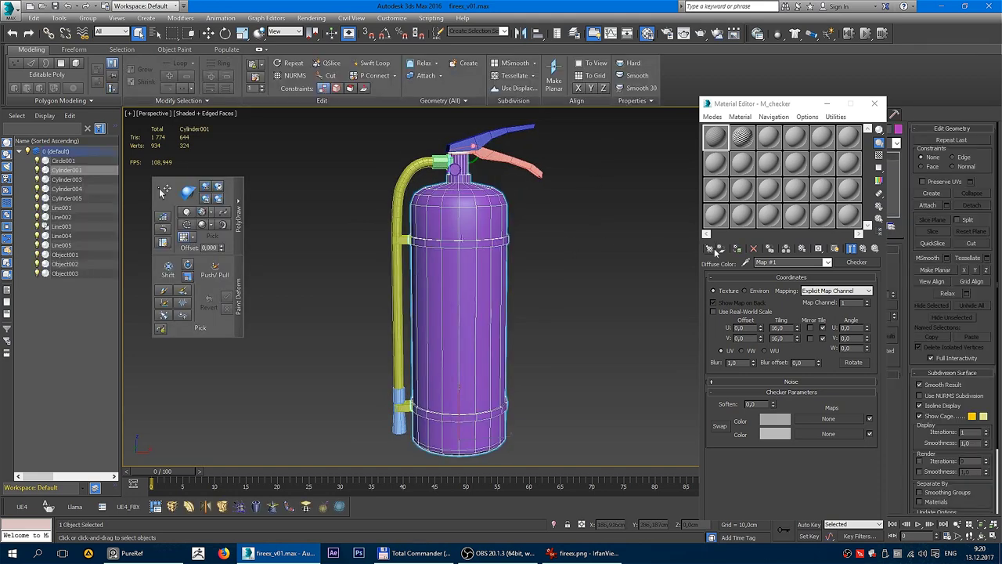
{"action": "left_click", "coordinate": [738, 249]}
{"action": "middle_click_drag", "start_coordinate": [595, 251], "coordinate": [619, 228], "text": "alt"}
{"action": "scroll", "coordinate": [618, 227], "scroll_direction": "up", "scroll_amount": 5}
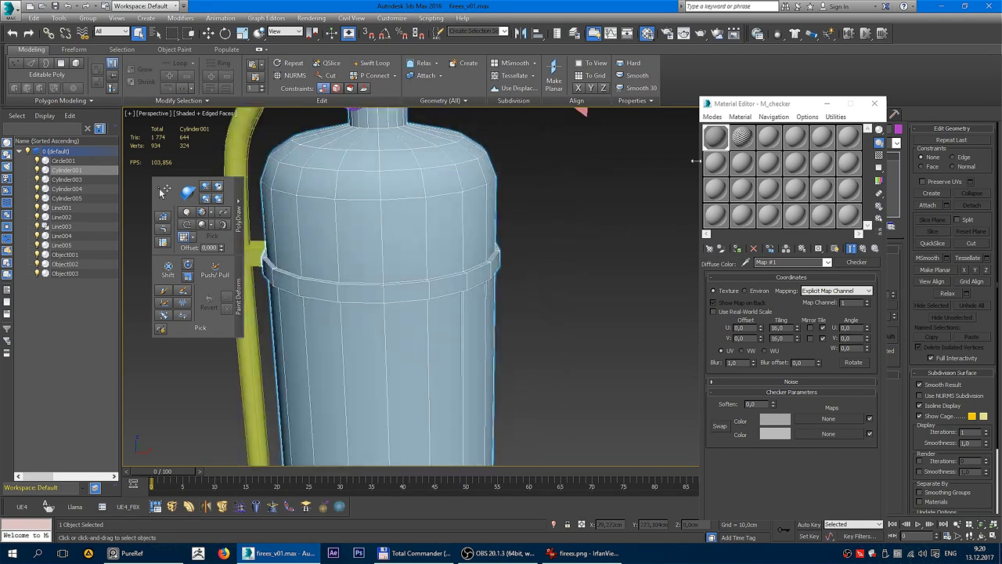
{"action": "double_click", "coordinate": [719, 136]}
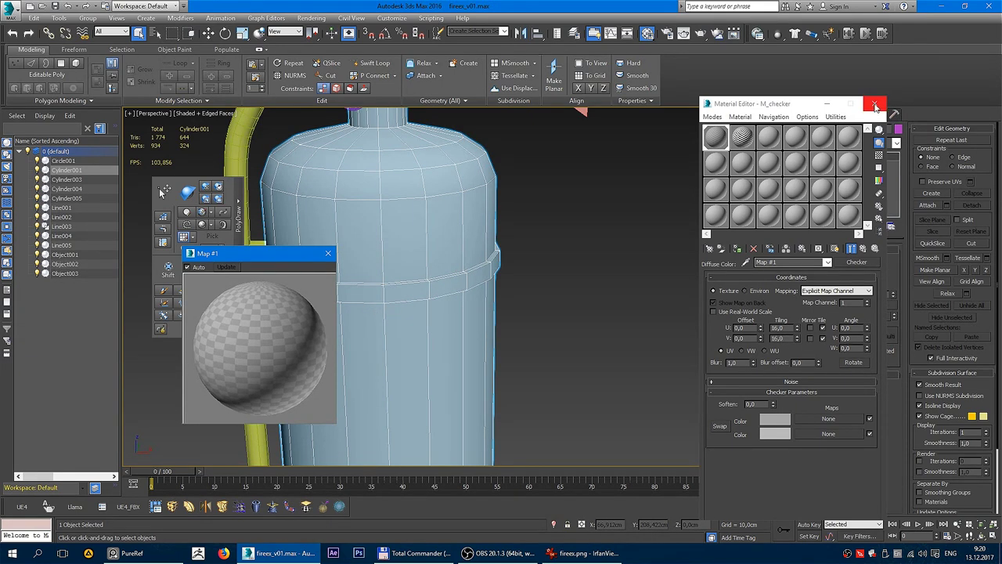
{"action": "left_click_drag", "start_coordinate": [791, 102], "coordinate": [669, 102]}
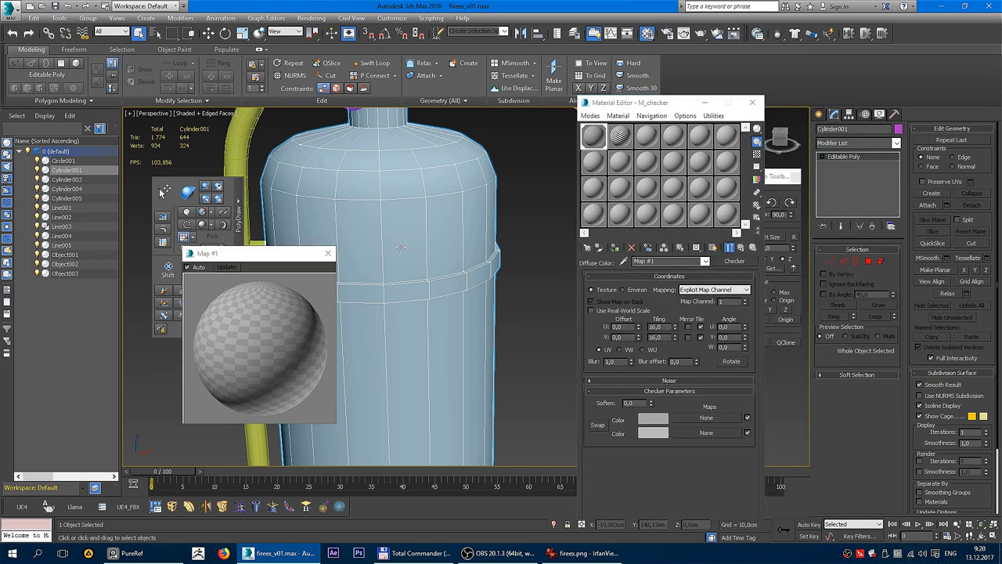
- Add a Cylindrical UVW Map modifier and show the checker material in the viewport
{"action": "left_click", "coordinate": [305, 507]}
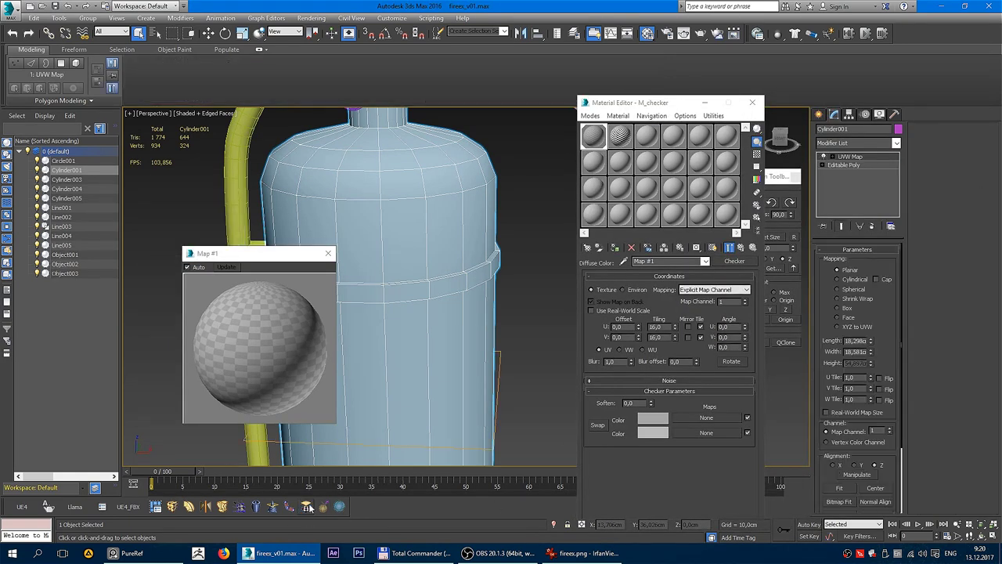
{"action": "left_click", "coordinate": [857, 280]}
{"action": "left_click", "coordinate": [712, 248]}
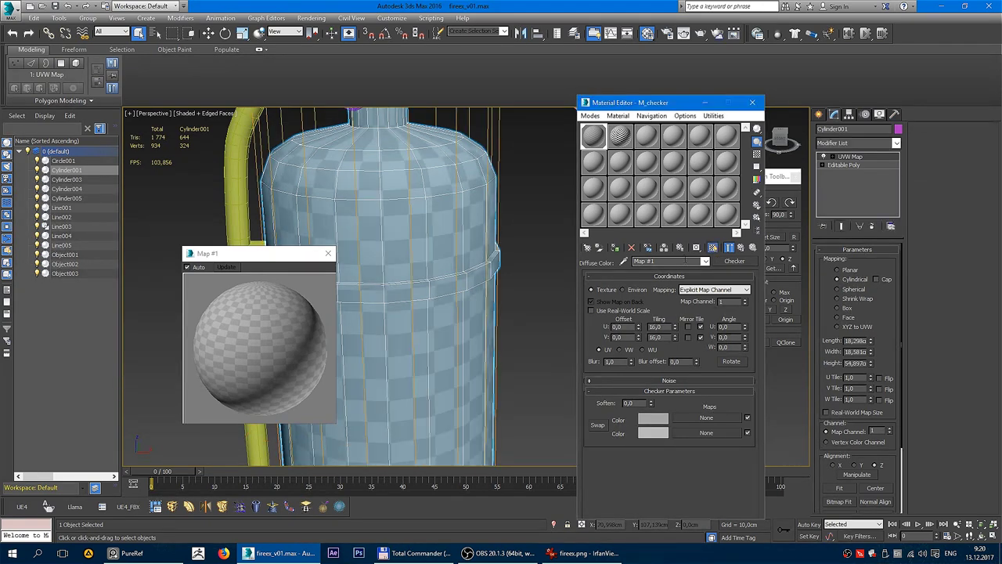
{"action": "left_click", "coordinate": [752, 103]}
- Collapse the body to Editable Poly and turn off Edged Faces
{"action": "middle_click_drag", "start_coordinate": [591, 233], "coordinate": [447, 264], "text": "alt"}
{"action": "right_click", "coordinate": [447, 264]}
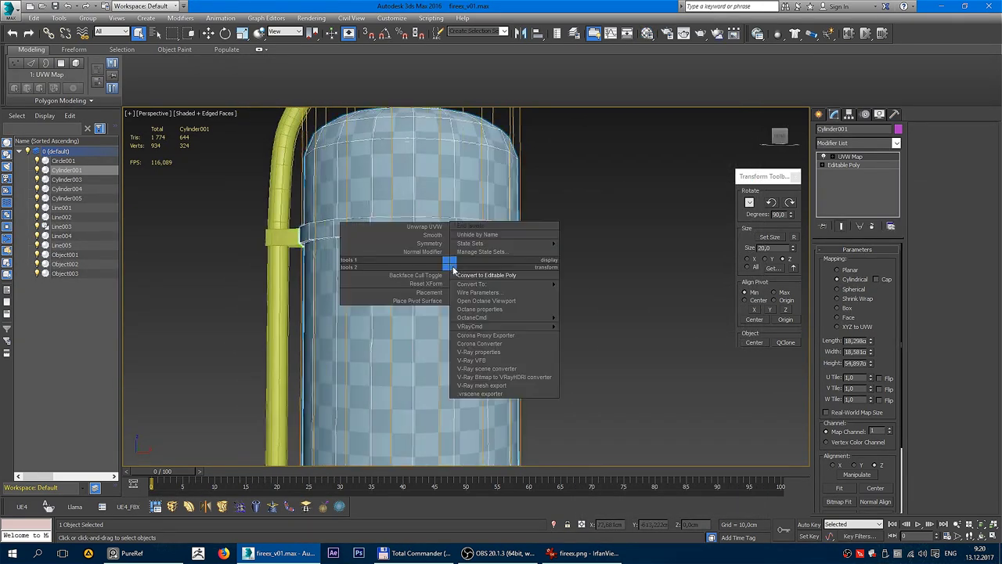
{"action": "left_click", "coordinate": [466, 274]}
{"action": "left_click", "coordinate": [540, 310]}
{"action": "key", "text": "F4"}
{"action": "scroll", "coordinate": [540, 310], "scroll_direction": "down", "scroll_amount": 5}
- Apply the black-and-white M_checker2 material to the body and display it in the viewport
{"action": "middle_click_drag", "start_coordinate": [540, 311], "coordinate": [517, 296], "text": "alt"}
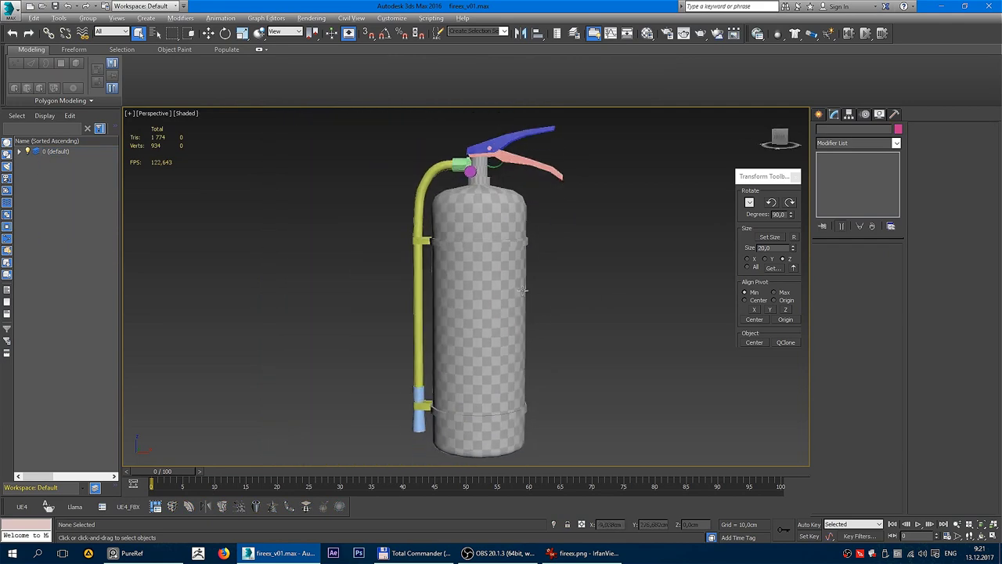
{"action": "scroll", "coordinate": [517, 296], "scroll_direction": "up", "scroll_amount": 4}
{"action": "left_click", "coordinate": [517, 296]}
{"action": "key", "text": "m"}
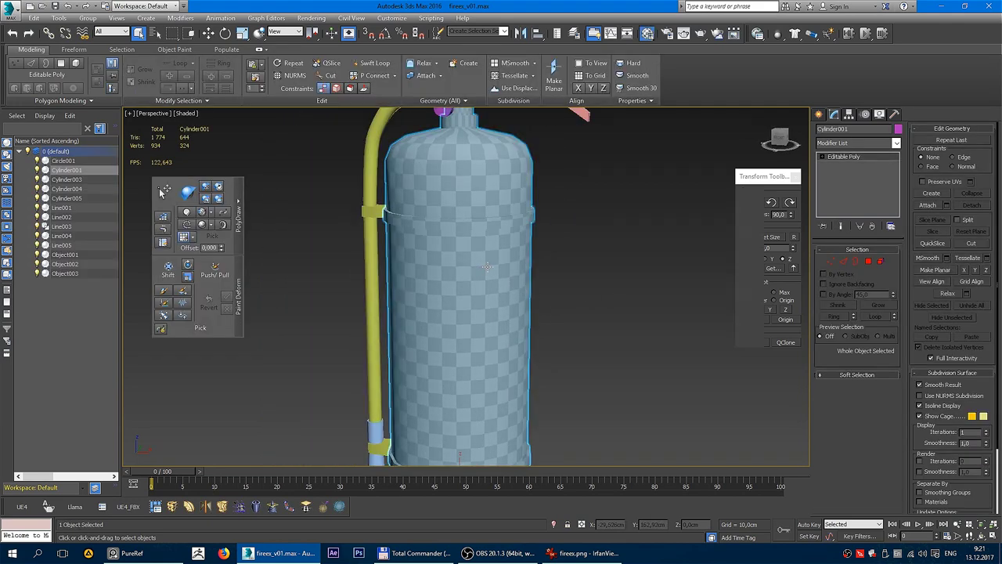
{"action": "left_click", "coordinate": [621, 139]}
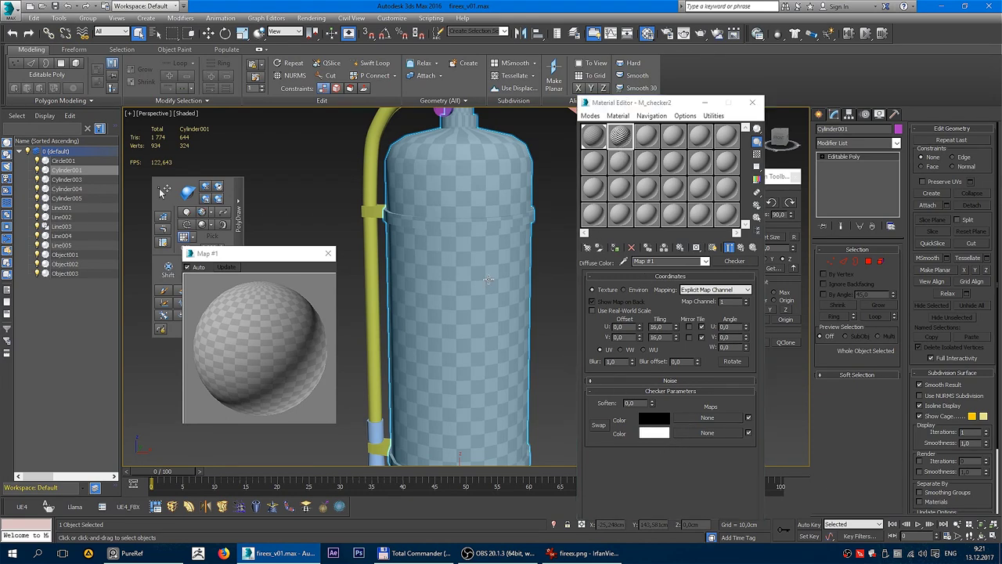
{"action": "left_click", "coordinate": [616, 247]}
{"action": "left_click", "coordinate": [713, 247]}
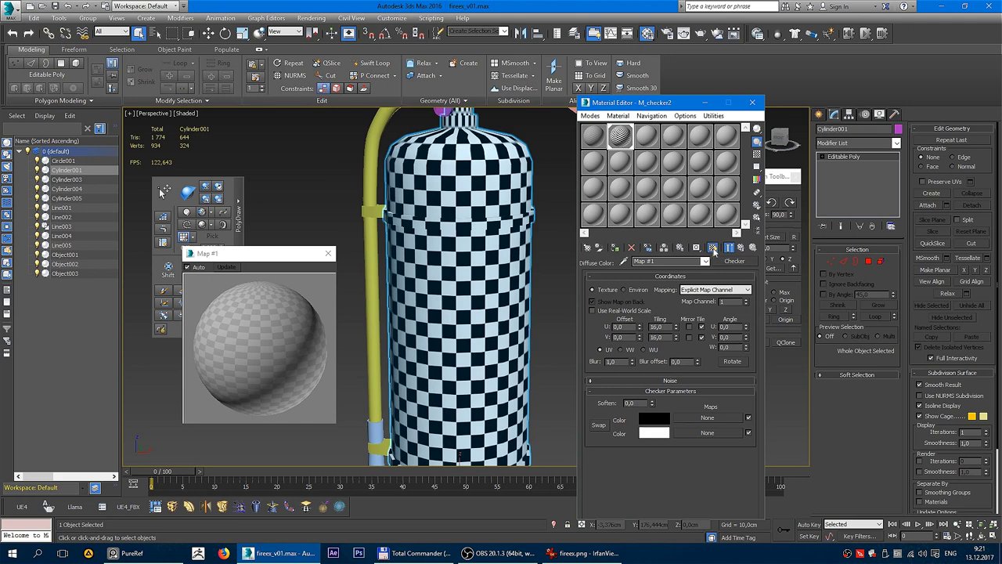
- Zoom in close to inspect the black-and-white checker on the body
{"action": "left_click", "coordinate": [566, 245]}
{"action": "key", "text": "alt+z"}
{"action": "left_click_drag", "start_coordinate": [565, 245], "coordinate": [550, 273]}
{"action": "right_click", "coordinate": [550, 274]}
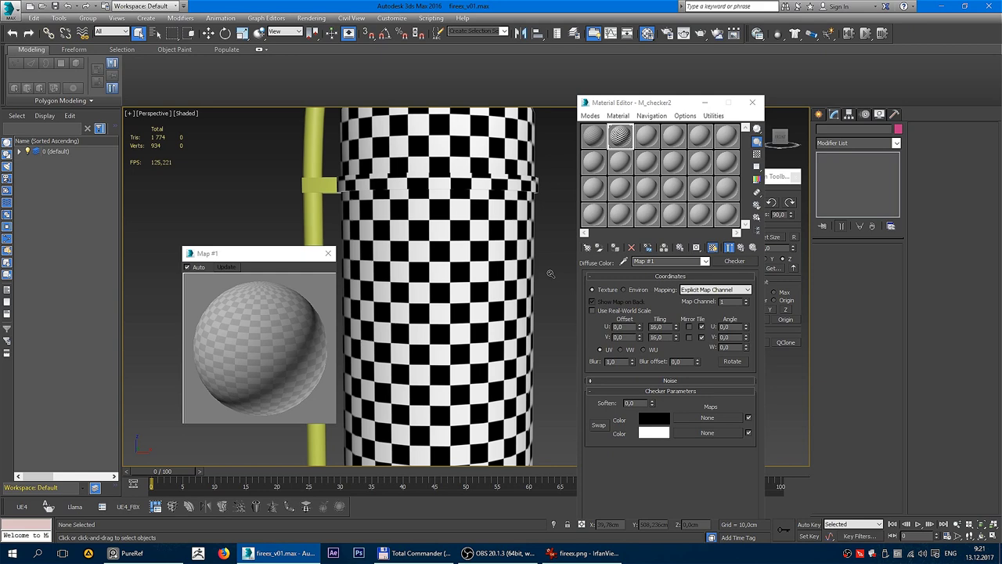
{"action": "scroll", "coordinate": [555, 234], "scroll_direction": "down", "scroll_amount": 3}
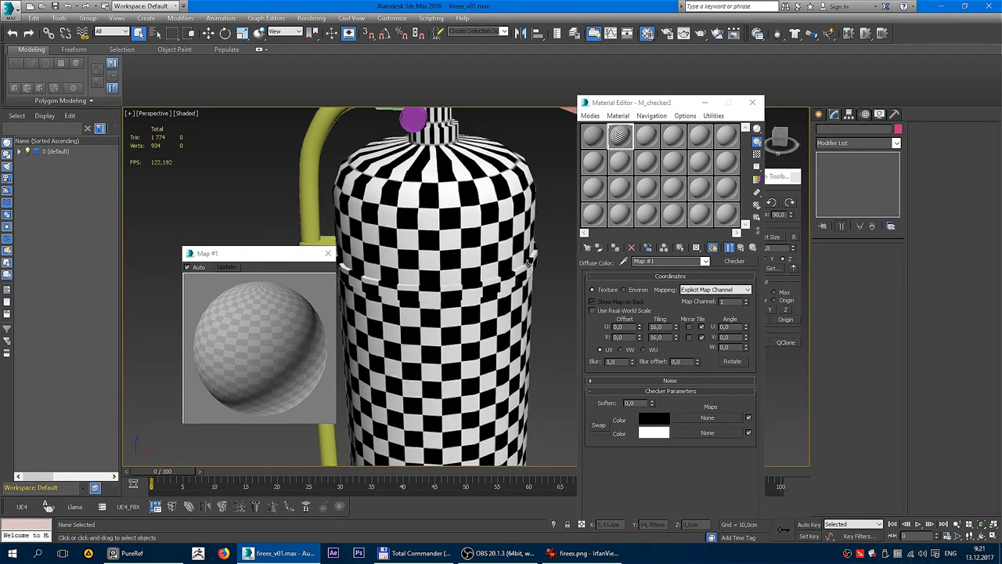
{"action": "scroll", "coordinate": [548, 219], "scroll_direction": "down", "scroll_amount": 3}
- Reapply the soft grey M_checker material to the body and close the Material Editor
{"action": "left_click", "coordinate": [495, 209]}
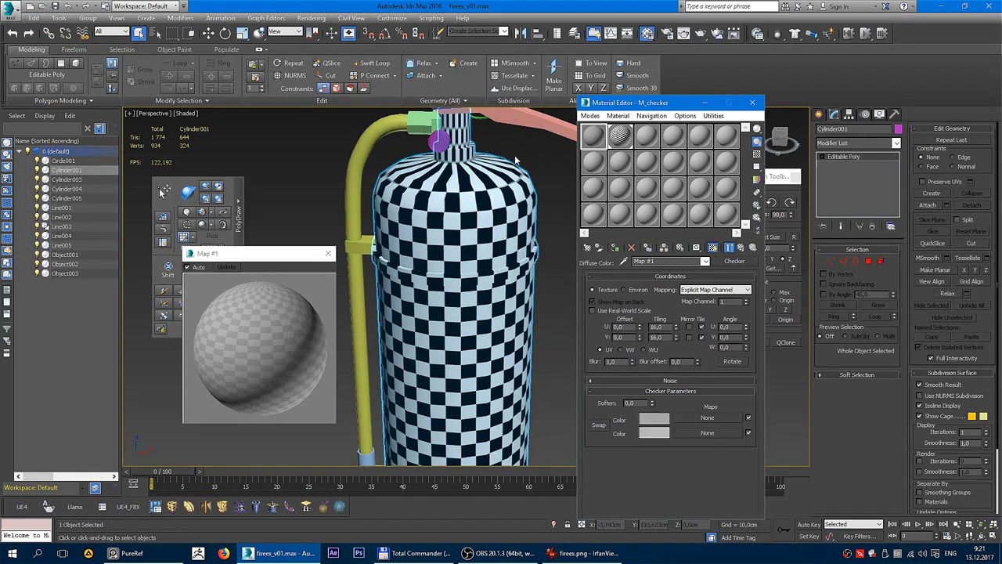
{"action": "left_click", "coordinate": [617, 249]}
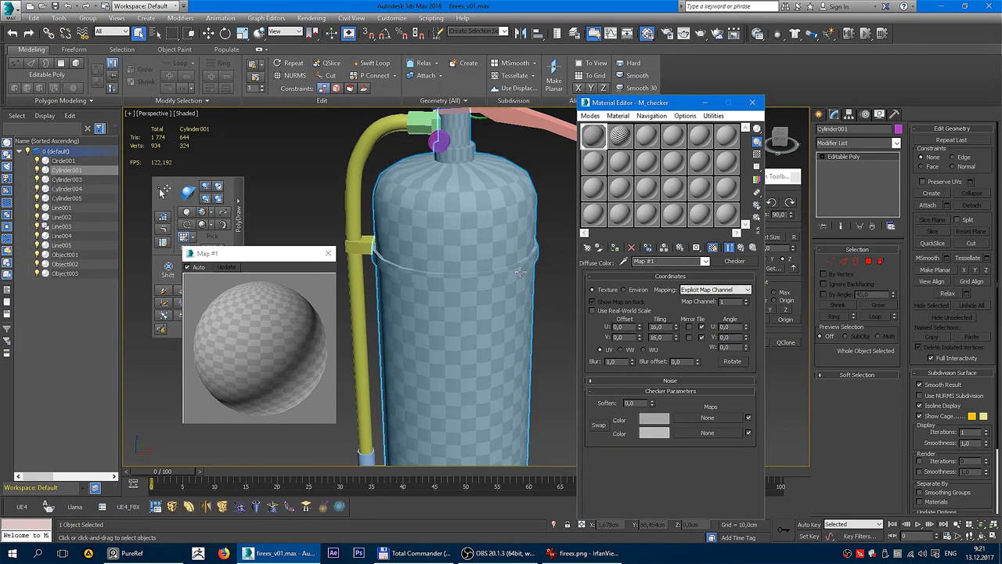
{"action": "left_click", "coordinate": [329, 254]}
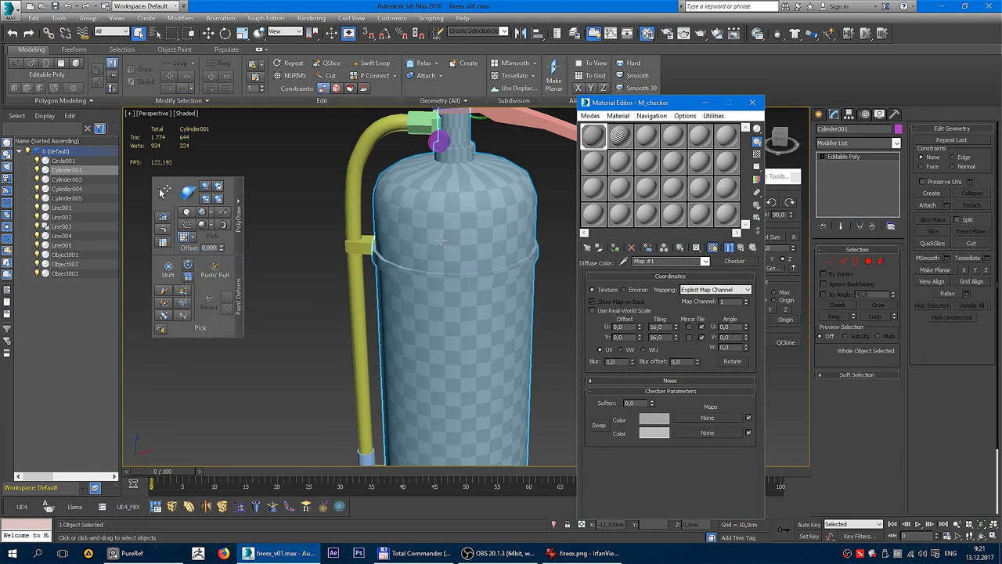
{"action": "scroll", "coordinate": [490, 240], "scroll_direction": "down", "scroll_amount": 3}
{"action": "scroll", "coordinate": [490, 240], "scroll_direction": "down", "scroll_amount": 2}
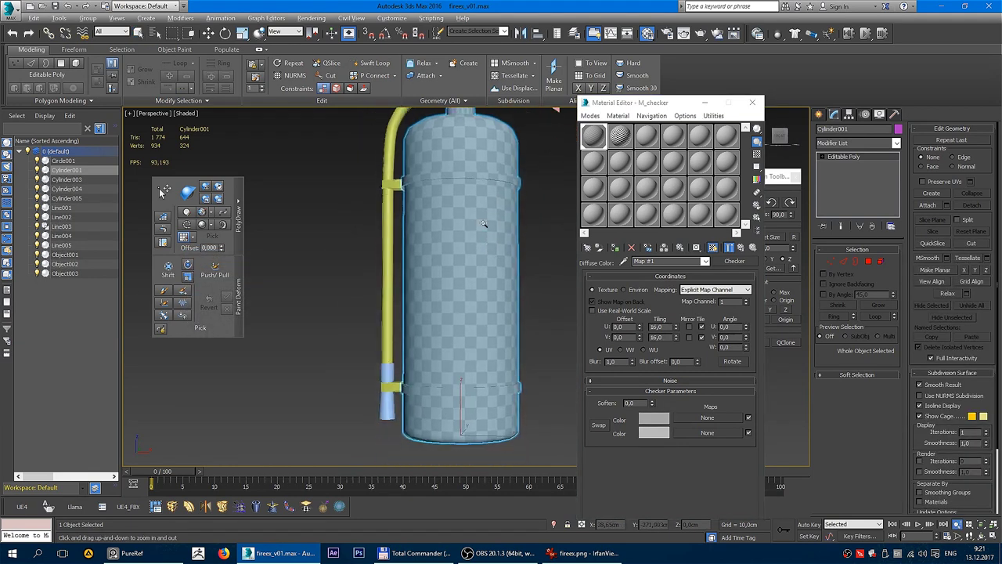
{"action": "middle_click_drag", "start_coordinate": [490, 241], "coordinate": [543, 181], "text": "alt"}
{"action": "right_click", "coordinate": [542, 181]}
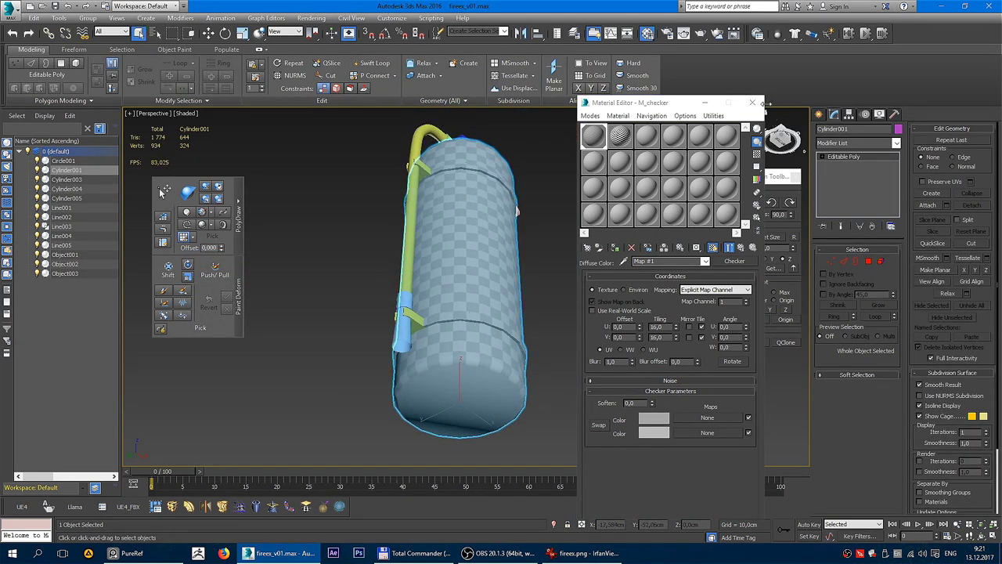
{"action": "left_click", "coordinate": [753, 102]}
- Toggle Edged Faces back on in a side view and select all objects with Ctrl+A
{"action": "key", "text": "F4"}
{"action": "key", "text": "F4"}
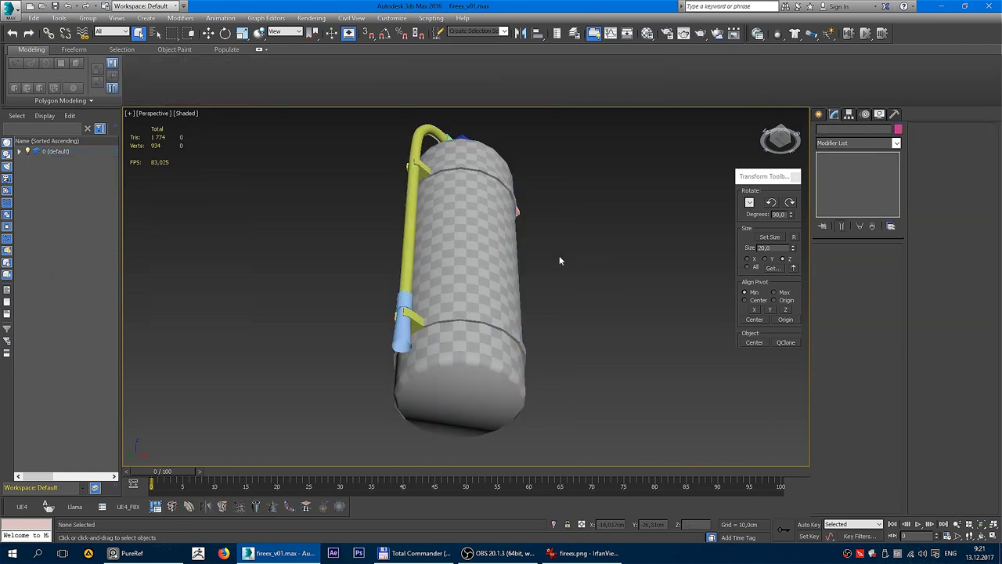
{"action": "mouse_move", "coordinate": [559, 256]}
{"action": "middle_mouse_down", "text": "alt"}
{"action": "mouse_move", "coordinate": [560, 224]}
{"action": "mouse_move", "coordinate": [530, 308]}
{"action": "mouse_move", "coordinate": [459, 254]}
{"action": "mouse_move", "coordinate": [539, 253]}
{"action": "middle_mouse_up", "text": "alt"}
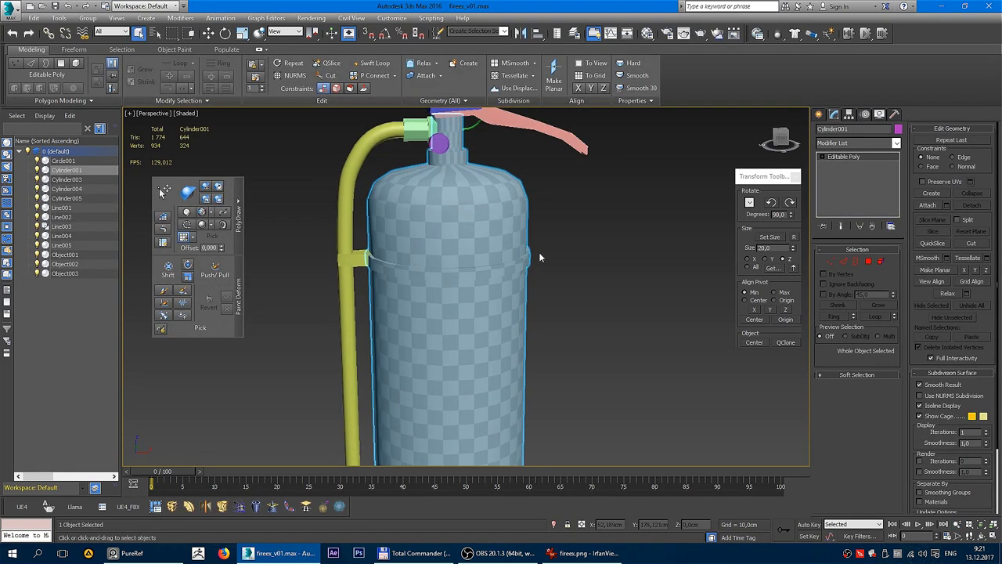
{"action": "key", "text": "F4"}
{"action": "scroll", "coordinate": [487, 265], "scroll_direction": "up", "scroll_amount": 3}
{"action": "scroll", "coordinate": [485, 264], "scroll_direction": "down", "scroll_amount": 3}
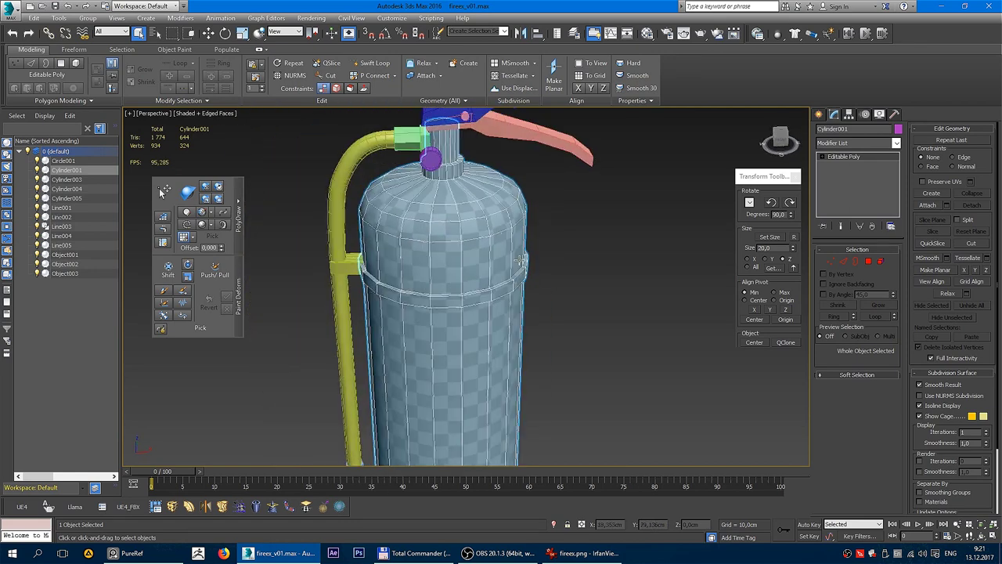
{"action": "scroll", "coordinate": [521, 269], "scroll_direction": "down", "scroll_amount": 2}
{"action": "scroll", "coordinate": [548, 241], "scroll_direction": "down", "scroll_amount": 4}
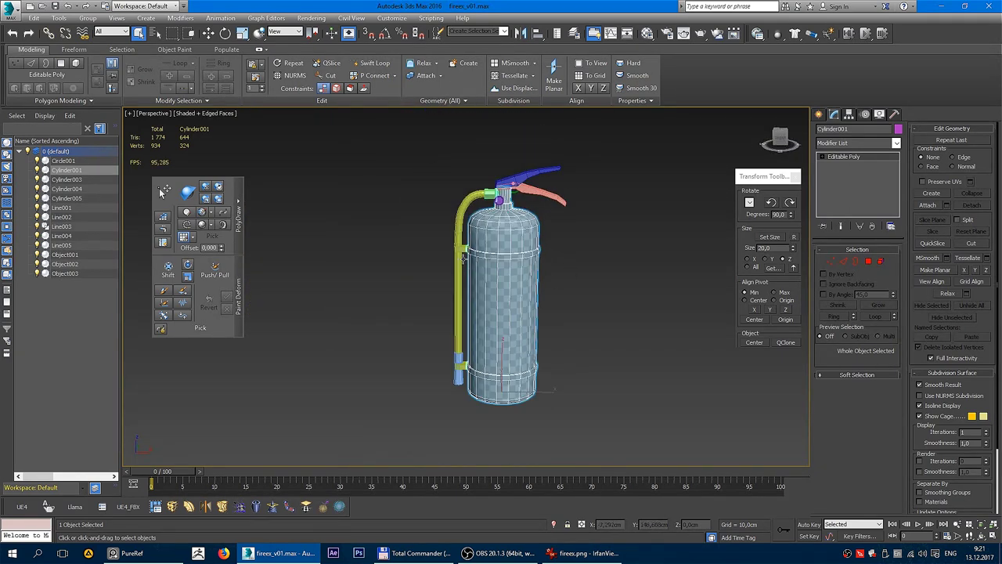
{"action": "key", "text": "ctrl+a"}
- Apply the checker material to all selected objects and close the Material Editor
{"action": "key", "text": "m"}
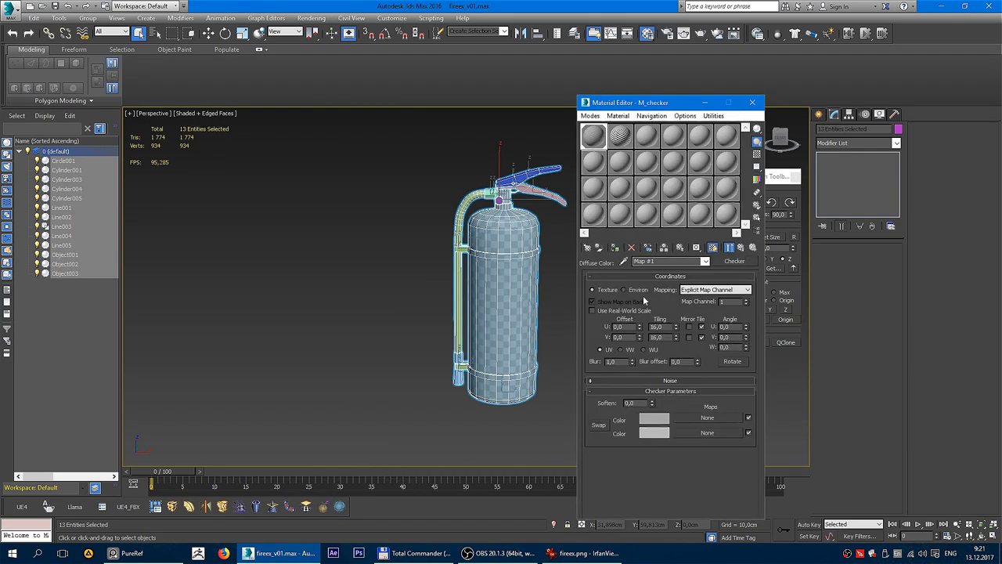
{"action": "left_click", "coordinate": [615, 248]}
{"action": "left_click", "coordinate": [567, 268]}
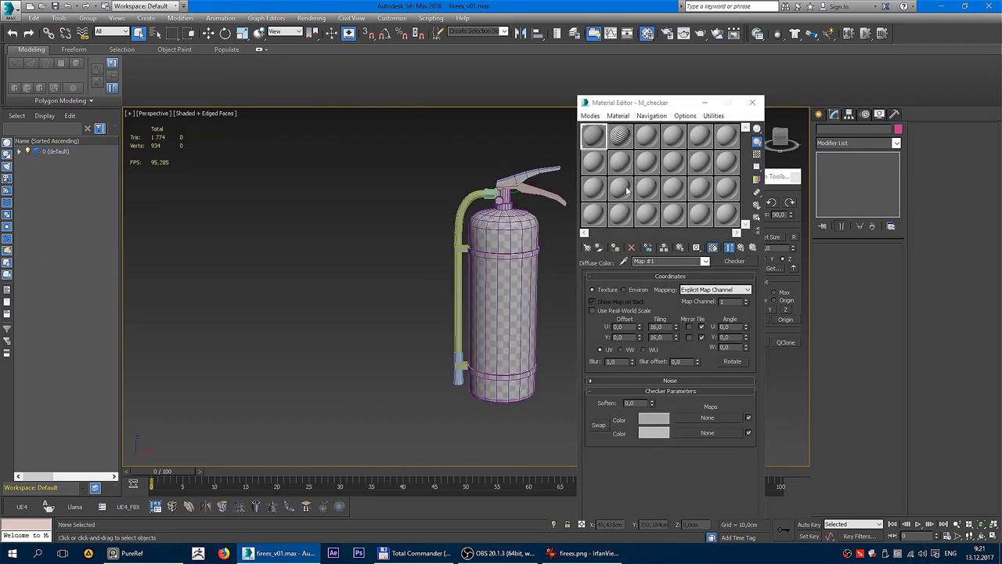
{"action": "left_click", "coordinate": [752, 102]}
{"action": "key", "text": "F4"}
- Select the Cylinder001 body with the Move tool active and Edged Faces shown
{"action": "scroll", "coordinate": [577, 258], "scroll_direction": "up", "scroll_amount": 5}
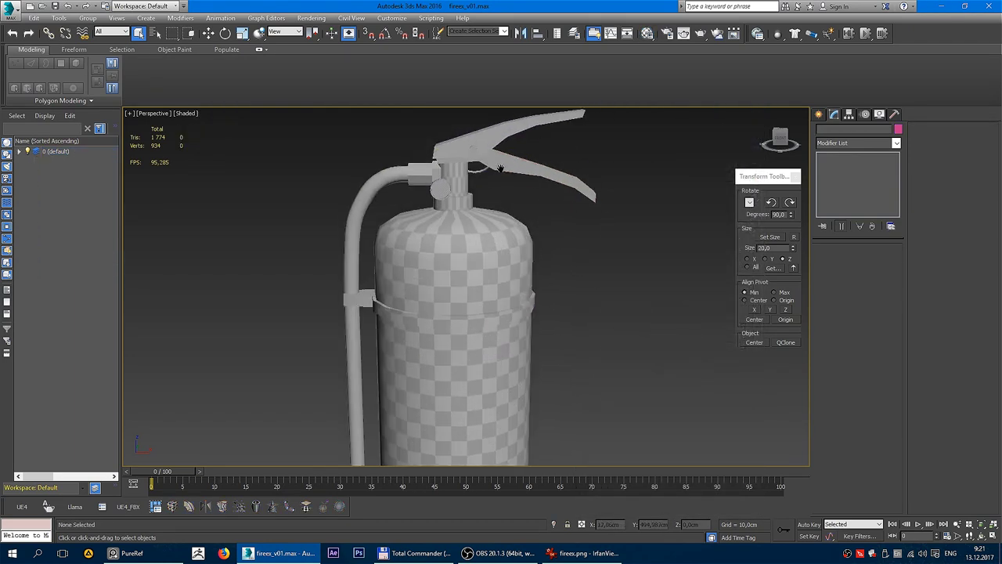
{"action": "mouse_move", "coordinate": [577, 258]}
{"action": "middle_mouse_down", "text": "alt"}
{"action": "mouse_move", "coordinate": [486, 274]}
{"action": "mouse_move", "coordinate": [513, 210]}
{"action": "middle_mouse_up", "text": "alt"}
{"action": "left_click", "coordinate": [475, 280]}
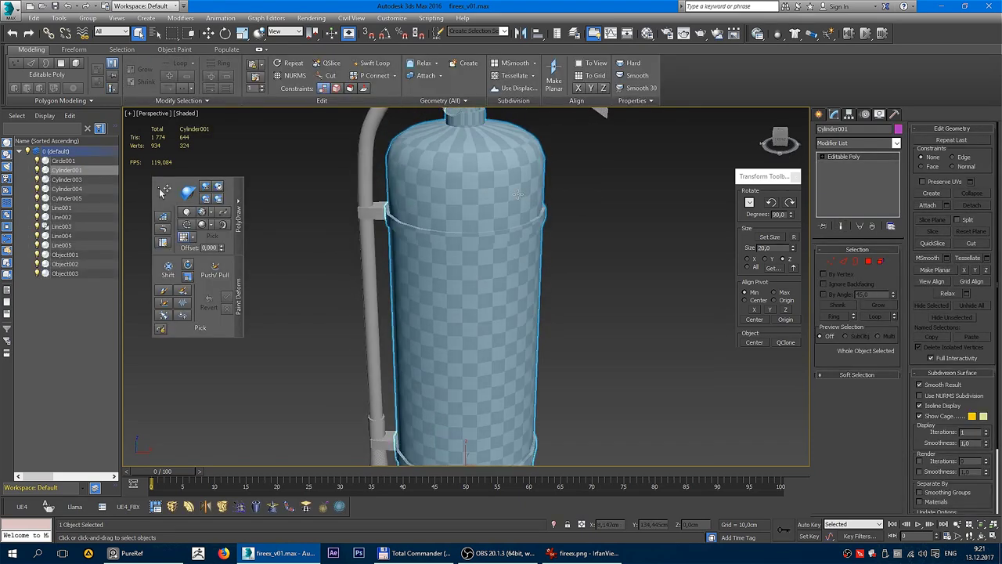
{"action": "key", "text": "w"}
{"action": "key", "text": "F4"}
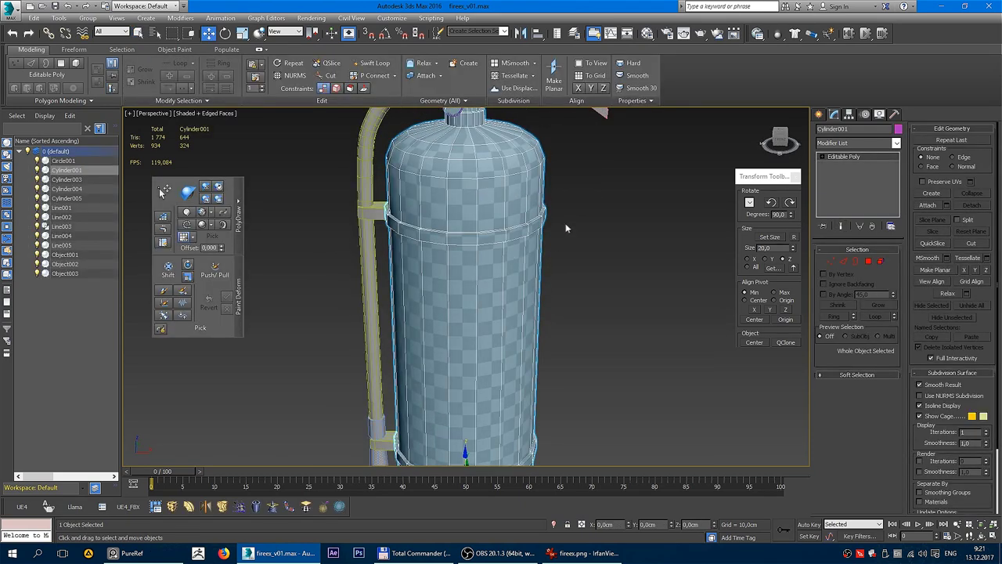
{"action": "mouse_move", "coordinate": [598, 250]}
{"action": "middle_mouse_down", "text": "alt"}
{"action": "mouse_move", "coordinate": [548, 230]}
{"action": "mouse_move", "coordinate": [545, 276]}
{"action": "mouse_move", "coordinate": [607, 219]}
{"action": "mouse_move", "coordinate": [561, 206]}
{"action": "mouse_move", "coordinate": [549, 321]}
{"action": "middle_mouse_up", "text": "alt"}
{"action": "key", "text": "q"}
{"action": "key", "text": "w"}
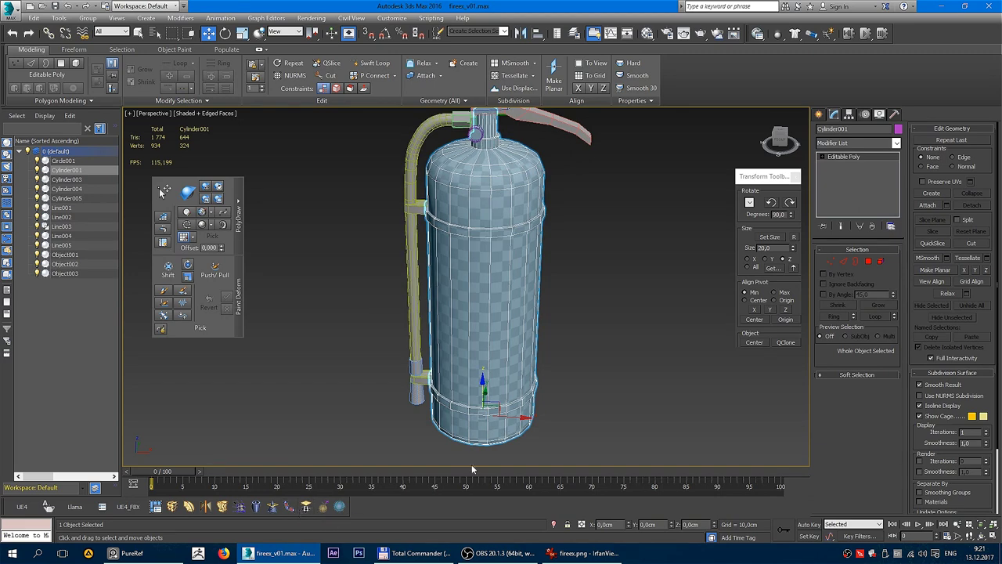
- Add an Unwrap UVW modifier to the body from the quad menu
{"action": "right_click", "coordinate": [504, 239]}
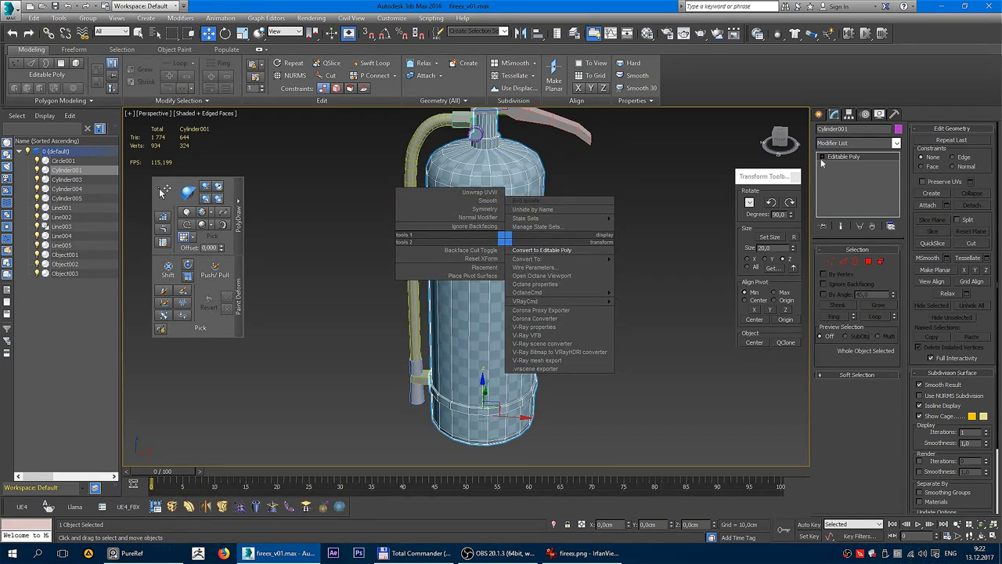
{"action": "left_click", "coordinate": [893, 145]}
{"action": "left_click", "coordinate": [896, 143]}
{"action": "scroll", "coordinate": [858, 329], "scroll_direction": "down", "scroll_amount": 5}
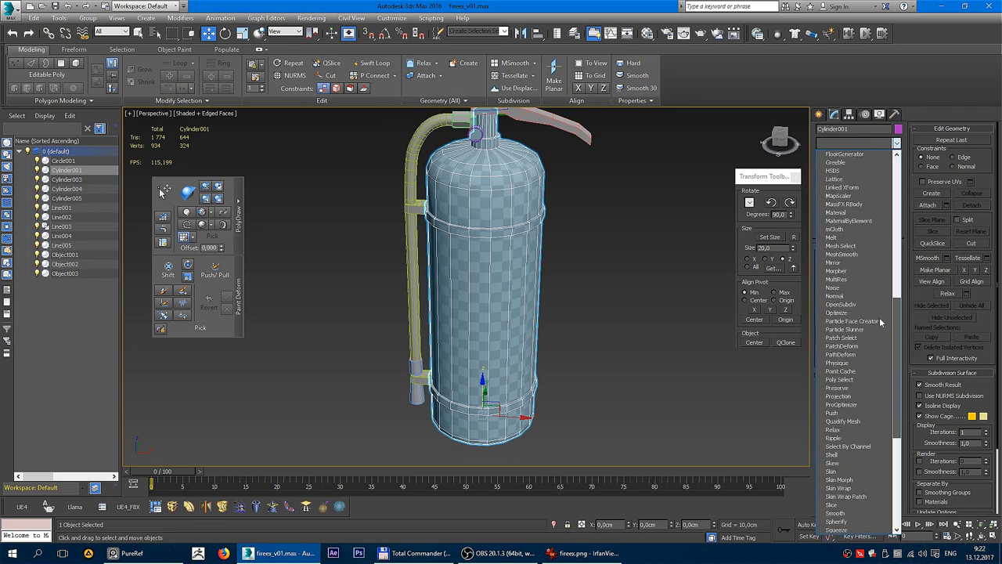
{"action": "scroll", "coordinate": [854, 407], "scroll_direction": "down", "scroll_amount": 5}
{"action": "scroll", "coordinate": [846, 462], "scroll_direction": "down", "scroll_amount": 5}
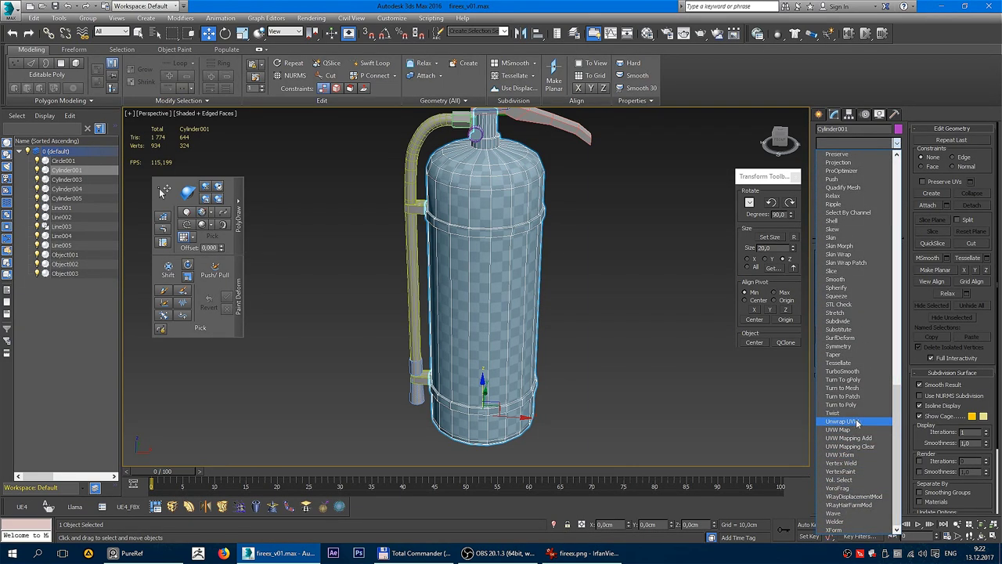
{"action": "right_click", "coordinate": [611, 249]}
{"action": "right_click", "coordinate": [499, 210]}
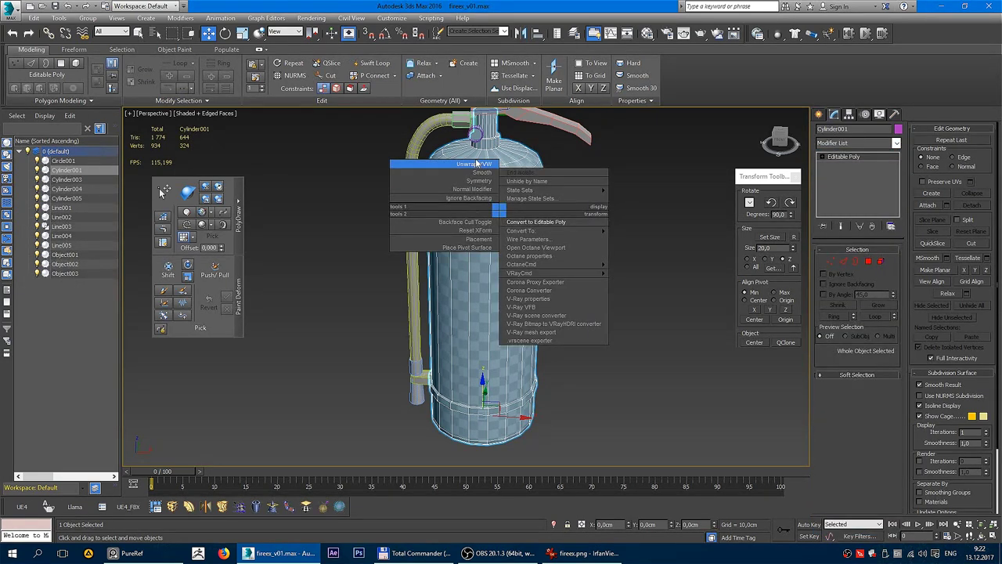
{"action": "left_click", "coordinate": [482, 166]}
{"action": "scroll", "coordinate": [579, 180], "scroll_direction": "up", "scroll_amount": 2}
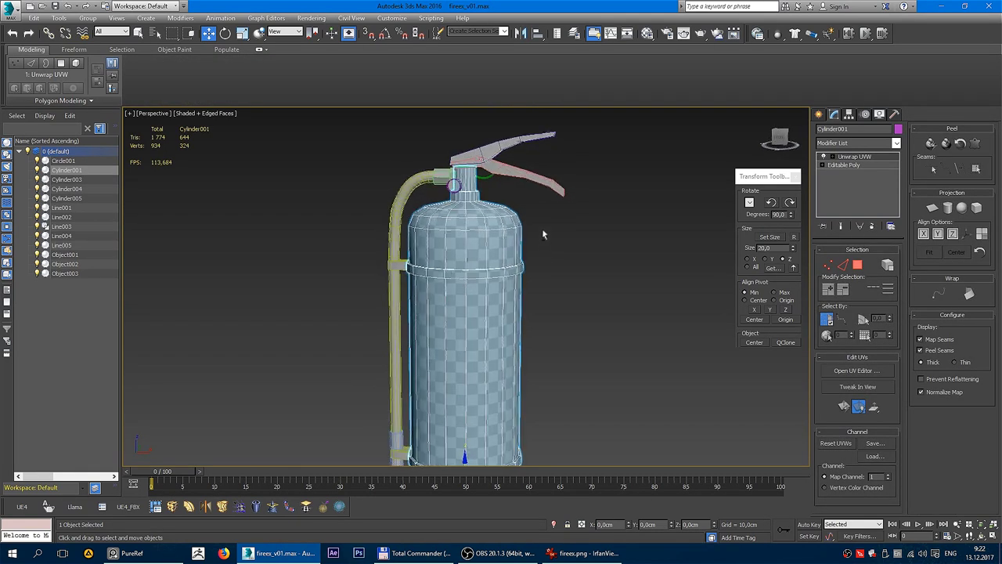
{"action": "scroll", "coordinate": [598, 318], "scroll_direction": "up", "scroll_amount": 2}
- Open the Edit UVWs editor and set Map #1 (Checker) as its background
{"action": "left_click", "coordinate": [857, 371]}
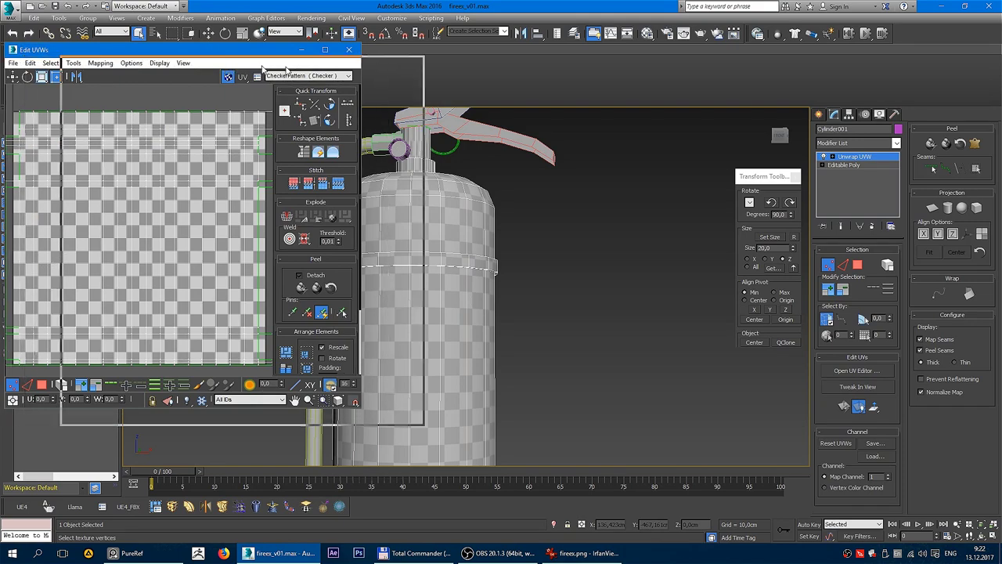
{"action": "left_click_drag", "start_coordinate": [204, 47], "coordinate": [704, 93]}
{"action": "scroll", "coordinate": [365, 278], "scroll_direction": "down", "scroll_amount": 3}
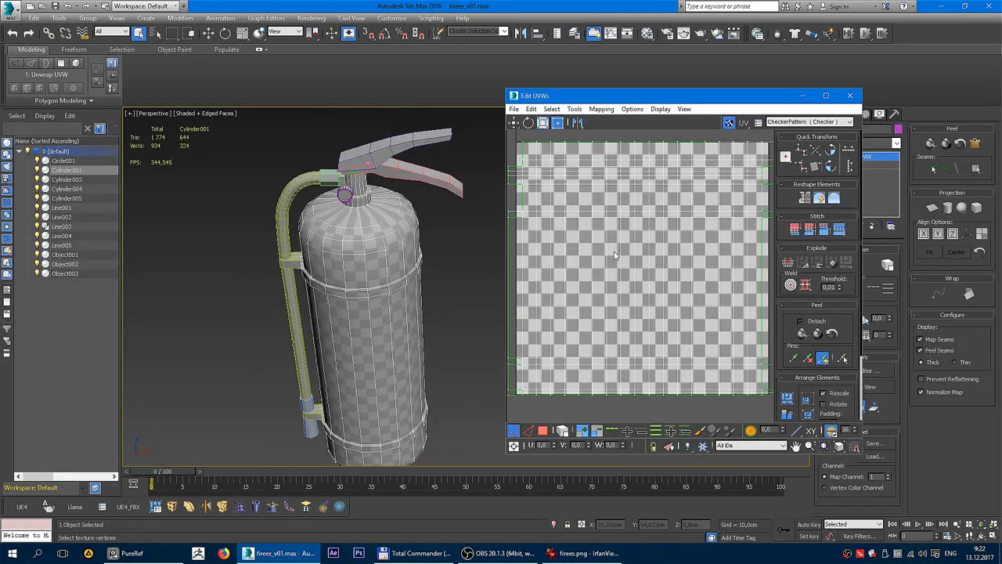
{"action": "scroll", "coordinate": [642, 259], "scroll_direction": "down", "scroll_amount": 2}
{"action": "scroll", "coordinate": [642, 259], "scroll_direction": "down", "scroll_amount": 1}
{"action": "left_click", "coordinate": [836, 123]}
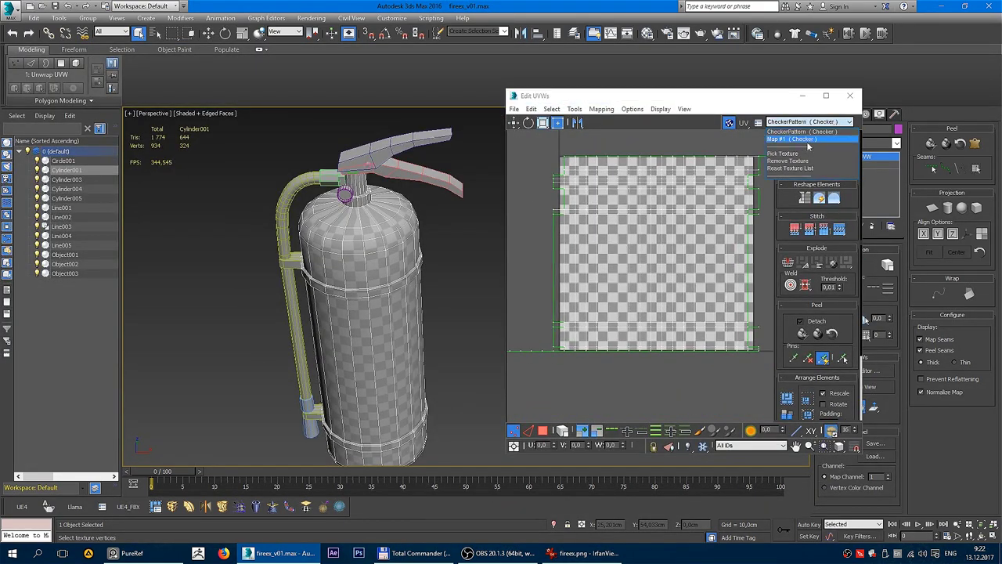
{"action": "left_click", "coordinate": [804, 166]}
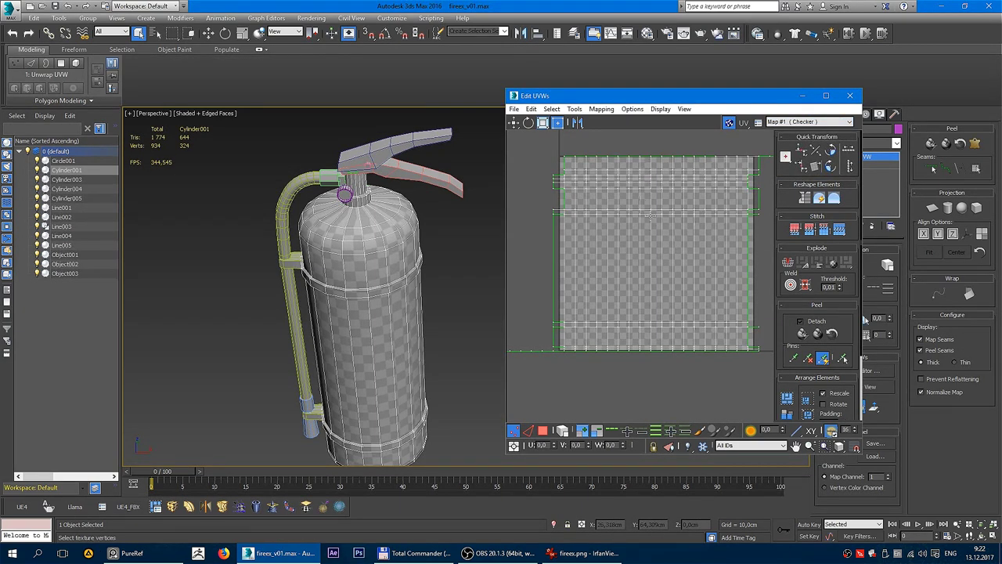
{"action": "mouse_move", "coordinate": [644, 206]}
{"action": "middle_mouse_down"}
{"action": "mouse_move", "coordinate": [661, 221]}
{"action": "mouse_move", "coordinate": [655, 248]}
{"action": "middle_mouse_up"}
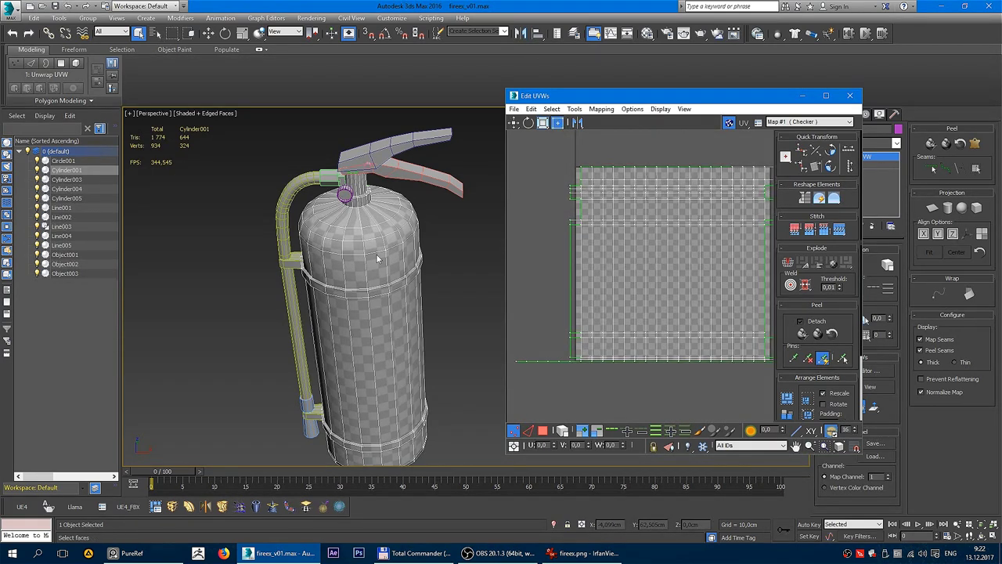
- Isolate the body cylinder with Alt+Q and inspect its caps from several angles
{"action": "middle_click_drag", "start_coordinate": [475, 285], "coordinate": [406, 259], "text": "alt"}
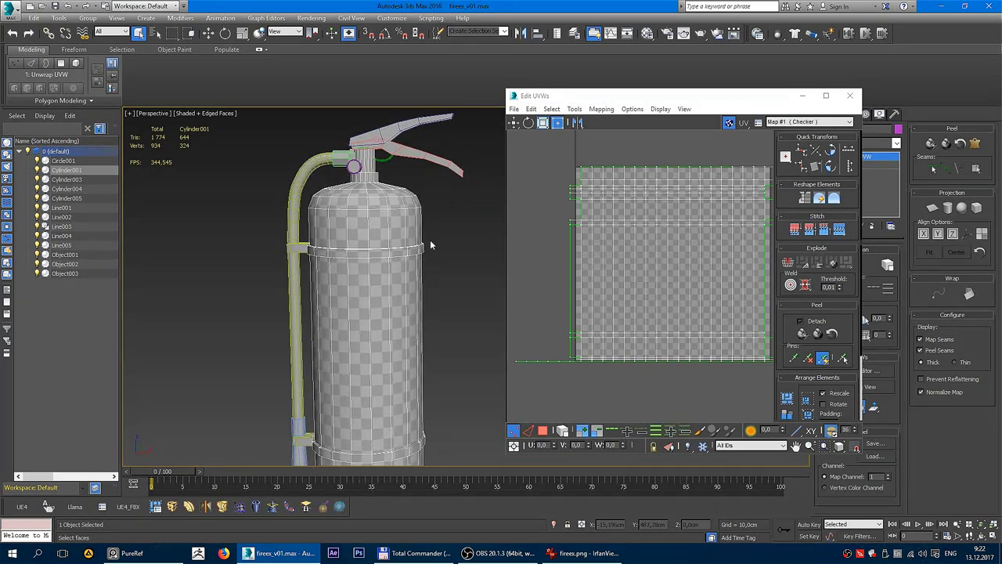
{"action": "key", "text": "alt+q"}
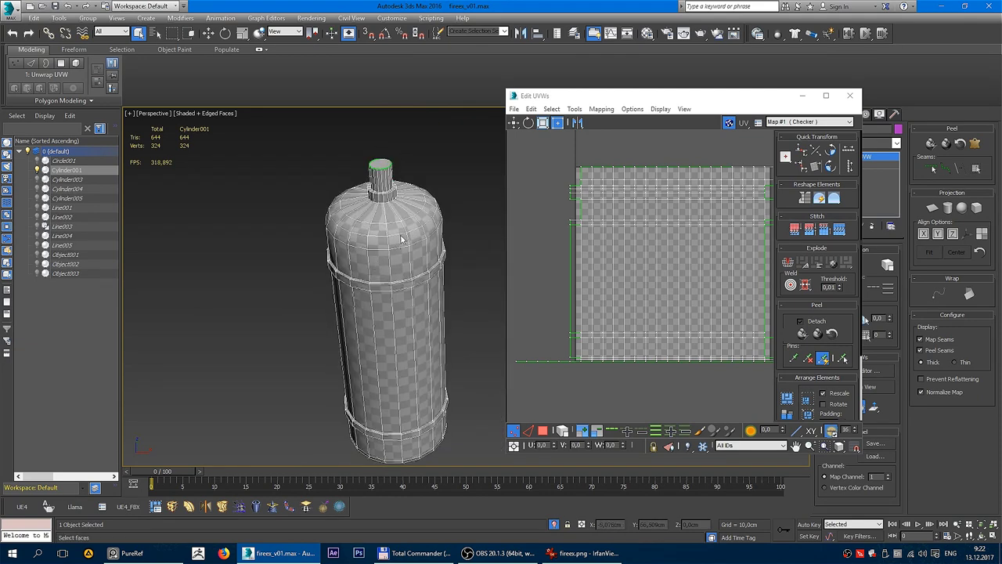
{"action": "scroll", "coordinate": [401, 239], "scroll_direction": "up", "scroll_amount": 2}
{"action": "scroll", "coordinate": [381, 224], "scroll_direction": "up", "scroll_amount": 2}
{"action": "scroll", "coordinate": [358, 253], "scroll_direction": "up", "scroll_amount": 3}
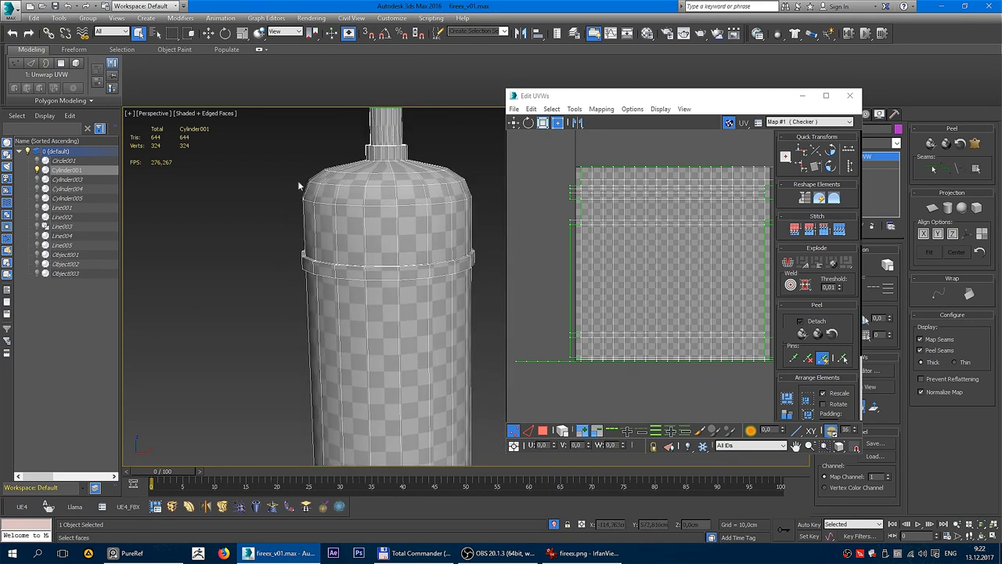
{"action": "scroll", "coordinate": [462, 192], "scroll_direction": "down", "scroll_amount": 3}
{"action": "scroll", "coordinate": [447, 175], "scroll_direction": "down", "scroll_amount": 2}
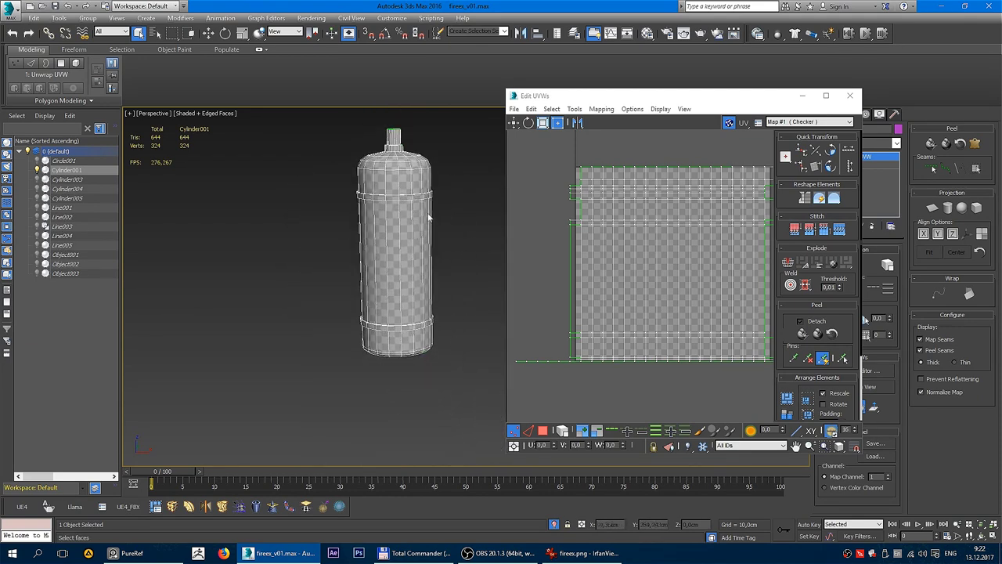
{"action": "mouse_move", "coordinate": [423, 227]}
{"action": "middle_mouse_down", "text": "alt"}
{"action": "mouse_move", "coordinate": [411, 262]}
{"action": "mouse_move", "coordinate": [367, 291]}
{"action": "mouse_move", "coordinate": [389, 189]}
{"action": "mouse_move", "coordinate": [414, 312]}
{"action": "middle_mouse_up", "text": "alt"}
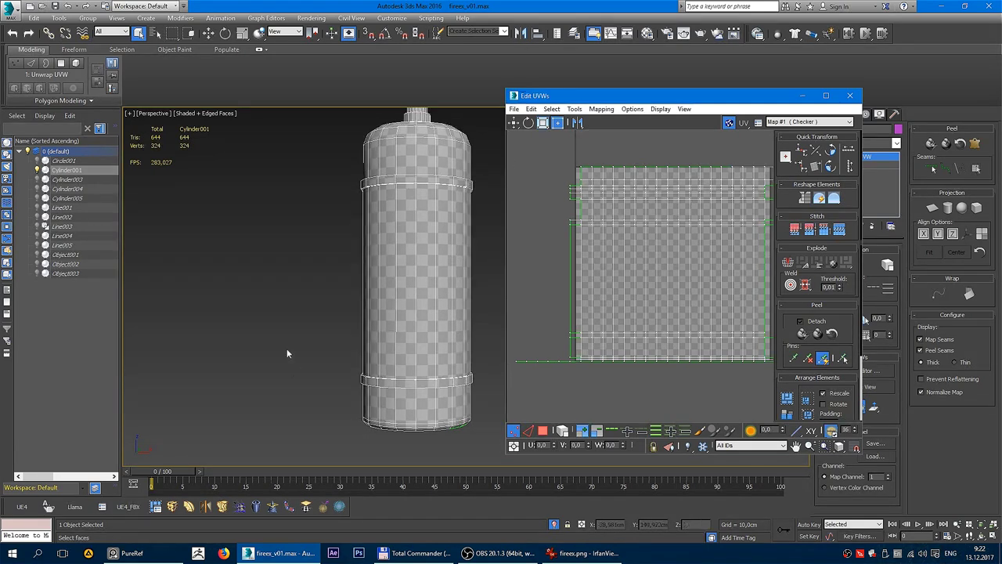
{"action": "mouse_move", "coordinate": [444, 182]}
{"action": "middle_mouse_down", "text": "alt"}
{"action": "mouse_move", "coordinate": [426, 259]}
{"action": "mouse_move", "coordinate": [397, 317]}
{"action": "middle_mouse_up", "text": "alt"}
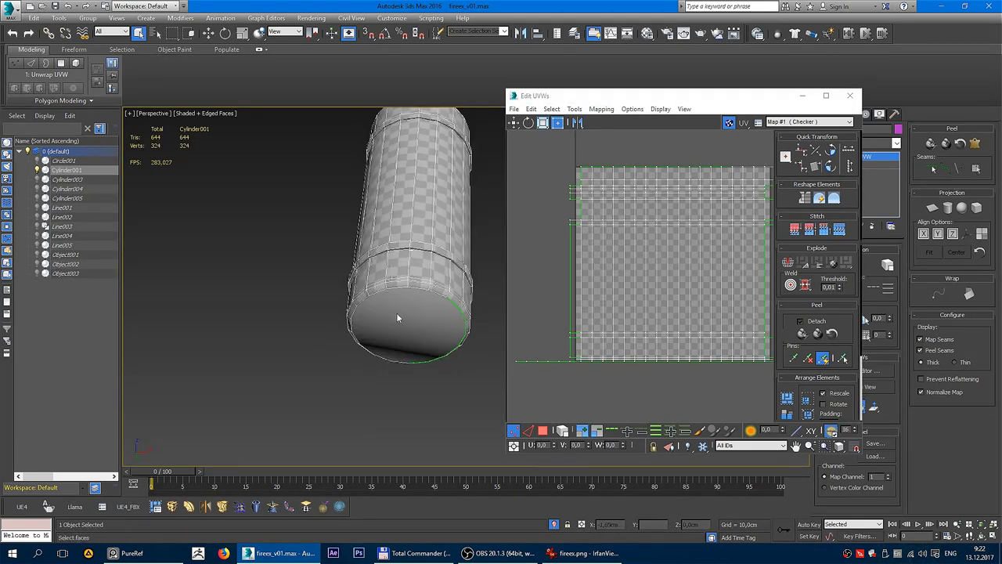
{"action": "middle_click_drag", "start_coordinate": [500, 227], "coordinate": [516, 188], "text": "alt"}
- Switch Edit UVWs to polygon mode and test selecting all UV polygons
{"action": "middle_click_drag", "start_coordinate": [647, 199], "coordinate": [624, 245]}
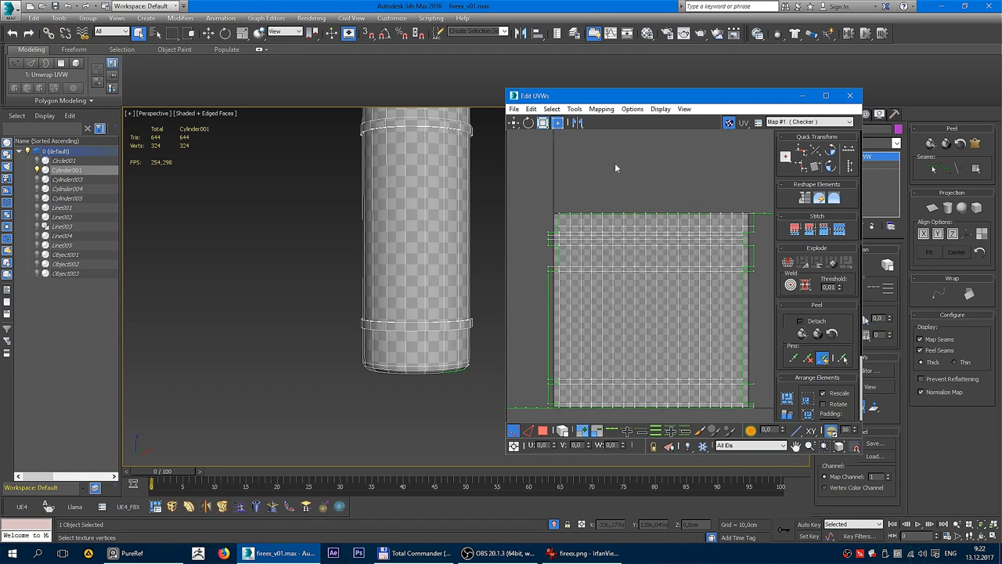
{"action": "left_click", "coordinate": [601, 109]}
{"action": "left_click", "coordinate": [680, 152]}
{"action": "left_click", "coordinate": [544, 431]}
{"action": "key", "text": "ctrl+a"}
{"action": "left_click", "coordinate": [635, 183]}
- Flatten-map the body UVs into separate clusters and check the top cap and neck
{"action": "left_click", "coordinate": [599, 110]}
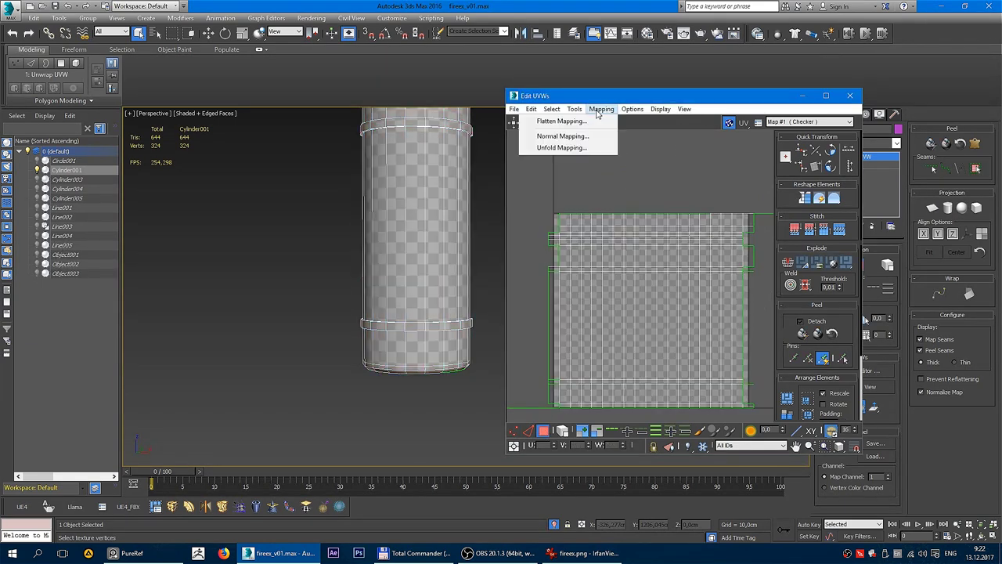
{"action": "left_click", "coordinate": [588, 122]}
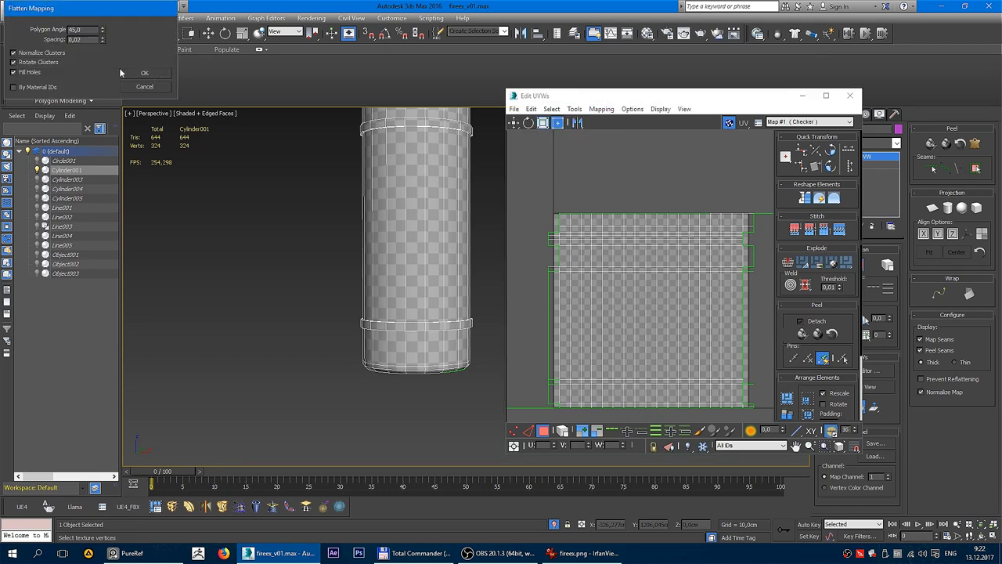
{"action": "left_click_drag", "start_coordinate": [141, 11], "coordinate": [368, 166]}
{"action": "left_click", "coordinate": [367, 227]}
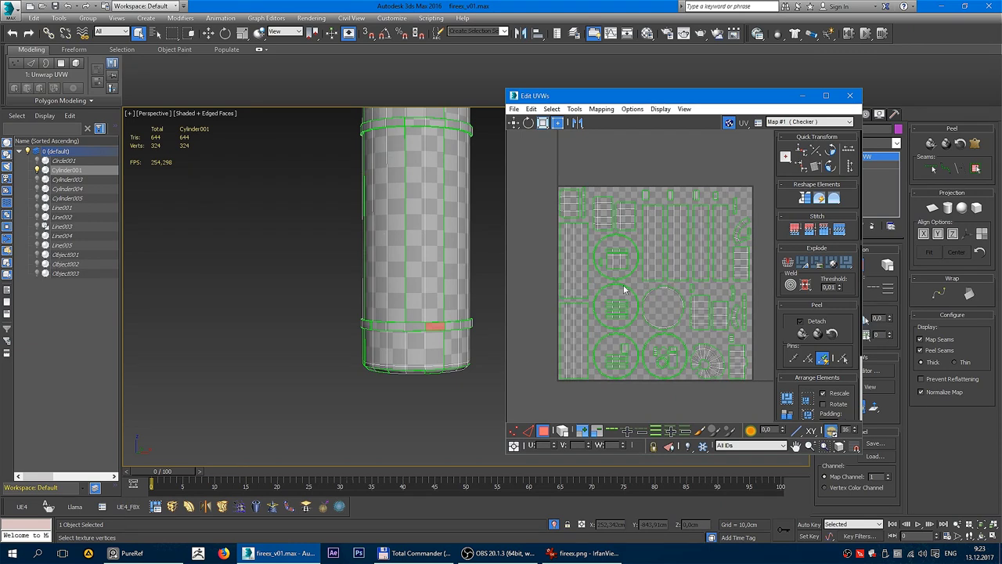
{"action": "middle_click_drag", "start_coordinate": [425, 217], "coordinate": [427, 235], "text": "alt"}
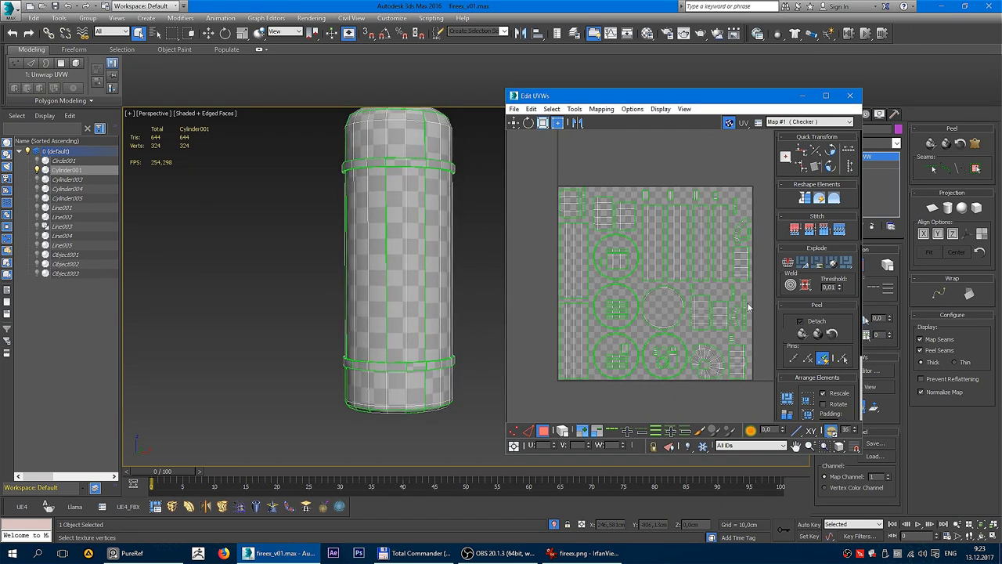
{"action": "middle_click_drag", "start_coordinate": [439, 235], "coordinate": [485, 262], "text": "alt"}
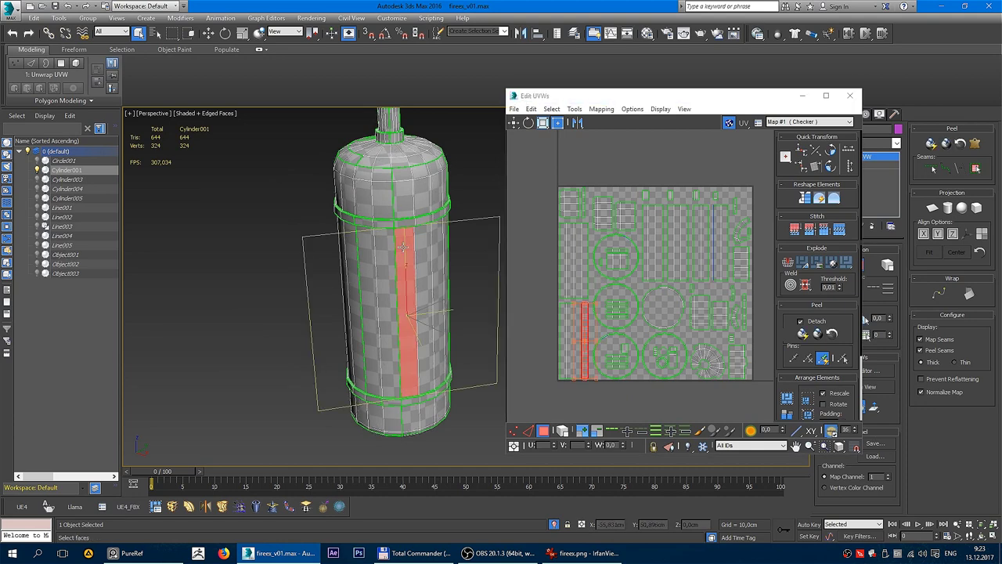
- Select the vertical body strip, frame and remap it, then undo the remap
{"action": "left_click", "coordinate": [583, 337]}
{"action": "middle_click_drag", "start_coordinate": [580, 338], "coordinate": [587, 335]}
{"action": "key", "text": "z"}
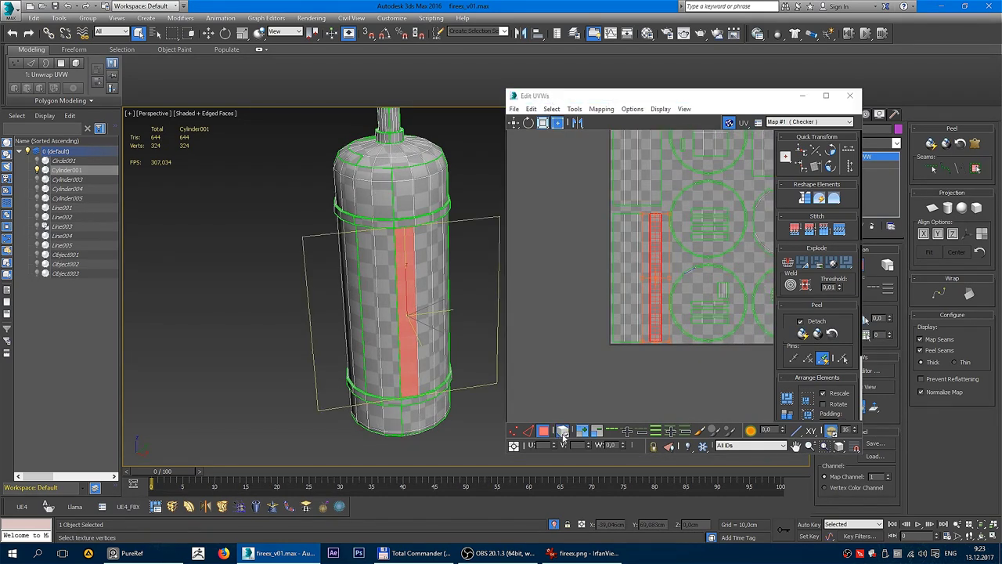
{"action": "left_click", "coordinate": [562, 436]}
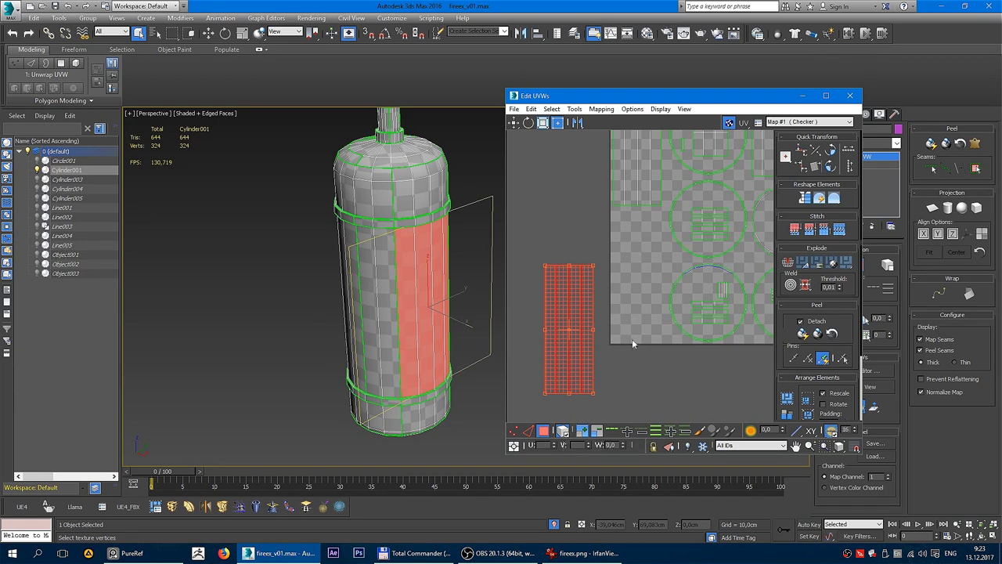
{"action": "key", "text": "ctrl+z"}
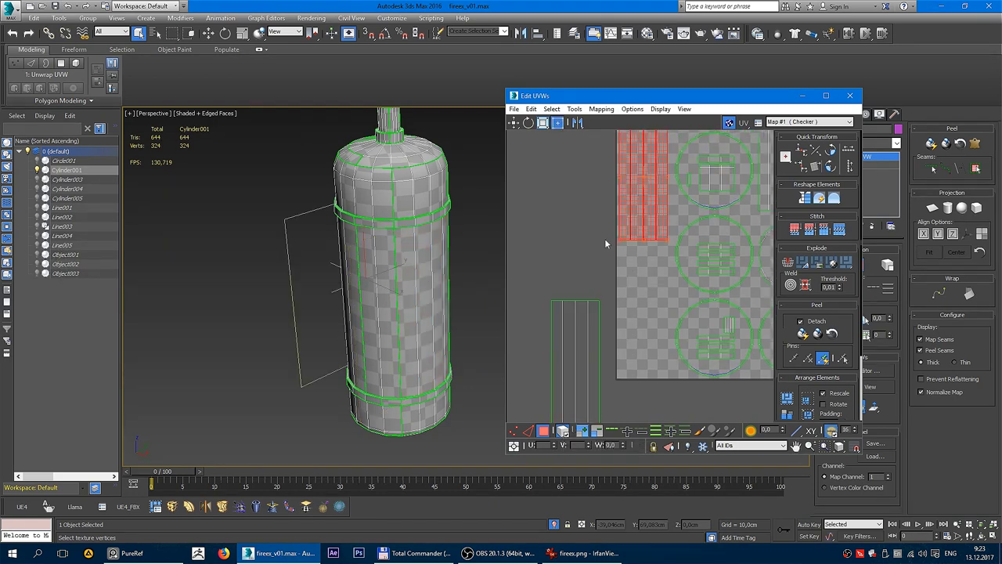
{"action": "scroll", "coordinate": [448, 306], "scroll_direction": "up", "scroll_amount": 5}
{"action": "scroll", "coordinate": [203, 415], "scroll_direction": "down", "scroll_amount": 8}
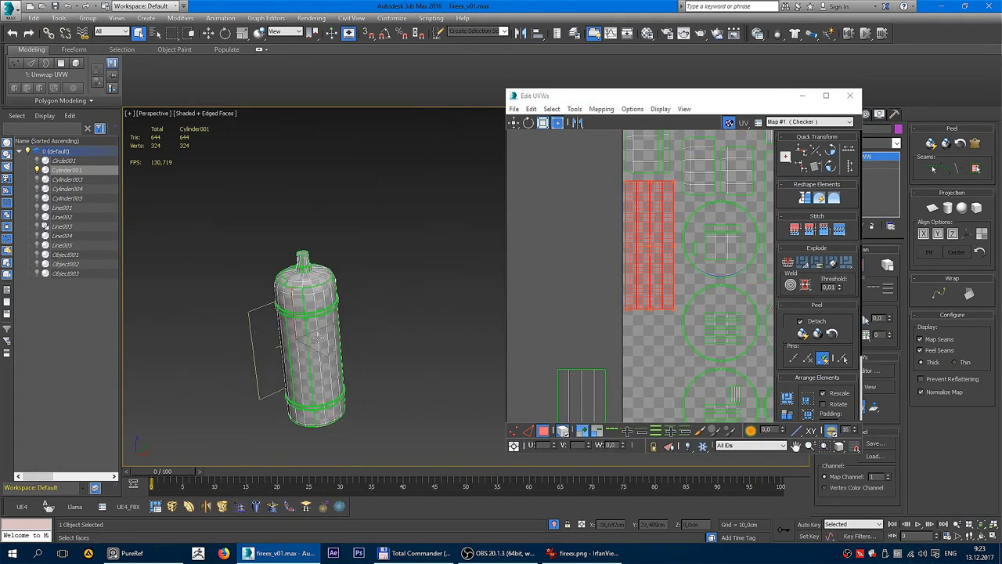
{"action": "scroll", "coordinate": [451, 329], "scroll_direction": "up", "scroll_amount": 5}
- Undo the last two UV changes on the front strip
{"action": "middle_click_drag", "start_coordinate": [454, 324], "coordinate": [446, 333], "text": "alt"}
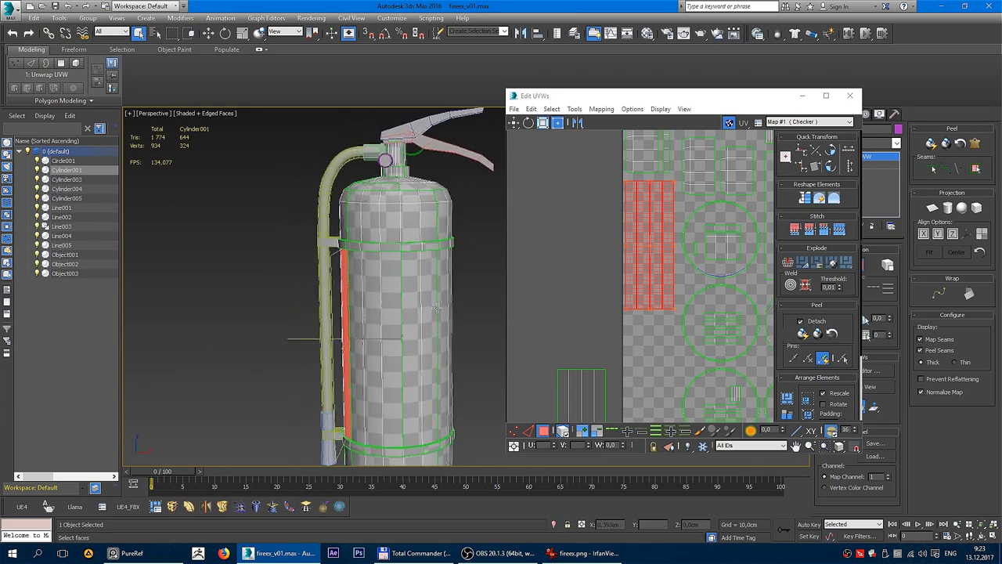
{"action": "key", "text": "ctrl+z"}
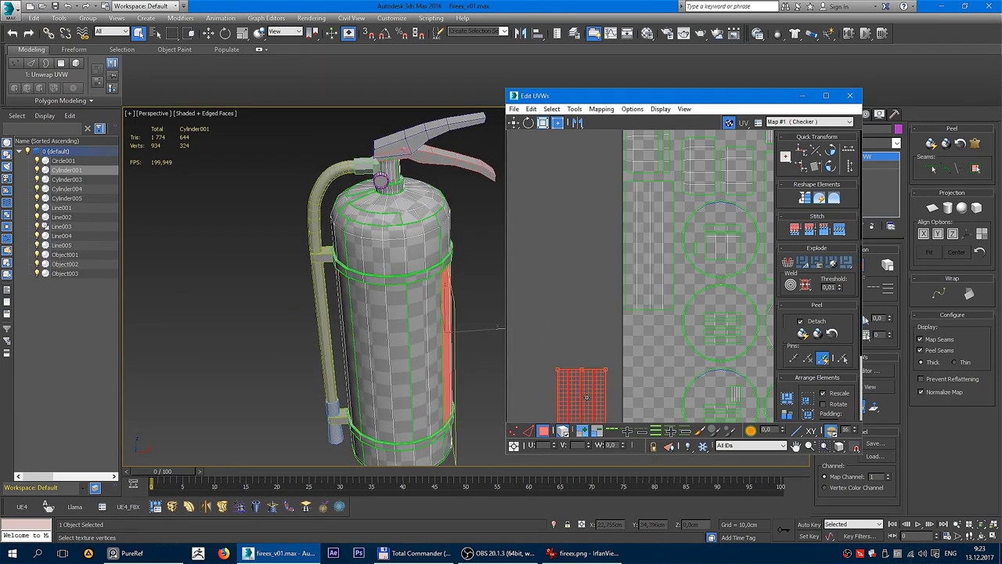
{"action": "key", "text": "ctrl+z"}
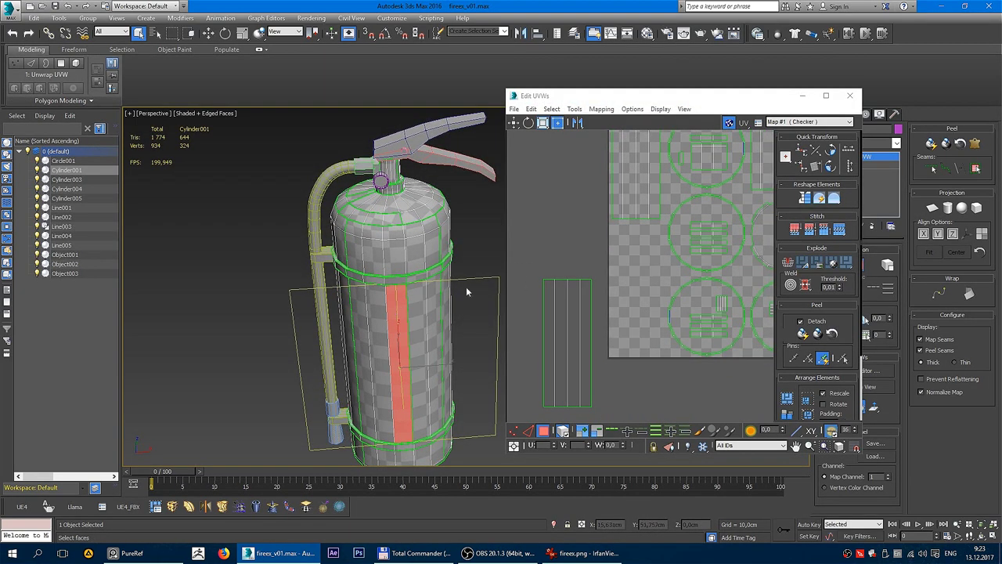
{"action": "scroll", "coordinate": [621, 293], "scroll_direction": "down", "scroll_amount": 3}
{"action": "middle_click_drag", "start_coordinate": [428, 269], "coordinate": [450, 266], "text": "alt"}
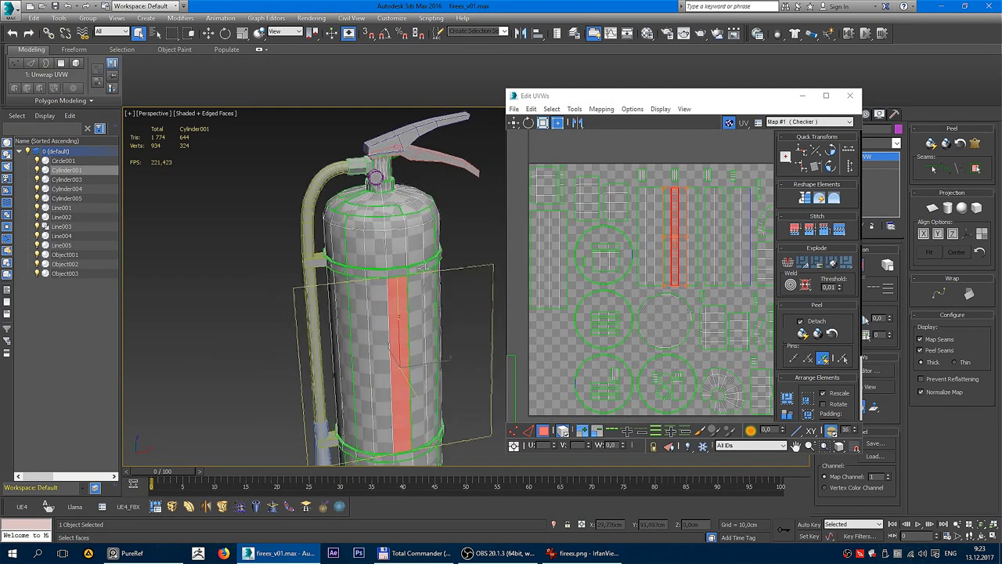
- Grow the selection to the whole front panel and move its cluster above the texture square
{"action": "left_click", "coordinate": [684, 183]}
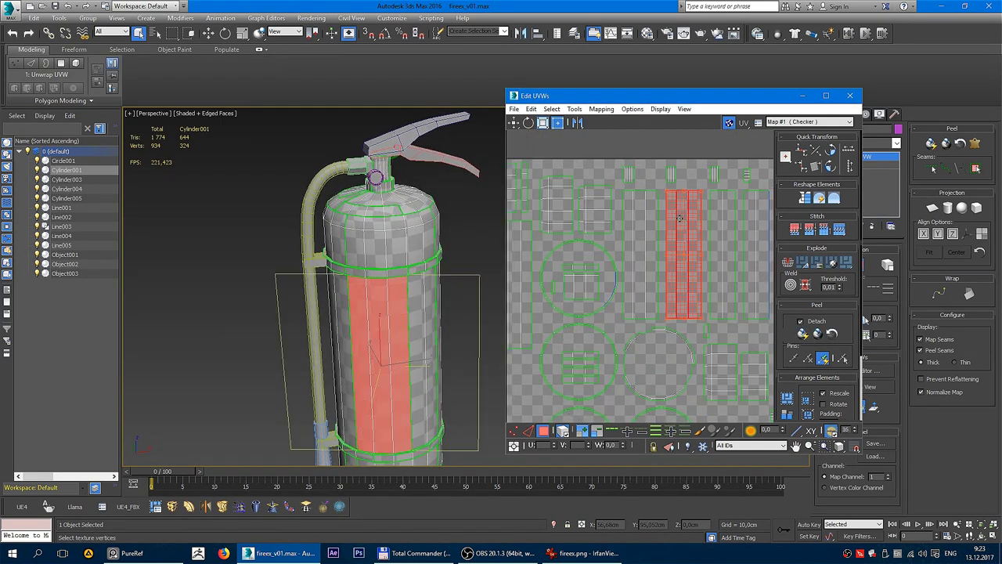
{"action": "scroll", "coordinate": [684, 182], "scroll_direction": "down", "scroll_amount": 2}
{"action": "left_click_drag", "start_coordinate": [676, 211], "coordinate": [606, 137]}
{"action": "middle_click_drag", "start_coordinate": [607, 137], "coordinate": [610, 201]}
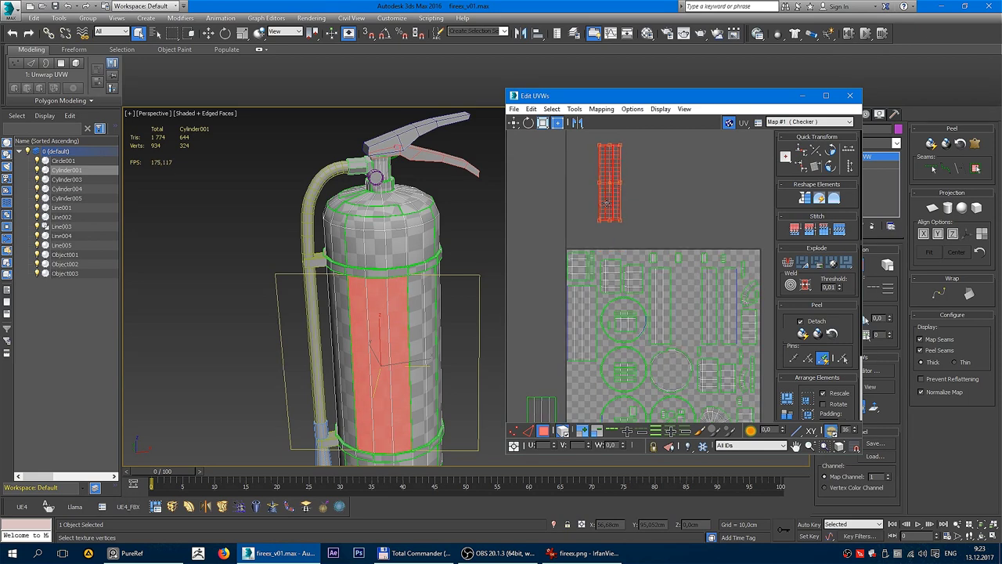
- Check the extinguisher reference photo in IrfanView, then put it away
{"action": "left_click", "coordinate": [589, 551]}
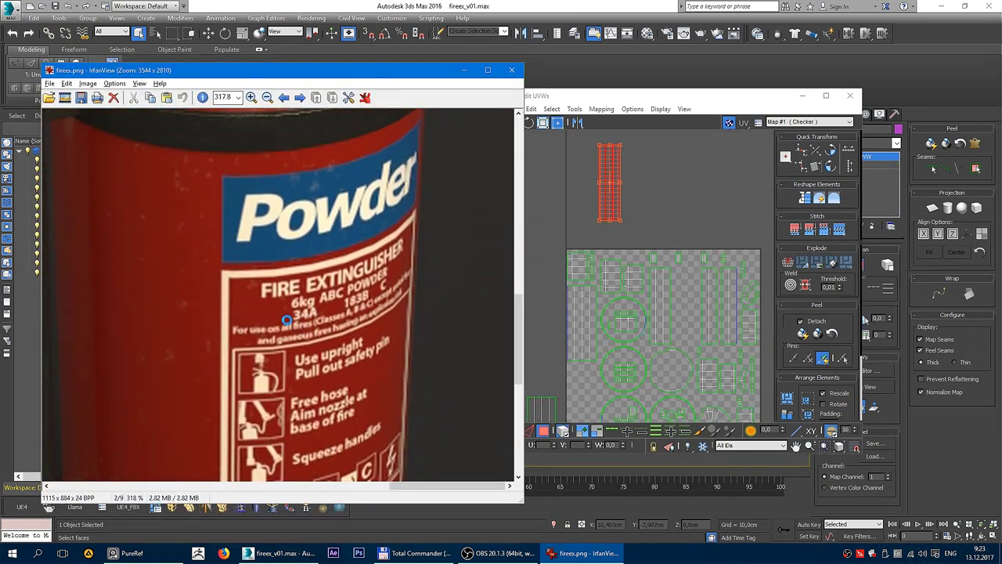
{"action": "scroll", "coordinate": [287, 320], "scroll_direction": "up", "scroll_amount": 1}
{"action": "scroll", "coordinate": [335, 205], "scroll_direction": "down", "scroll_amount": 3}
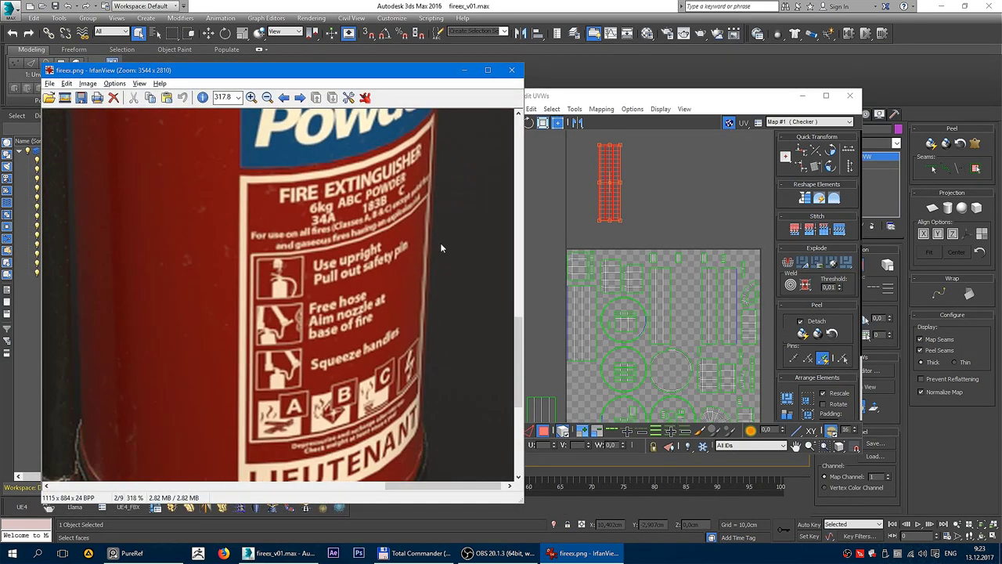
{"action": "left_click", "coordinate": [464, 70]}
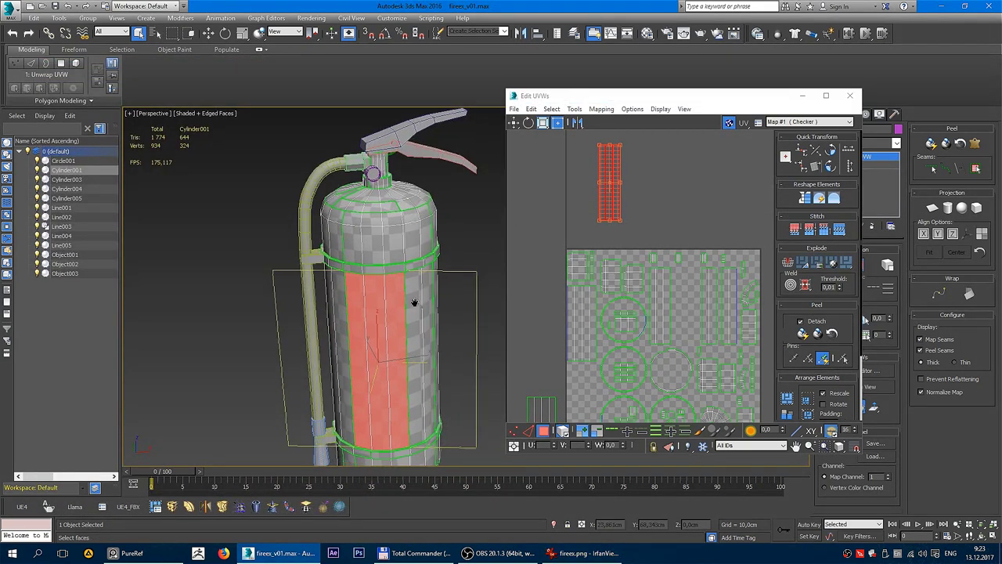
- In vertex mode, stitch the front strip's right-edge vertices to its neighbouring column
{"action": "scroll", "coordinate": [413, 303], "scroll_direction": "down", "scroll_amount": 2}
{"action": "scroll", "coordinate": [632, 191], "scroll_direction": "up", "scroll_amount": 2}
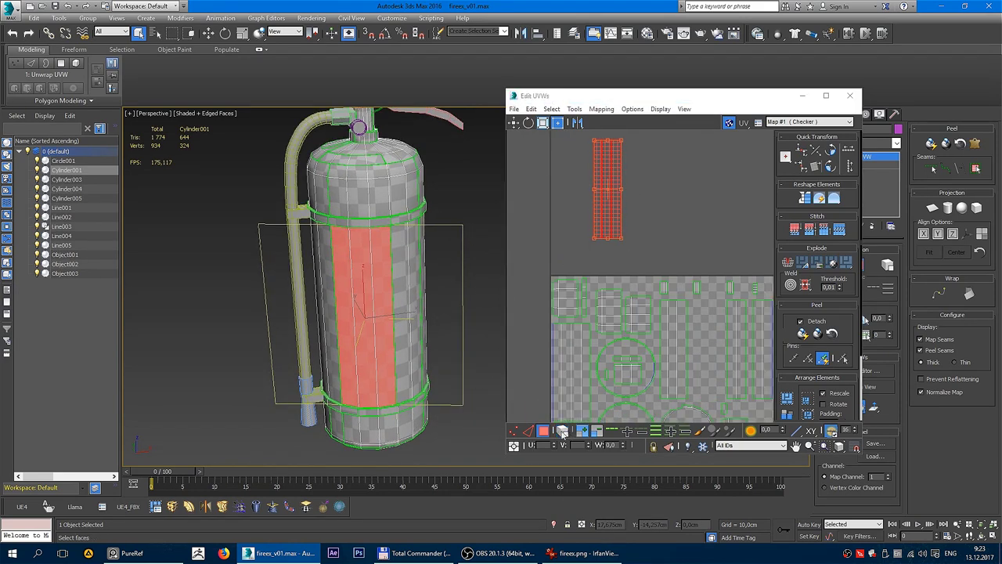
{"action": "left_click", "coordinate": [513, 432]}
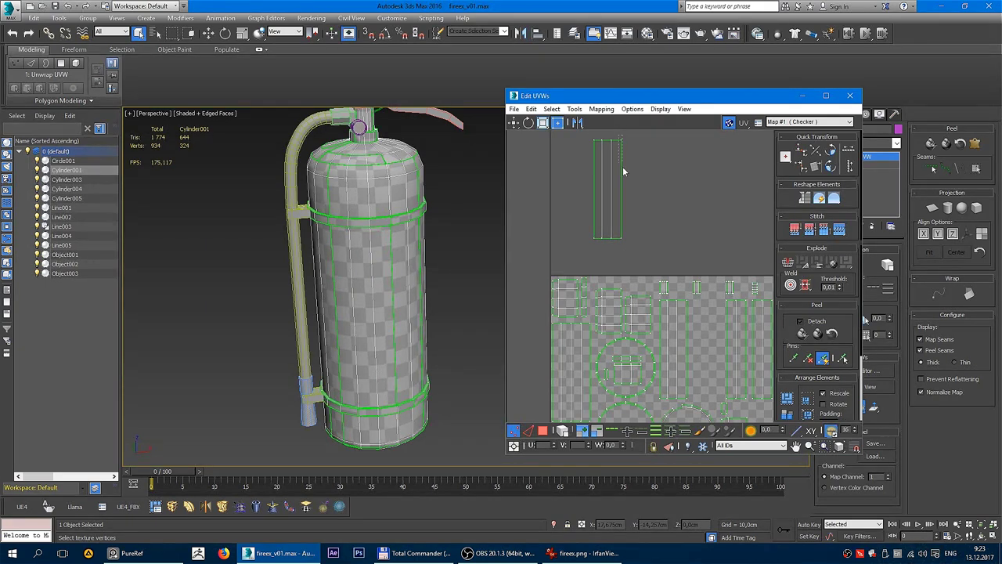
{"action": "left_click_drag", "start_coordinate": [624, 171], "coordinate": [658, 268]}
{"action": "right_click", "coordinate": [617, 190]}
{"action": "left_click", "coordinate": [690, 177]}
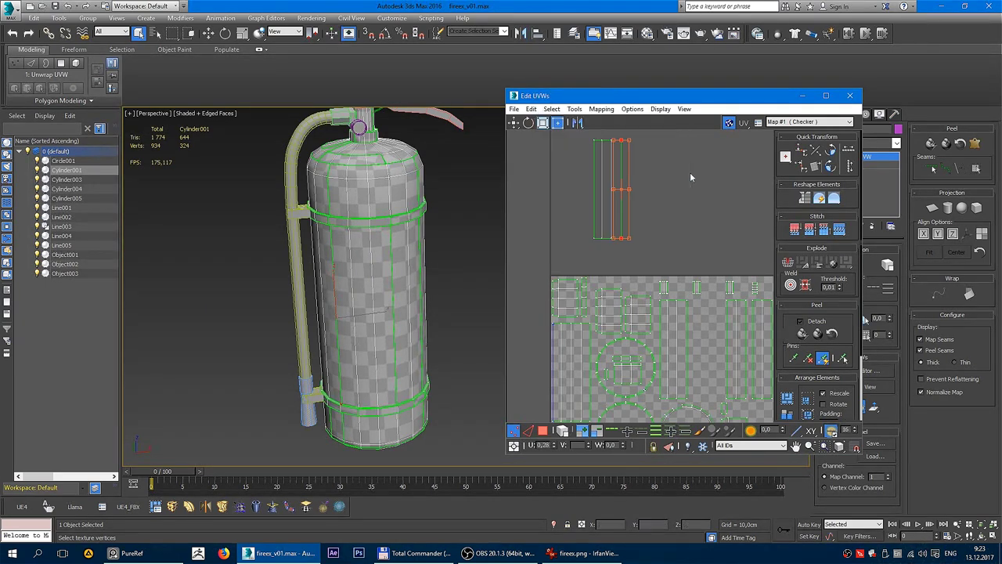
{"action": "right_click", "coordinate": [624, 153]}
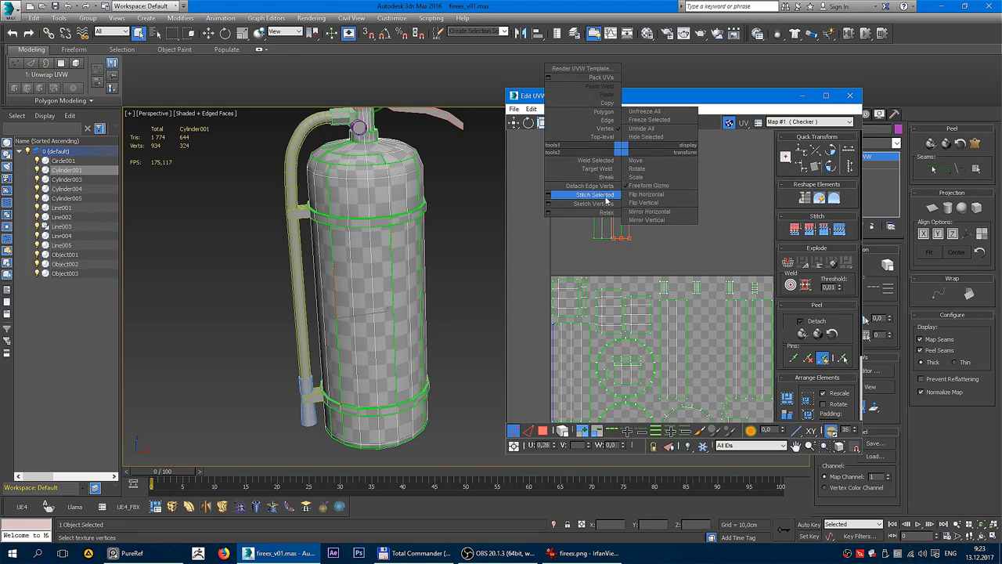
{"action": "left_click", "coordinate": [598, 195]}
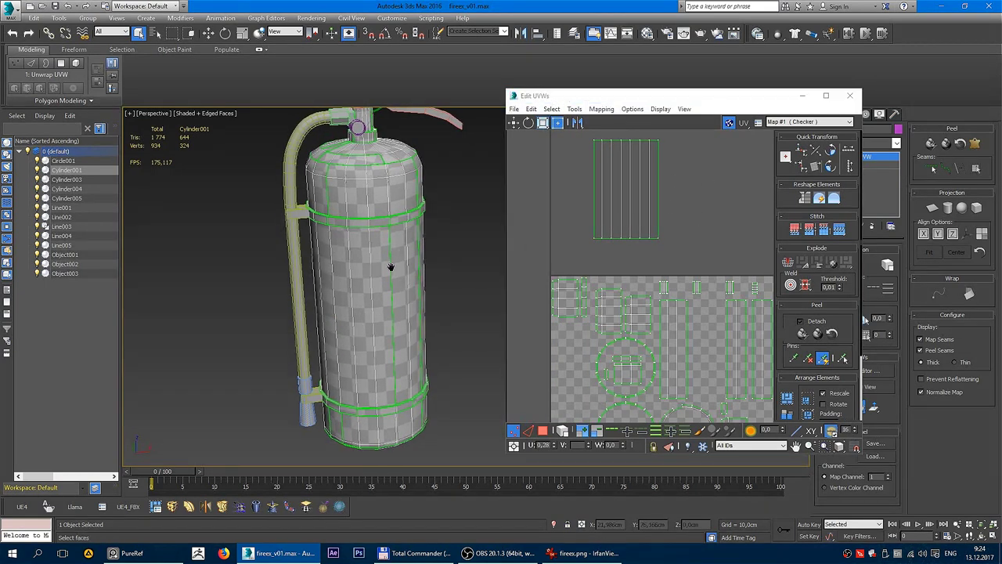
{"action": "mouse_move", "coordinate": [391, 264]}
{"action": "middle_mouse_down", "text": "alt"}
{"action": "mouse_move", "coordinate": [372, 276]}
{"action": "mouse_move", "coordinate": [374, 250]}
{"action": "mouse_move", "coordinate": [384, 305]}
{"action": "middle_mouse_up", "text": "alt"}
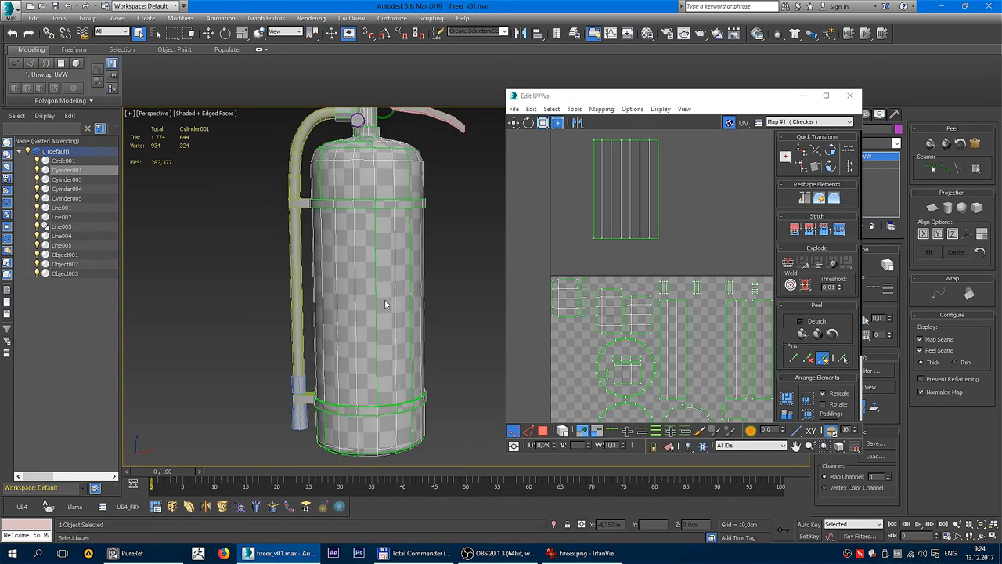
{"action": "scroll", "coordinate": [380, 325], "scroll_direction": "up", "scroll_amount": 5}
{"action": "scroll", "coordinate": [380, 329], "scroll_direction": "down", "scroll_amount": 5}
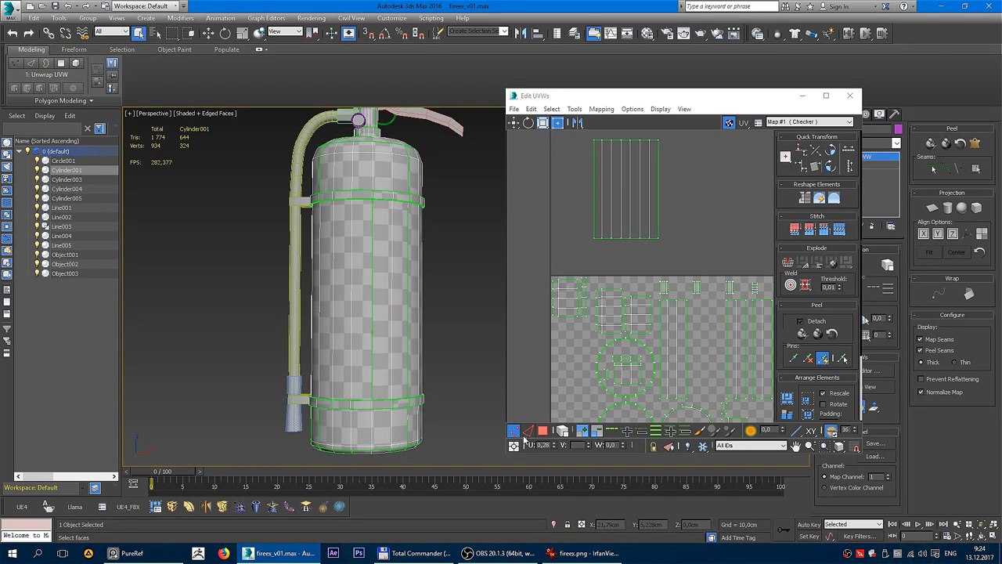
- In face mode, select the entire stitched UV shell
{"action": "left_click", "coordinate": [528, 430]}
{"action": "key", "text": "ctrl+a"}
{"action": "left_click", "coordinate": [564, 233]}
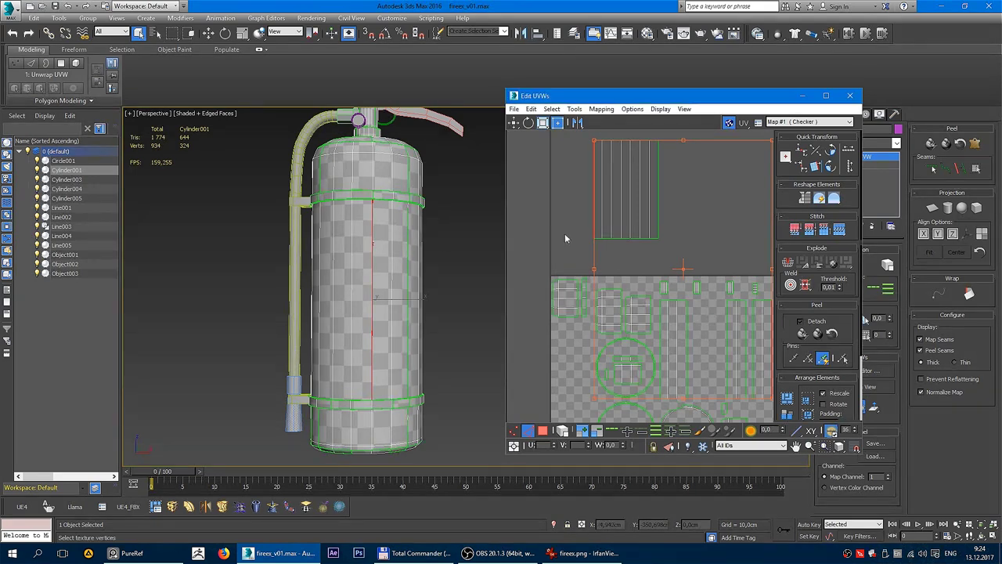
{"action": "left_click", "coordinate": [595, 173]}
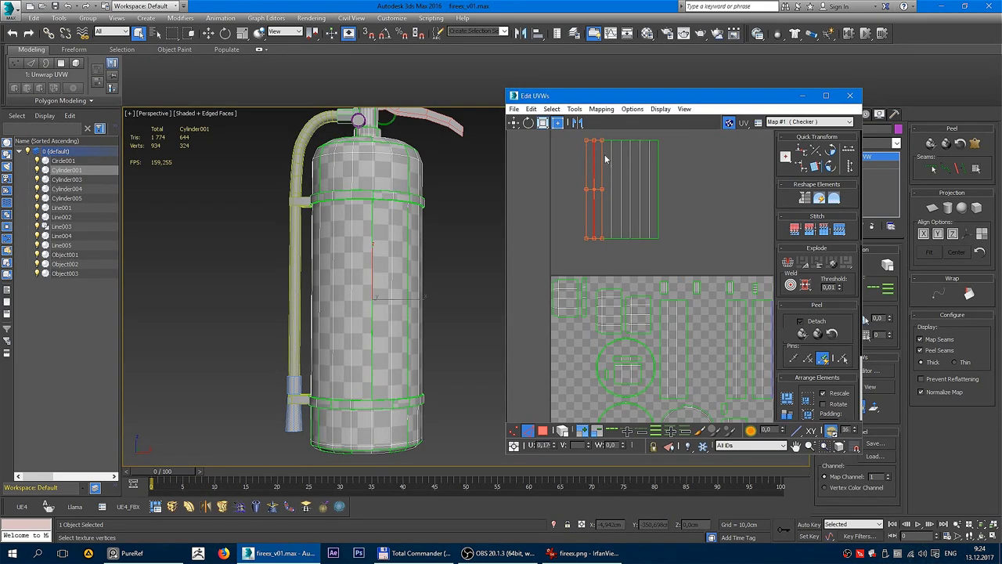
{"action": "middle_click_drag", "start_coordinate": [616, 212], "coordinate": [617, 236]}
{"action": "left_click", "coordinate": [627, 208]}
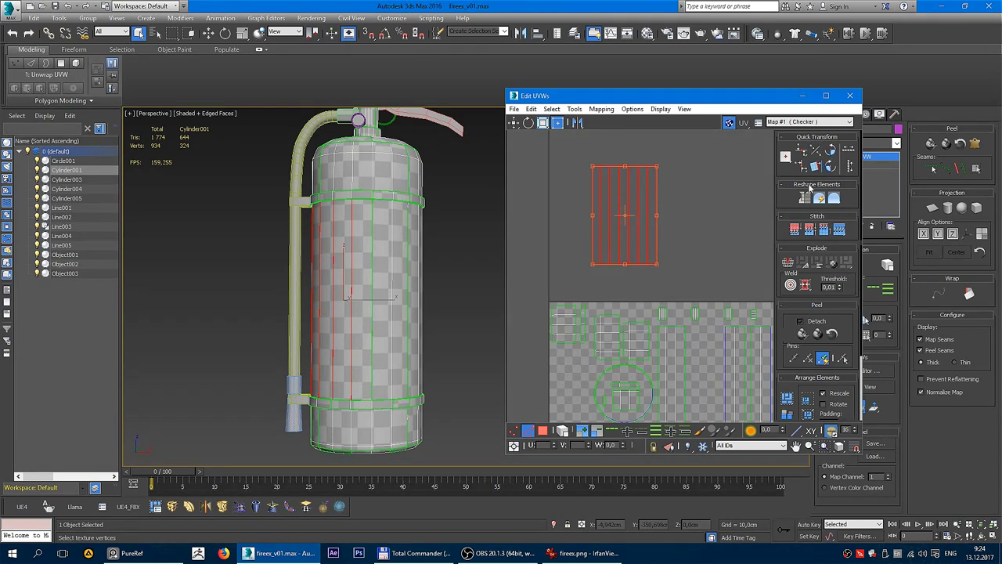
- Stitch the shell's rightmost column to its neighbour
{"action": "left_click", "coordinate": [833, 152]}
{"action": "left_click", "coordinate": [833, 153]}
{"action": "left_click", "coordinate": [709, 184]}
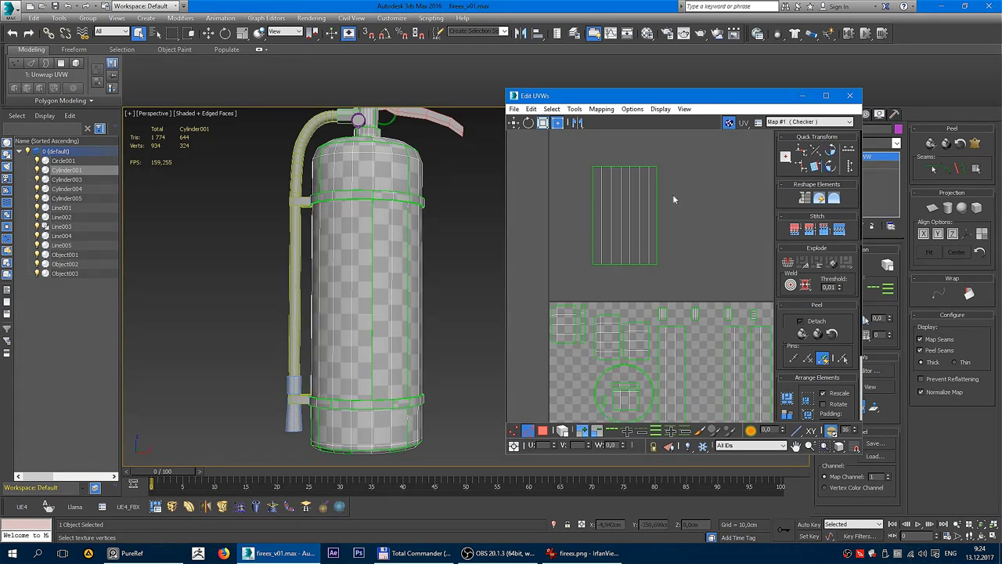
{"action": "left_click", "coordinate": [657, 224]}
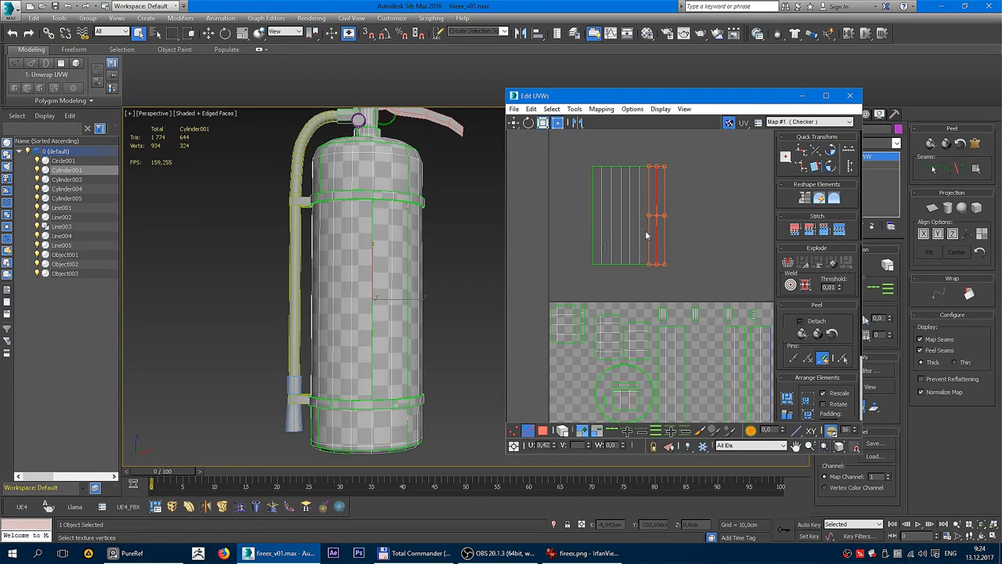
{"action": "right_click", "coordinate": [647, 235]}
{"action": "left_click", "coordinate": [626, 253]}
- Stitch two more body columns onto the UV grid
{"action": "middle_click_drag", "start_coordinate": [459, 287], "coordinate": [396, 303], "text": "alt"}
{"action": "left_click_drag", "start_coordinate": [699, 198], "coordinate": [680, 224]}
{"action": "right_click", "coordinate": [671, 233]}
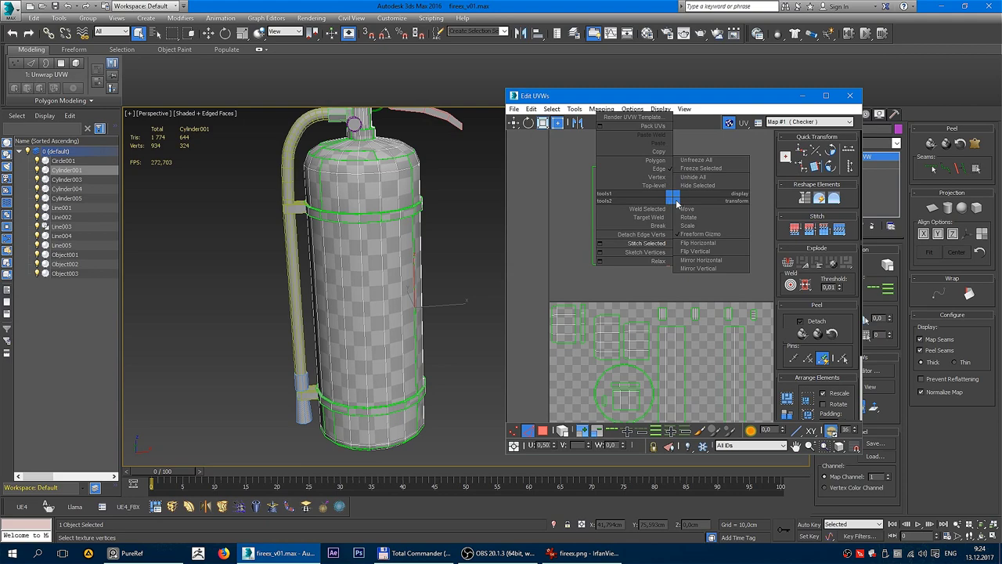
{"action": "left_click", "coordinate": [656, 248]}
{"action": "mouse_move", "coordinate": [444, 263]}
{"action": "middle_mouse_down", "text": "alt"}
{"action": "mouse_move", "coordinate": [633, 268]}
{"action": "mouse_move", "coordinate": [737, 209]}
{"action": "middle_mouse_up", "text": "alt"}
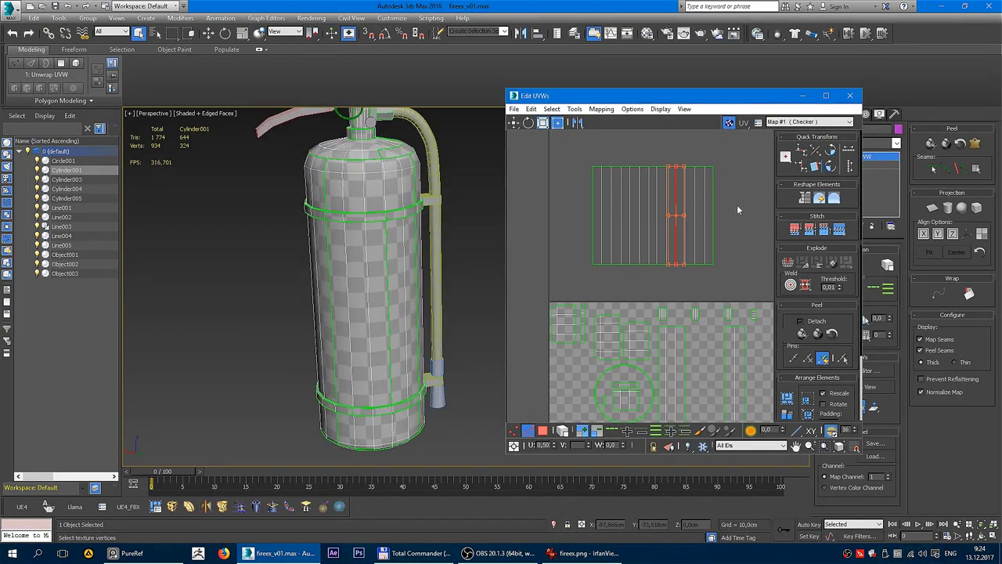
{"action": "right_click", "coordinate": [711, 229]}
{"action": "left_click", "coordinate": [699, 258]}
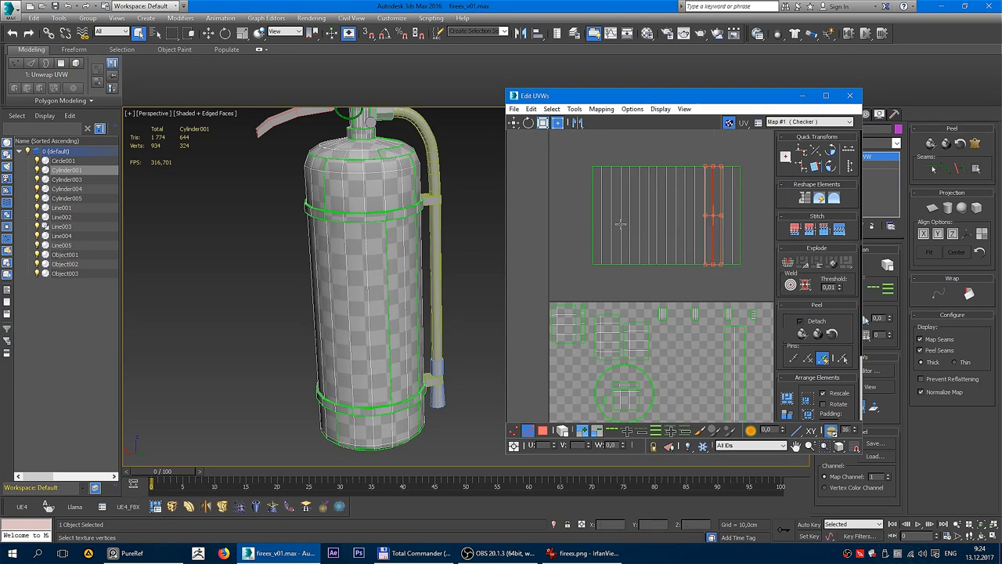
- Stitch the left-edge column onto the grid and pick the edge loop for a new seam
{"action": "left_click", "coordinate": [595, 227]}
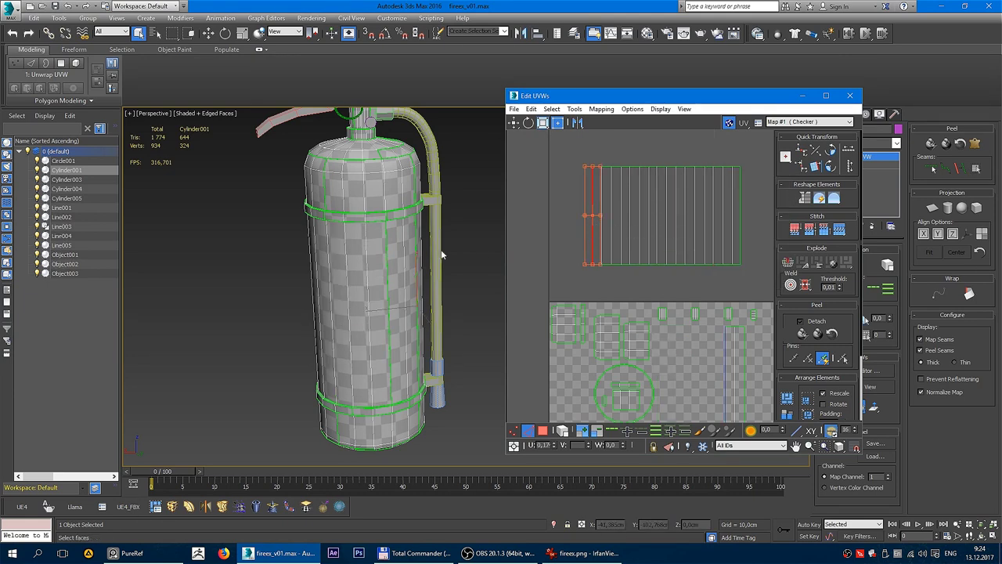
{"action": "right_click", "coordinate": [589, 217]}
{"action": "left_click", "coordinate": [561, 257]}
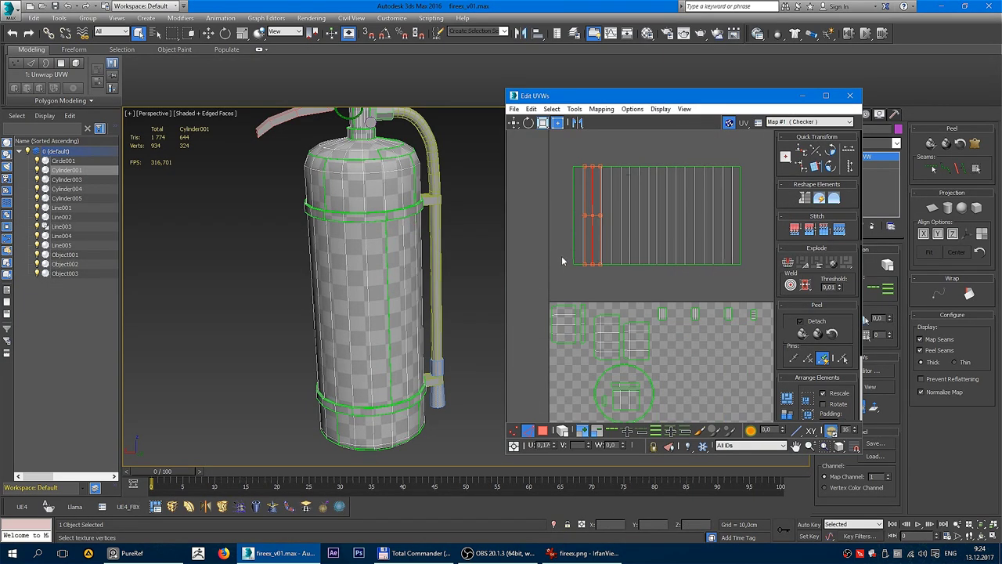
{"action": "mouse_move", "coordinate": [665, 235]}
{"action": "middle_mouse_down"}
{"action": "mouse_move", "coordinate": [623, 251]}
{"action": "mouse_move", "coordinate": [656, 247]}
{"action": "middle_mouse_up"}
{"action": "mouse_move", "coordinate": [376, 258]}
{"action": "middle_mouse_down", "text": "alt"}
{"action": "mouse_move", "coordinate": [289, 260]}
{"action": "mouse_move", "coordinate": [380, 239]}
{"action": "middle_mouse_up", "text": "alt"}
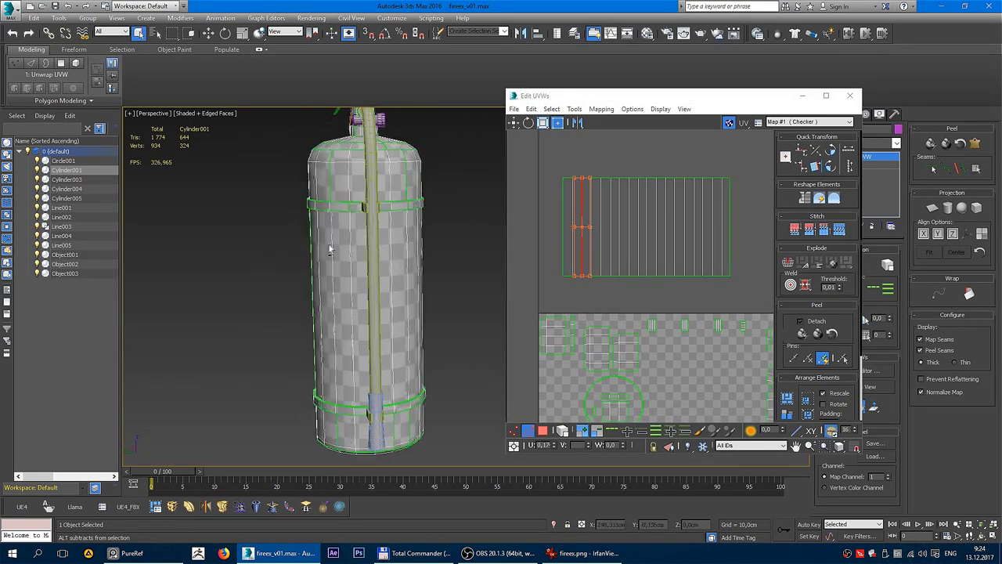
{"action": "left_click", "coordinate": [400, 240]}
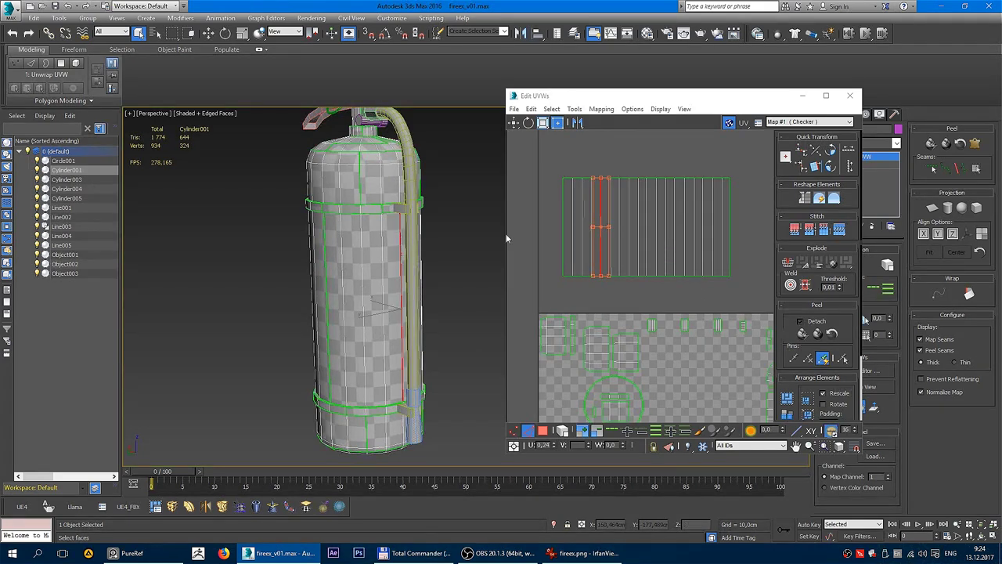
{"action": "mouse_move", "coordinate": [430, 261]}
{"action": "middle_mouse_down", "text": "alt"}
{"action": "mouse_move", "coordinate": [326, 262]}
{"action": "mouse_move", "coordinate": [393, 234]}
{"action": "middle_mouse_up", "text": "alt"}
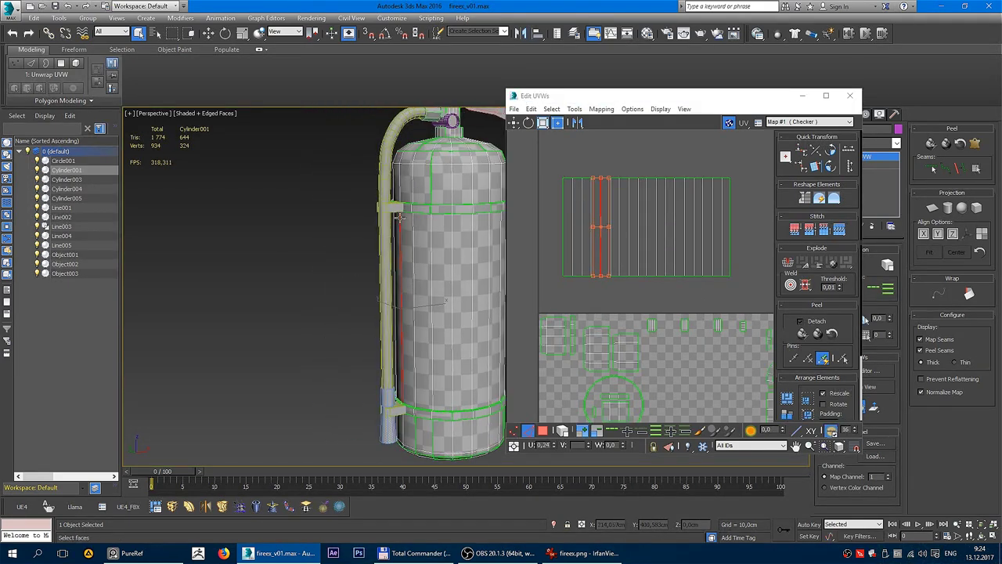
- Break the UVs along the chosen edge loop and move the freed left column aside
{"action": "right_click", "coordinate": [596, 189]}
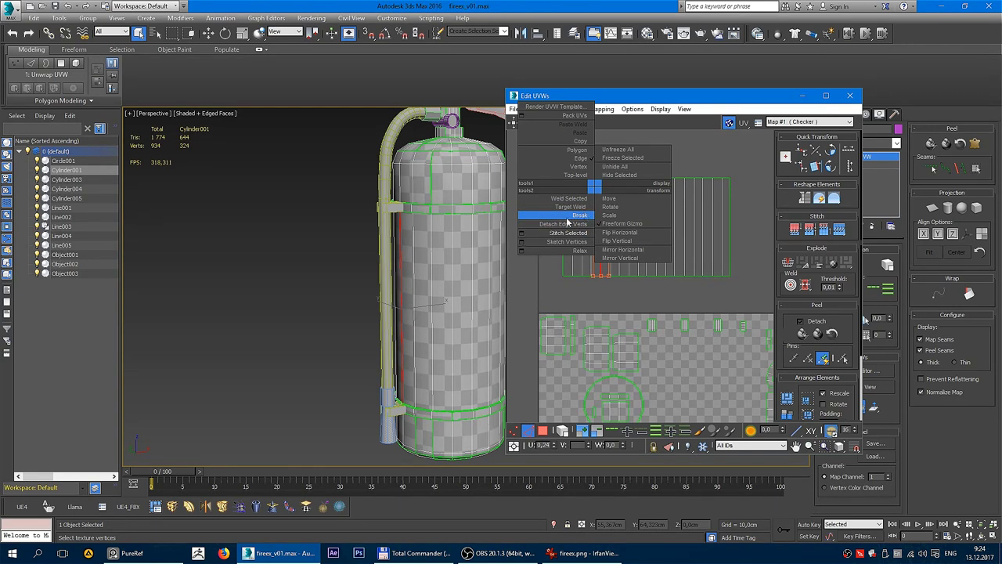
{"action": "left_click", "coordinate": [579, 216]}
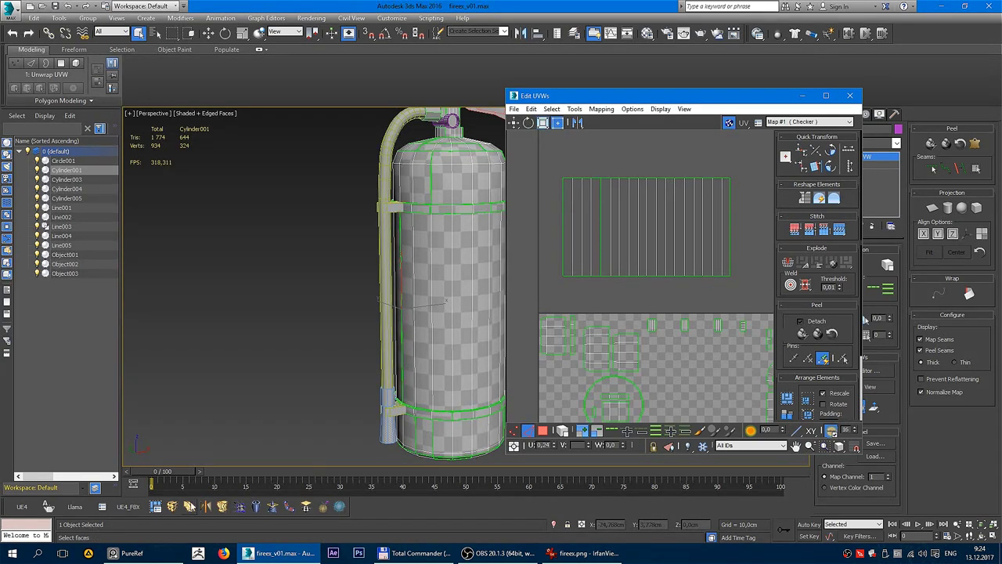
{"action": "left_click_drag", "start_coordinate": [577, 241], "coordinate": [528, 223]}
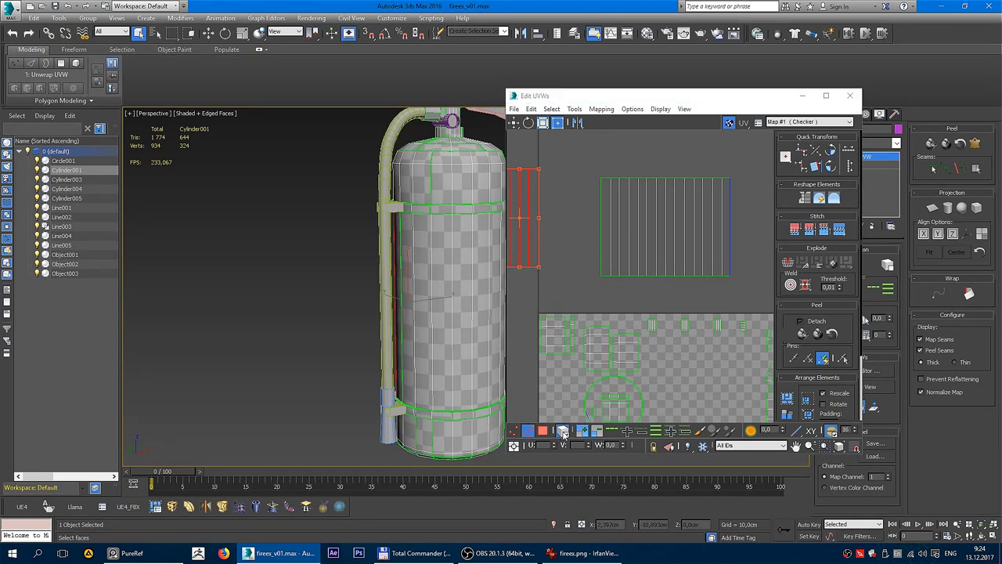
- Stitch the loose column onto the body strip's right edge
{"action": "middle_click_drag", "start_coordinate": [729, 252], "coordinate": [716, 264]}
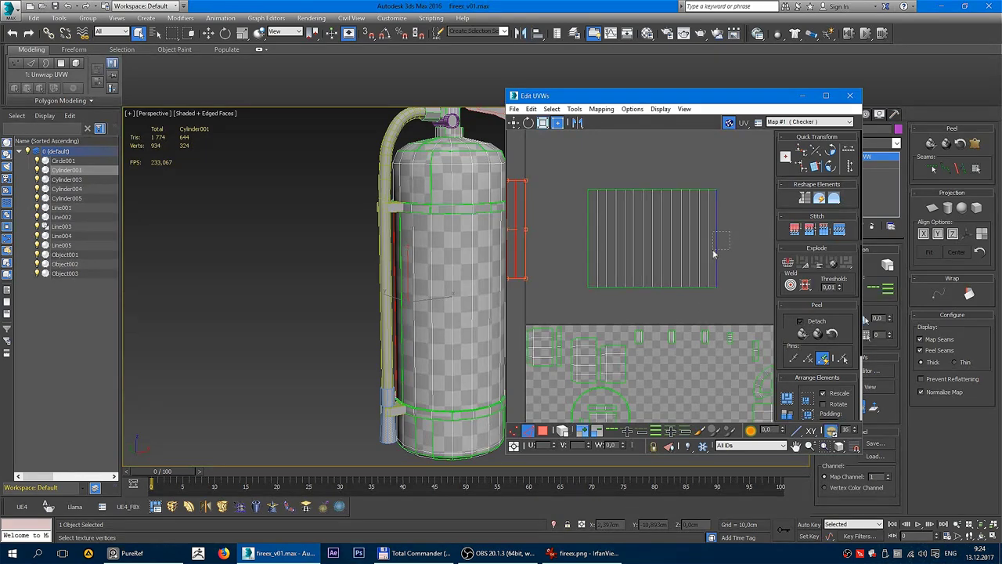
{"action": "key", "text": "ctrl+shift+s"}
{"action": "right_click", "coordinate": [717, 234]}
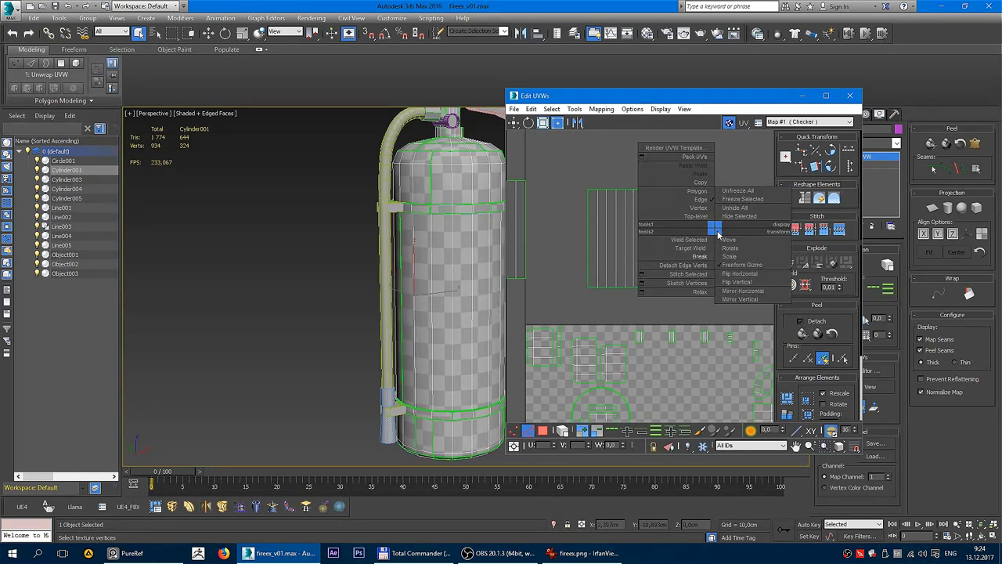
{"action": "left_click", "coordinate": [680, 276]}
{"action": "mouse_move", "coordinate": [430, 264]}
{"action": "middle_mouse_down", "text": "alt"}
{"action": "mouse_move", "coordinate": [397, 274]}
{"action": "mouse_move", "coordinate": [411, 267]}
{"action": "middle_mouse_up", "text": "alt"}
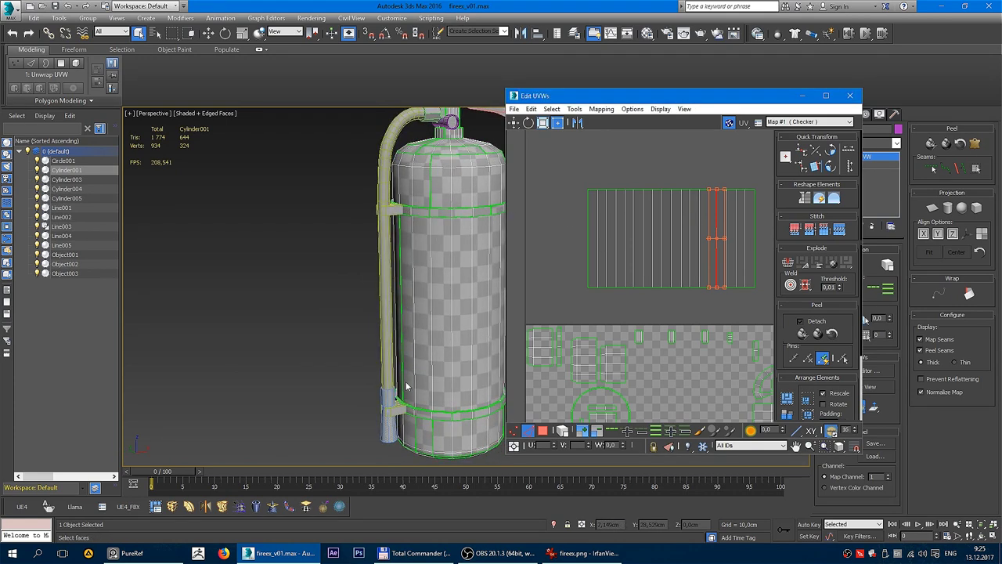
{"action": "middle_click_drag", "start_coordinate": [673, 250], "coordinate": [640, 204]}
{"action": "scroll", "coordinate": [639, 204], "scroll_direction": "down", "scroll_amount": 4}
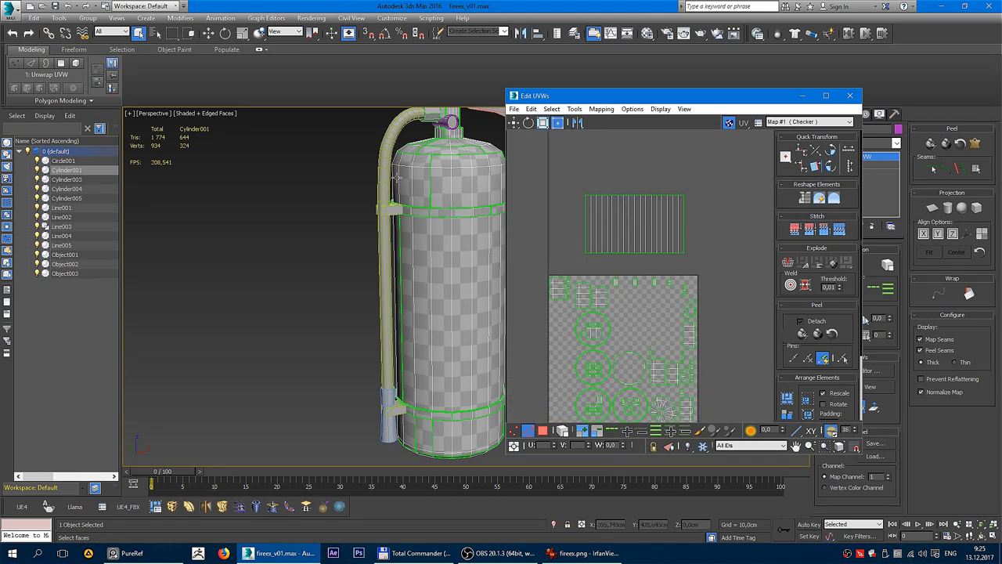
{"action": "scroll", "coordinate": [408, 199], "scroll_direction": "up", "scroll_amount": 2}
{"action": "scroll", "coordinate": [408, 198], "scroll_direction": "up", "scroll_amount": 3}
- Move the shoulder element above the checker square and rotate it to lie horizontally
{"action": "middle_click_drag", "start_coordinate": [473, 185], "coordinate": [501, 219], "text": "alt"}
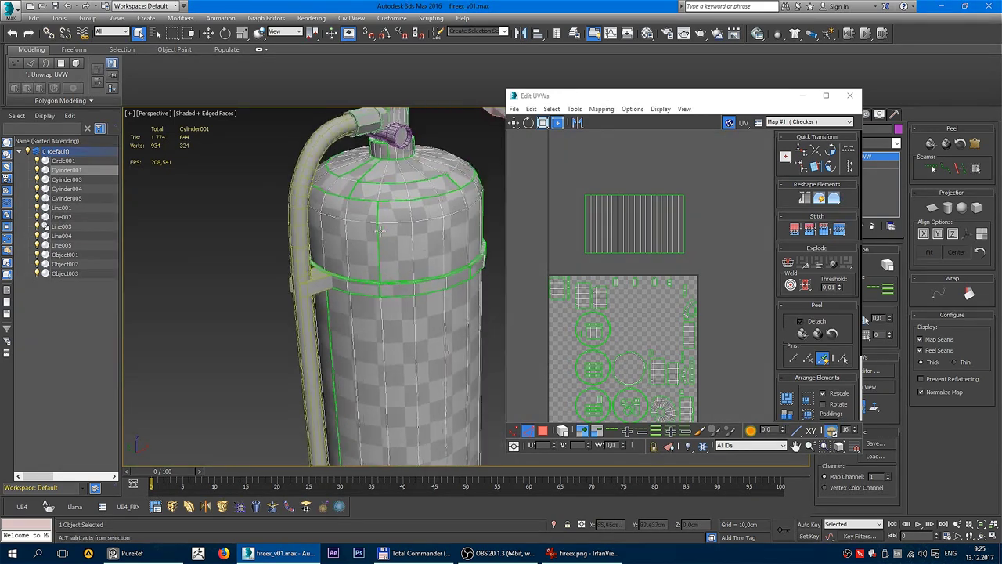
{"action": "scroll", "coordinate": [614, 278], "scroll_direction": "up", "scroll_amount": 3}
{"action": "scroll", "coordinate": [613, 278], "scroll_direction": "up", "scroll_amount": 1}
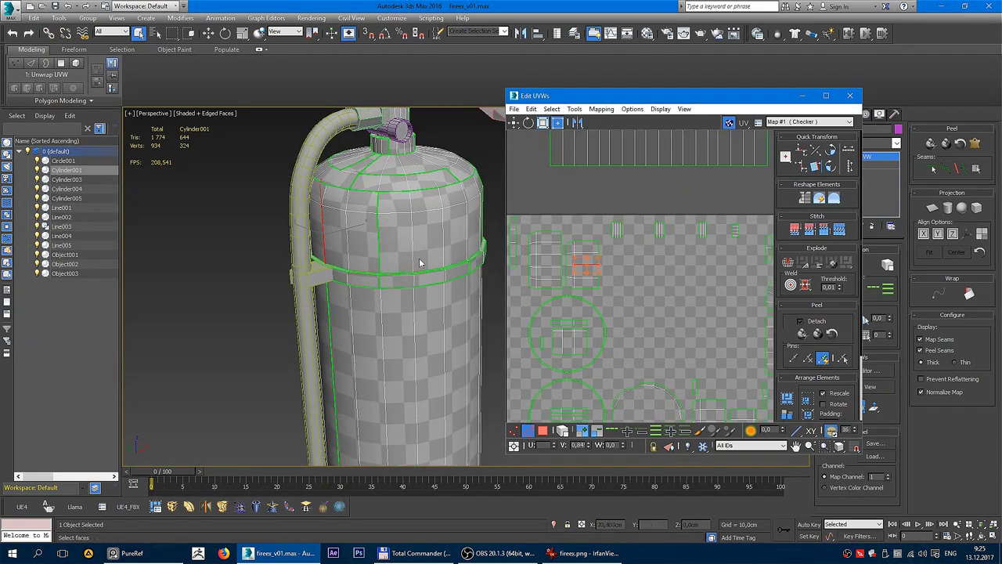
{"action": "scroll", "coordinate": [615, 276], "scroll_direction": "up", "scroll_amount": 1}
{"action": "scroll", "coordinate": [617, 274], "scroll_direction": "up", "scroll_amount": 1}
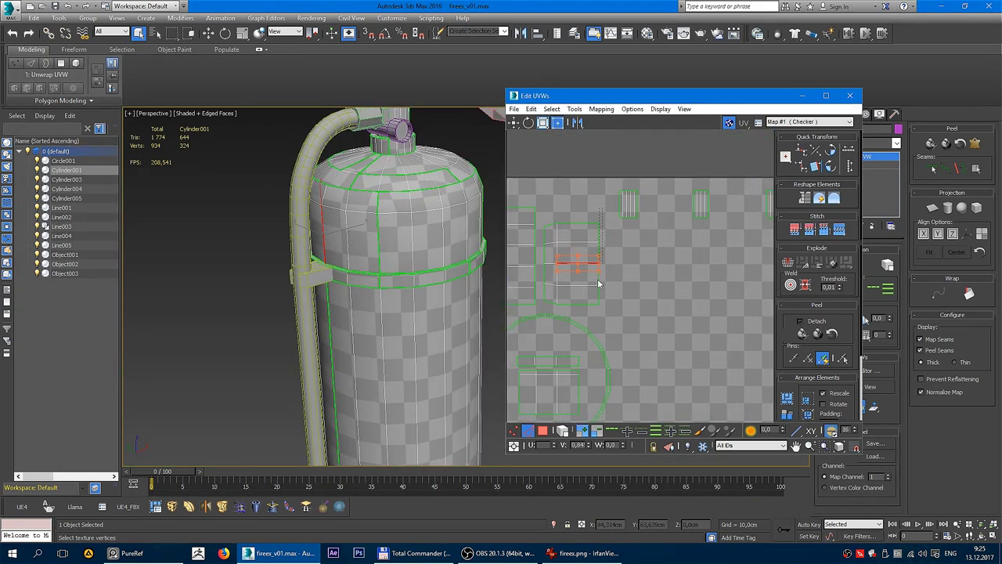
{"action": "left_click", "coordinate": [548, 312]}
{"action": "scroll", "coordinate": [548, 312], "scroll_direction": "down", "scroll_amount": 3}
{"action": "left_click_drag", "start_coordinate": [578, 308], "coordinate": [555, 197]}
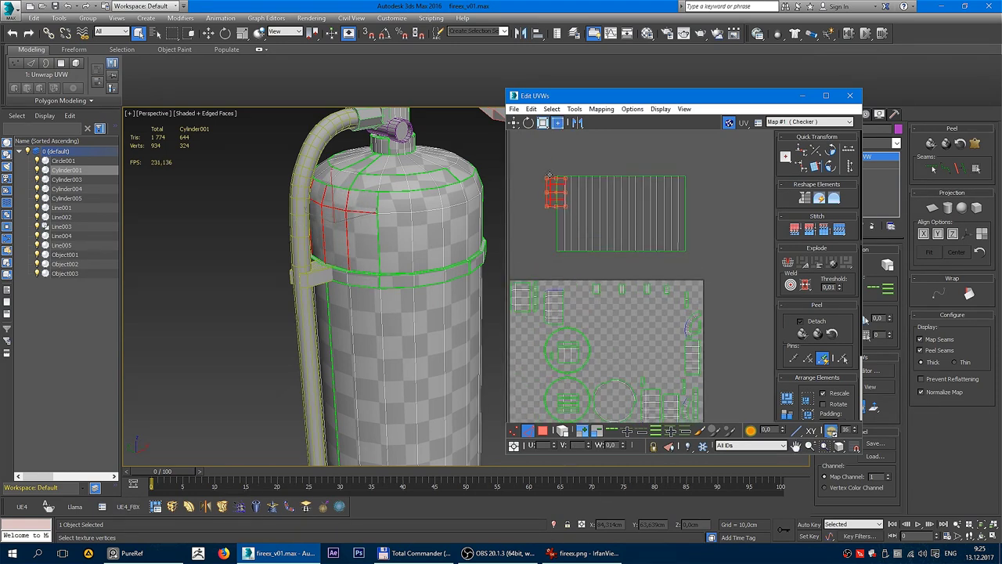
{"action": "scroll", "coordinate": [571, 190], "scroll_direction": "down", "scroll_amount": 1}
{"action": "scroll", "coordinate": [571, 189], "scroll_direction": "up", "scroll_amount": 3}
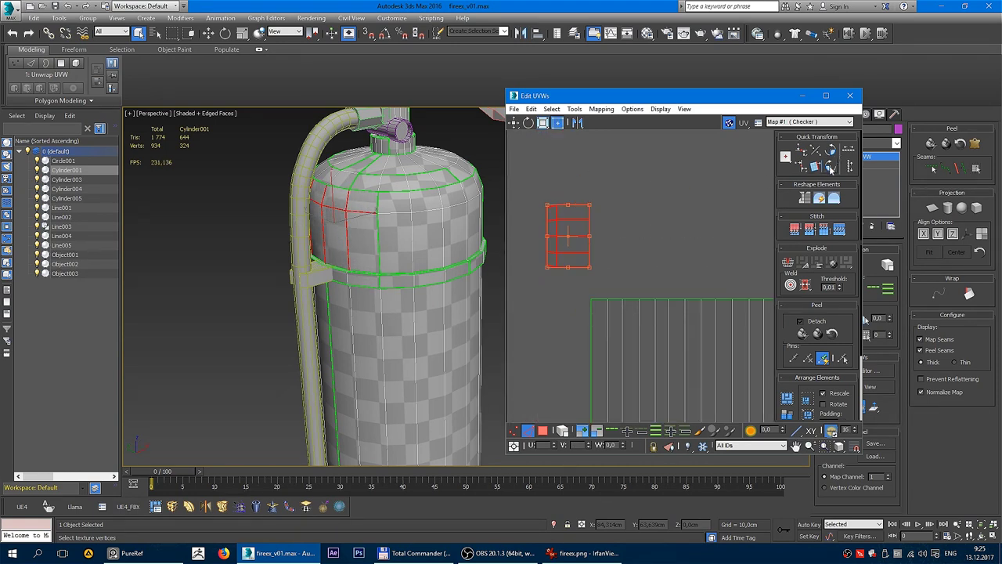
{"action": "left_click", "coordinate": [832, 164]}
{"action": "left_click", "coordinate": [616, 227]}
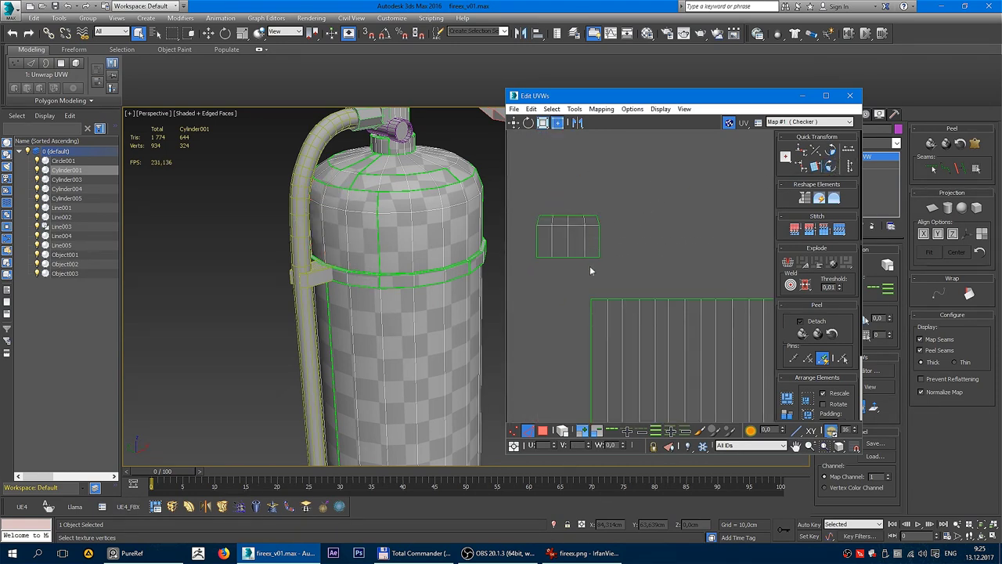
- Stitch the shoulder pieces into one long strip, then break it at another edge column
{"action": "scroll", "coordinate": [589, 255], "scroll_direction": "up", "scroll_amount": 2}
{"action": "mouse_move", "coordinate": [638, 221]}
{"action": "left_mouse_down"}
{"action": "mouse_move", "coordinate": [596, 237]}
{"action": "mouse_move", "coordinate": [593, 207]}
{"action": "left_mouse_up"}
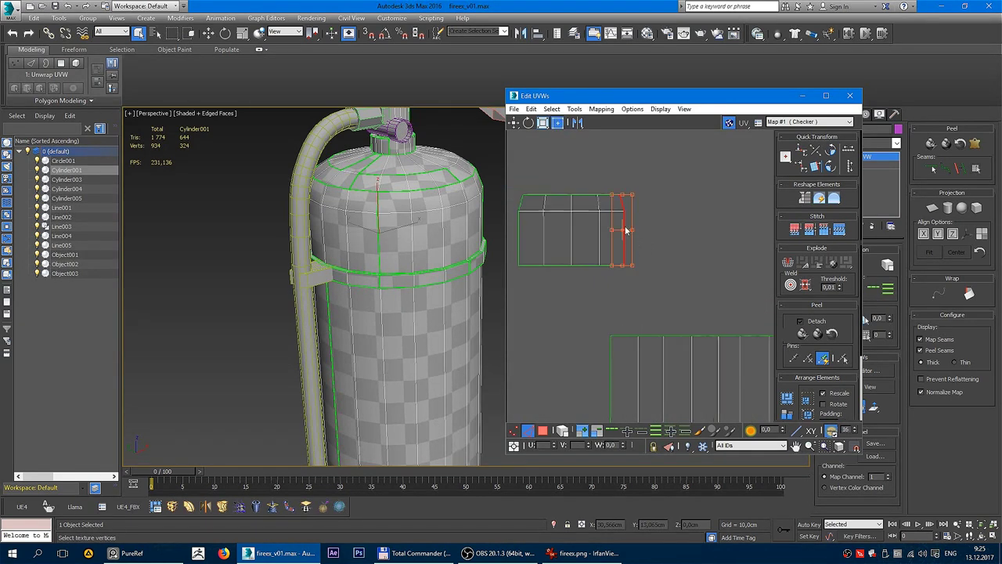
{"action": "right_click", "coordinate": [620, 227]}
{"action": "left_click", "coordinate": [608, 270]}
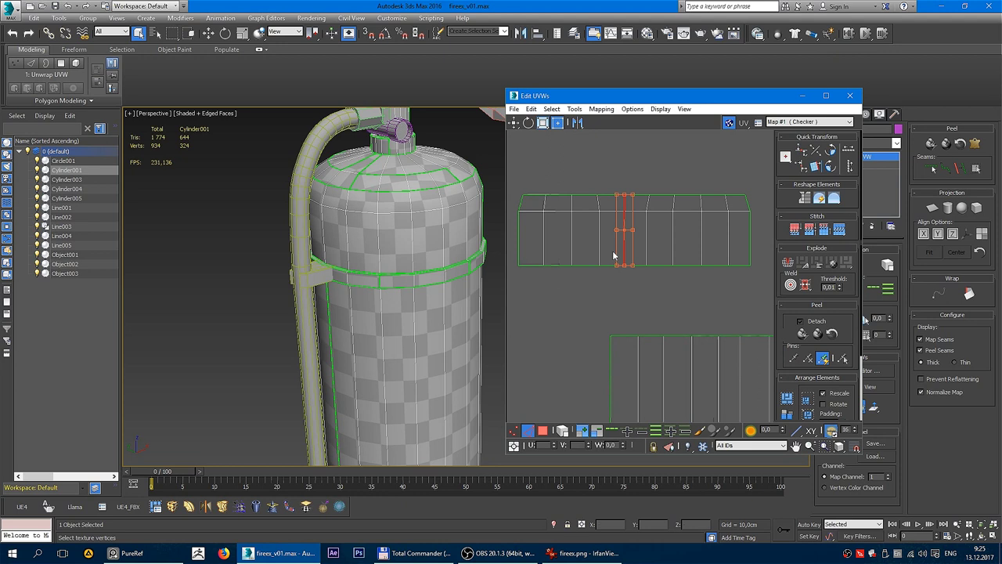
{"action": "left_click", "coordinate": [572, 222]}
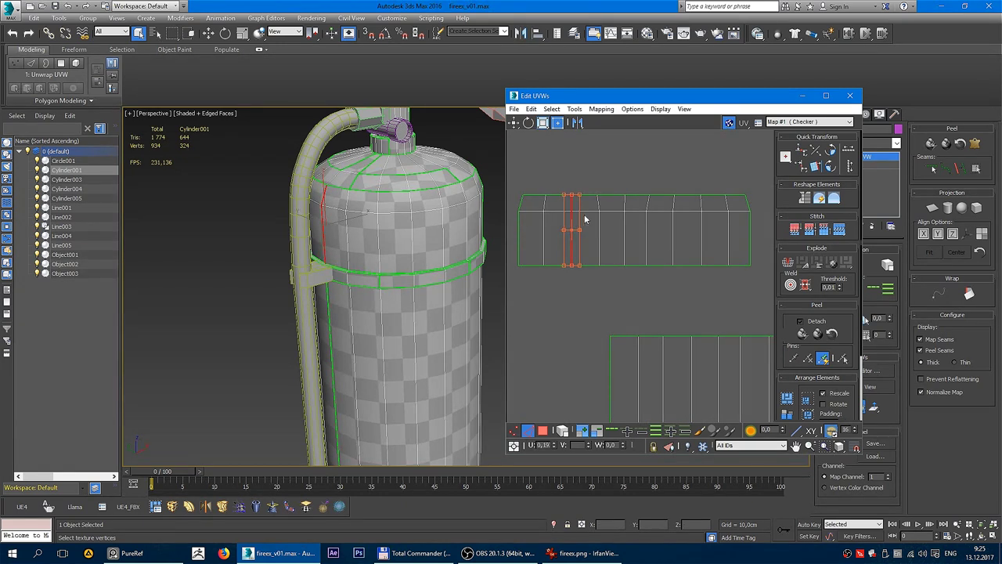
{"action": "right_click", "coordinate": [574, 218]}
{"action": "left_click", "coordinate": [562, 243]}
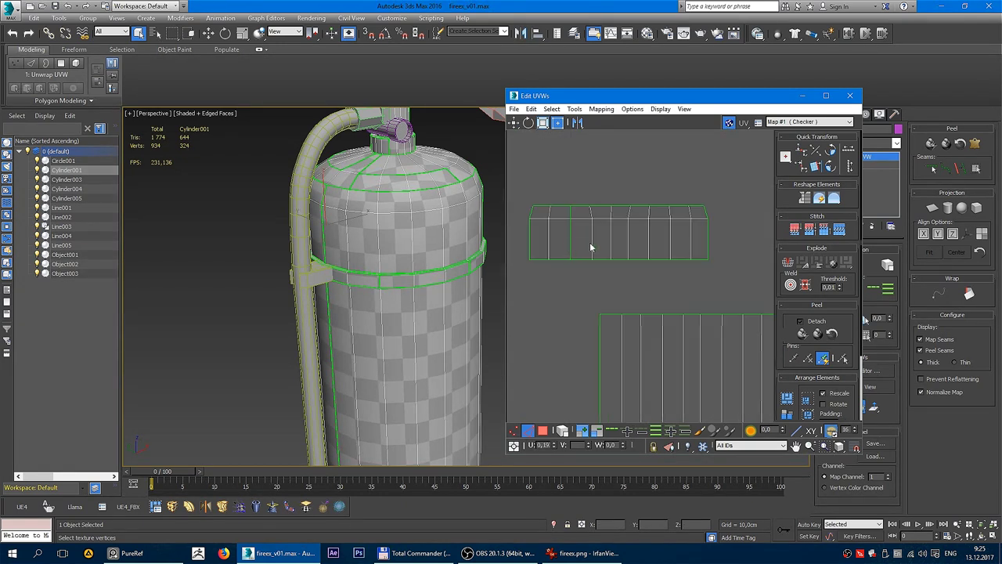
- Stitch the shoulder islands back together into a single strip
{"action": "scroll", "coordinate": [635, 209], "scroll_direction": "up", "scroll_amount": 2}
{"action": "scroll", "coordinate": [635, 210], "scroll_direction": "up", "scroll_amount": 1}
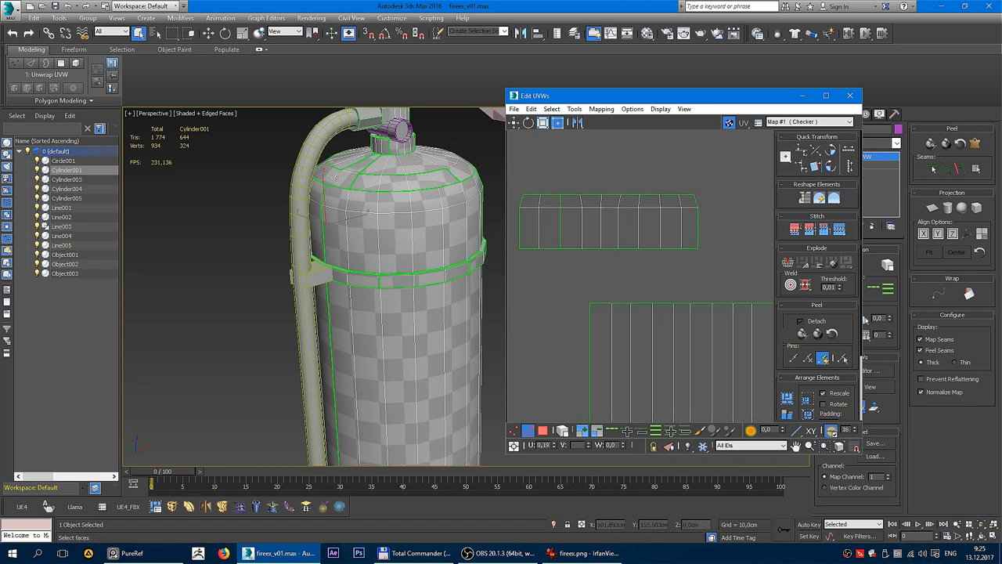
{"action": "scroll", "coordinate": [595, 229], "scroll_direction": "up", "scroll_amount": 2}
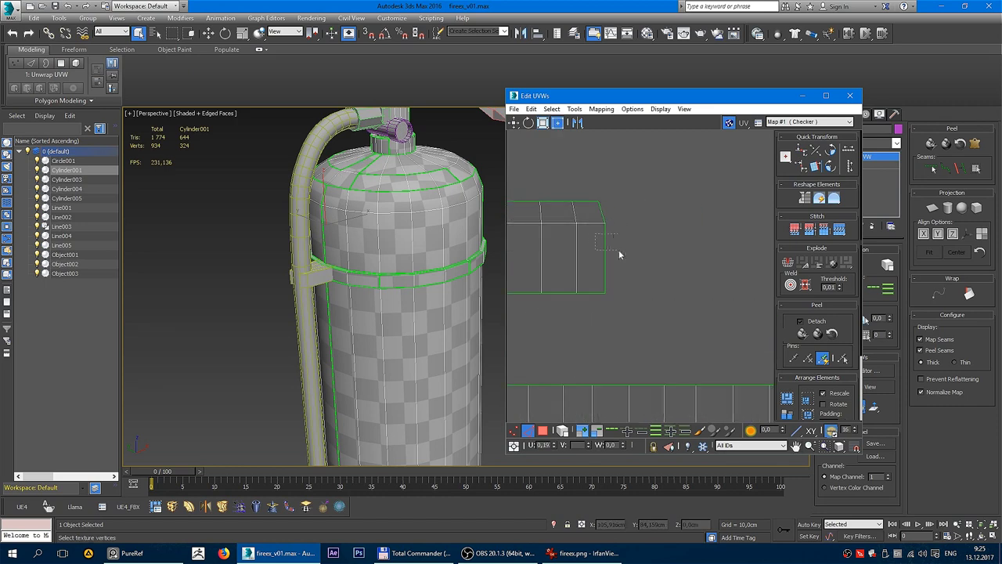
{"action": "left_click", "coordinate": [615, 250]}
{"action": "right_click", "coordinate": [600, 214]}
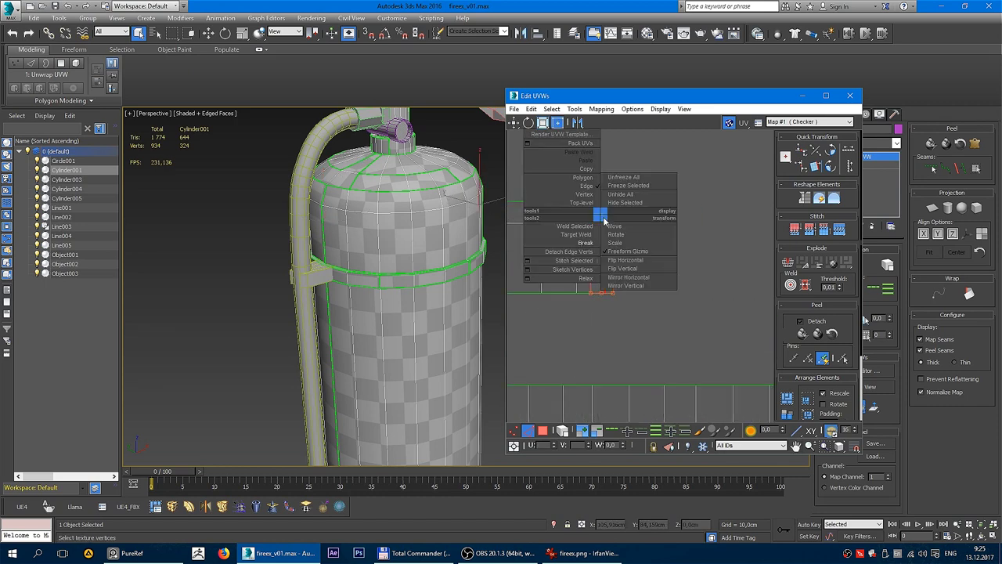
{"action": "left_click", "coordinate": [586, 261]}
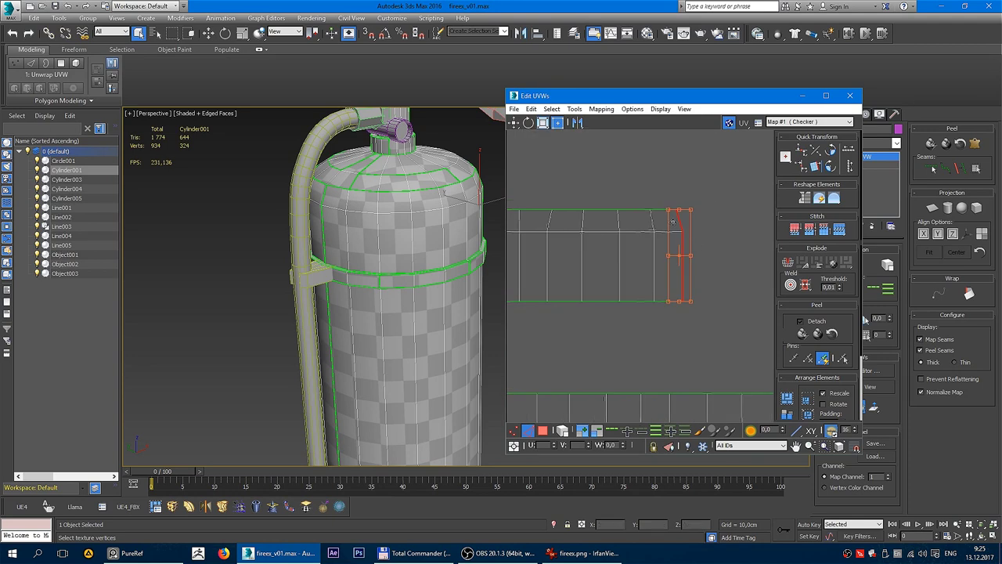
{"action": "right_click", "coordinate": [680, 227]}
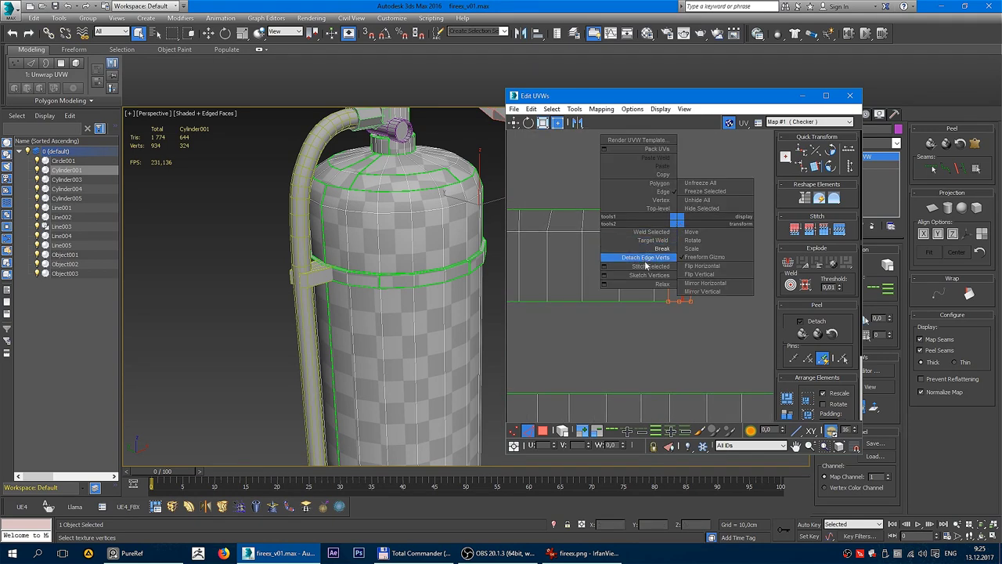
{"action": "left_click", "coordinate": [689, 262]}
- Stitch the rightmost end column onto the shoulder strip
{"action": "left_click", "coordinate": [642, 206]}
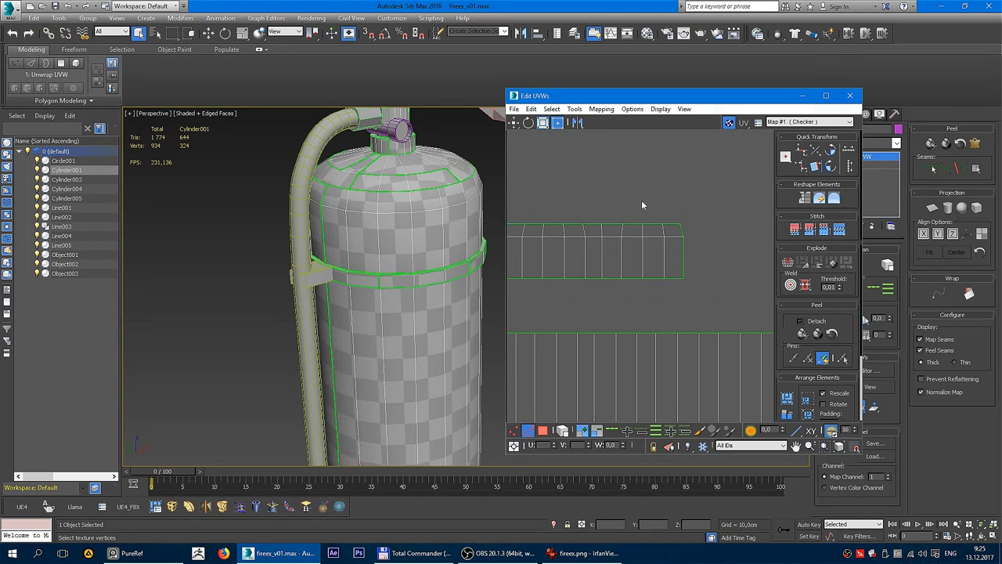
{"action": "scroll", "coordinate": [654, 231], "scroll_direction": "up", "scroll_amount": 4}
{"action": "left_click_drag", "start_coordinate": [682, 230], "coordinate": [664, 252]}
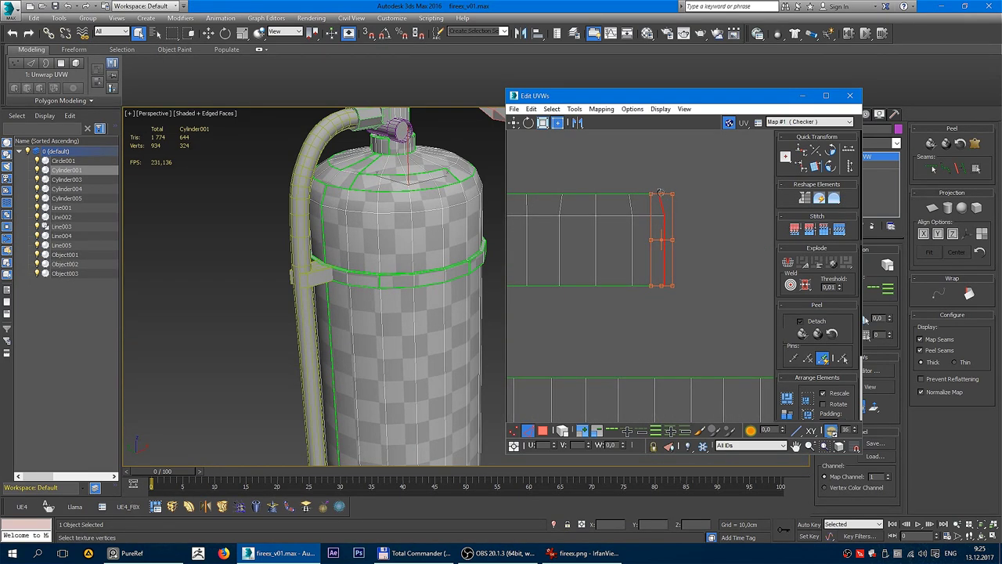
{"action": "scroll", "coordinate": [678, 224], "scroll_direction": "down", "scroll_amount": 1}
{"action": "scroll", "coordinate": [678, 223], "scroll_direction": "down", "scroll_amount": 2}
{"action": "right_click", "coordinate": [673, 228]}
{"action": "left_click", "coordinate": [657, 268]}
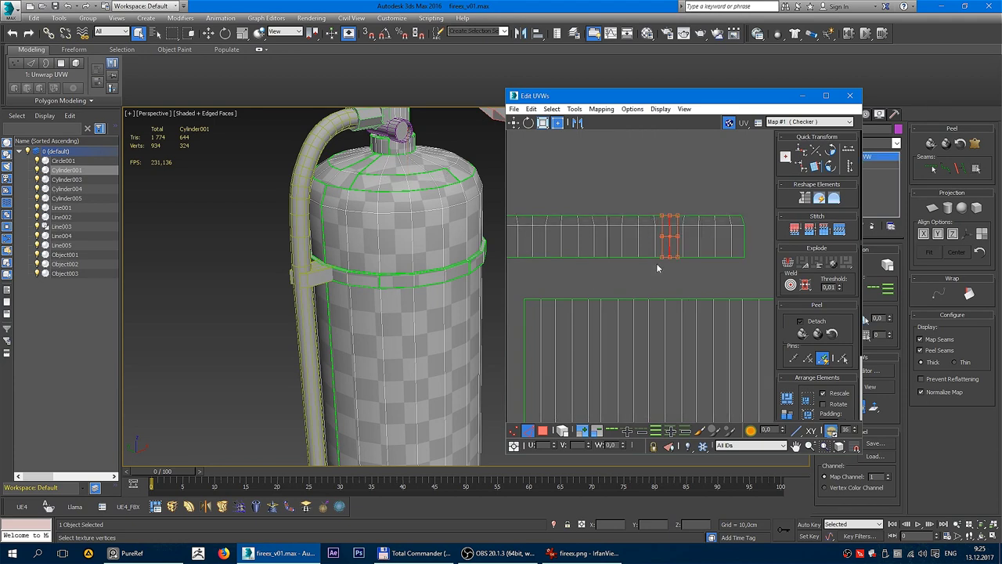
- Move the end edge column past the strip's end, deselect it, and frame both strips
{"action": "middle_click_drag", "start_coordinate": [657, 268], "coordinate": [579, 268]}
{"action": "scroll", "coordinate": [595, 217], "scroll_direction": "up", "scroll_amount": 1}
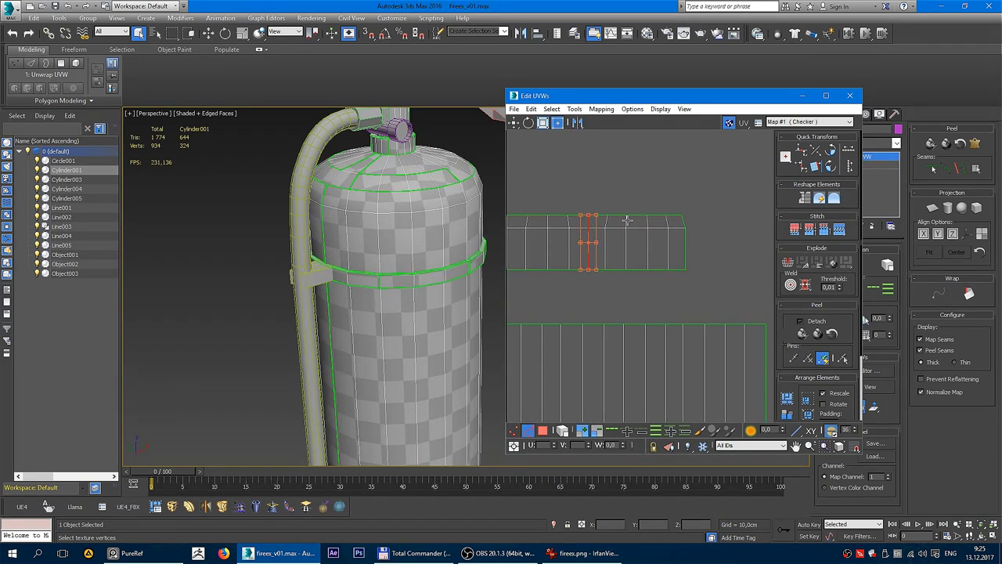
{"action": "scroll", "coordinate": [723, 245], "scroll_direction": "down", "scroll_amount": 1}
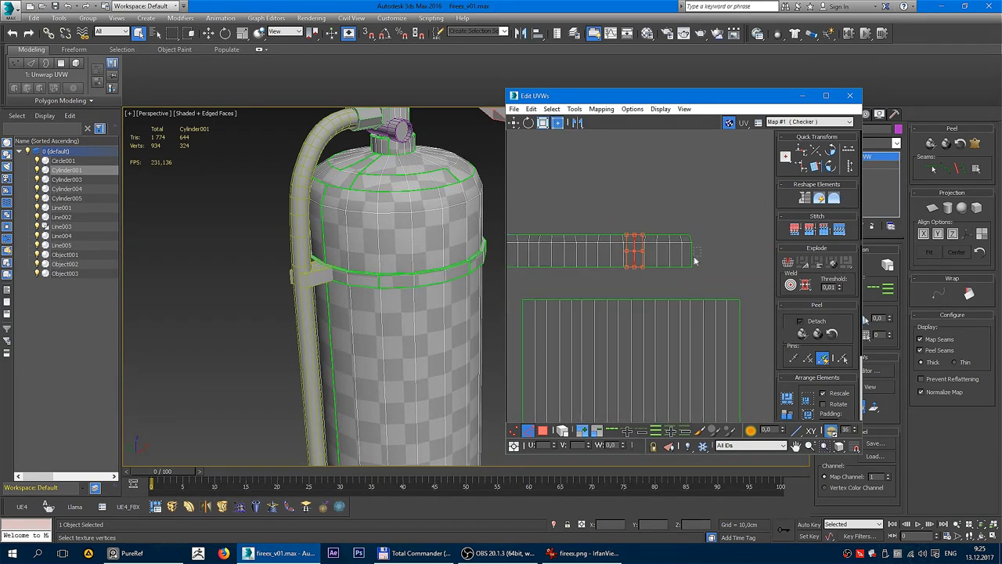
{"action": "left_click_drag", "start_coordinate": [589, 242], "coordinate": [696, 245]}
{"action": "scroll", "coordinate": [694, 249], "scroll_direction": "down", "scroll_amount": 1}
{"action": "middle_click_drag", "start_coordinate": [676, 270], "coordinate": [734, 262]}
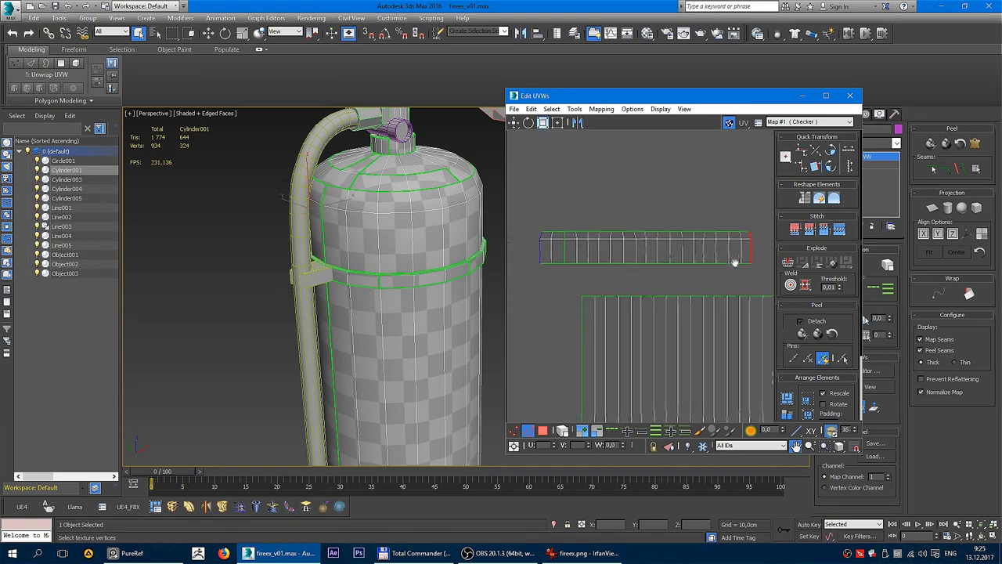
{"action": "left_click", "coordinate": [693, 198]}
{"action": "middle_click_drag", "start_coordinate": [693, 197], "coordinate": [648, 220]}
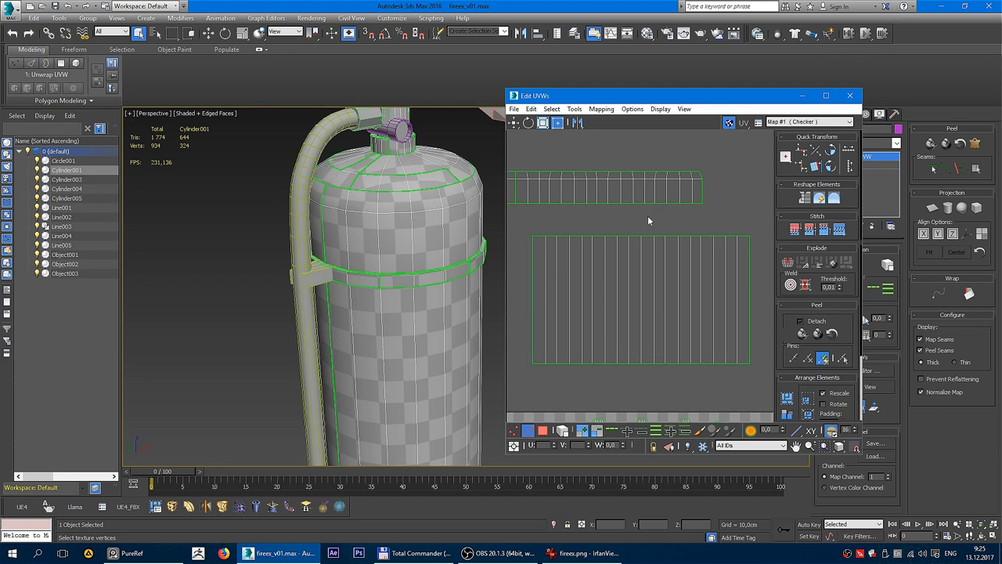
{"action": "left_click", "coordinate": [378, 178]}
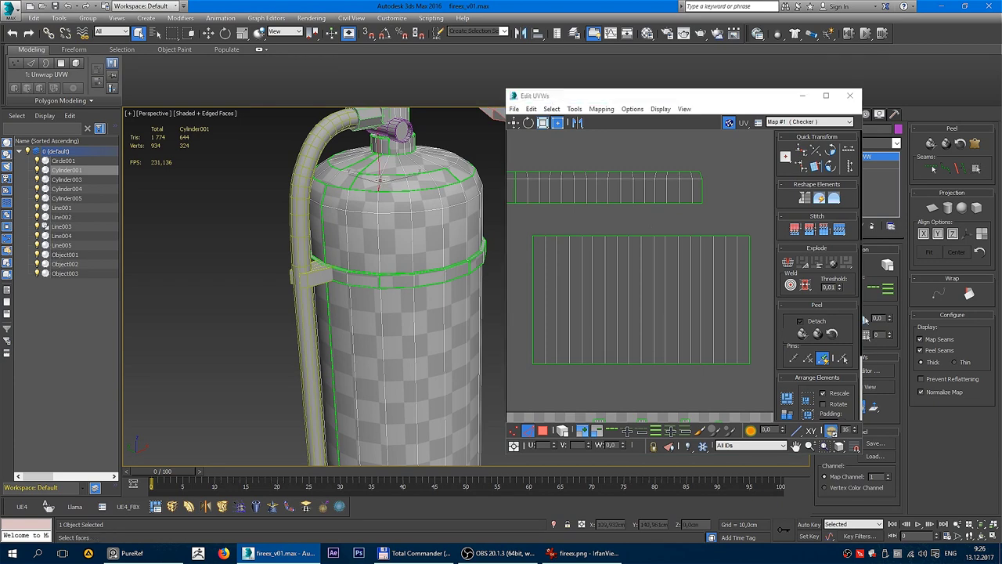
{"action": "scroll", "coordinate": [619, 289], "scroll_direction": "down", "scroll_amount": 3}
{"action": "scroll", "coordinate": [621, 290], "scroll_direction": "up", "scroll_amount": 2}
{"action": "scroll", "coordinate": [685, 267], "scroll_direction": "up", "scroll_amount": 1}
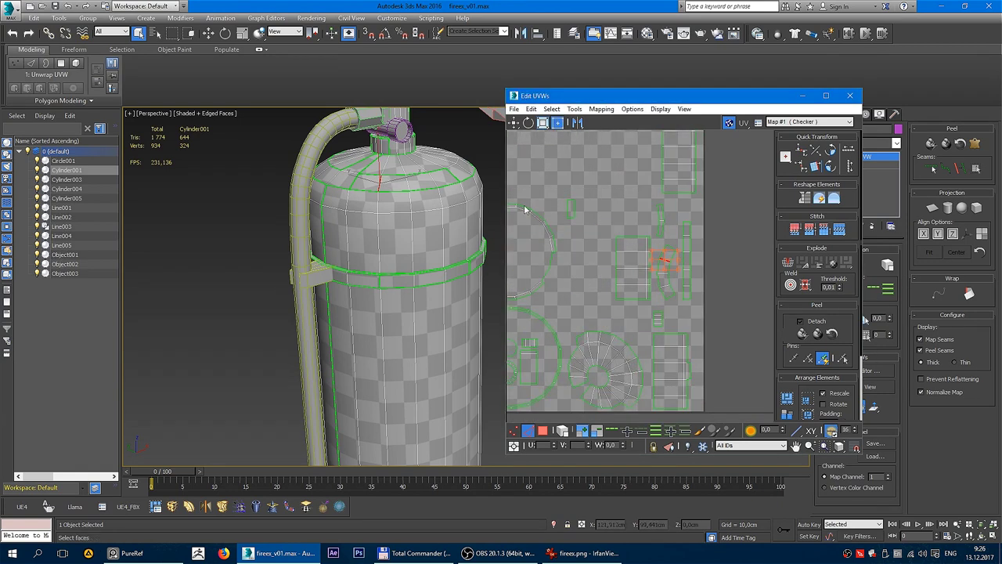
{"action": "scroll", "coordinate": [407, 220], "scroll_direction": "up", "scroll_amount": 3}
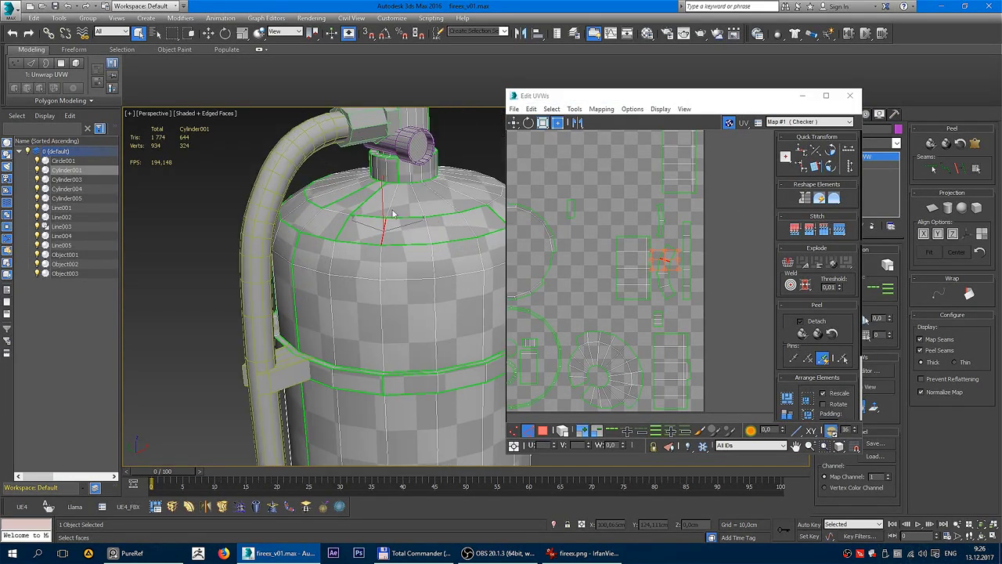
{"action": "scroll", "coordinate": [409, 219], "scroll_direction": "up", "scroll_amount": 2}
{"action": "left_click", "coordinate": [410, 218]}
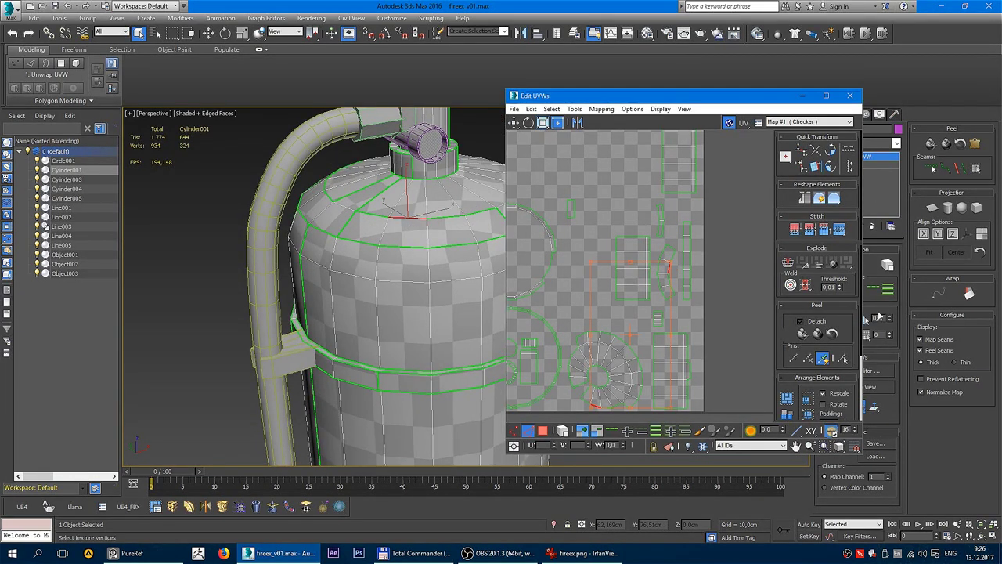
{"action": "left_click_drag", "start_coordinate": [769, 101], "coordinate": [738, 106]}
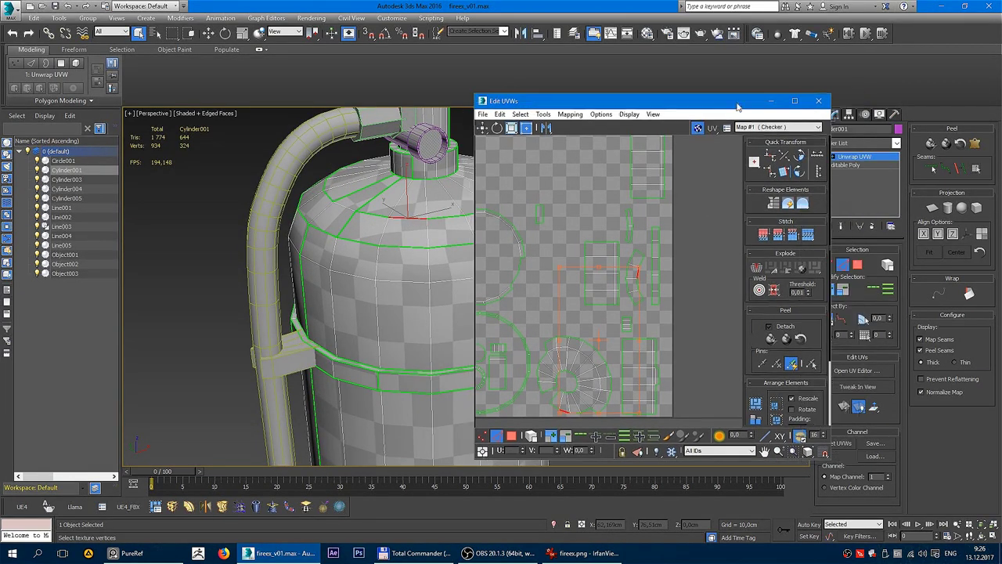
{"action": "left_click", "coordinate": [876, 296]}
{"action": "middle_click_drag", "start_coordinate": [391, 259], "coordinate": [432, 239], "text": "alt"}
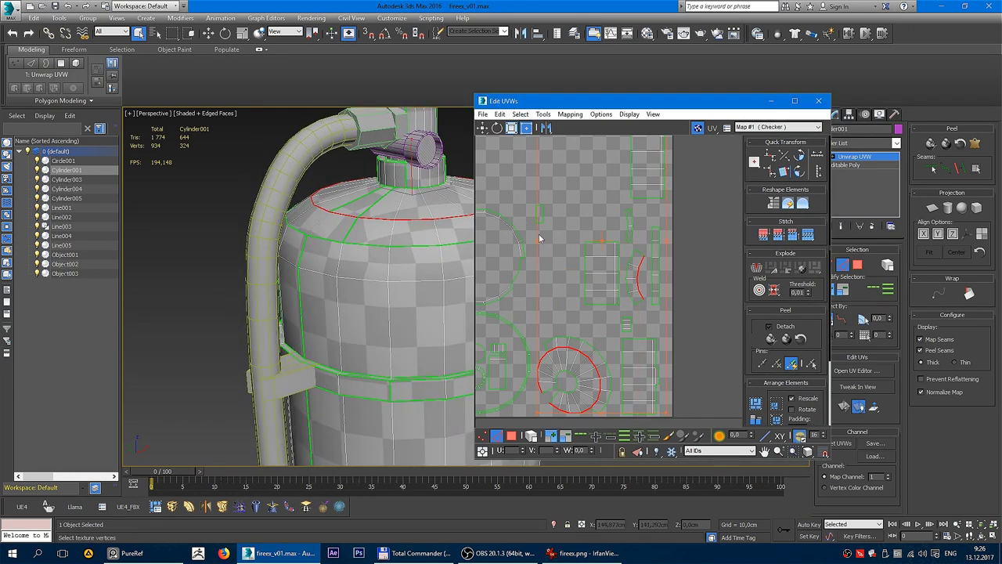
{"action": "scroll", "coordinate": [581, 217], "scroll_direction": "up", "scroll_amount": 1}
{"action": "middle_click_drag", "start_coordinate": [407, 259], "coordinate": [368, 205], "text": "alt"}
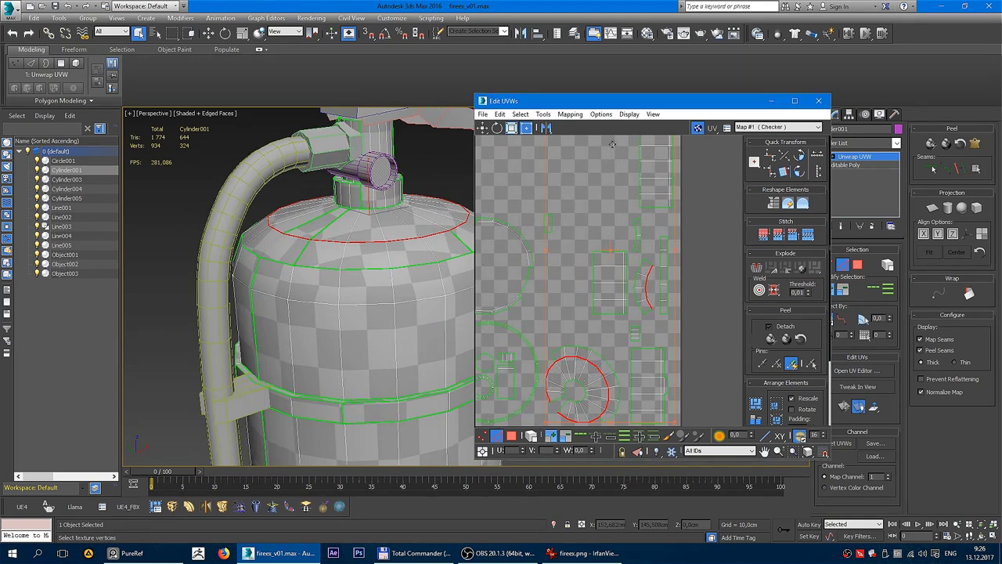
{"action": "left_click", "coordinate": [520, 115]}
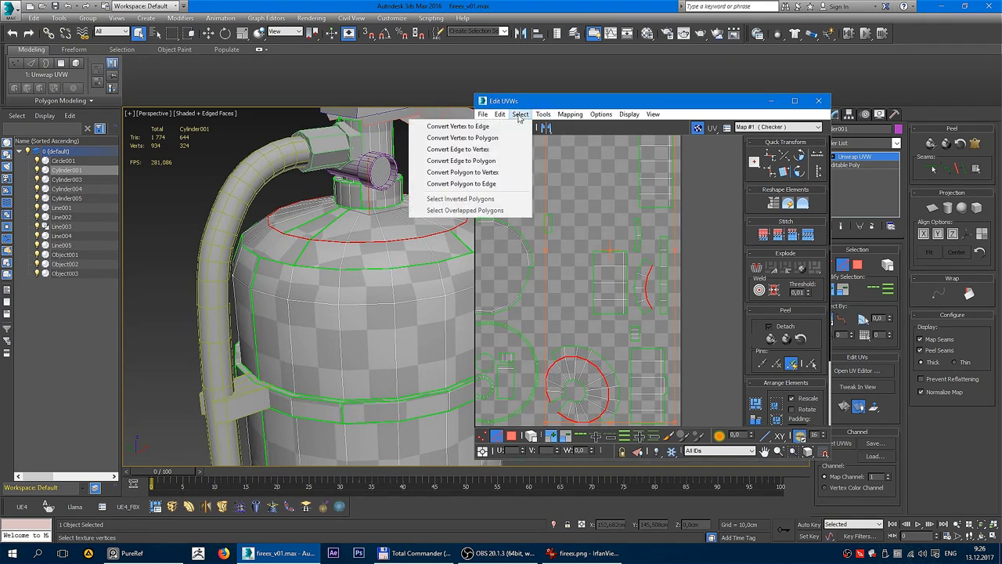
{"action": "left_click", "coordinate": [491, 162]}
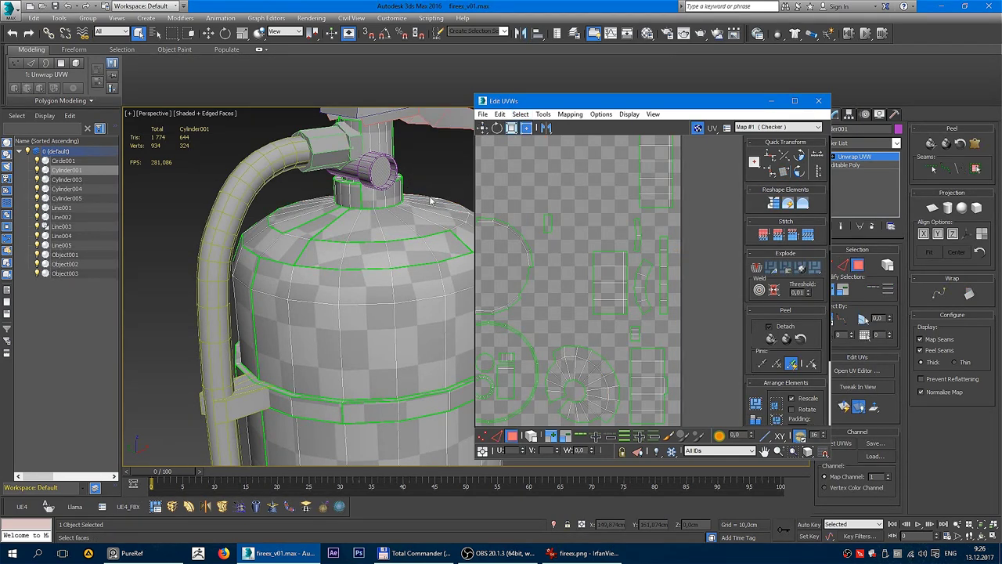
{"action": "middle_click_drag", "start_coordinate": [430, 200], "coordinate": [421, 206], "text": "alt"}
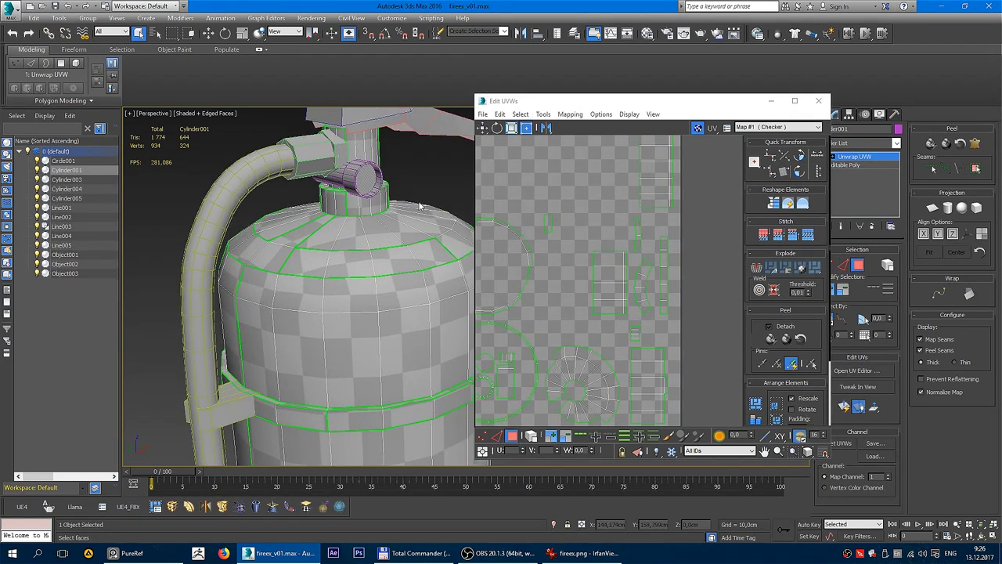
{"action": "left_click", "coordinate": [605, 239]}
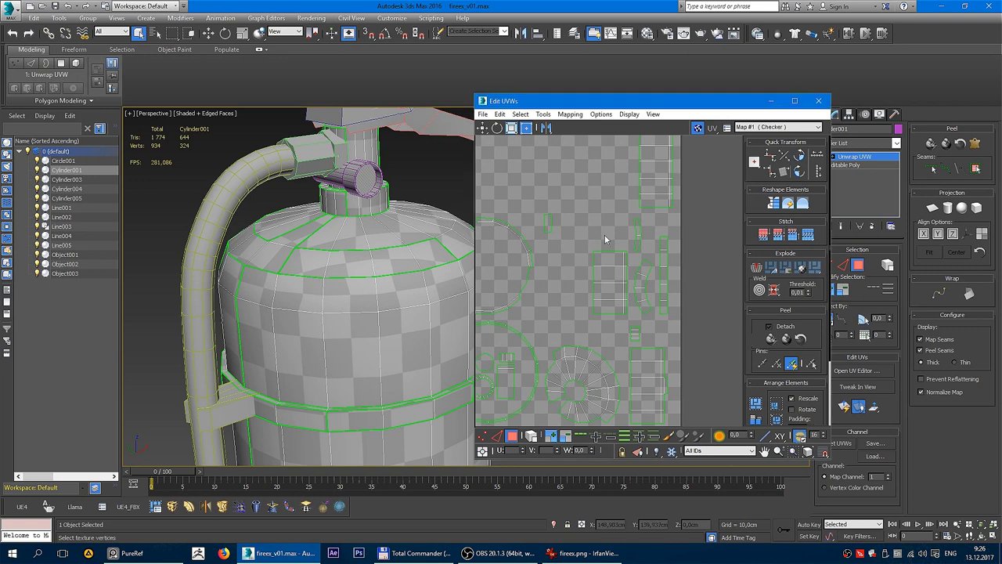
{"action": "left_click", "coordinate": [843, 268]}
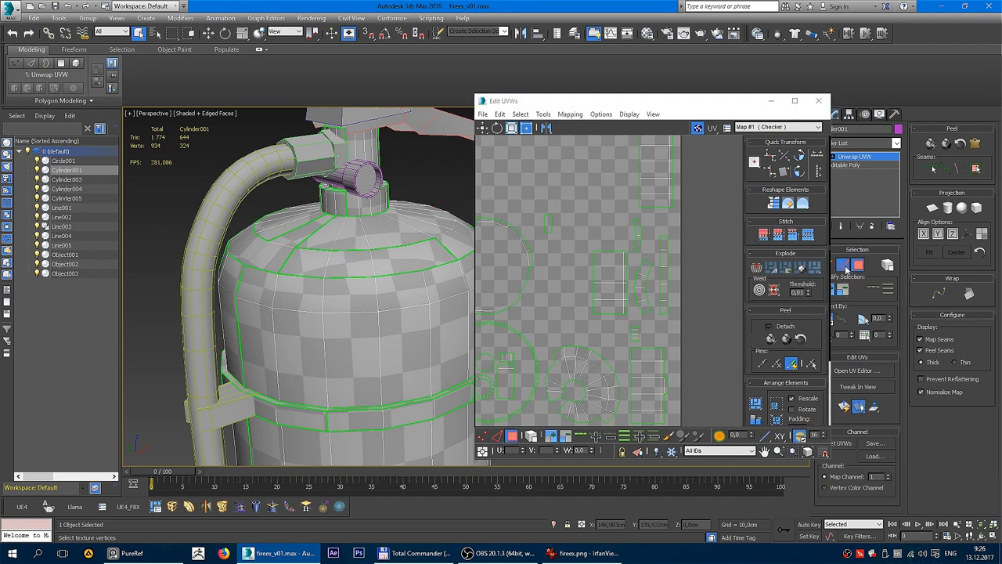
- Switch to the front view and move the Edit UVWs window out of the way
{"action": "middle_click_drag", "start_coordinate": [388, 262], "coordinate": [362, 222], "text": "alt"}
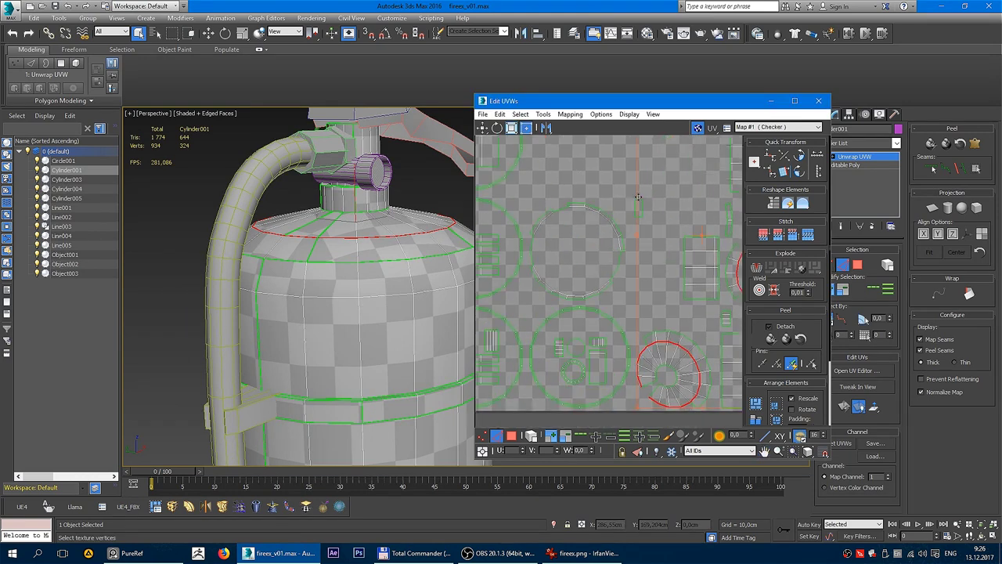
{"action": "scroll", "coordinate": [648, 204], "scroll_direction": "down", "scroll_amount": 3}
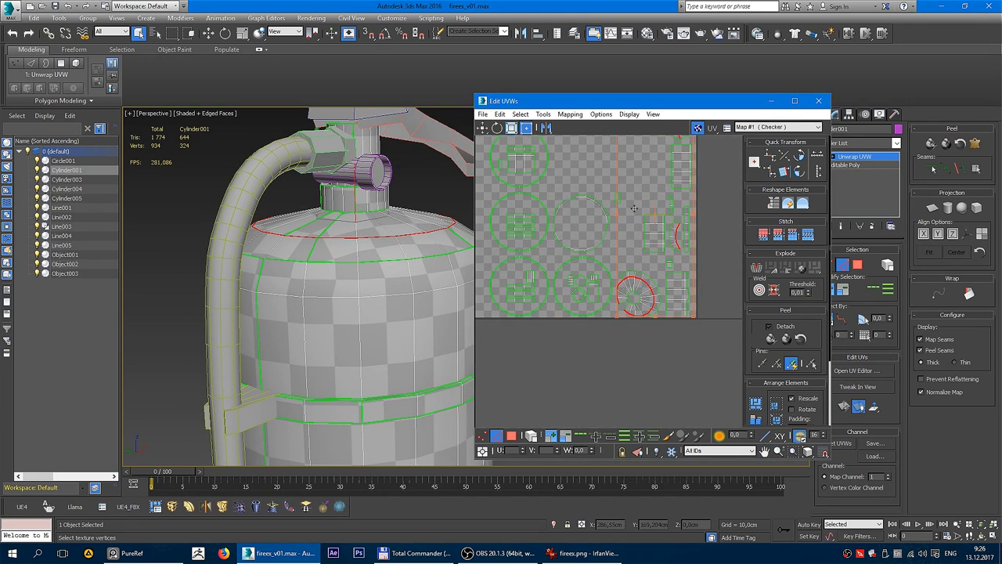
{"action": "key", "text": "f"}
{"action": "scroll", "coordinate": [386, 229], "scroll_direction": "down", "scroll_amount": 3}
{"action": "scroll", "coordinate": [299, 208], "scroll_direction": "down", "scroll_amount": 3}
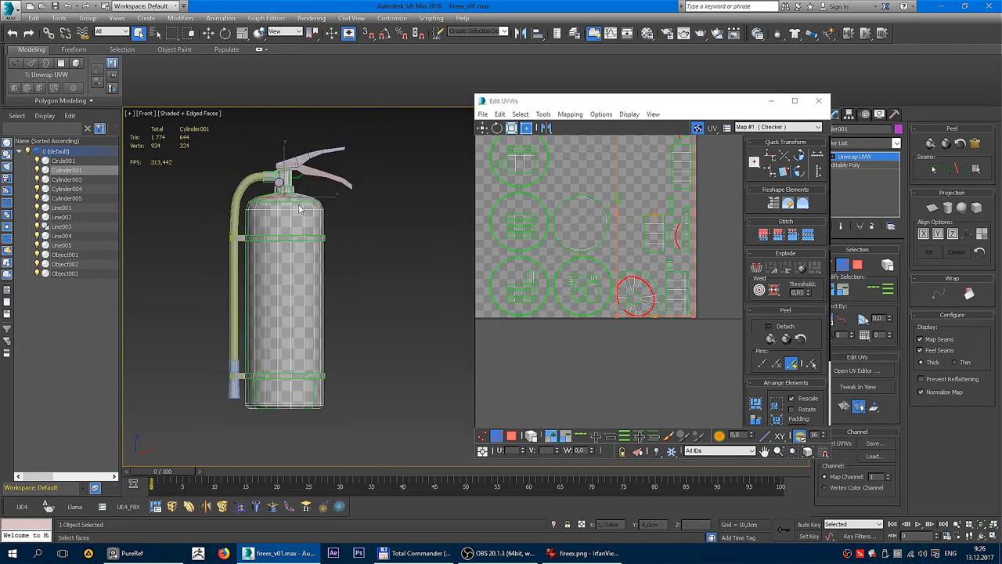
{"action": "scroll", "coordinate": [299, 208], "scroll_direction": "up", "scroll_amount": 3}
{"action": "scroll", "coordinate": [363, 237], "scroll_direction": "up", "scroll_amount": 3}
{"action": "scroll", "coordinate": [362, 237], "scroll_direction": "down", "scroll_amount": 1}
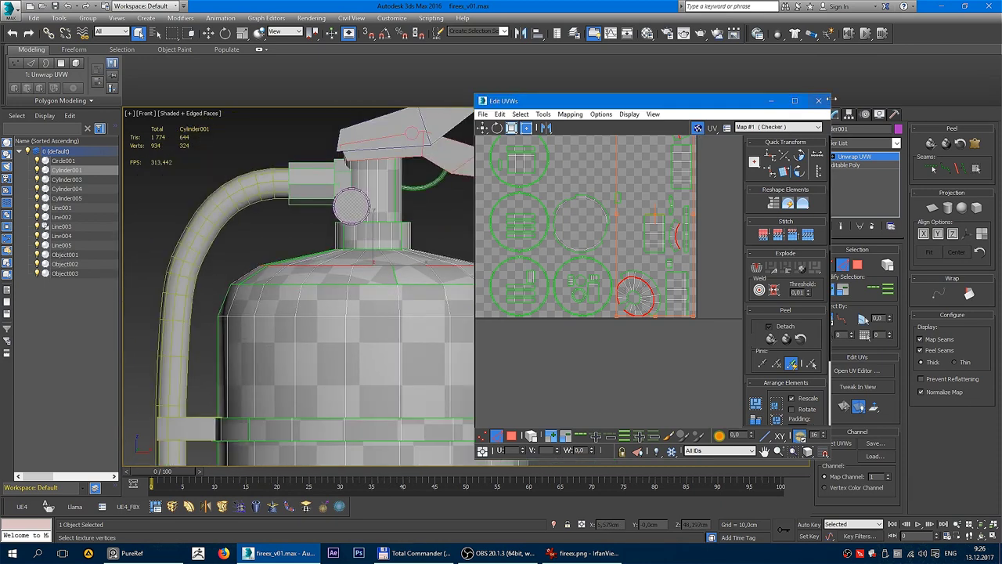
{"action": "left_click_drag", "start_coordinate": [736, 101], "coordinate": [670, 104]}
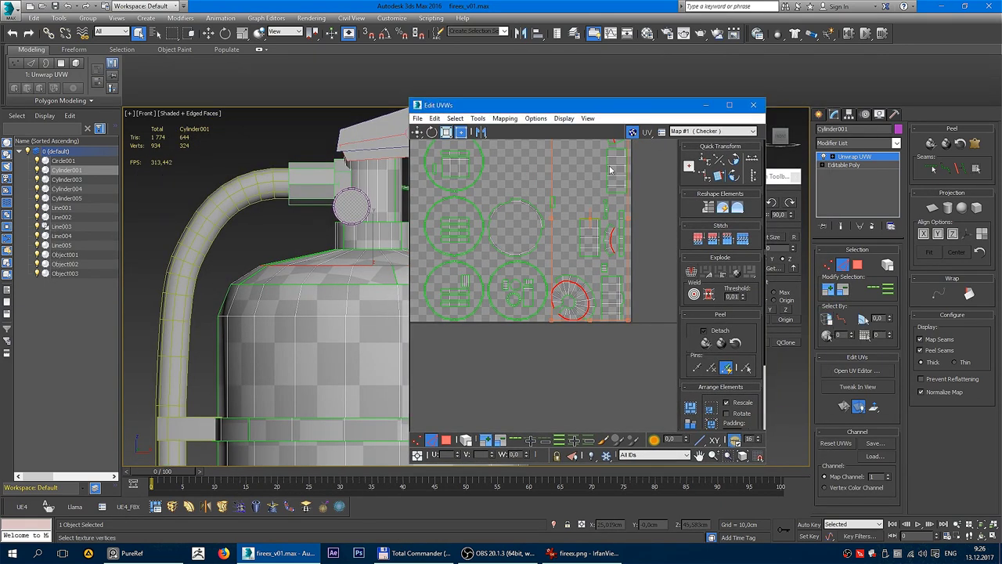
{"action": "left_click_drag", "start_coordinate": [570, 109], "coordinate": [721, 93]}
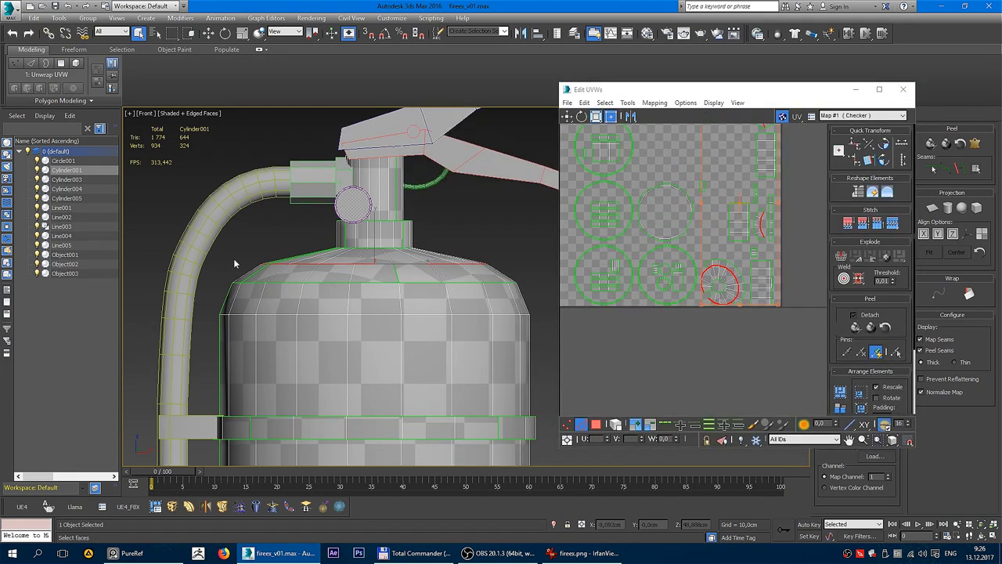
- Select the top cap faces of the tank
{"action": "left_click_drag", "start_coordinate": [235, 258], "coordinate": [533, 269]}
{"action": "scroll", "coordinate": [486, 274], "scroll_direction": "down", "scroll_amount": 4}
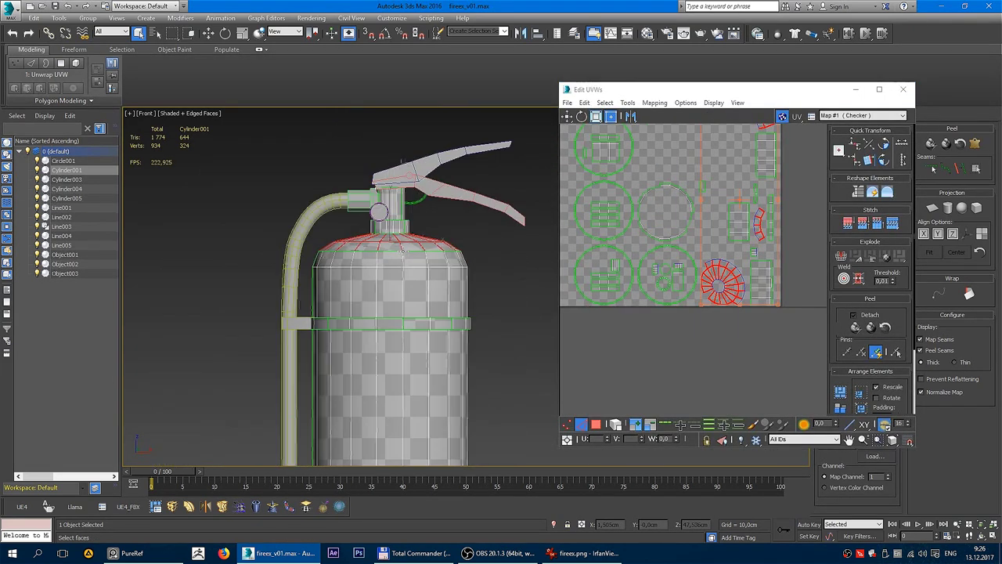
{"action": "key", "text": "p"}
{"action": "left_click_drag", "start_coordinate": [822, 94], "coordinate": [658, 108]}
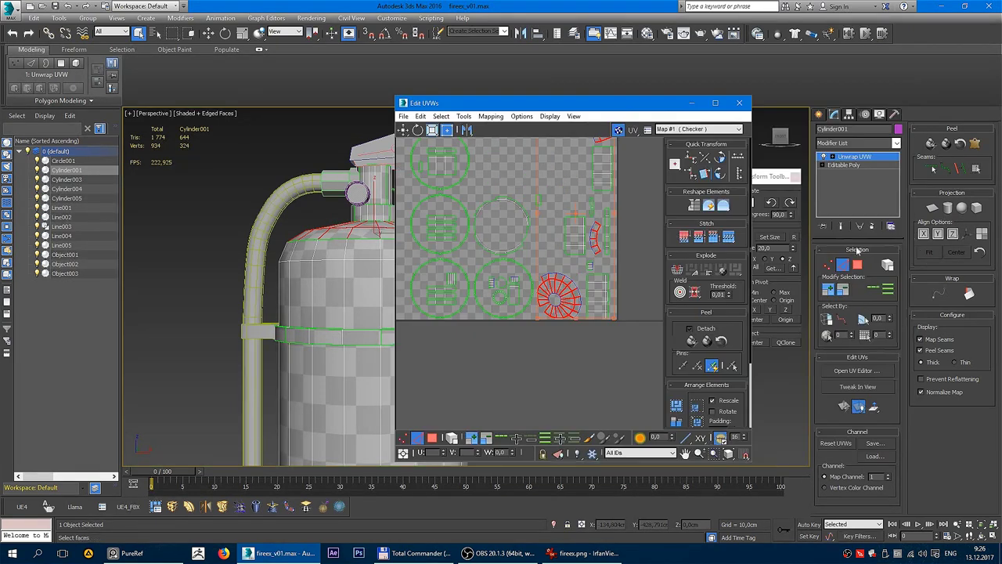
{"action": "key", "text": "f"}
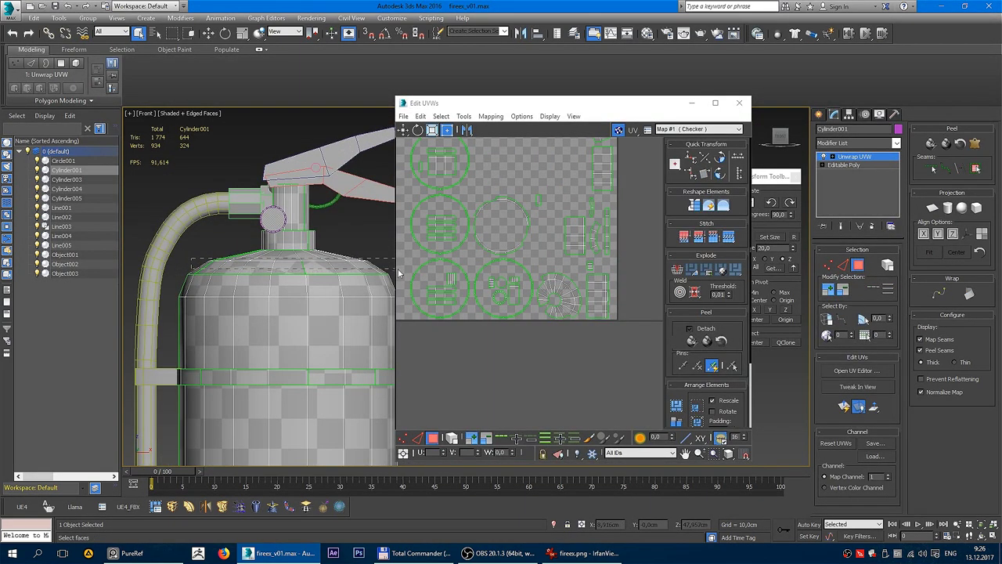
{"action": "left_click", "coordinate": [339, 278]}
{"action": "key", "text": "p"}
{"action": "mouse_move", "coordinate": [338, 278]}
{"action": "middle_mouse_down", "text": "alt"}
{"action": "mouse_move", "coordinate": [243, 230]}
{"action": "mouse_move", "coordinate": [412, 252]}
{"action": "middle_mouse_up", "text": "alt"}
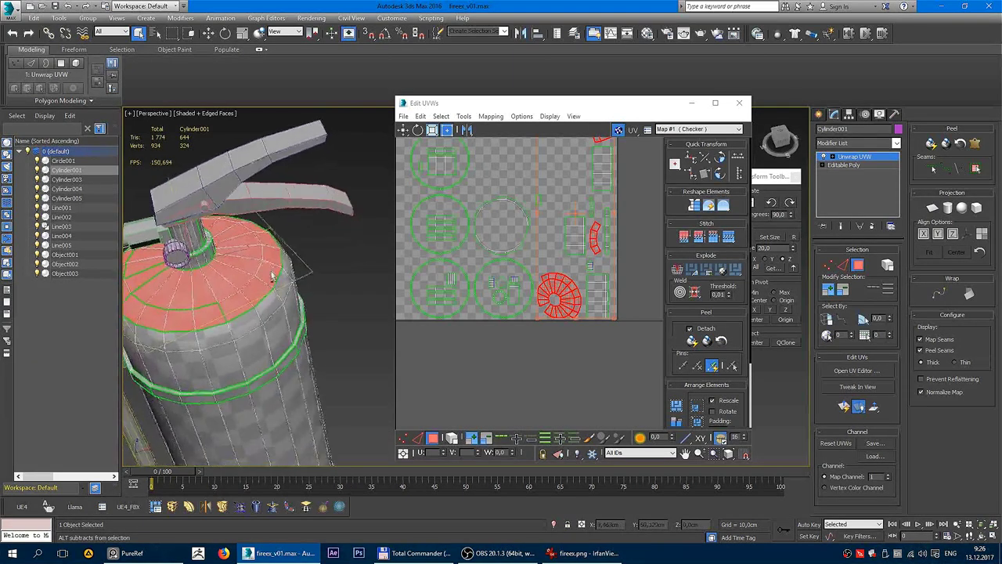
{"action": "scroll", "coordinate": [548, 259], "scroll_direction": "up", "scroll_amount": 3}
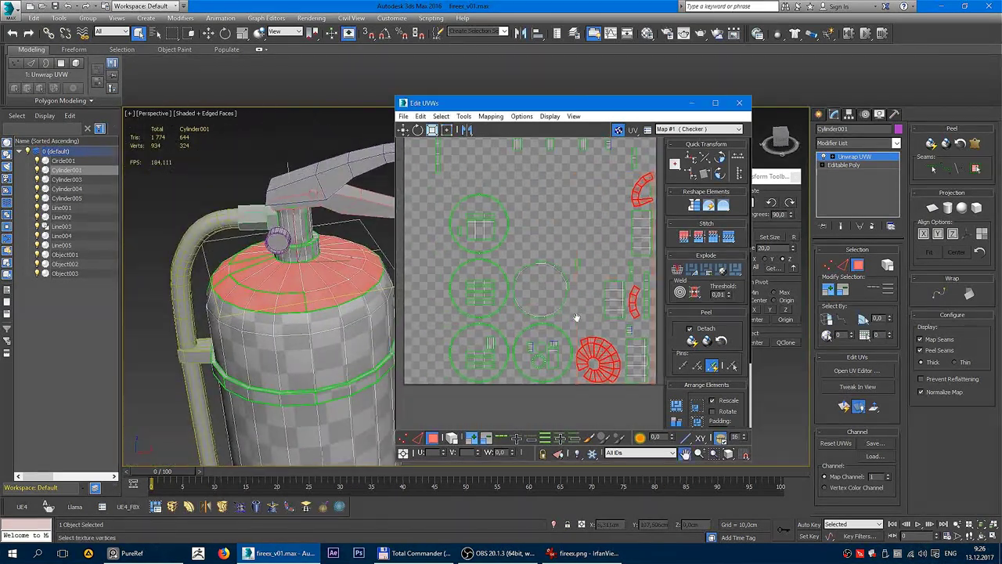
{"action": "scroll", "coordinate": [548, 258], "scroll_direction": "down", "scroll_amount": 3}
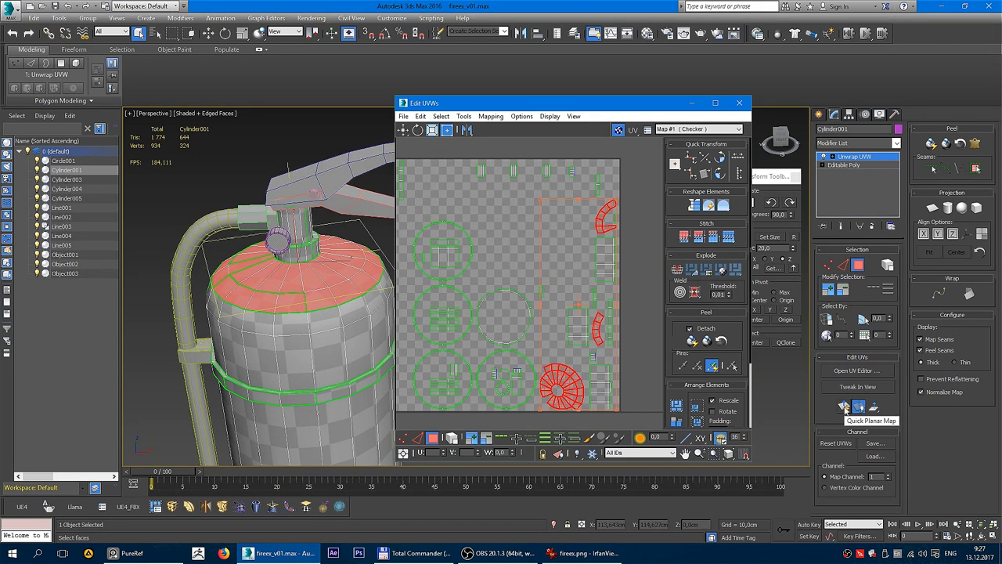
- Planar-map the top cap into one flat circular UV island and frame it
{"action": "left_click", "coordinate": [844, 407]}
{"action": "scroll", "coordinate": [540, 235], "scroll_direction": "down", "scroll_amount": 2}
{"action": "left_click_drag", "start_coordinate": [542, 210], "coordinate": [433, 147]}
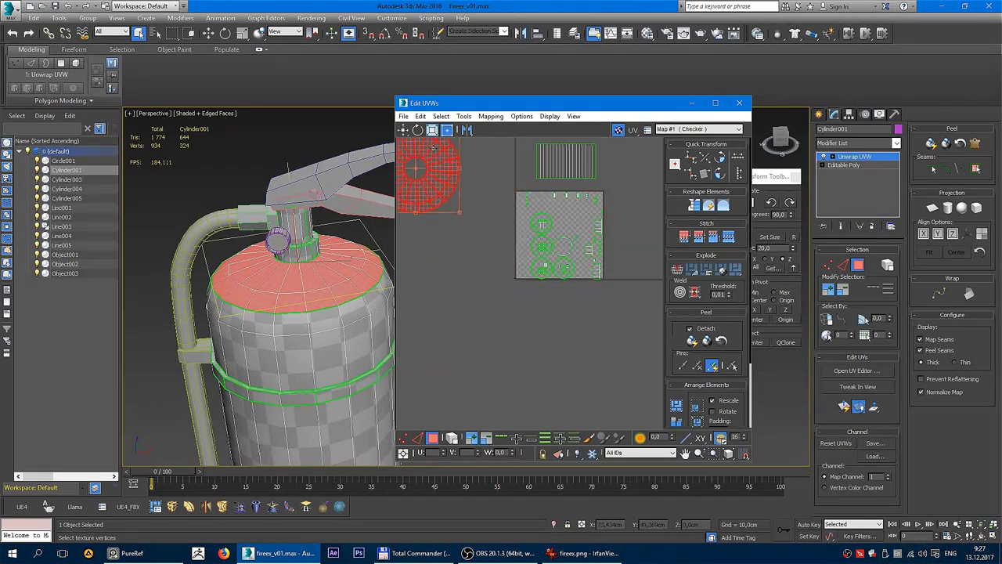
{"action": "middle_click_drag", "start_coordinate": [434, 148], "coordinate": [498, 227]}
{"action": "scroll", "coordinate": [499, 227], "scroll_direction": "up", "scroll_amount": 3}
{"action": "middle_click_drag", "start_coordinate": [507, 268], "coordinate": [487, 229]}
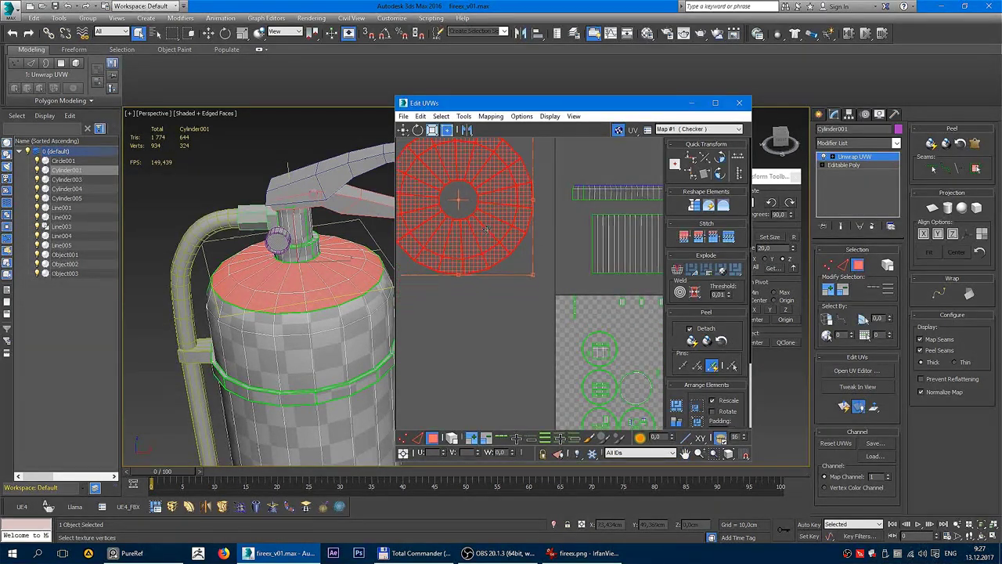
{"action": "scroll", "coordinate": [485, 229], "scroll_direction": "down", "scroll_amount": 2}
{"action": "scroll", "coordinate": [589, 243], "scroll_direction": "up", "scroll_amount": 2}
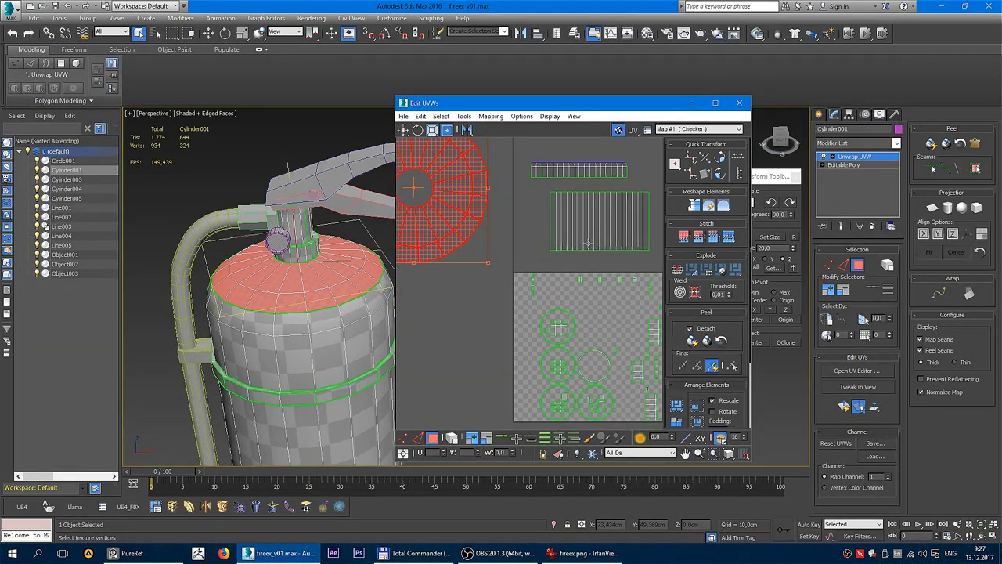
{"action": "middle_click_drag", "start_coordinate": [574, 312], "coordinate": [574, 244]}
{"action": "scroll", "coordinate": [298, 206], "scroll_direction": "up", "scroll_amount": 1}
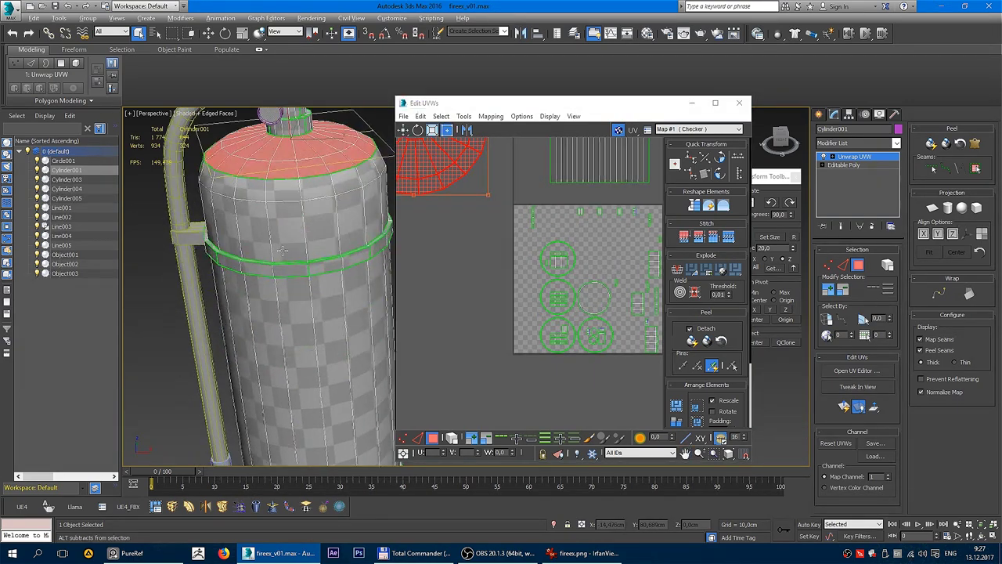
{"action": "scroll", "coordinate": [298, 206], "scroll_direction": "up", "scroll_amount": 1}
{"action": "scroll", "coordinate": [298, 206], "scroll_direction": "up", "scroll_amount": 1}
{"action": "scroll", "coordinate": [297, 206], "scroll_direction": "down", "scroll_amount": 2}
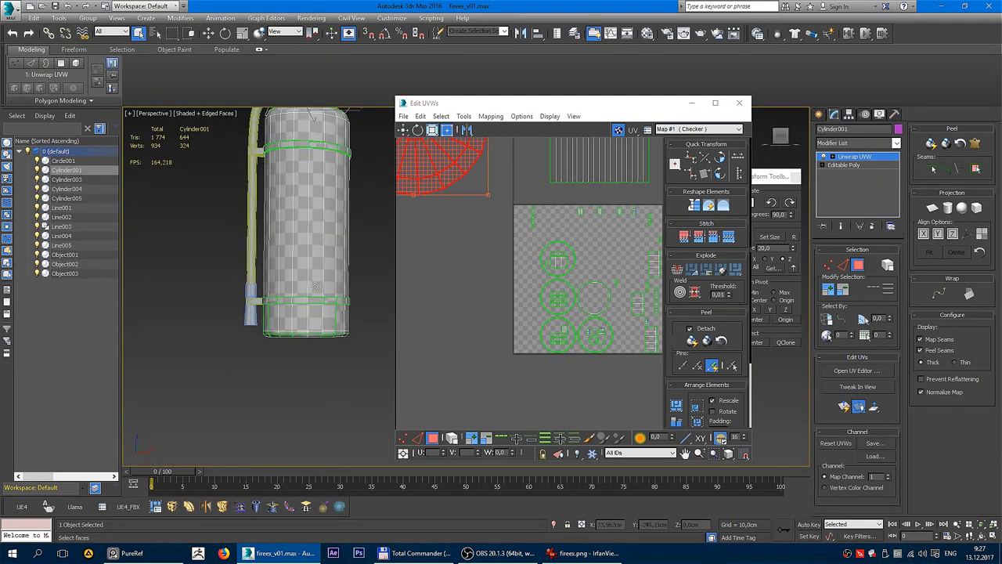
{"action": "scroll", "coordinate": [312, 339], "scroll_direction": "up", "scroll_amount": 2}
- Select a few adjacent faces on the upper band ring, framing the UV tile
{"action": "left_click", "coordinate": [312, 360]}
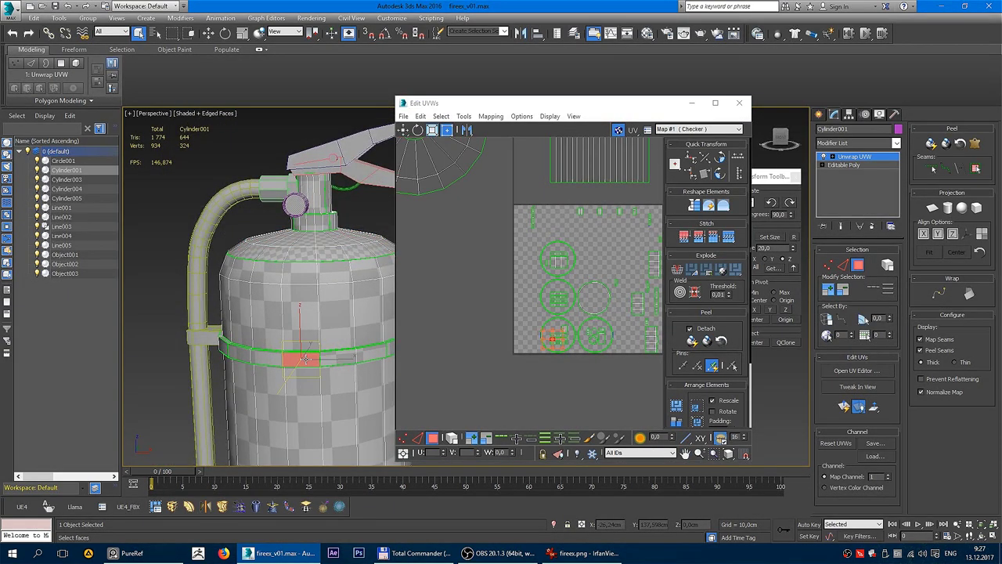
{"action": "middle_click_drag", "start_coordinate": [311, 360], "coordinate": [272, 296]}
{"action": "left_click", "coordinate": [310, 294]}
{"action": "scroll", "coordinate": [276, 296], "scroll_direction": "up", "scroll_amount": 1}
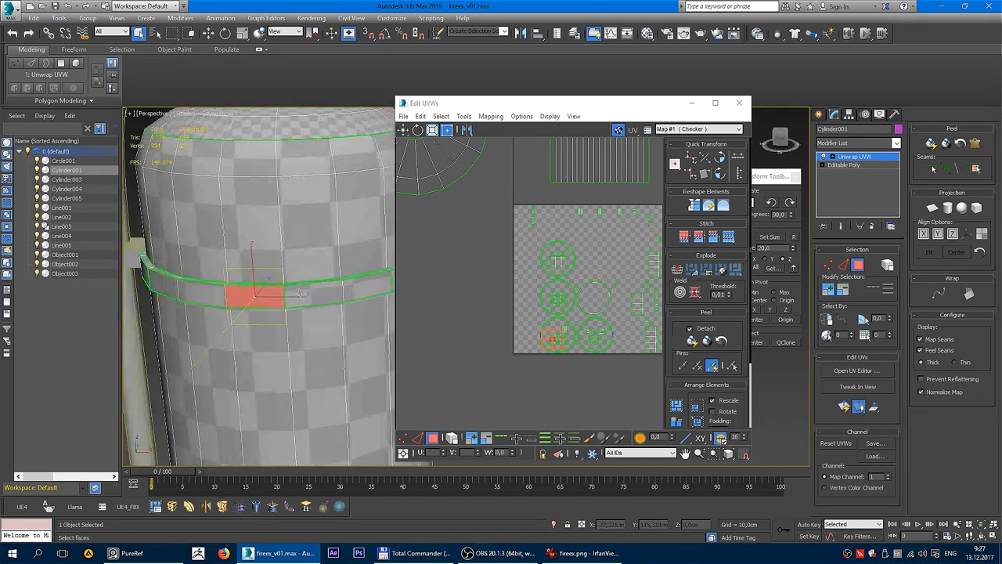
{"action": "scroll", "coordinate": [275, 296], "scroll_direction": "up", "scroll_amount": 1}
{"action": "left_click", "coordinate": [266, 291], "text": "ctrl"}
{"action": "scroll", "coordinate": [265, 292], "scroll_direction": "down", "scroll_amount": 3}
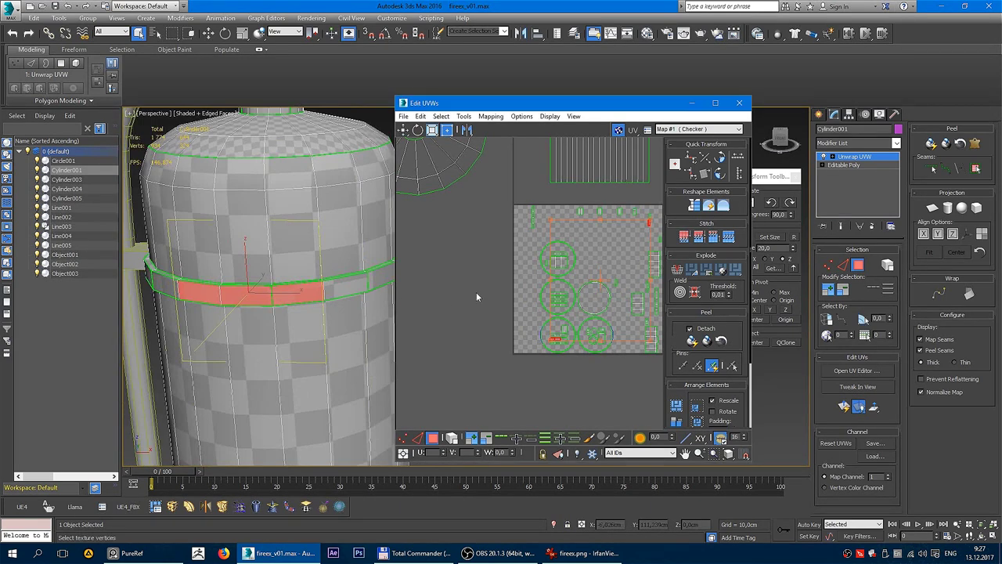
{"action": "middle_click_drag", "start_coordinate": [630, 276], "coordinate": [556, 249]}
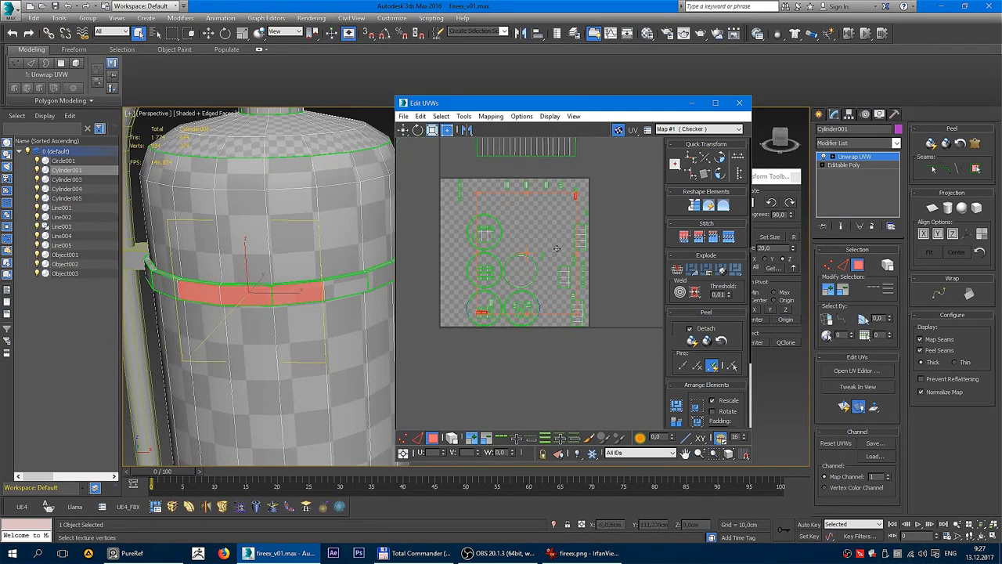
- Grow the band-ring face selection to three faces and switch the viewport to Front view
{"action": "left_click", "coordinate": [295, 292]}
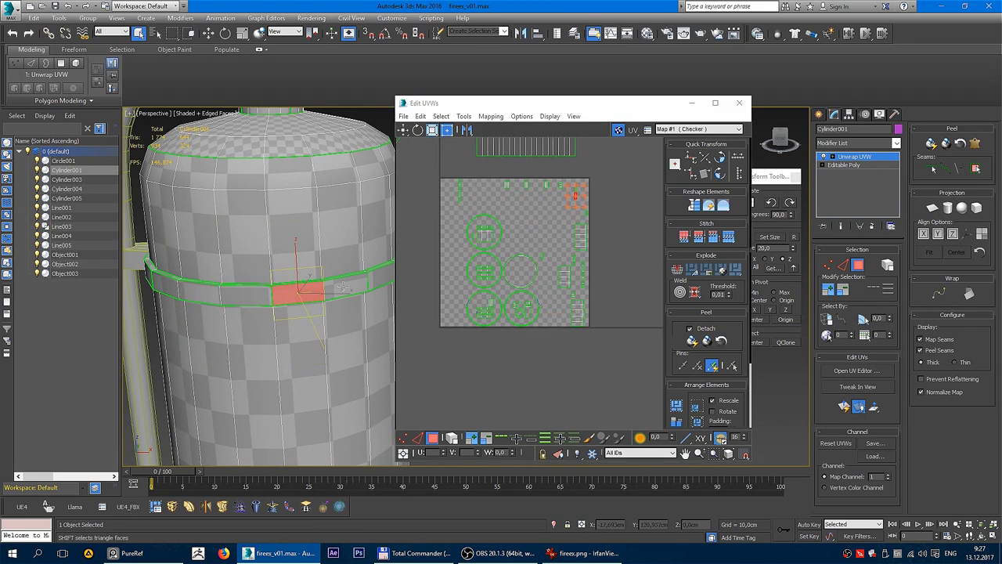
{"action": "left_click", "coordinate": [345, 285]}
{"action": "left_click", "coordinate": [505, 439]}
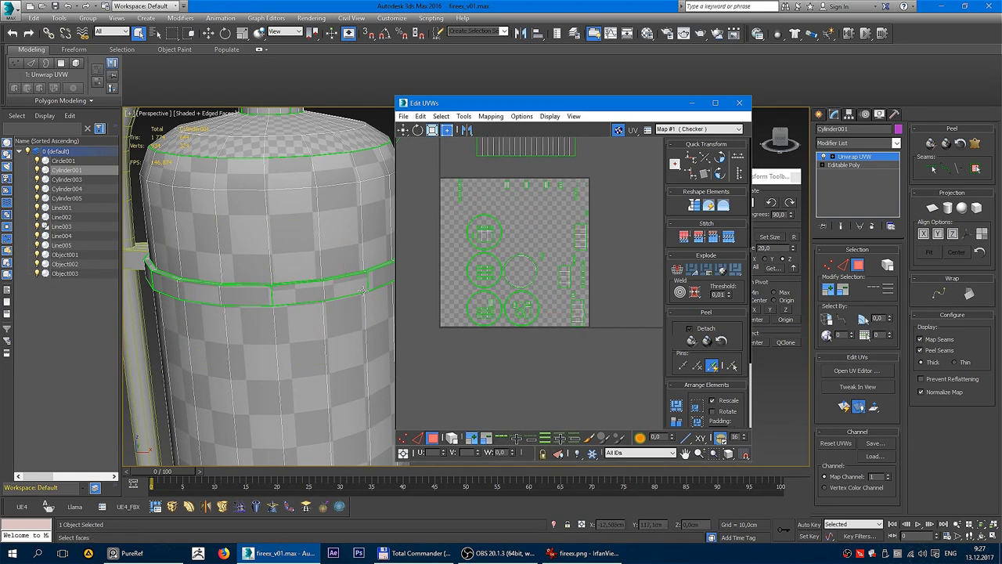
{"action": "left_click", "coordinate": [506, 440]}
{"action": "left_click", "coordinate": [505, 439]}
{"action": "left_click", "coordinate": [506, 440]}
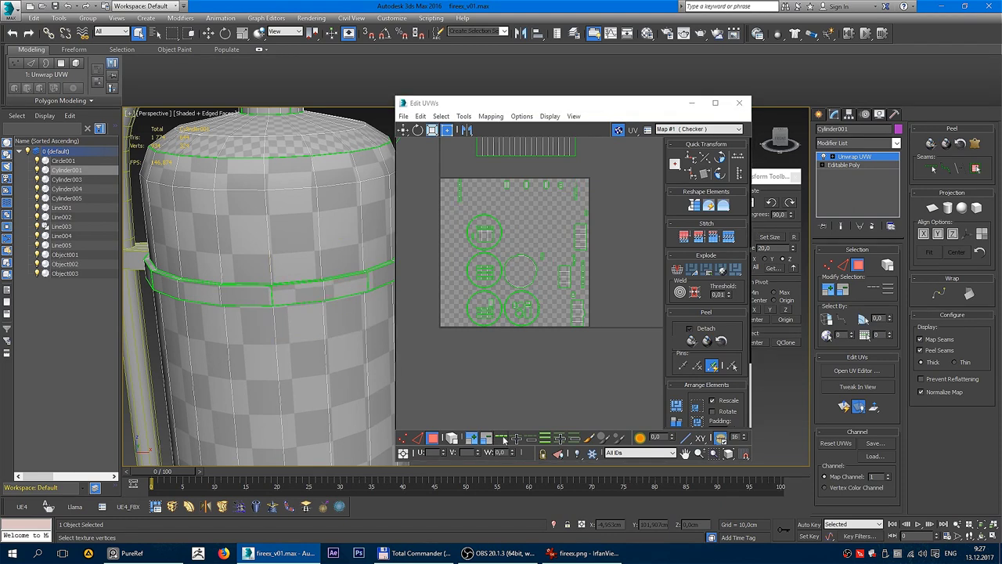
{"action": "left_click", "coordinate": [517, 440]}
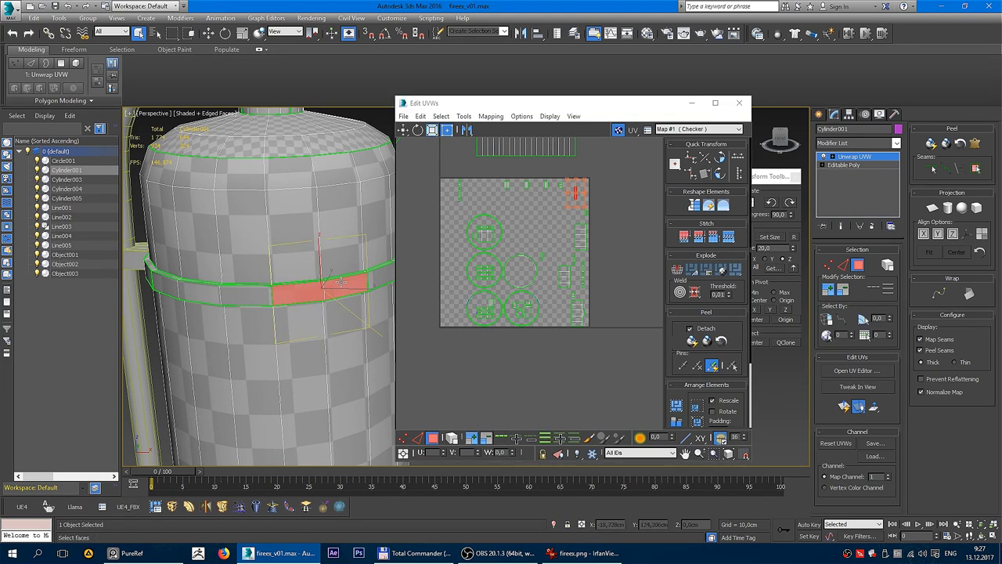
{"action": "left_click", "coordinate": [394, 286]}
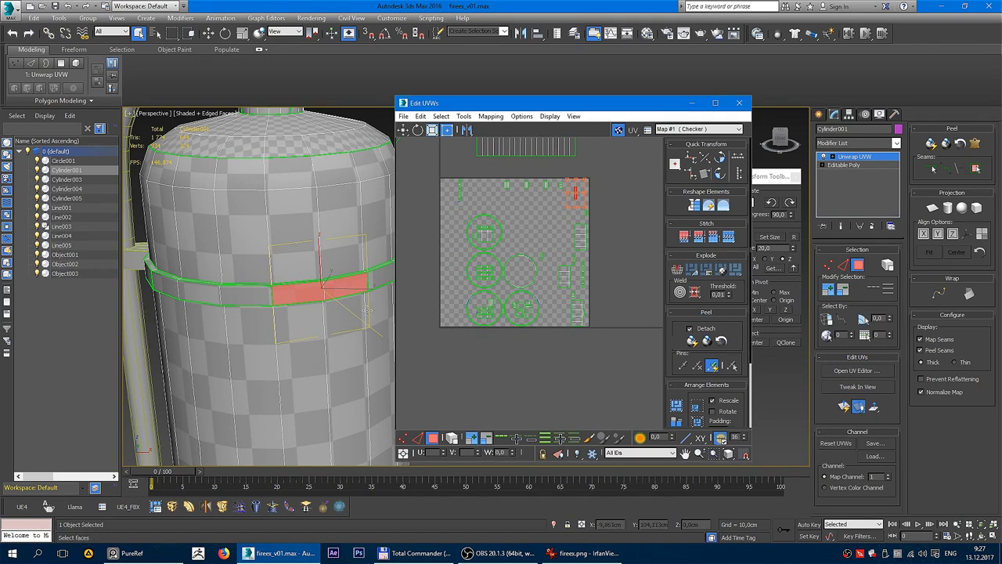
{"action": "key", "text": "f"}
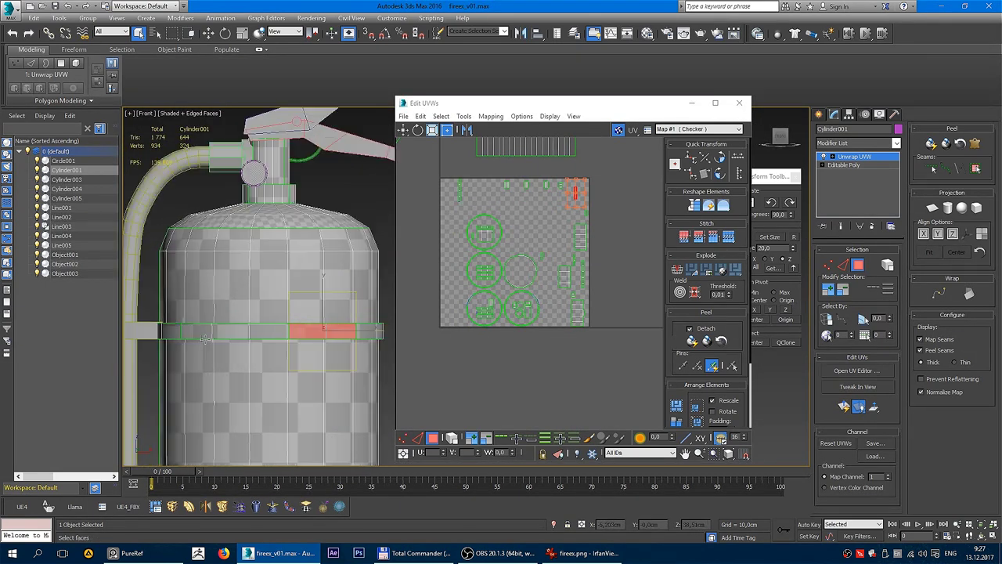
- In wireframe, Ring-select the upper and lower band rings, then return to shaded perspective
{"action": "key", "text": "F3"}
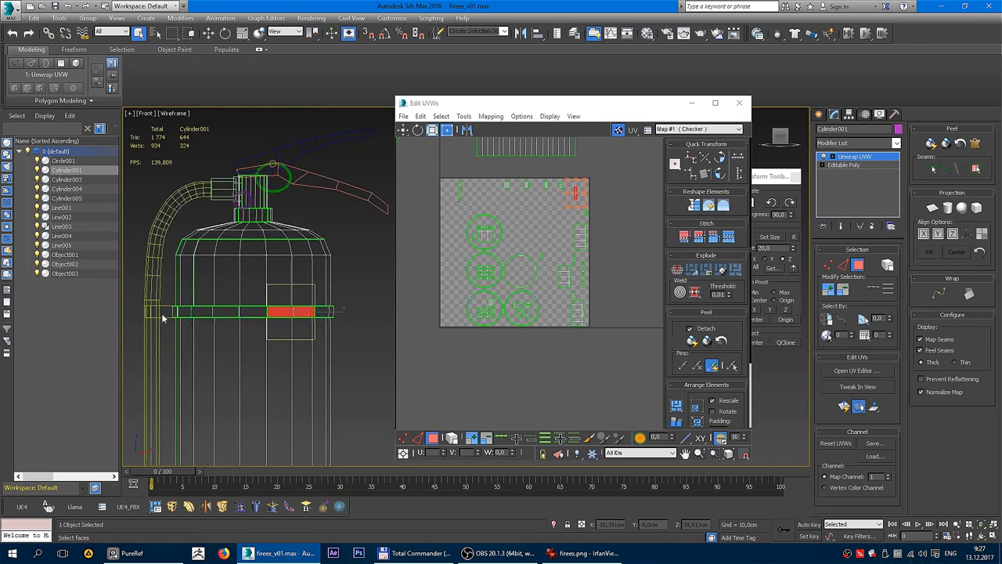
{"action": "left_click", "coordinate": [333, 312]}
{"action": "scroll", "coordinate": [348, 318], "scroll_direction": "up", "scroll_amount": 3}
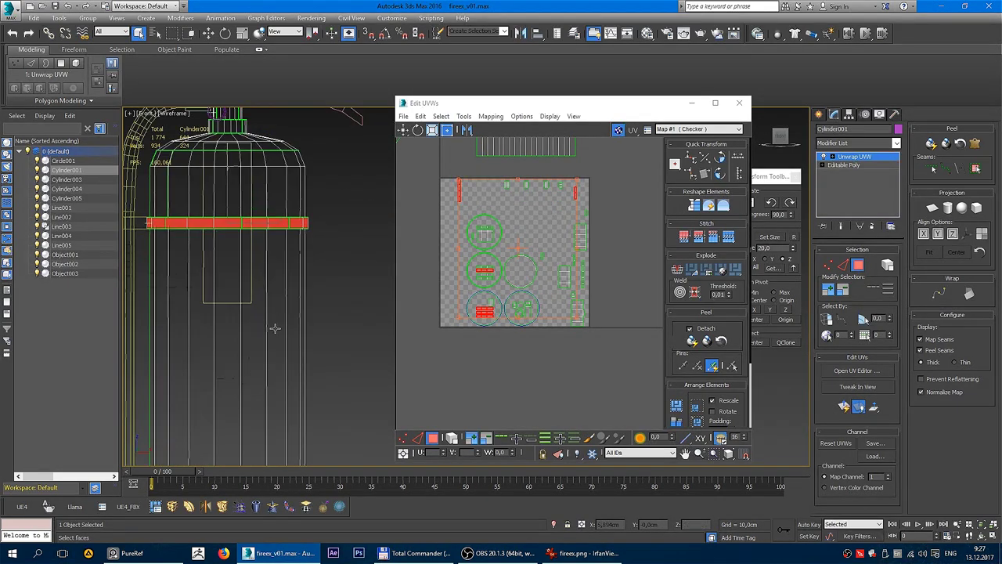
{"action": "scroll", "coordinate": [191, 382], "scroll_direction": "up", "scroll_amount": 3}
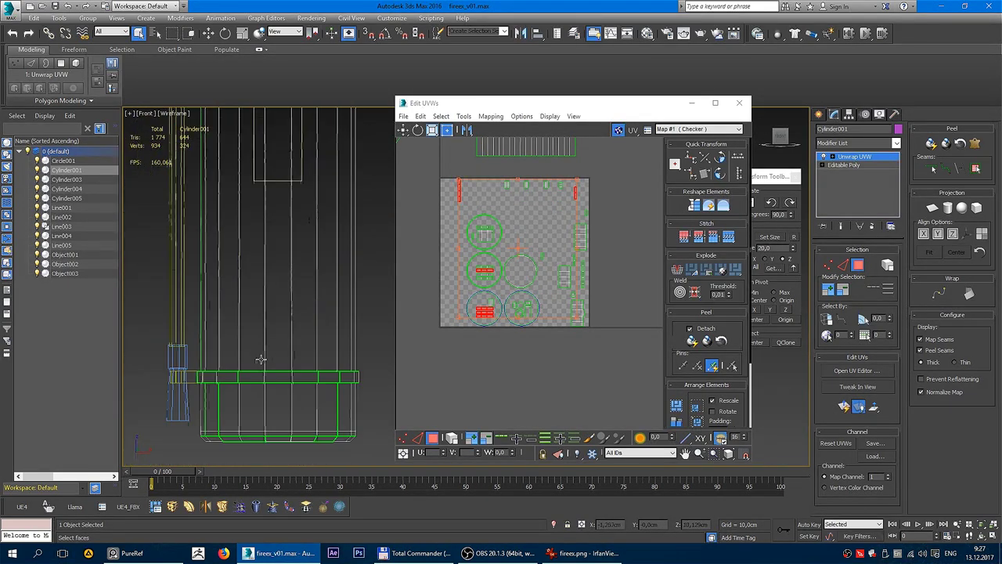
{"action": "left_click", "coordinate": [354, 377], "text": "ctrl"}
{"action": "key", "text": "p"}
{"action": "middle_click_drag", "start_coordinate": [305, 197], "coordinate": [284, 215], "text": "alt"}
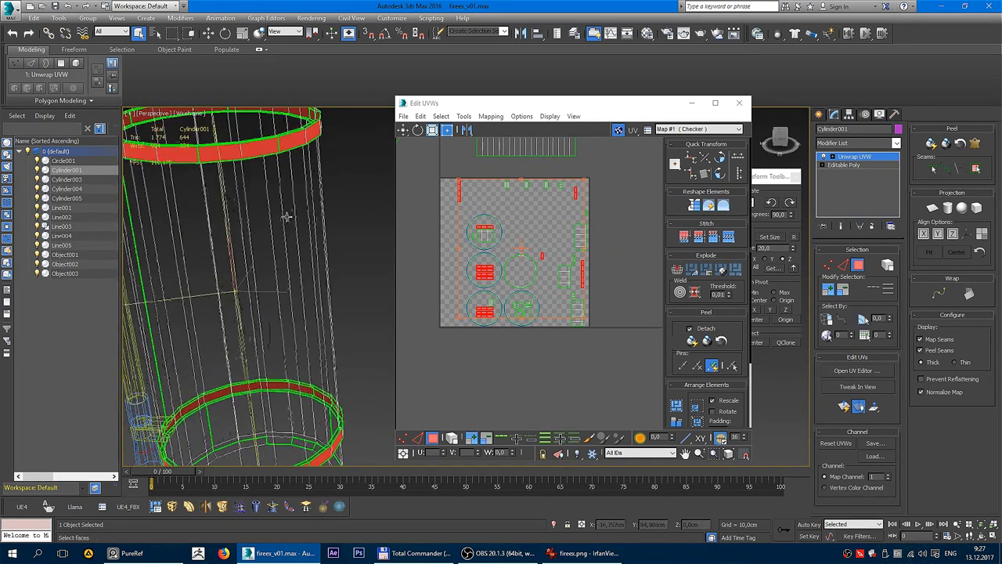
{"action": "key", "text": "F3"}
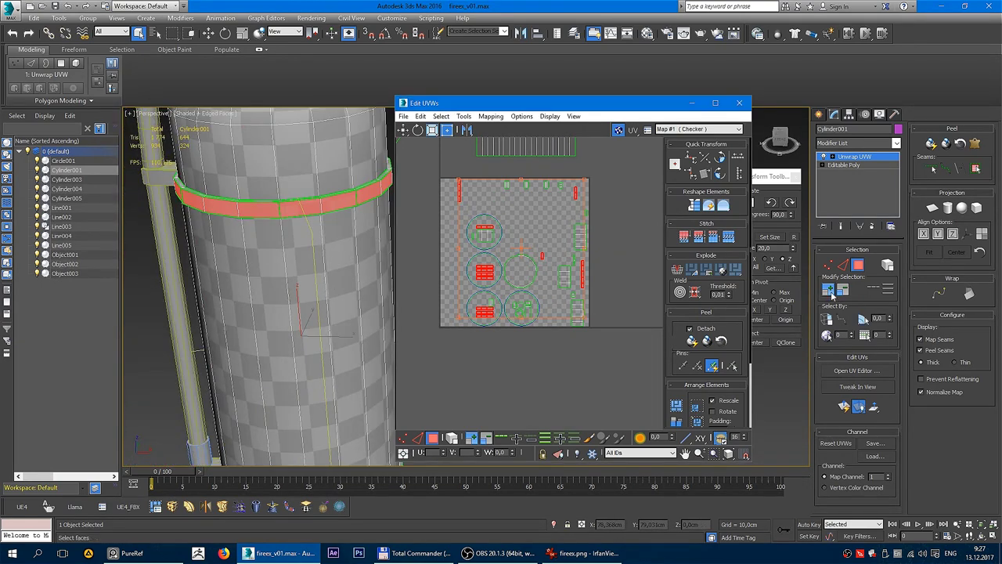
- Expand to whole UV elements, move them down below the checker tile, and deselect
{"action": "left_click", "coordinate": [828, 290]}
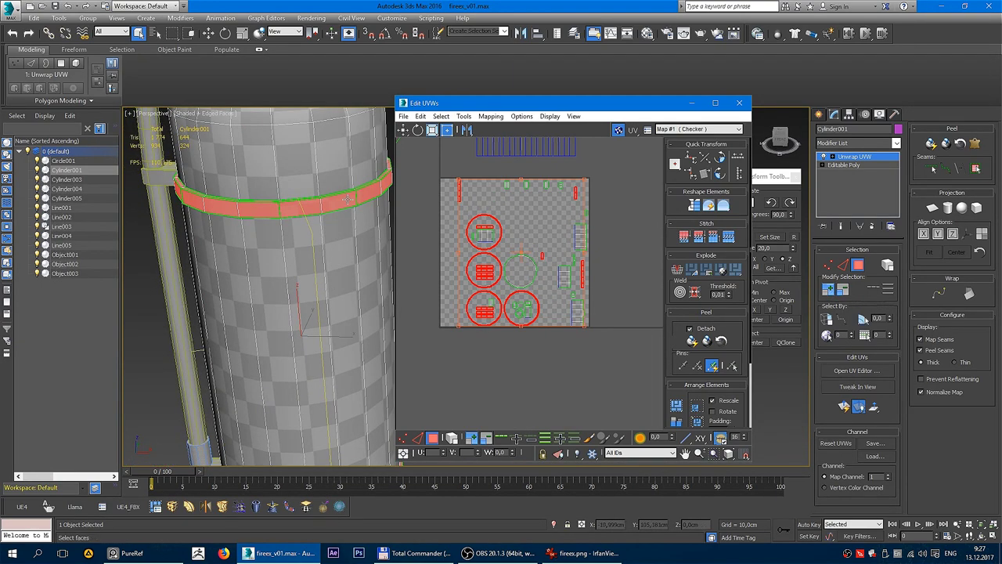
{"action": "key", "text": "z"}
{"action": "middle_click_drag", "start_coordinate": [366, 243], "coordinate": [337, 259], "text": "alt"}
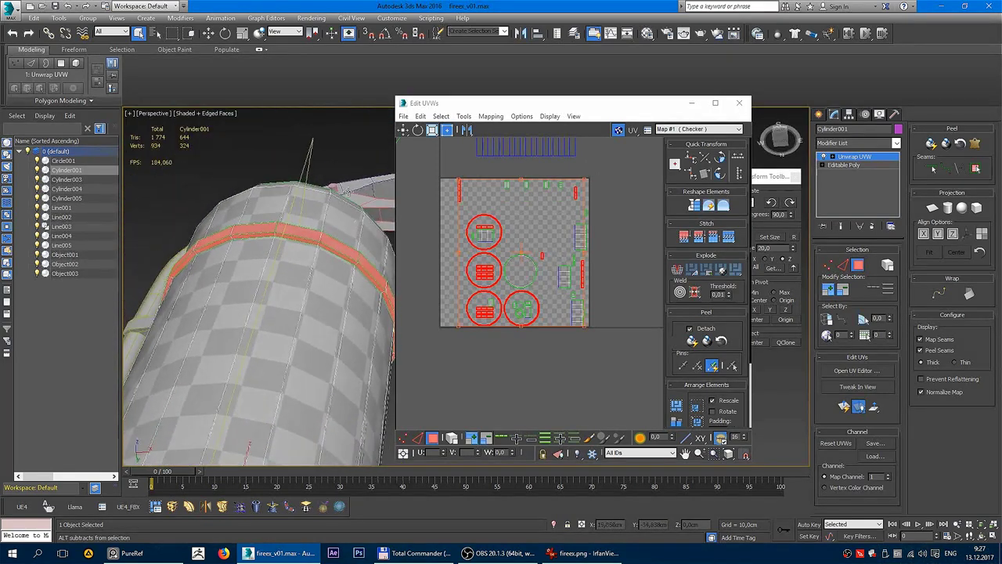
{"action": "scroll", "coordinate": [541, 241], "scroll_direction": "down", "scroll_amount": 2}
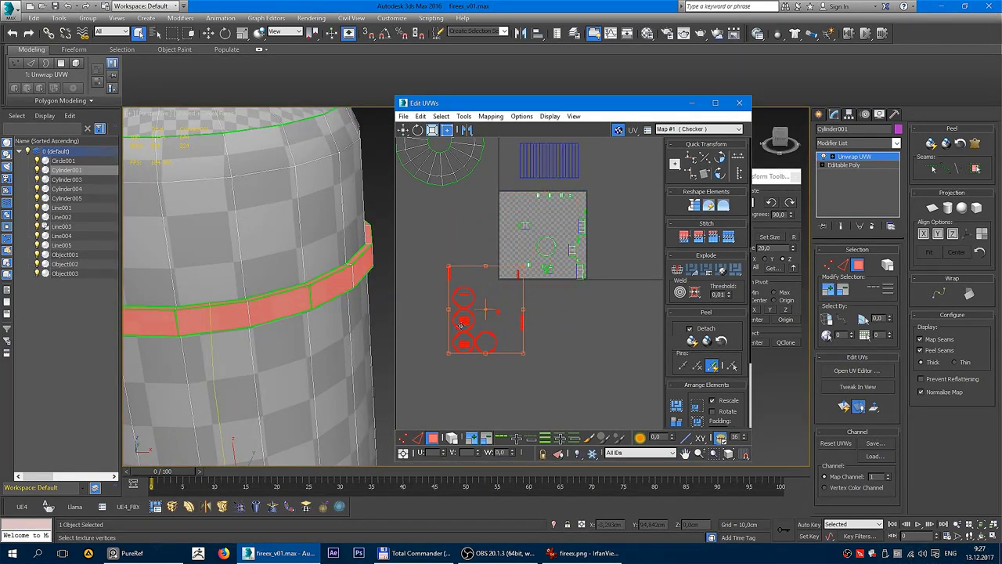
{"action": "left_click_drag", "start_coordinate": [568, 244], "coordinate": [532, 357]}
{"action": "scroll", "coordinate": [533, 357], "scroll_direction": "up", "scroll_amount": 3}
{"action": "scroll", "coordinate": [533, 356], "scroll_direction": "down", "scroll_amount": 2}
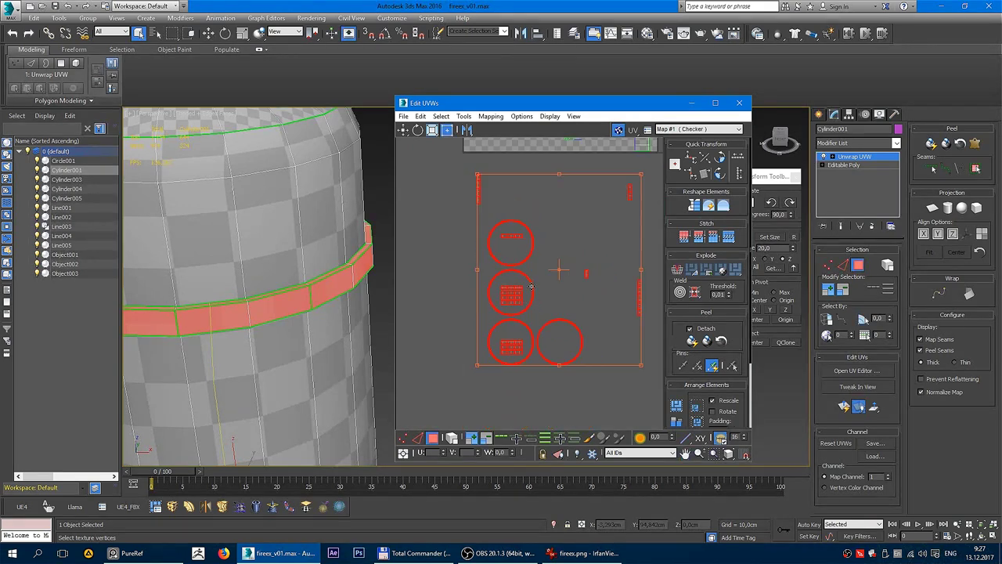
{"action": "scroll", "coordinate": [548, 364], "scroll_direction": "down", "scroll_amount": 1}
{"action": "left_click", "coordinate": [553, 366]}
{"action": "scroll", "coordinate": [554, 289], "scroll_direction": "up", "scroll_amount": 1}
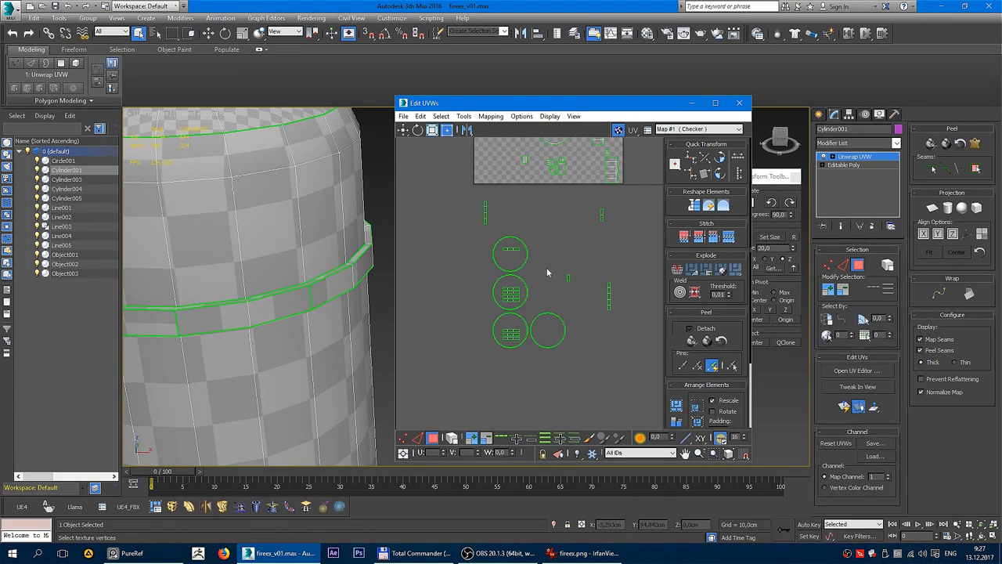
{"action": "scroll", "coordinate": [284, 237], "scroll_direction": "down", "scroll_amount": 5}
{"action": "scroll", "coordinate": [284, 237], "scroll_direction": "up", "scroll_amount": 3}
- In edge mode, select a band-ring UV edge and apply a quad-menu command to it
{"action": "scroll", "coordinate": [284, 236], "scroll_direction": "up", "scroll_amount": 1}
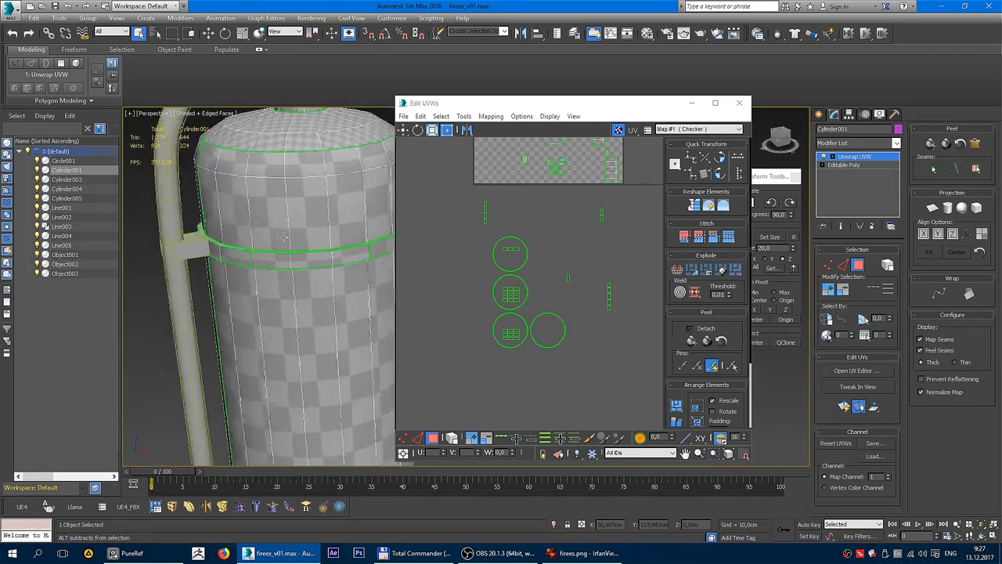
{"action": "scroll", "coordinate": [283, 236], "scroll_direction": "up", "scroll_amount": 2}
{"action": "key", "text": "F3"}
{"action": "scroll", "coordinate": [284, 236], "scroll_direction": "up", "scroll_amount": 2}
{"action": "middle_click_drag", "start_coordinate": [273, 264], "coordinate": [222, 285], "text": "alt"}
{"action": "key", "text": "F3"}
{"action": "key", "text": "F3"}
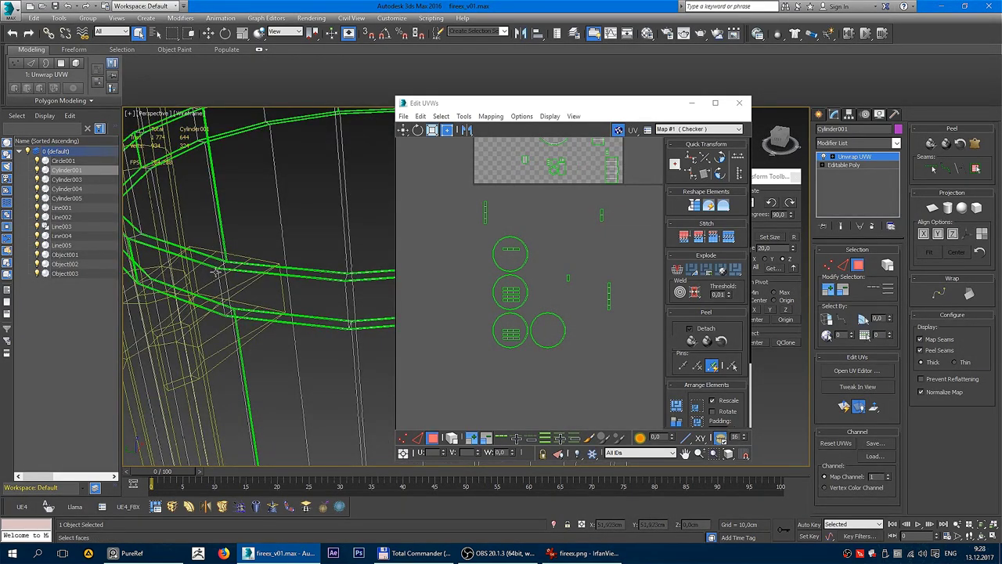
{"action": "key", "text": "F3"}
{"action": "key", "text": "F3"}
{"action": "left_click", "coordinate": [417, 437]}
{"action": "left_click", "coordinate": [601, 213]}
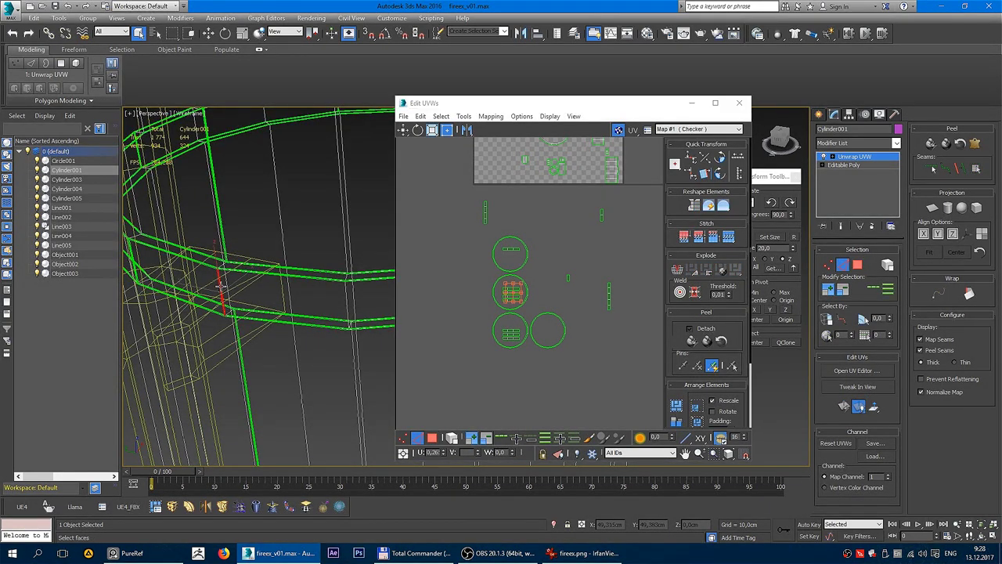
{"action": "middle_click_drag", "start_coordinate": [565, 250], "coordinate": [581, 242]}
{"action": "scroll", "coordinate": [548, 270], "scroll_direction": "up", "scroll_amount": 3}
{"action": "scroll", "coordinate": [521, 258], "scroll_direction": "up", "scroll_amount": 3}
{"action": "scroll", "coordinate": [513, 255], "scroll_direction": "up", "scroll_amount": 2}
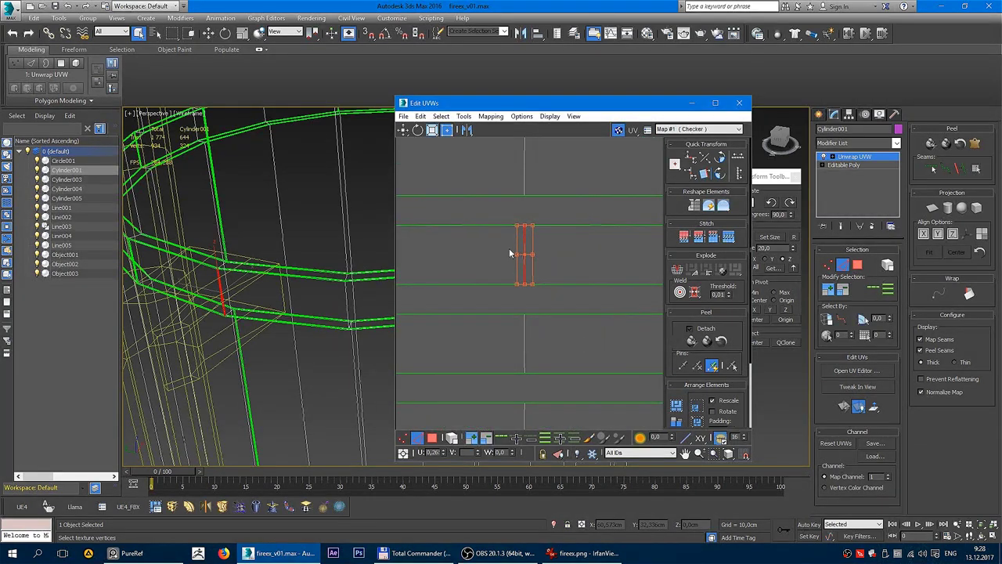
{"action": "right_click", "coordinate": [560, 266]}
{"action": "left_click", "coordinate": [493, 278]}
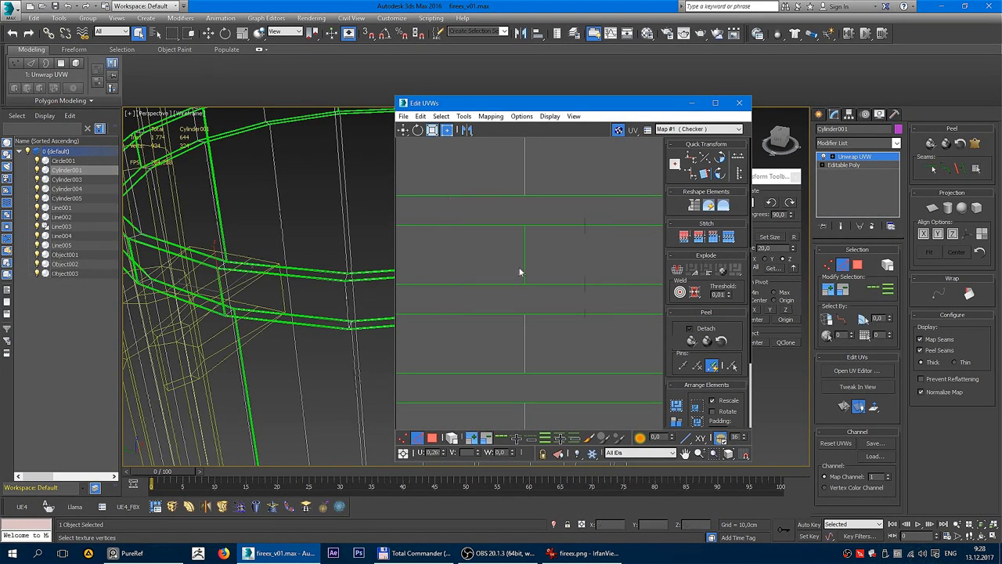
{"action": "scroll", "coordinate": [555, 262], "scroll_direction": "down", "scroll_amount": 5}
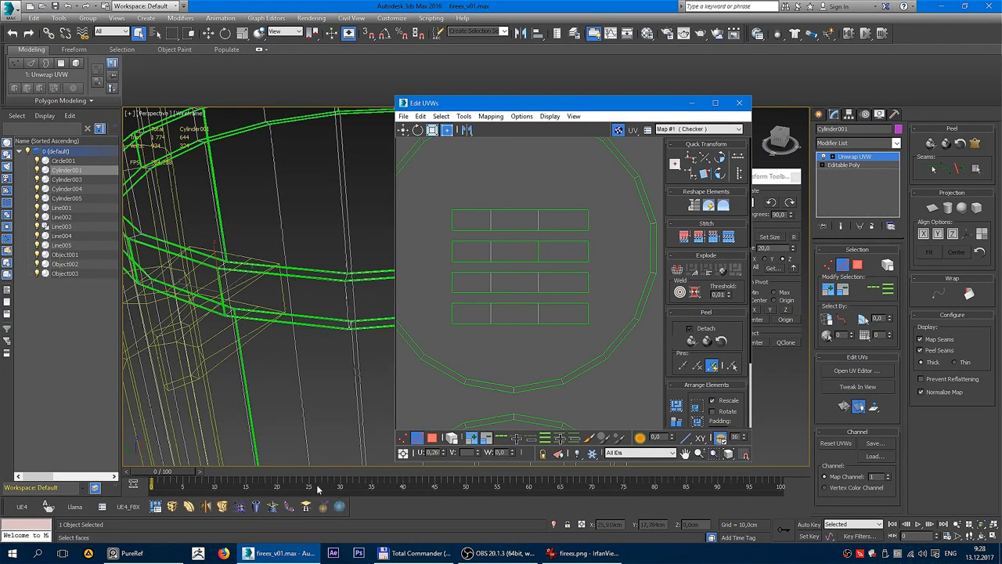
- Select the band shell's faces, move it left, and rotate it 90° twice
{"action": "left_click", "coordinate": [432, 437]}
{"action": "left_click", "coordinate": [498, 251]}
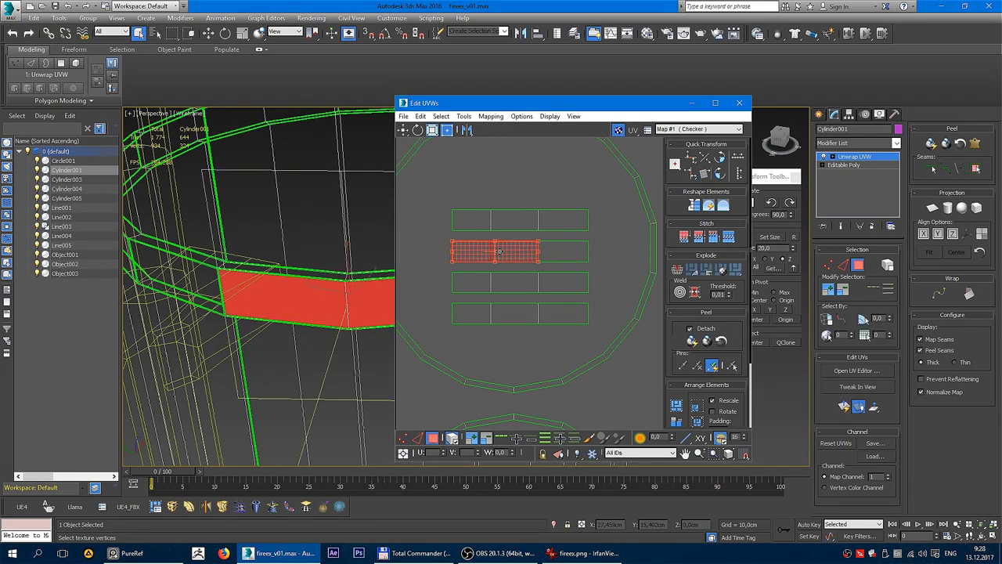
{"action": "scroll", "coordinate": [529, 239], "scroll_direction": "down", "scroll_amount": 3}
{"action": "left_click_drag", "start_coordinate": [529, 239], "coordinate": [420, 300]}
{"action": "middle_click_drag", "start_coordinate": [420, 300], "coordinate": [486, 277]}
{"action": "key", "text": "F3"}
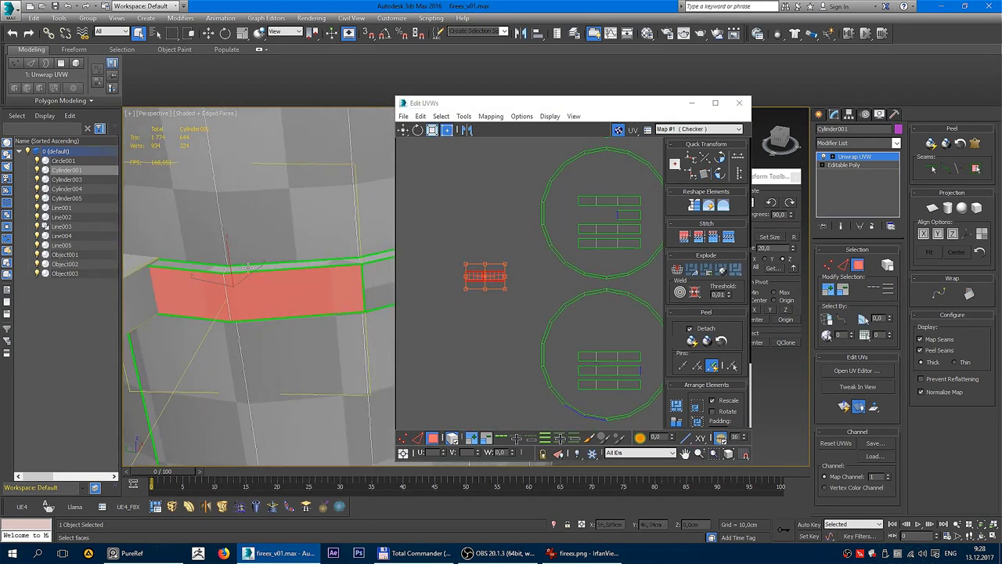
{"action": "key", "text": "z"}
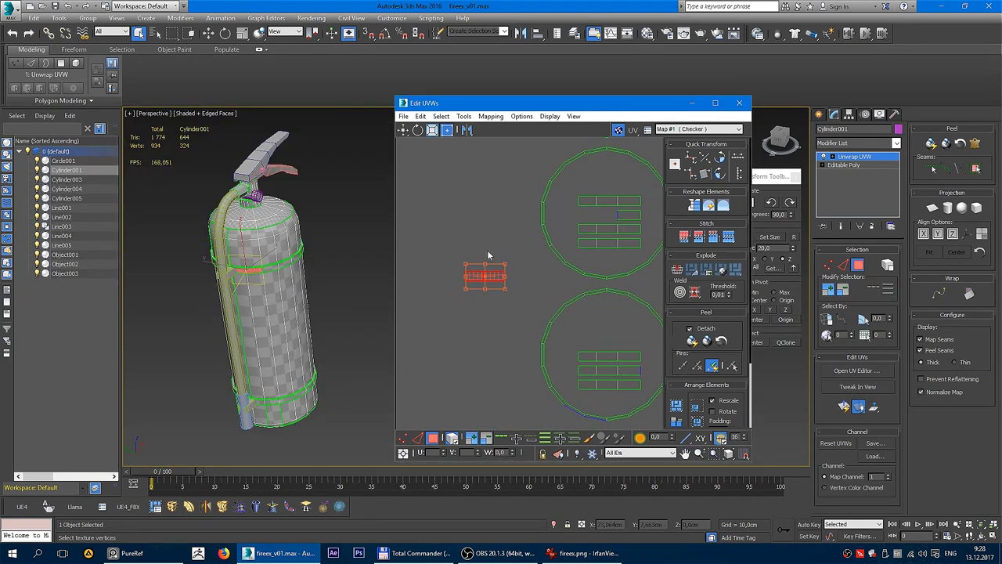
{"action": "key", "text": "z"}
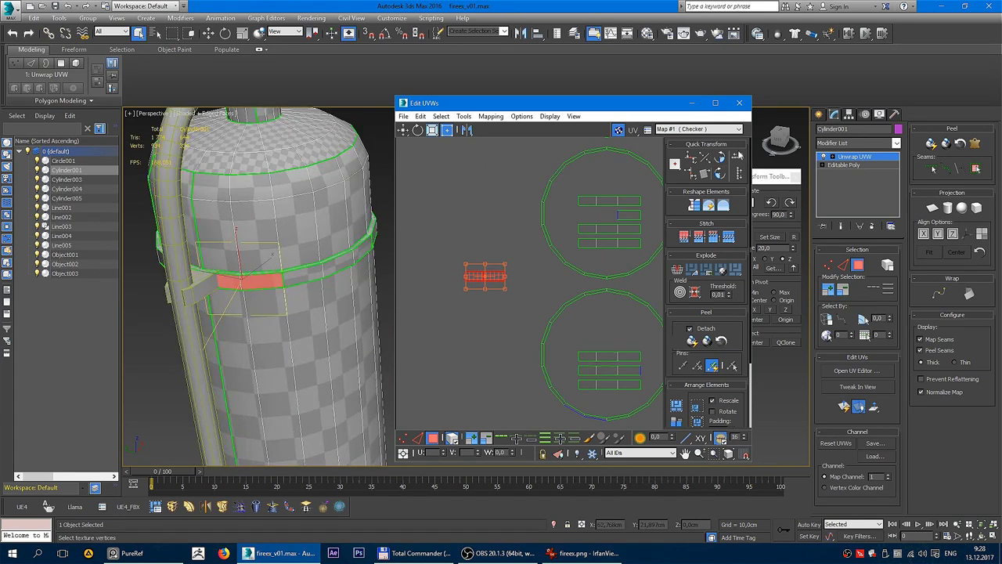
{"action": "left_click", "coordinate": [722, 157]}
{"action": "left_click", "coordinate": [721, 157]}
{"action": "left_click", "coordinate": [495, 229]}
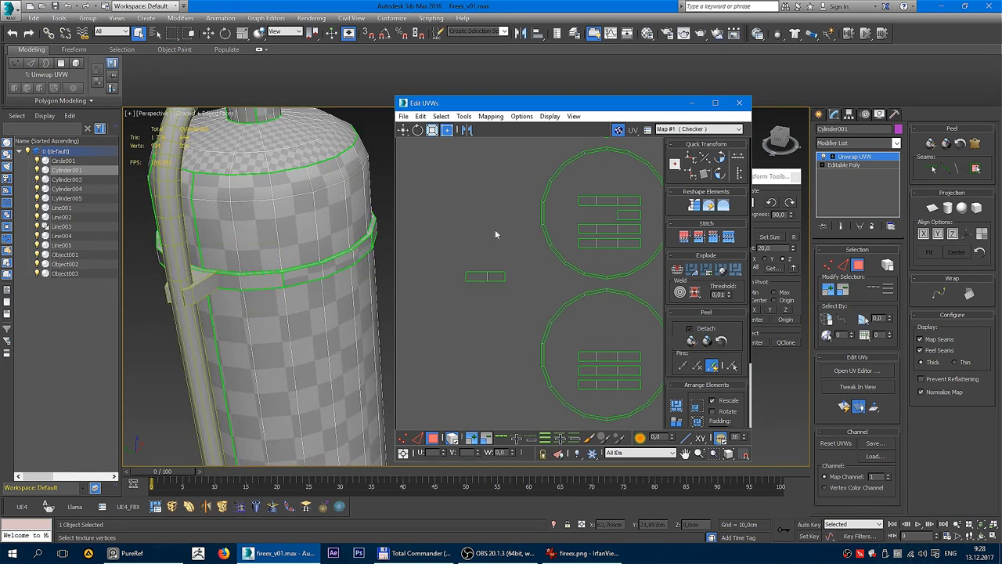
{"action": "scroll", "coordinate": [490, 276], "scroll_direction": "up", "scroll_amount": 1}
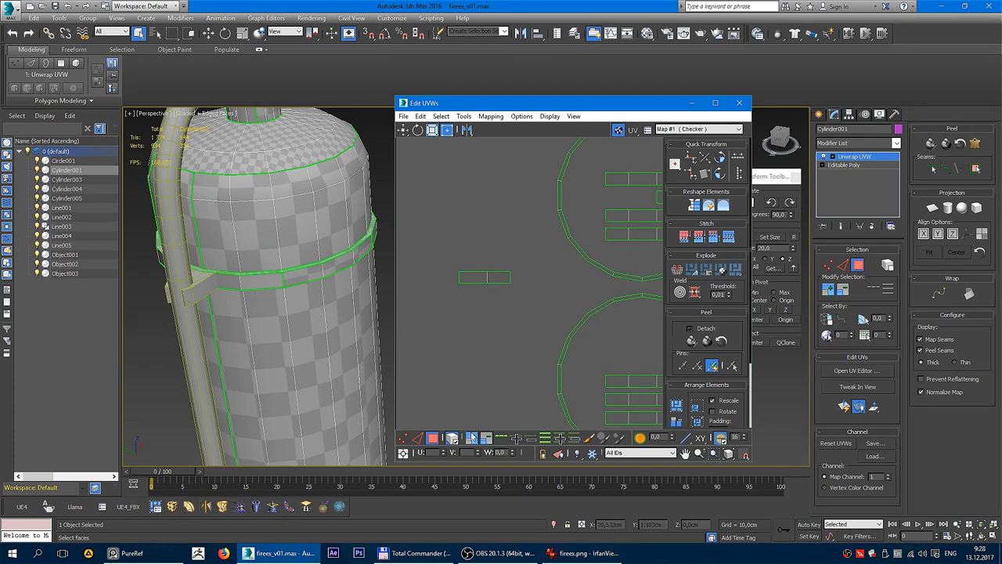
- Stitch Selected the small band piece onto its neighbour
{"action": "left_click", "coordinate": [420, 438]}
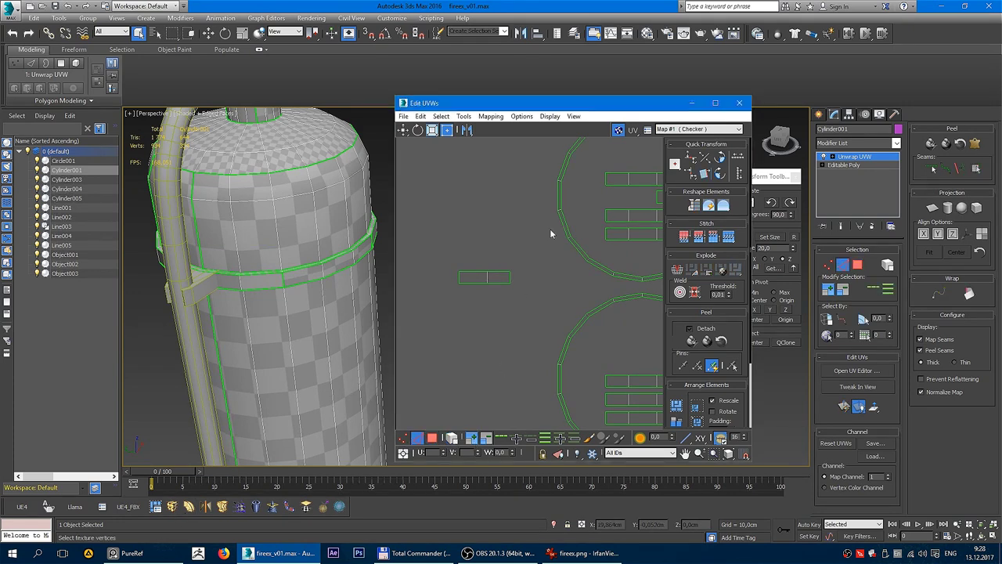
{"action": "scroll", "coordinate": [510, 283], "scroll_direction": "up", "scroll_amount": 1}
{"action": "left_click", "coordinate": [508, 278]}
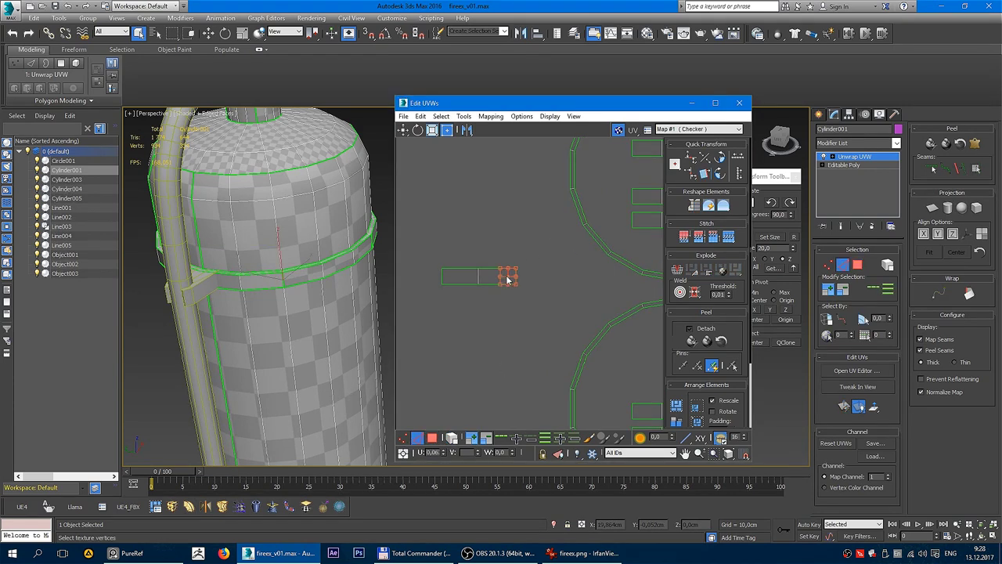
{"action": "right_click", "coordinate": [507, 279]}
{"action": "left_click", "coordinate": [489, 322]}
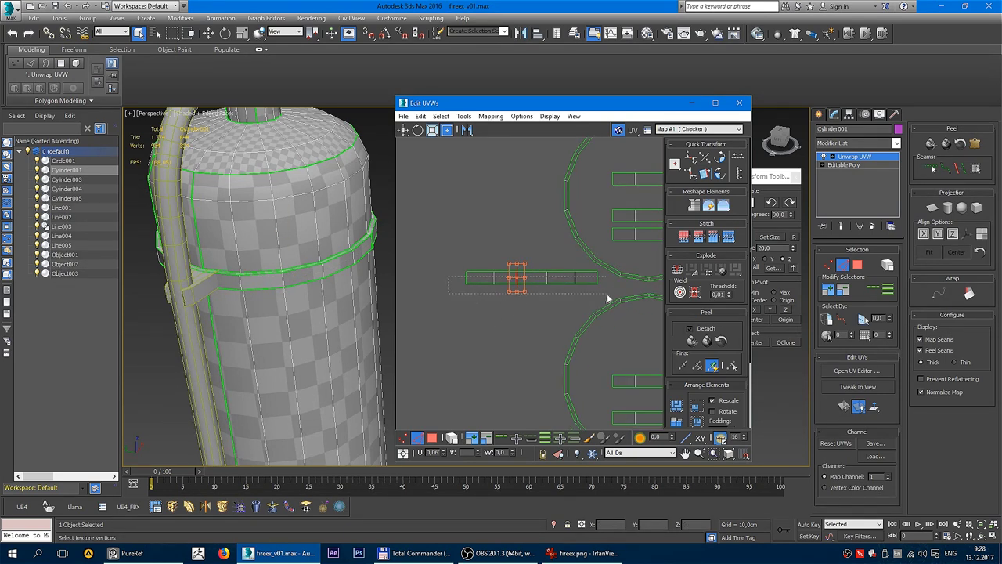
- Move the horizontal band strip, minus its rightmost segment, below the circular shells
{"action": "left_click", "coordinate": [573, 280]}
{"action": "left_click", "coordinate": [587, 279], "text": "alt"}
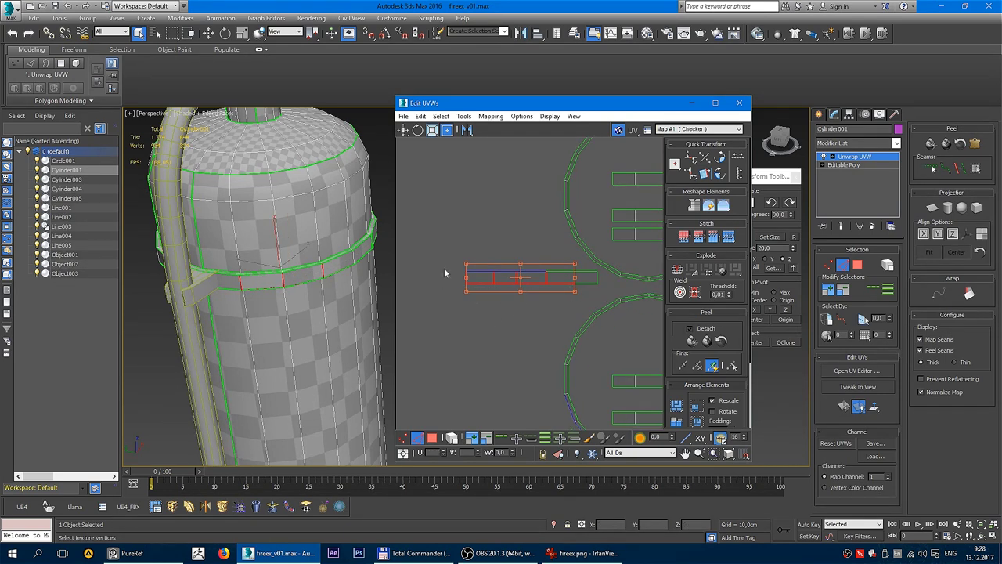
{"action": "scroll", "coordinate": [600, 303], "scroll_direction": "down", "scroll_amount": 2}
{"action": "scroll", "coordinate": [599, 303], "scroll_direction": "down", "scroll_amount": 2}
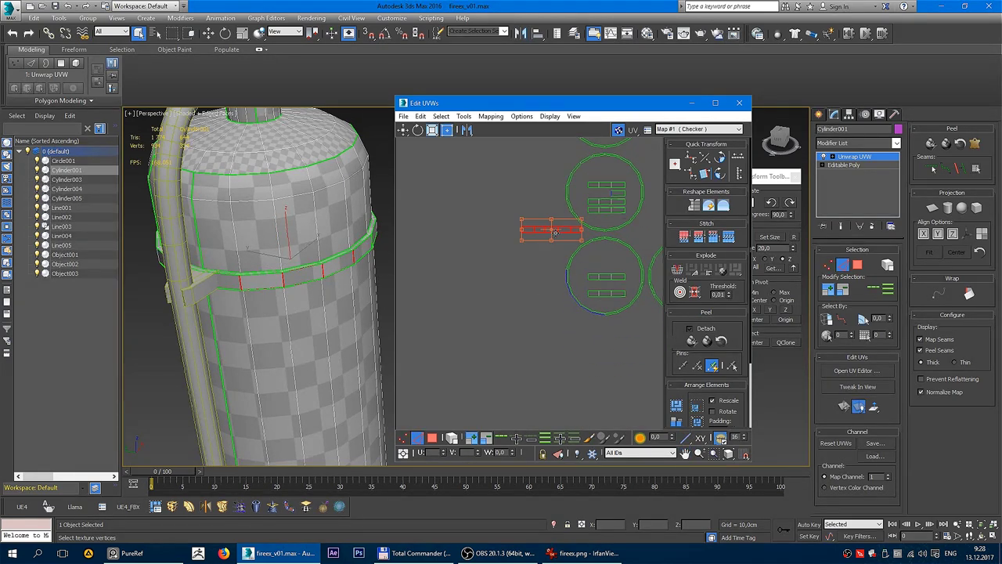
{"action": "left_click_drag", "start_coordinate": [548, 226], "coordinate": [531, 358]}
{"action": "scroll", "coordinate": [510, 291], "scroll_direction": "up", "scroll_amount": 2}
{"action": "scroll", "coordinate": [563, 284], "scroll_direction": "up", "scroll_amount": 2}
{"action": "left_click", "coordinate": [569, 313]}
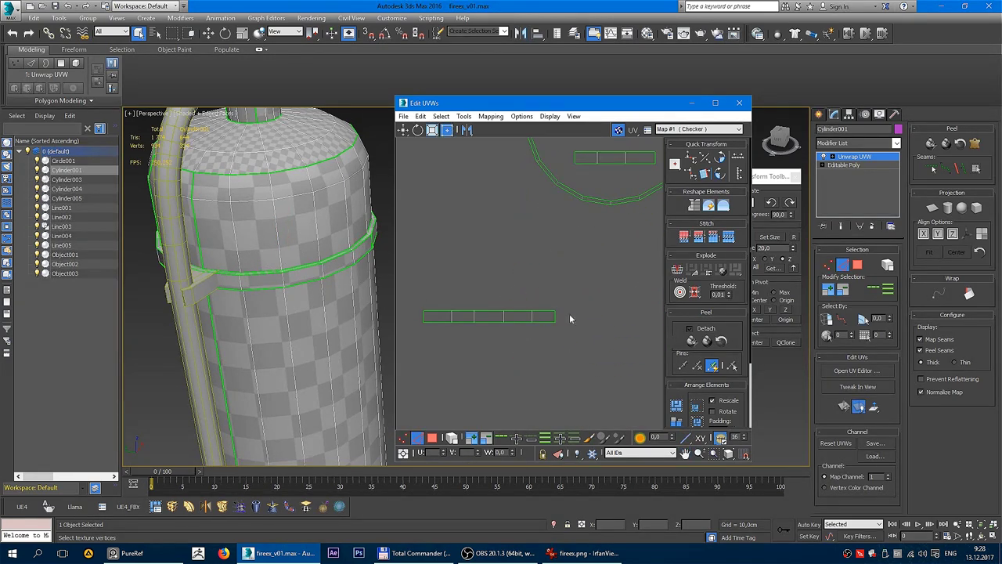
- Stitch the remaining band pieces onto the strip to form one straight row
{"action": "scroll", "coordinate": [556, 300], "scroll_direction": "up", "scroll_amount": 1}
{"action": "scroll", "coordinate": [573, 291], "scroll_direction": "up", "scroll_amount": 1}
{"action": "left_click", "coordinate": [553, 297]}
{"action": "right_click", "coordinate": [554, 302]}
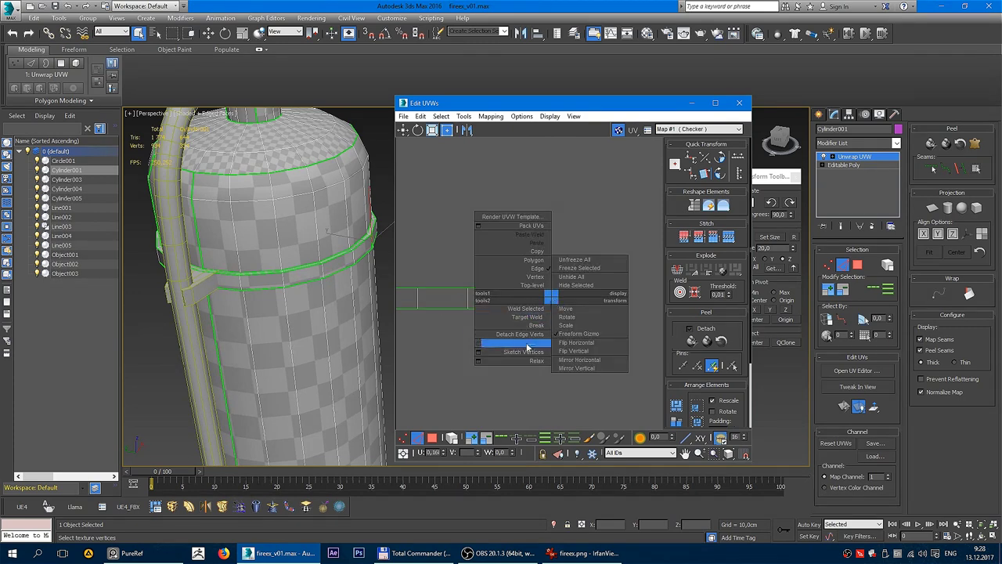
{"action": "left_click", "coordinate": [514, 345]}
{"action": "scroll", "coordinate": [580, 319], "scroll_direction": "down", "scroll_amount": 2}
{"action": "scroll", "coordinate": [550, 313], "scroll_direction": "up", "scroll_amount": 2}
{"action": "right_click", "coordinate": [550, 313]}
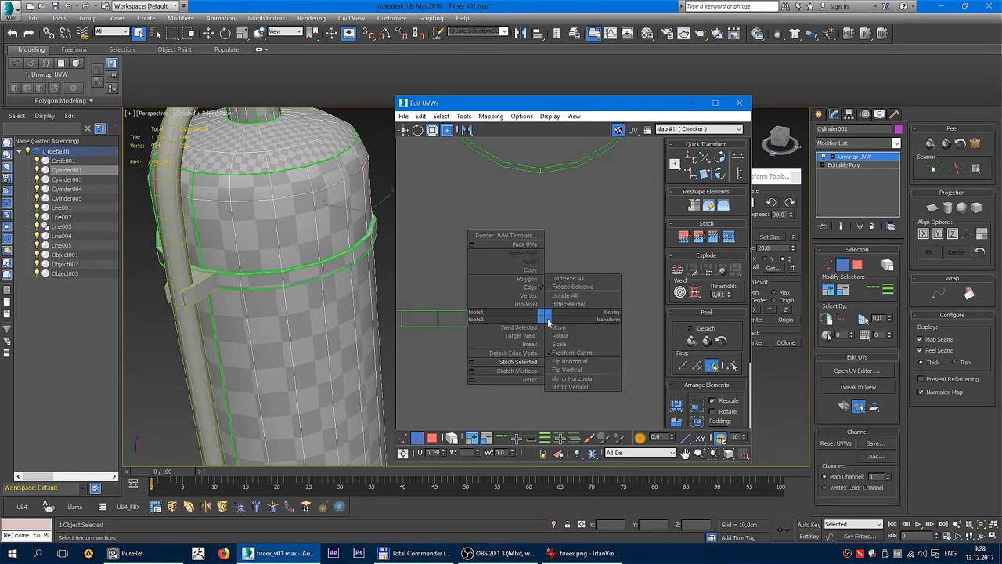
{"action": "left_click", "coordinate": [508, 364]}
{"action": "key", "text": "3"}
{"action": "left_click", "coordinate": [487, 307]}
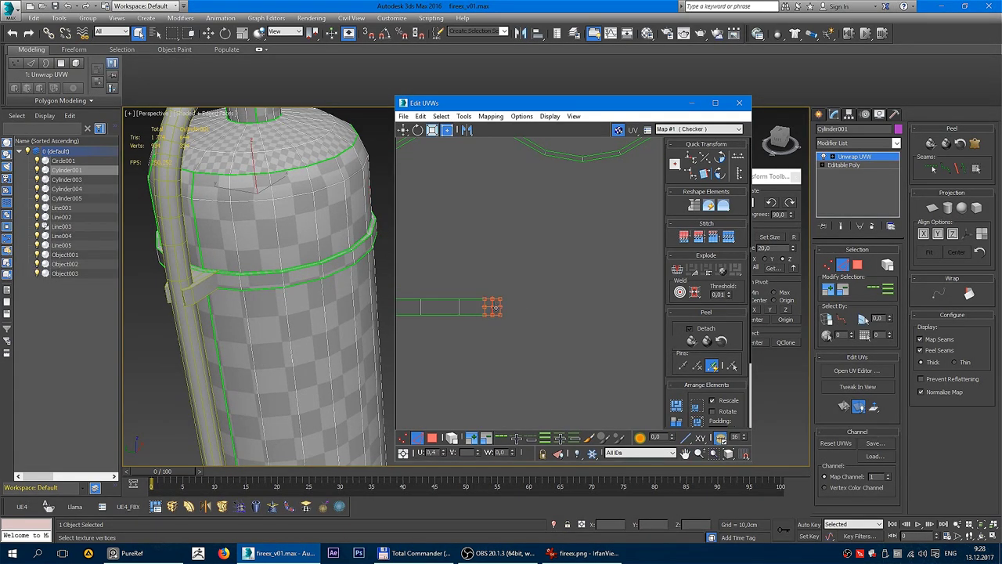
{"action": "right_click", "coordinate": [489, 307]}
{"action": "left_click", "coordinate": [478, 357]}
- Uncheck Map Seams, exit Isolate Selection so all objects show, and clear the UV selection
{"action": "scroll", "coordinate": [570, 322], "scroll_direction": "down", "scroll_amount": 2}
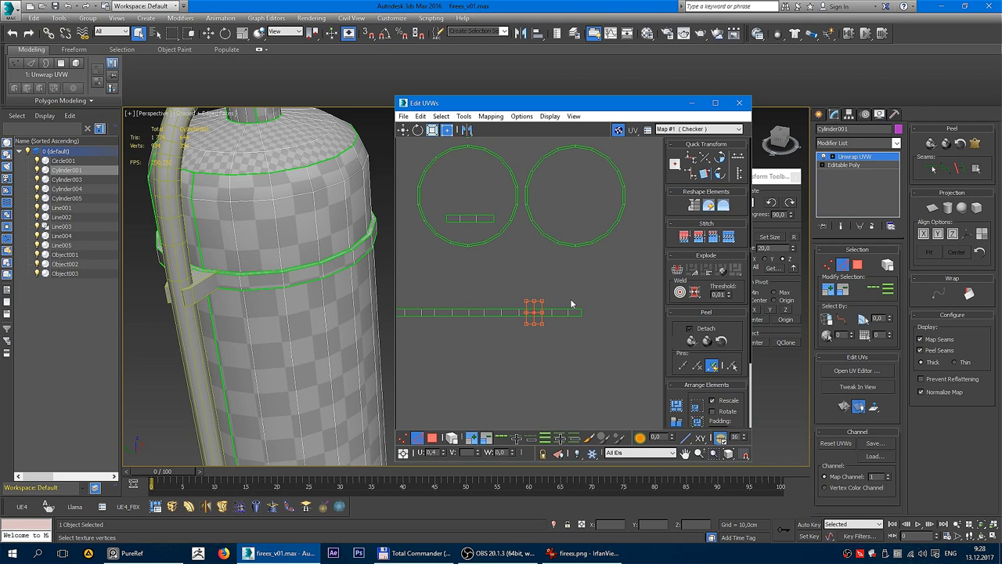
{"action": "scroll", "coordinate": [548, 266], "scroll_direction": "down", "scroll_amount": 2}
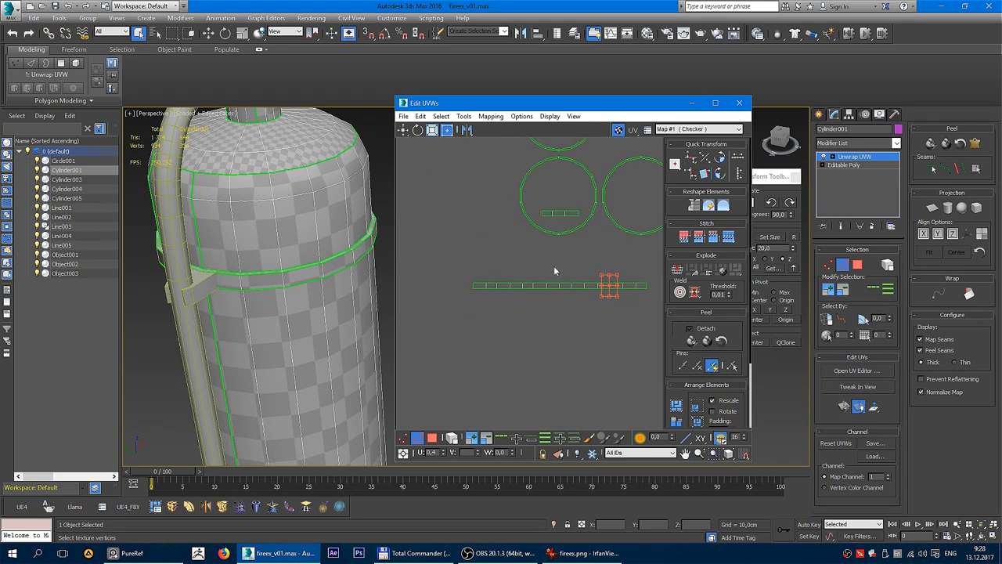
{"action": "mouse_move", "coordinate": [554, 265]}
{"action": "middle_mouse_down"}
{"action": "mouse_move", "coordinate": [497, 334]}
{"action": "mouse_move", "coordinate": [518, 285]}
{"action": "middle_mouse_up"}
{"action": "scroll", "coordinate": [497, 334], "scroll_direction": "up", "scroll_amount": 2}
{"action": "scroll", "coordinate": [518, 284], "scroll_direction": "up", "scroll_amount": 1}
{"action": "scroll", "coordinate": [509, 287], "scroll_direction": "up", "scroll_amount": 1}
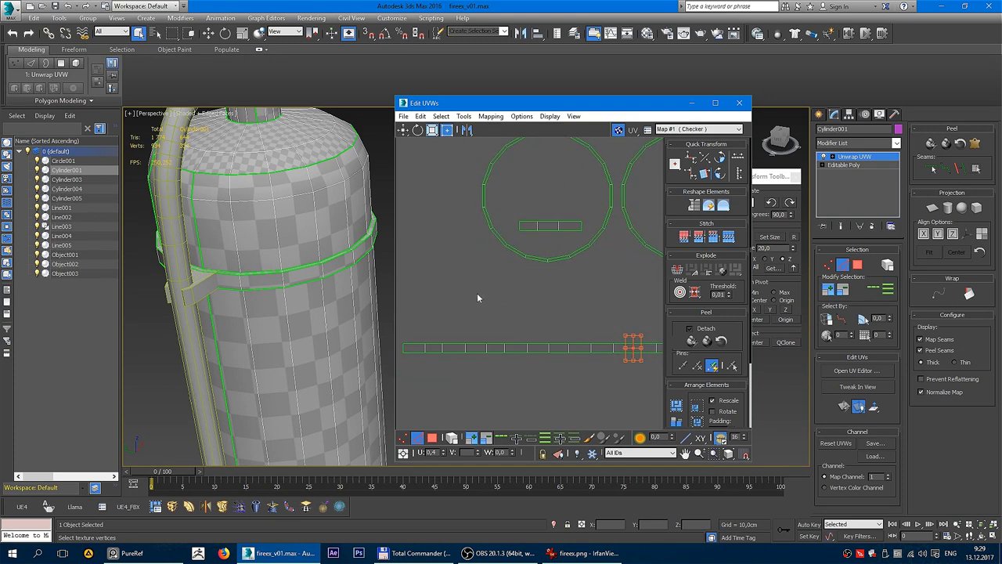
{"action": "scroll", "coordinate": [211, 288], "scroll_direction": "up", "scroll_amount": 5}
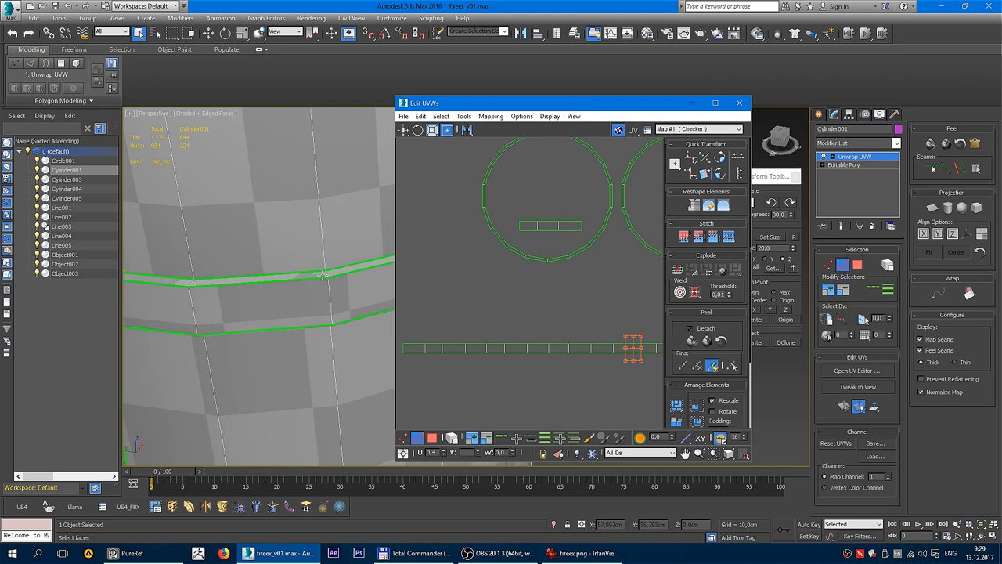
{"action": "mouse_move", "coordinate": [313, 303]}
{"action": "middle_mouse_down", "text": "alt"}
{"action": "mouse_move", "coordinate": [291, 273]}
{"action": "mouse_move", "coordinate": [319, 195]}
{"action": "mouse_move", "coordinate": [294, 211]}
{"action": "mouse_move", "coordinate": [329, 258]}
{"action": "middle_mouse_up", "text": "alt"}
{"action": "scroll", "coordinate": [318, 216], "scroll_direction": "up", "scroll_amount": 3}
{"action": "scroll", "coordinate": [451, 291], "scroll_direction": "down", "scroll_amount": 1}
{"action": "scroll", "coordinate": [530, 296], "scroll_direction": "down", "scroll_amount": 1}
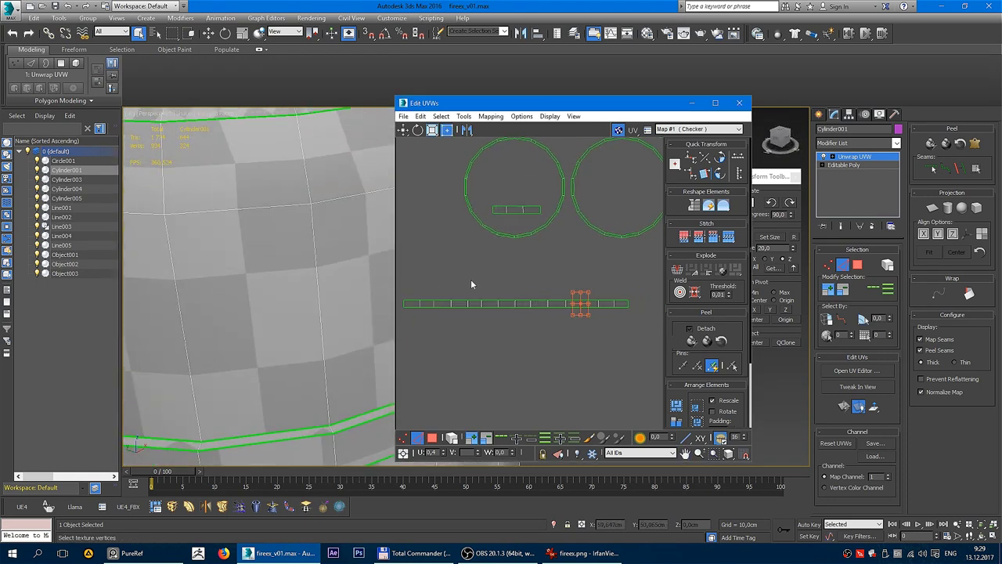
{"action": "scroll", "coordinate": [472, 285], "scroll_direction": "down", "scroll_amount": 1}
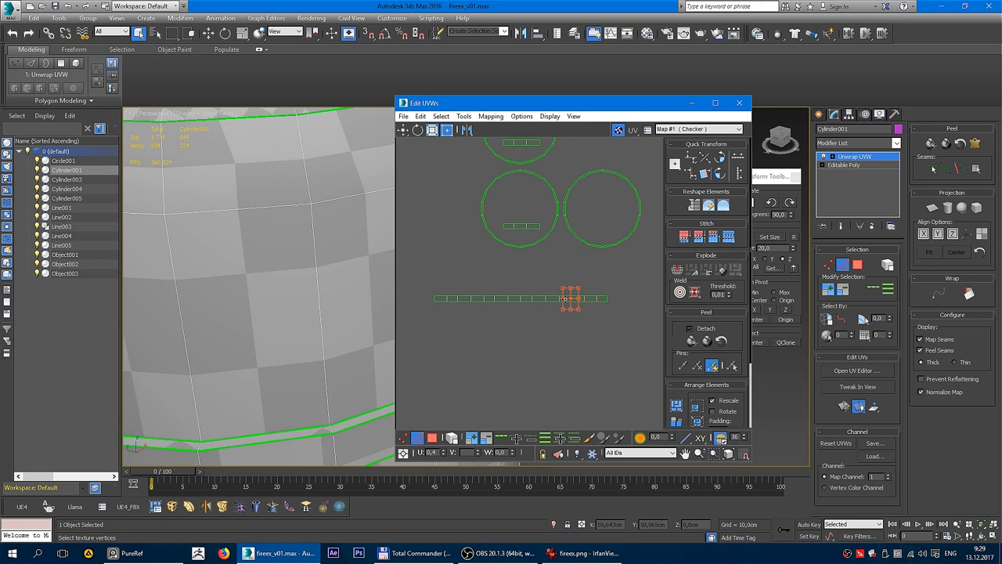
{"action": "scroll", "coordinate": [231, 334], "scroll_direction": "down", "scroll_amount": 5}
{"action": "scroll", "coordinate": [316, 248], "scroll_direction": "up", "scroll_amount": 5}
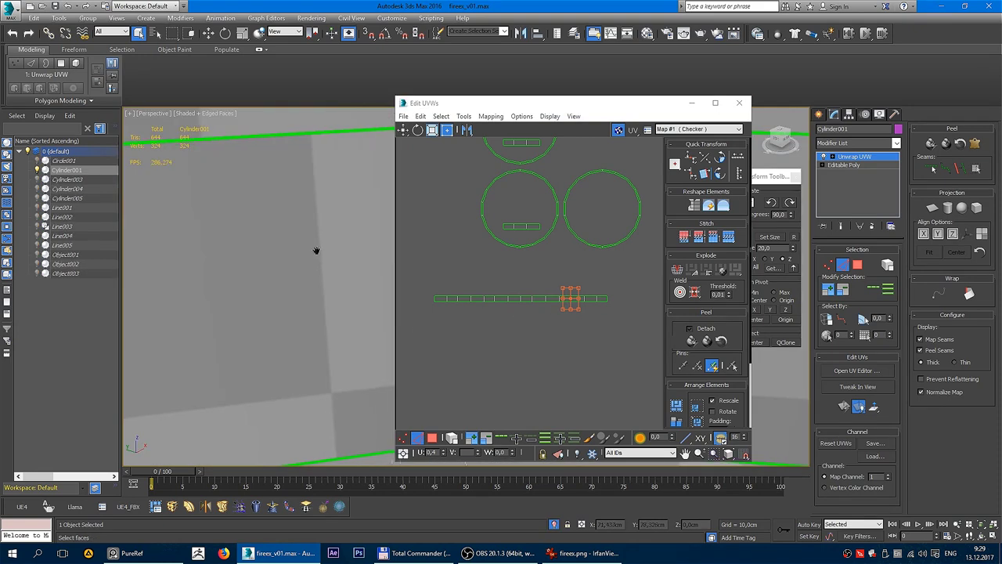
{"action": "middle_click_drag", "start_coordinate": [315, 248], "coordinate": [311, 255], "text": "alt"}
{"action": "scroll", "coordinate": [289, 277], "scroll_direction": "down", "scroll_amount": 3}
{"action": "scroll", "coordinate": [282, 284], "scroll_direction": "up", "scroll_amount": 2}
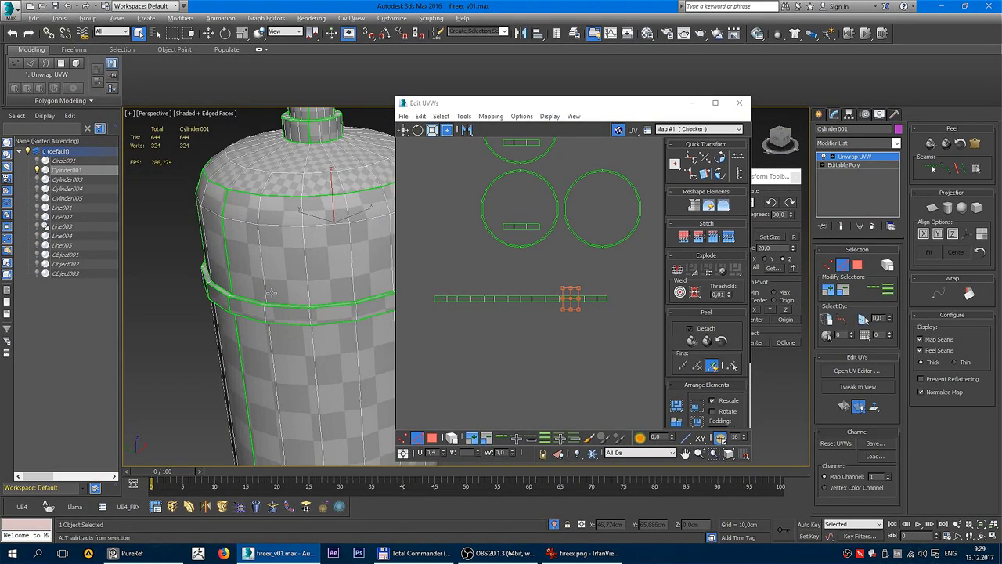
{"action": "scroll", "coordinate": [276, 289], "scroll_direction": "up", "scroll_amount": 1}
{"action": "scroll", "coordinate": [276, 286], "scroll_direction": "up", "scroll_amount": 1}
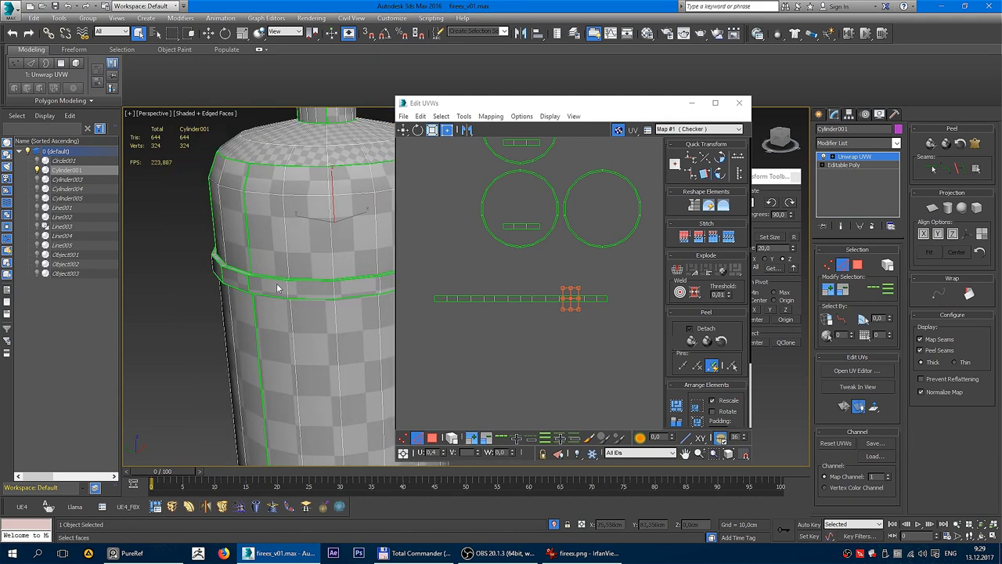
{"action": "left_click", "coordinate": [940, 339]}
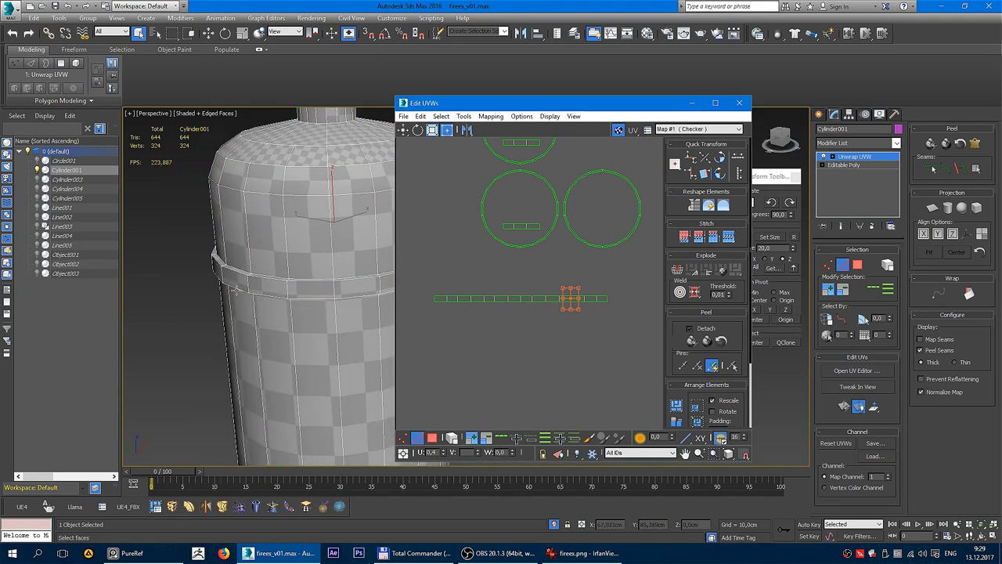
{"action": "middle_click_drag", "start_coordinate": [253, 291], "coordinate": [300, 349], "text": "alt"}
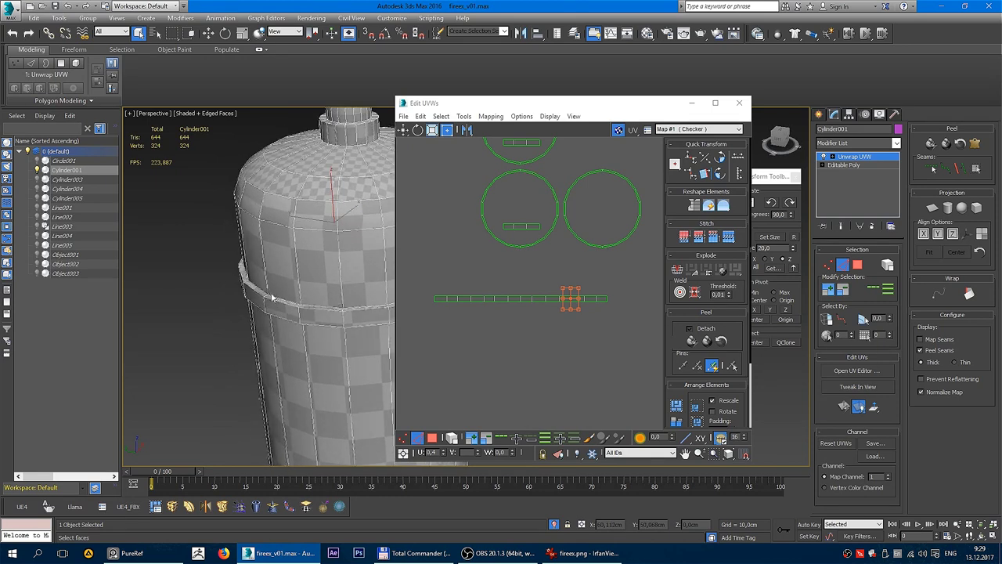
{"action": "left_click", "coordinate": [553, 525]}
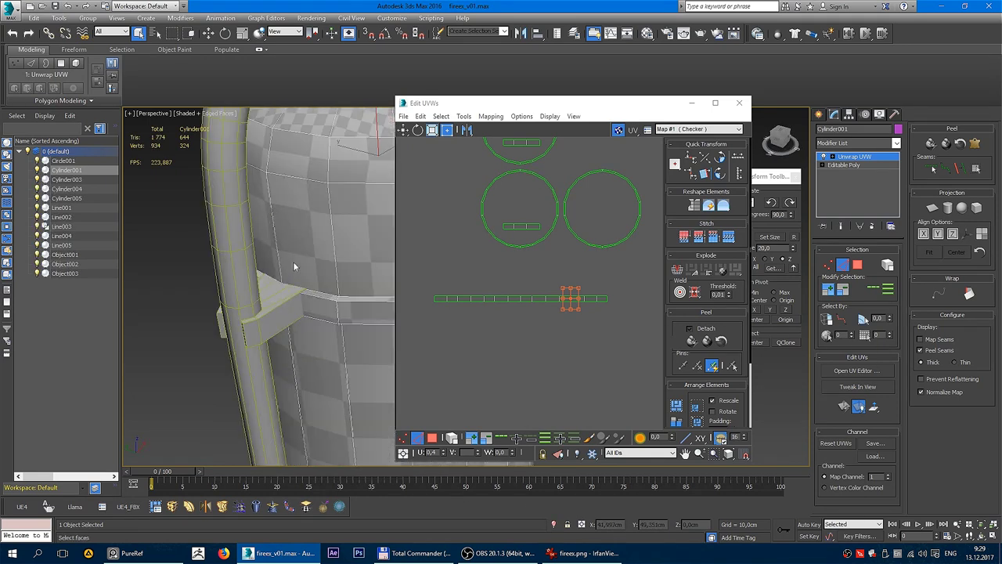
{"action": "left_click", "coordinate": [640, 286]}
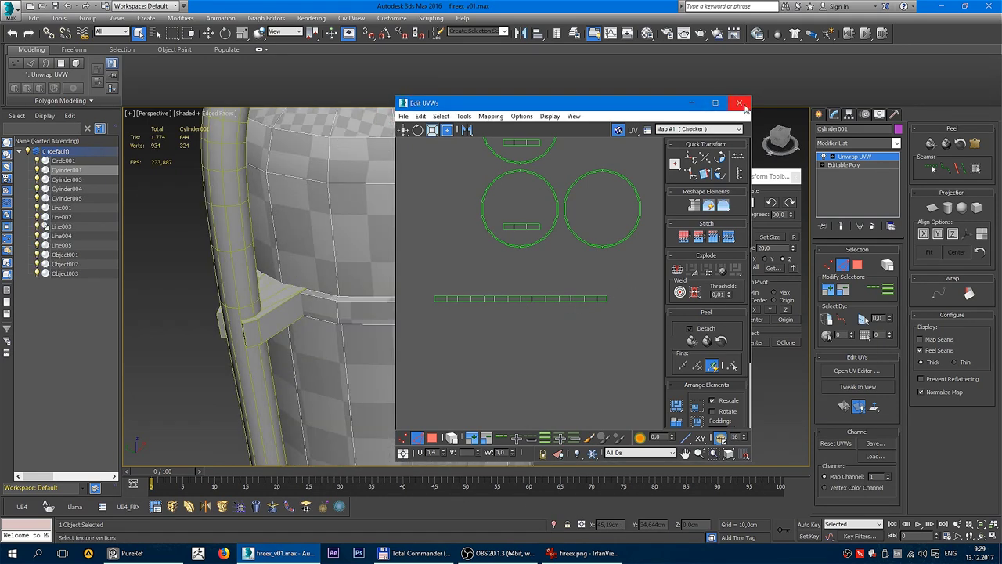
- Close the Edit UVWs window and Loop-select the full edge ring around the upper band
{"action": "left_click", "coordinate": [741, 104]}
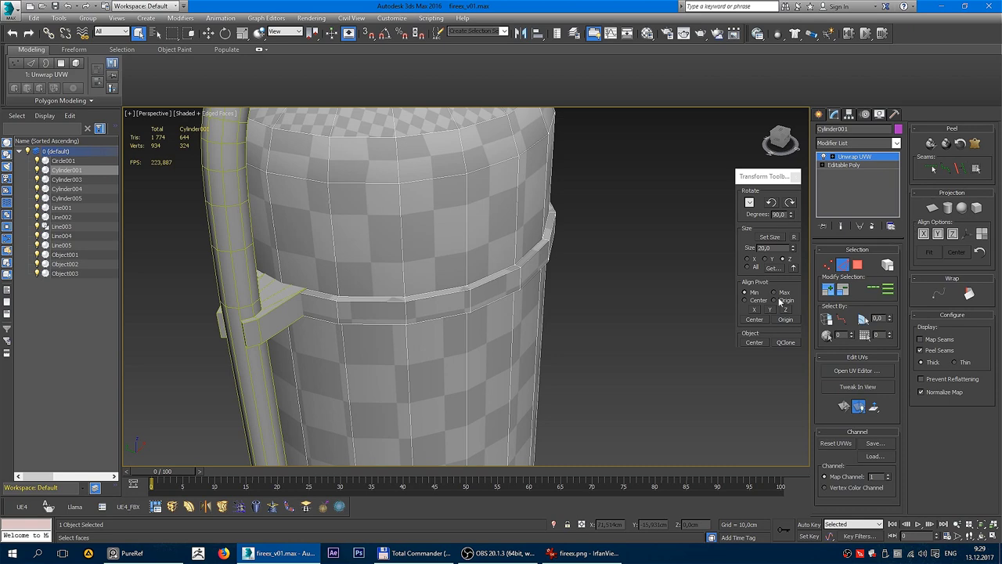
{"action": "scroll", "coordinate": [416, 253], "scroll_direction": "down", "scroll_amount": 3}
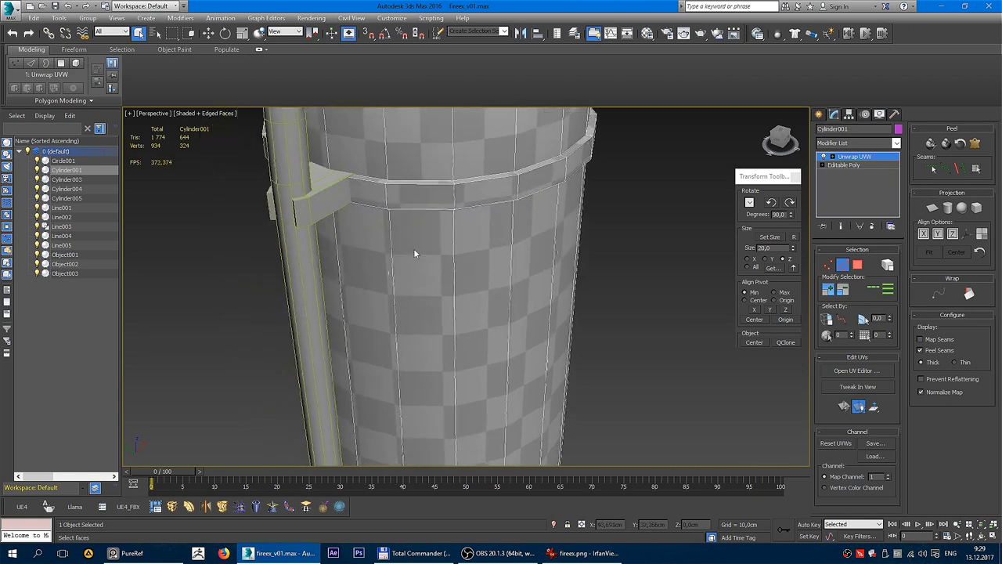
{"action": "scroll", "coordinate": [415, 235], "scroll_direction": "down", "scroll_amount": 4}
{"action": "scroll", "coordinate": [415, 229], "scroll_direction": "down", "scroll_amount": 2}
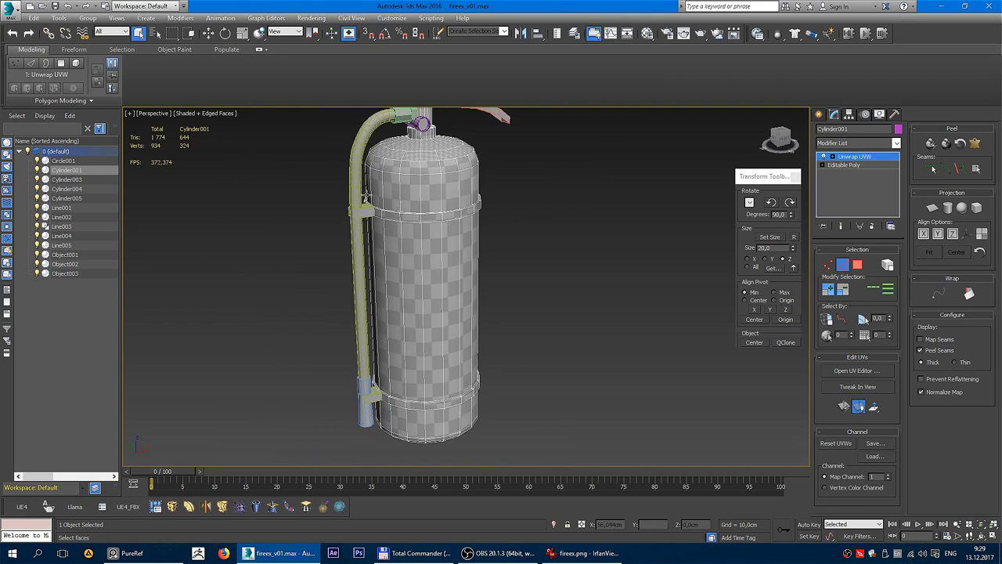
{"action": "scroll", "coordinate": [416, 230], "scroll_direction": "up", "scroll_amount": 4}
{"action": "scroll", "coordinate": [441, 235], "scroll_direction": "down", "scroll_amount": 4}
{"action": "scroll", "coordinate": [415, 216], "scroll_direction": "up", "scroll_amount": 4}
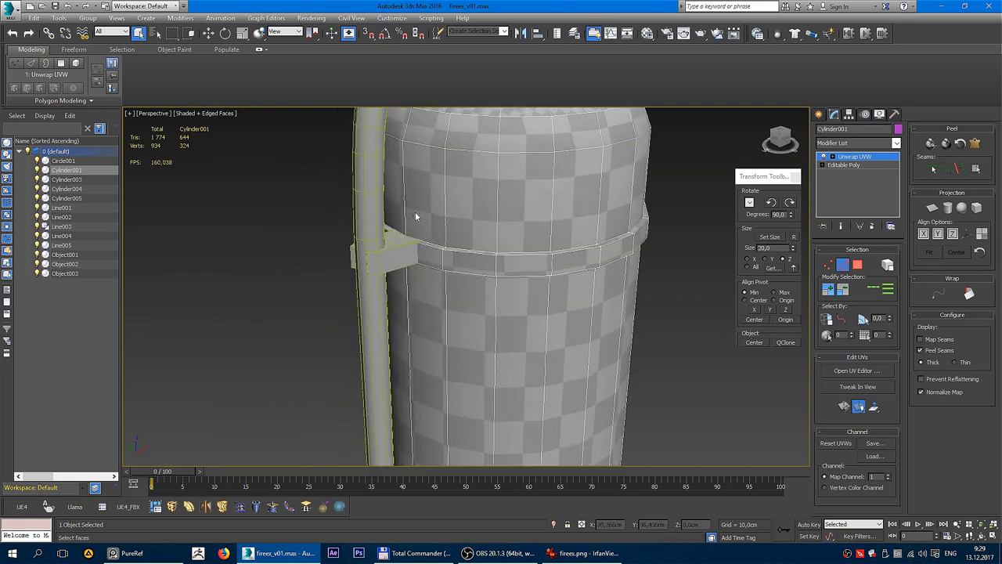
{"action": "scroll", "coordinate": [464, 257], "scroll_direction": "up", "scroll_amount": 2}
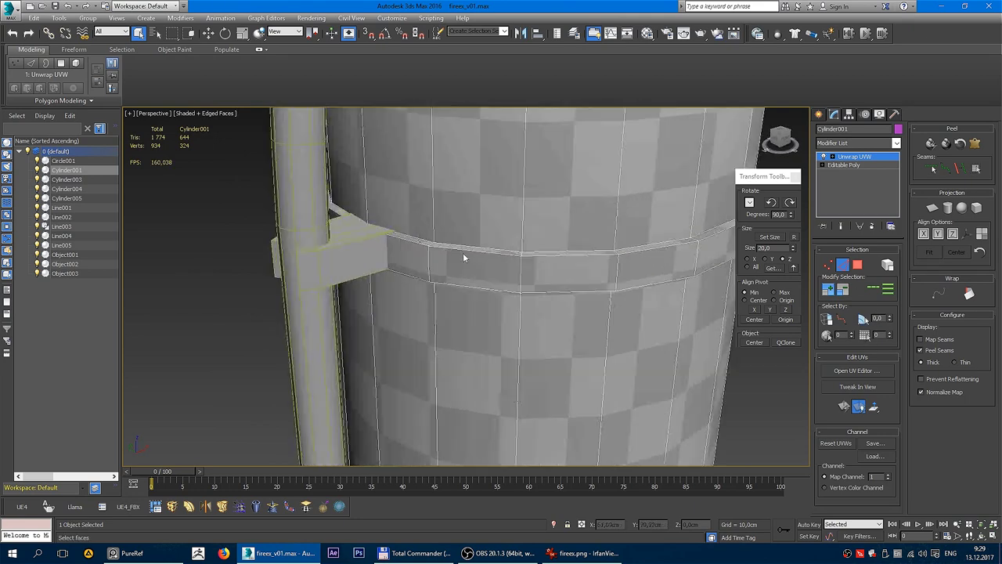
{"action": "left_click", "coordinate": [473, 245]}
{"action": "mouse_move", "coordinate": [477, 274]}
{"action": "middle_mouse_down", "text": "alt"}
{"action": "mouse_move", "coordinate": [473, 289]}
{"action": "mouse_move", "coordinate": [463, 285]}
{"action": "mouse_move", "coordinate": [480, 315]}
{"action": "mouse_move", "coordinate": [463, 320]}
{"action": "mouse_move", "coordinate": [487, 301]}
{"action": "mouse_move", "coordinate": [462, 268]}
{"action": "mouse_move", "coordinate": [494, 341]}
{"action": "mouse_move", "coordinate": [487, 293]}
{"action": "mouse_move", "coordinate": [461, 278]}
{"action": "mouse_move", "coordinate": [468, 310]}
{"action": "mouse_move", "coordinate": [410, 383]}
{"action": "mouse_move", "coordinate": [414, 326]}
{"action": "mouse_move", "coordinate": [376, 329]}
{"action": "mouse_move", "coordinate": [347, 224]}
{"action": "mouse_move", "coordinate": [374, 237]}
{"action": "mouse_move", "coordinate": [405, 313]}
{"action": "mouse_move", "coordinate": [405, 347]}
{"action": "mouse_move", "coordinate": [418, 313]}
{"action": "mouse_move", "coordinate": [463, 345]}
{"action": "mouse_move", "coordinate": [631, 311]}
{"action": "mouse_move", "coordinate": [475, 307]}
{"action": "middle_mouse_up", "text": "alt"}
{"action": "left_click", "coordinate": [873, 290]}
{"action": "key", "text": "F3"}
{"action": "key", "text": "F3"}
{"action": "key", "text": "F3"}
{"action": "key", "text": "F3"}
- Convert the selected upper band edge loop into a pelt seam
{"action": "scroll", "coordinate": [444, 246], "scroll_direction": "down", "scroll_amount": 3}
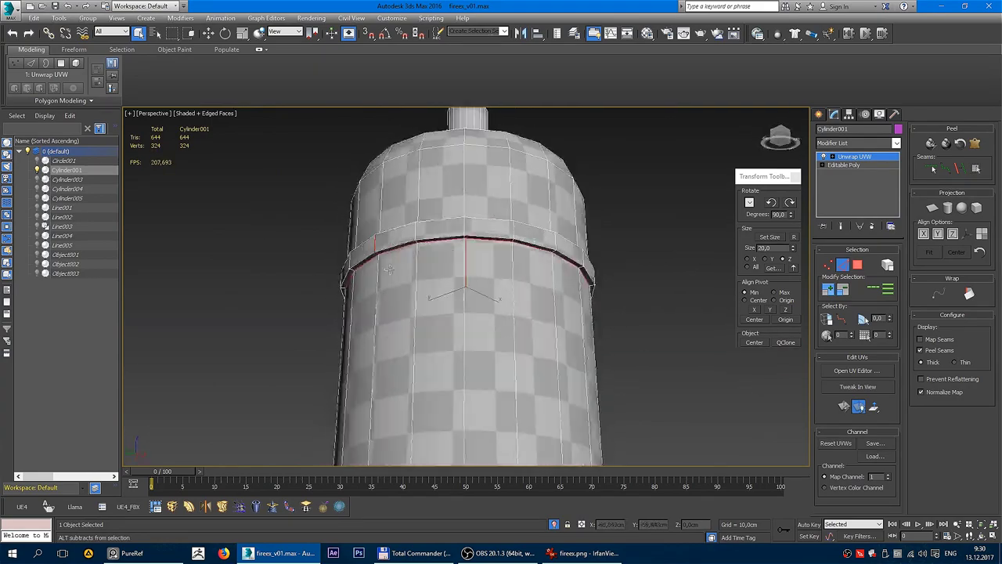
{"action": "scroll", "coordinate": [403, 224], "scroll_direction": "down", "scroll_amount": 3}
{"action": "middle_click_drag", "start_coordinate": [358, 376], "coordinate": [358, 287]}
{"action": "scroll", "coordinate": [411, 311], "scroll_direction": "up", "scroll_amount": 2}
{"action": "scroll", "coordinate": [411, 317], "scroll_direction": "up", "scroll_amount": 2}
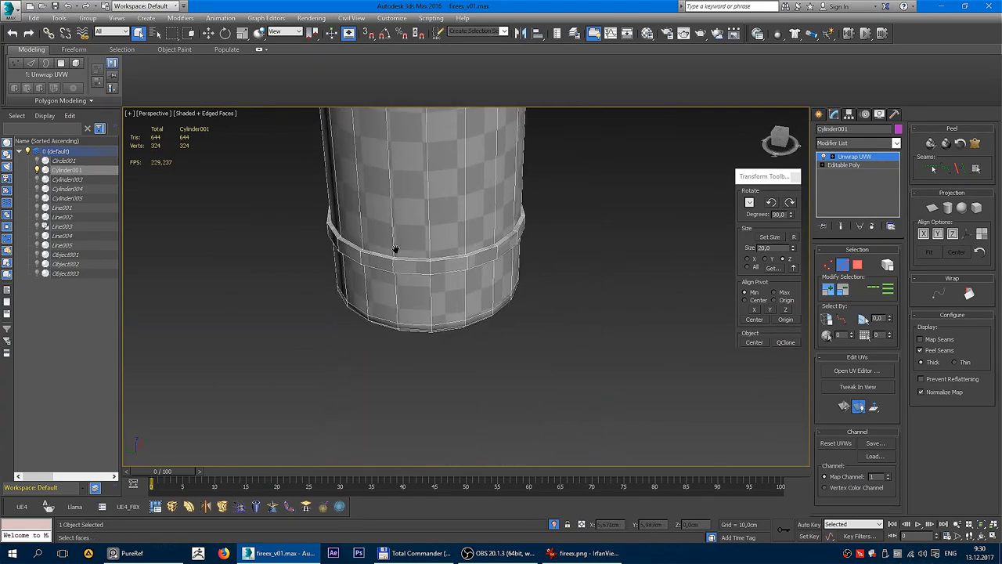
{"action": "middle_click_drag", "start_coordinate": [407, 195], "coordinate": [424, 361]}
{"action": "scroll", "coordinate": [423, 345], "scroll_direction": "down", "scroll_amount": 3}
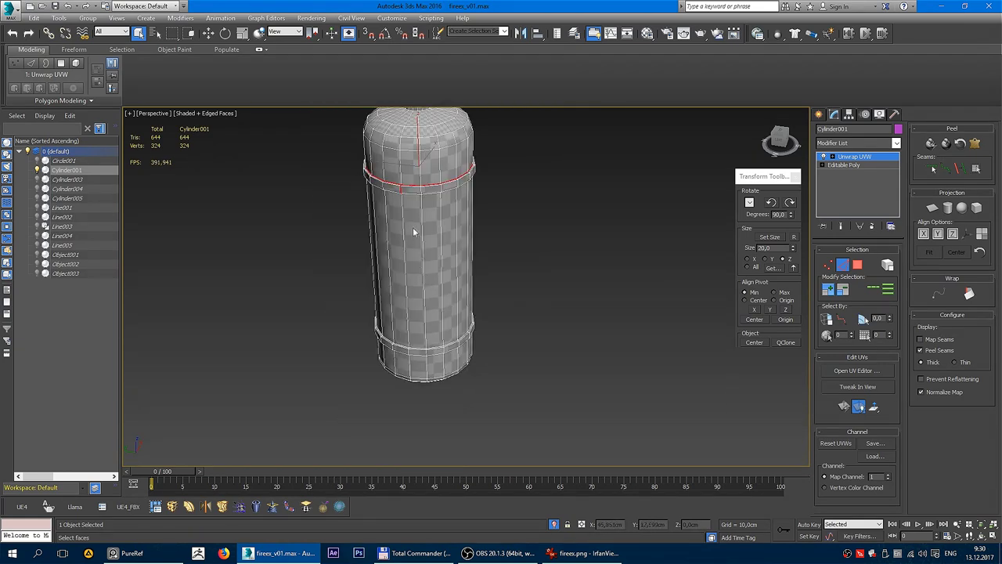
{"action": "scroll", "coordinate": [413, 194], "scroll_direction": "up", "scroll_amount": 1}
{"action": "scroll", "coordinate": [415, 194], "scroll_direction": "up", "scroll_amount": 1}
{"action": "mouse_move", "coordinate": [394, 197]}
{"action": "middle_mouse_down", "text": "alt"}
{"action": "mouse_move", "coordinate": [378, 190]}
{"action": "mouse_move", "coordinate": [383, 205]}
{"action": "middle_mouse_up", "text": "alt"}
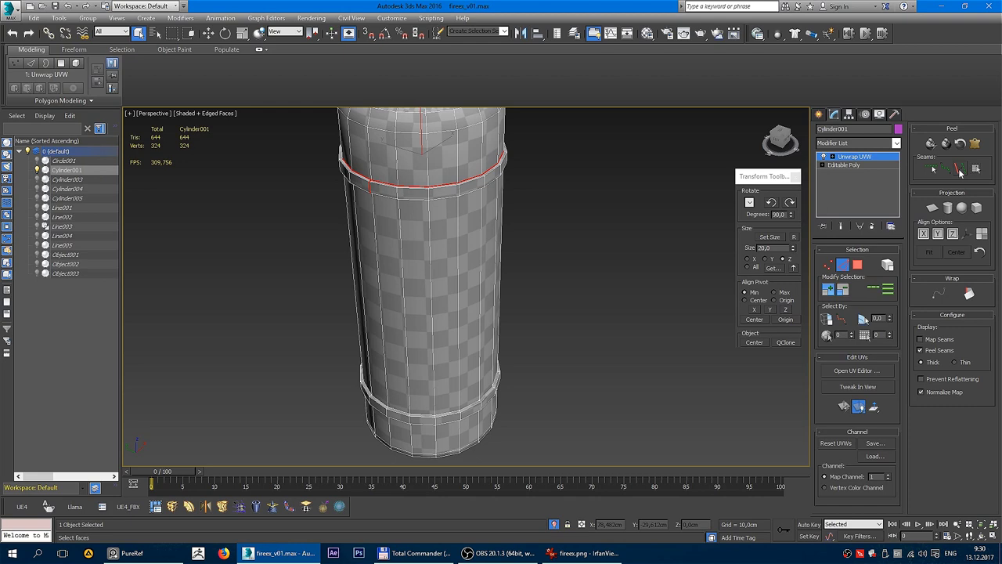
{"action": "left_click", "coordinate": [960, 170]}
- Select the lower band's entire edge loop on the cylinder
{"action": "scroll", "coordinate": [383, 193], "scroll_direction": "up", "scroll_amount": 2}
{"action": "scroll", "coordinate": [359, 137], "scroll_direction": "up", "scroll_amount": 2}
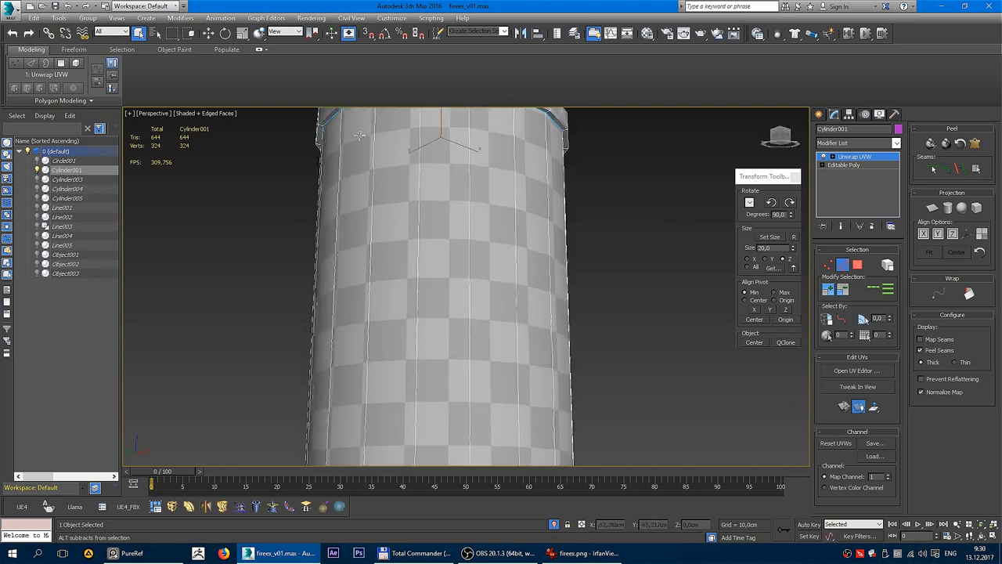
{"action": "scroll", "coordinate": [358, 137], "scroll_direction": "down", "scroll_amount": 2}
{"action": "mouse_move", "coordinate": [358, 137]}
{"action": "middle_mouse_down", "text": "alt"}
{"action": "mouse_move", "coordinate": [385, 249]}
{"action": "mouse_move", "coordinate": [434, 298]}
{"action": "mouse_move", "coordinate": [449, 167]}
{"action": "mouse_move", "coordinate": [442, 354]}
{"action": "mouse_move", "coordinate": [461, 298]}
{"action": "middle_mouse_up", "text": "alt"}
{"action": "scroll", "coordinate": [385, 250], "scroll_direction": "up", "scroll_amount": 3}
{"action": "scroll", "coordinate": [386, 250], "scroll_direction": "down", "scroll_amount": 3}
{"action": "scroll", "coordinate": [442, 325], "scroll_direction": "up", "scroll_amount": 2}
{"action": "left_click", "coordinate": [443, 309]}
{"action": "left_click", "coordinate": [875, 289]}
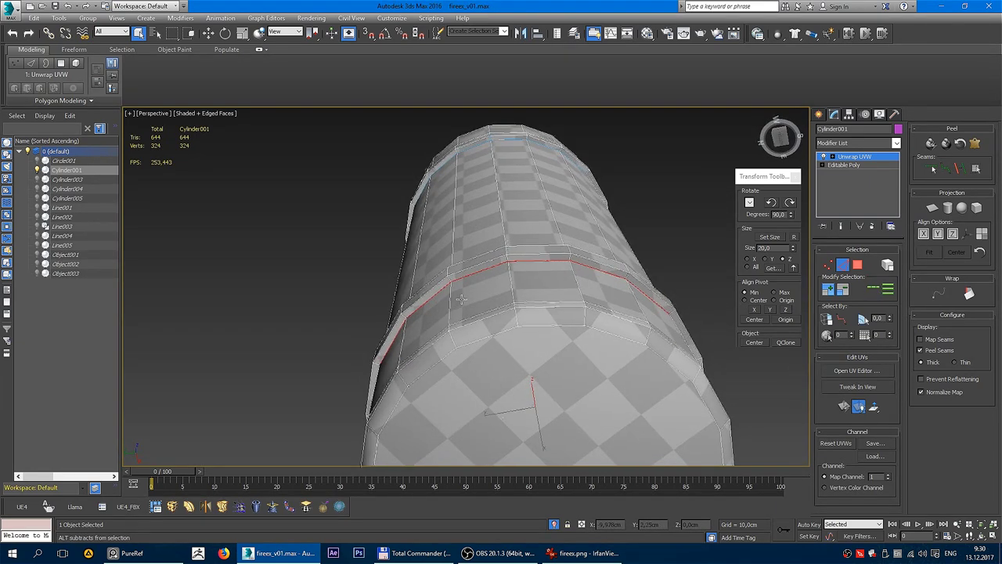
- Convert the lower band edge loop into a pelt seam as well
{"action": "scroll", "coordinate": [461, 298], "scroll_direction": "up", "scroll_amount": 5}
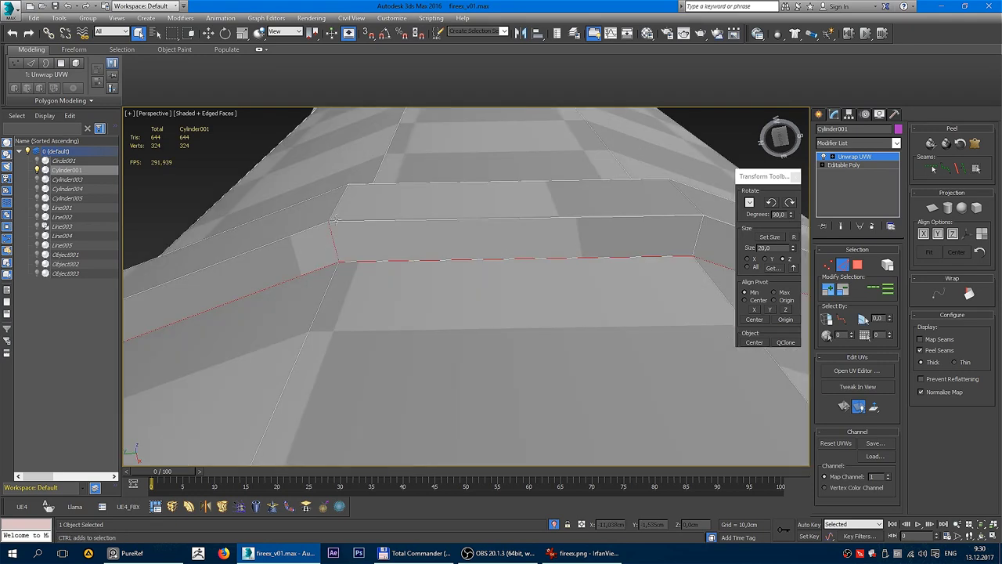
{"action": "scroll", "coordinate": [342, 203], "scroll_direction": "up", "scroll_amount": 2}
{"action": "scroll", "coordinate": [352, 235], "scroll_direction": "down", "scroll_amount": 6}
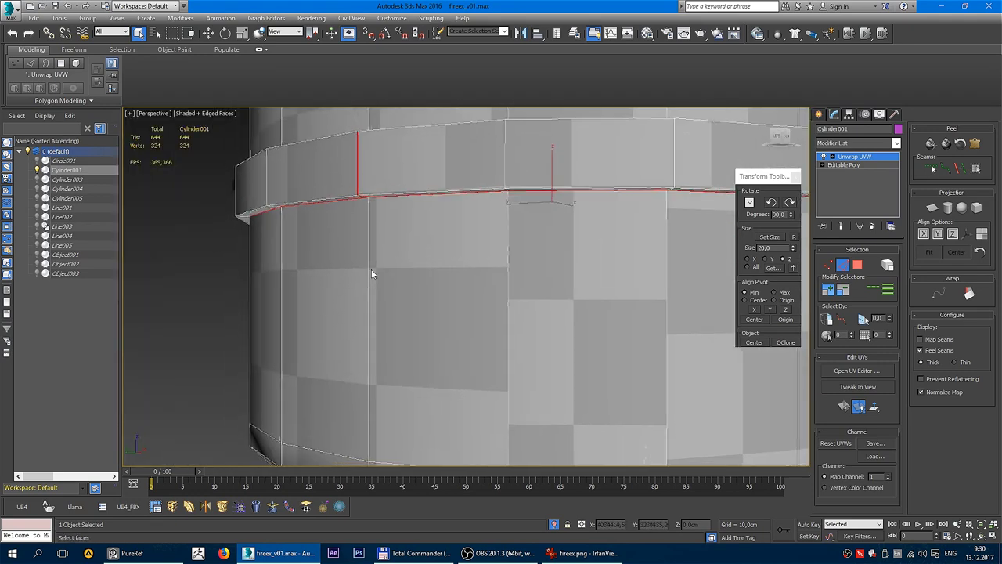
{"action": "scroll", "coordinate": [372, 269], "scroll_direction": "down", "scroll_amount": 3}
{"action": "scroll", "coordinate": [372, 294], "scroll_direction": "up", "scroll_amount": 2}
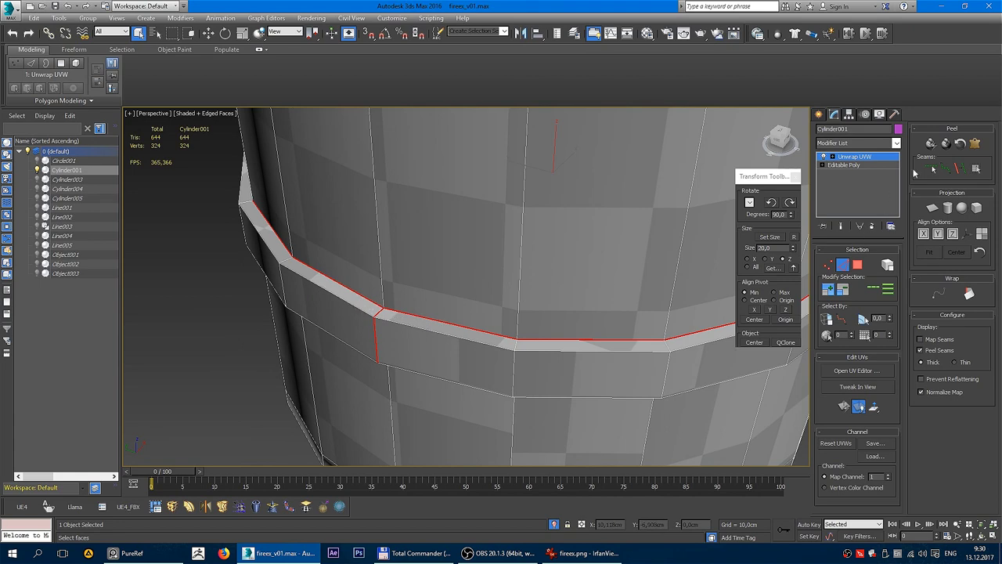
{"action": "left_click", "coordinate": [965, 170]}
{"action": "scroll", "coordinate": [455, 162], "scroll_direction": "down", "scroll_amount": 4}
{"action": "scroll", "coordinate": [455, 162], "scroll_direction": "down", "scroll_amount": 3}
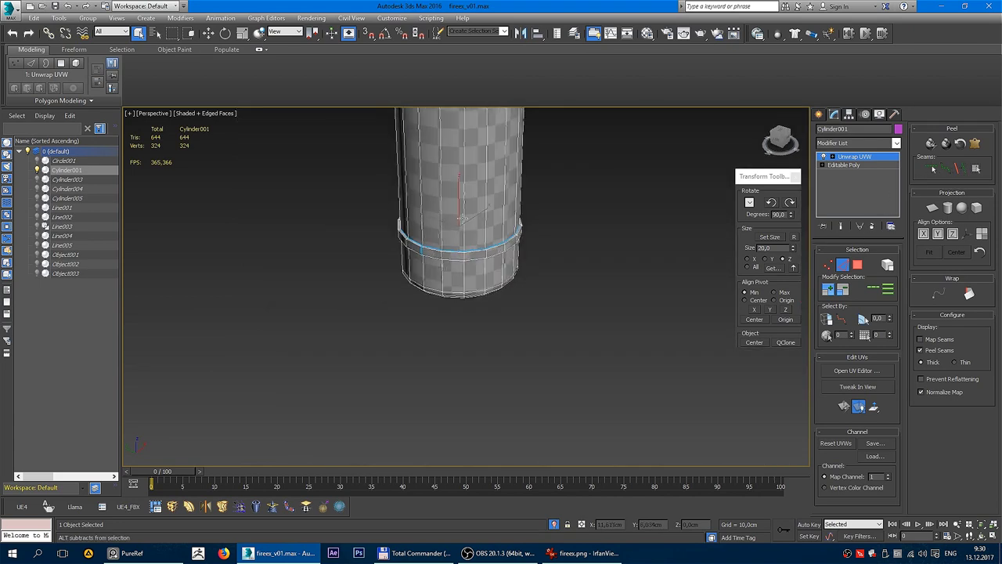
{"action": "middle_click_drag", "start_coordinate": [454, 162], "coordinate": [456, 256], "text": "alt"}
{"action": "scroll", "coordinate": [457, 256], "scroll_direction": "up", "scroll_amount": 3}
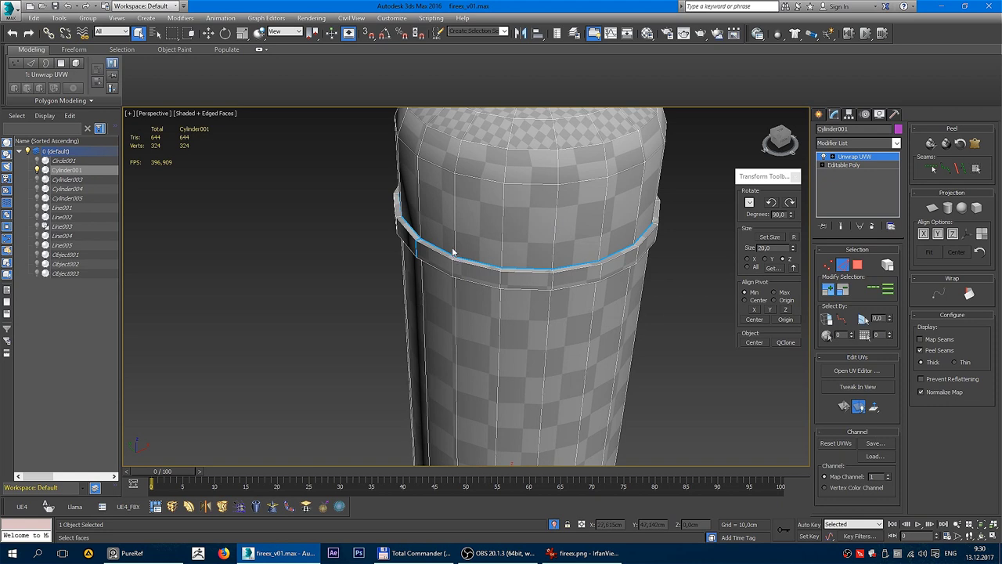
- Select the band's ring of faces, expanded out to its seams
{"action": "left_click", "coordinate": [858, 266]}
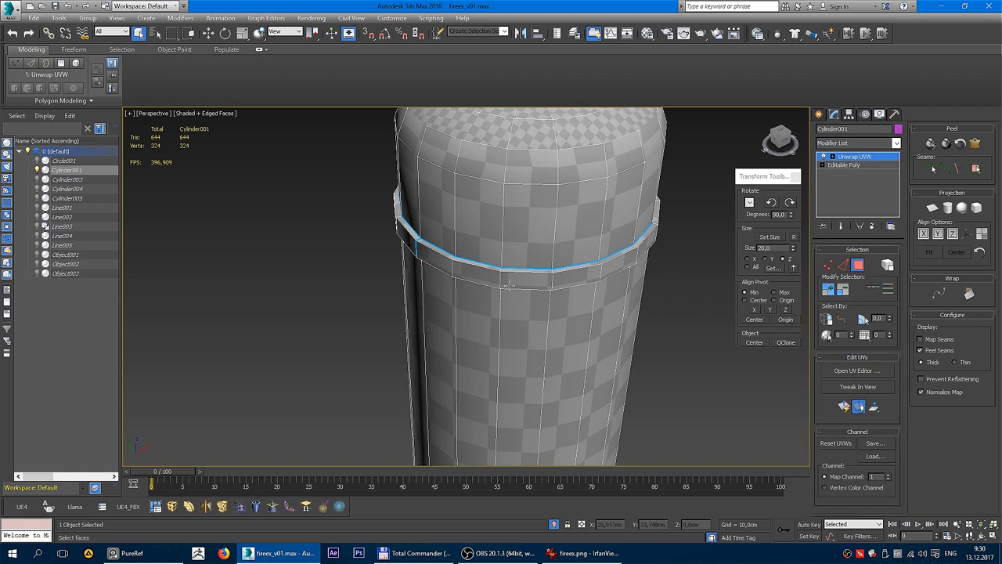
{"action": "left_click", "coordinate": [492, 276]}
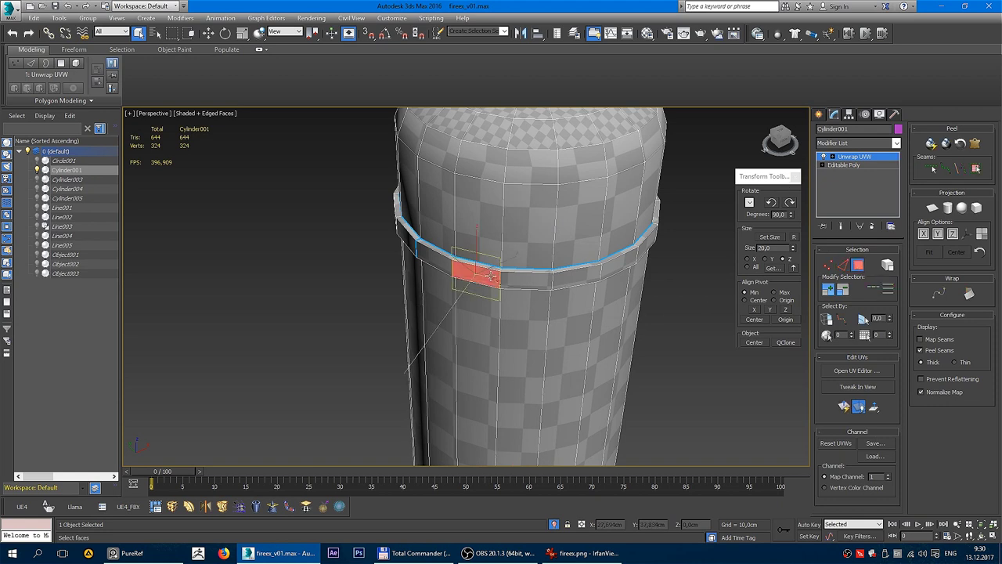
{"action": "left_click", "coordinate": [976, 169]}
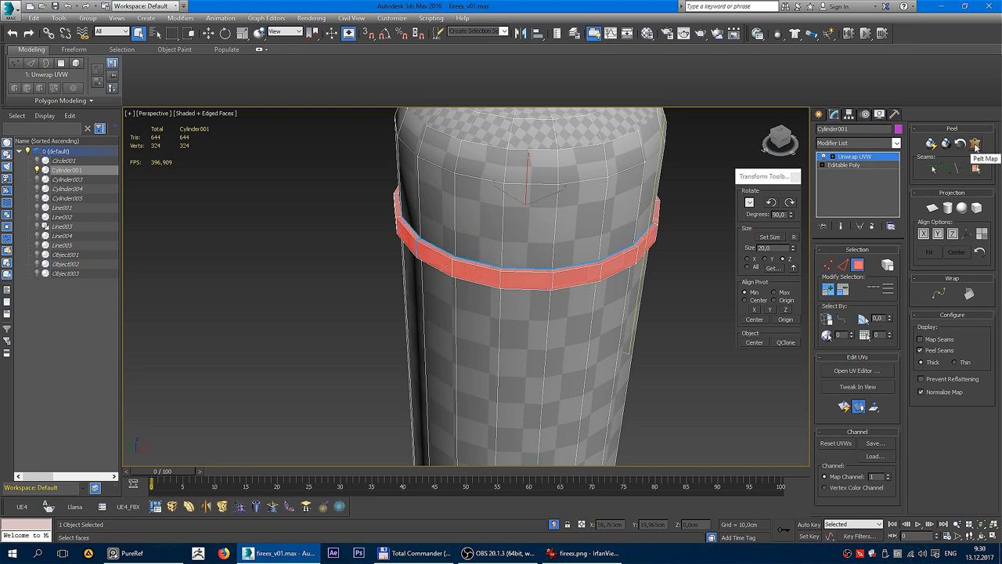
- Pelt map the band, run pelt and relax, then commit the result
{"action": "left_click", "coordinate": [976, 144]}
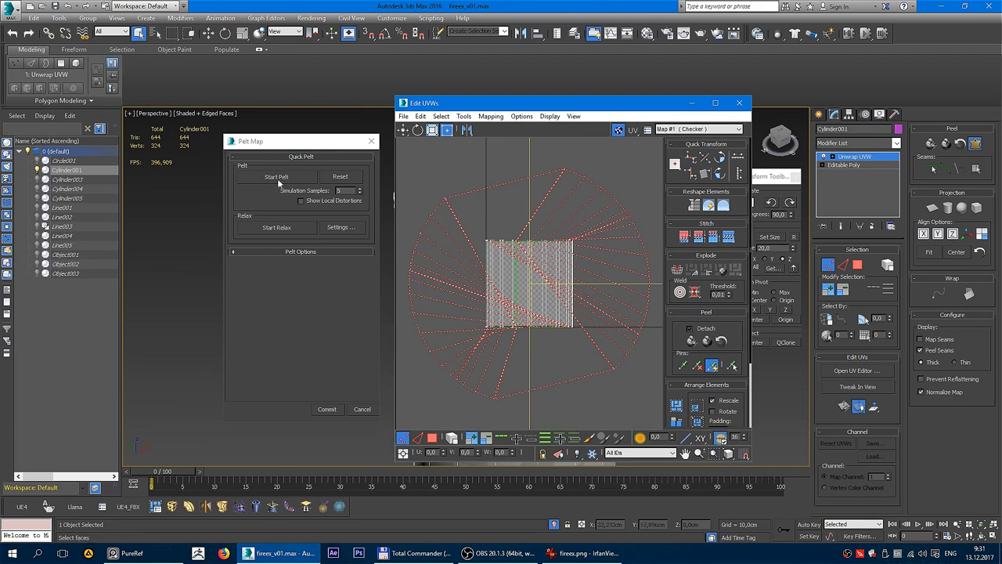
{"action": "left_click", "coordinate": [276, 177]}
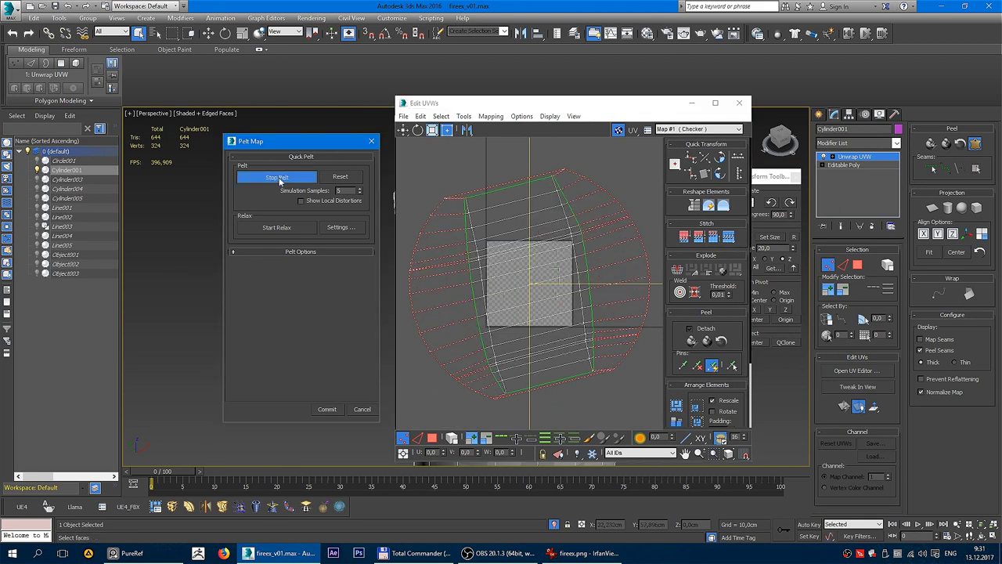
{"action": "left_click", "coordinate": [289, 229]}
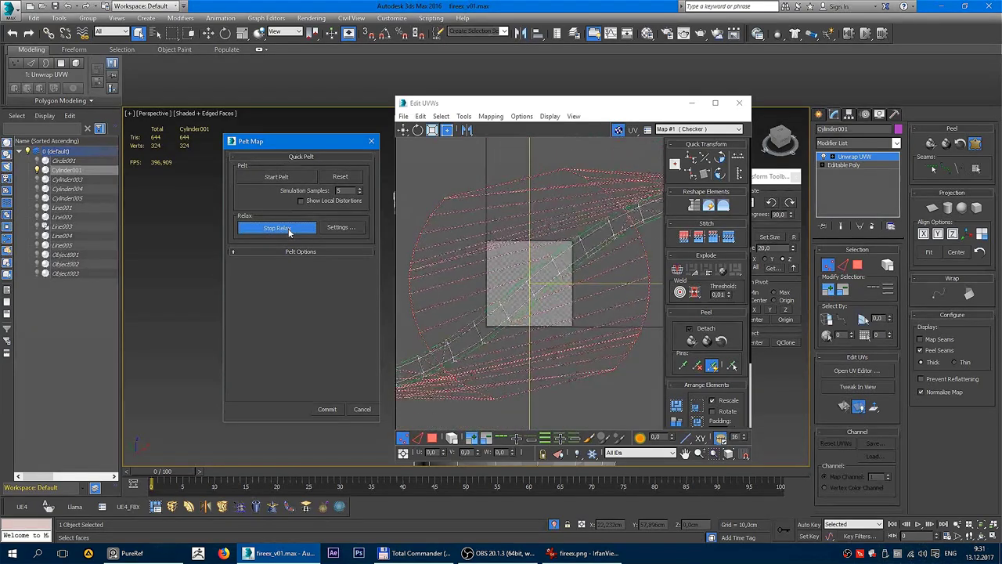
{"action": "left_click", "coordinate": [289, 228]}
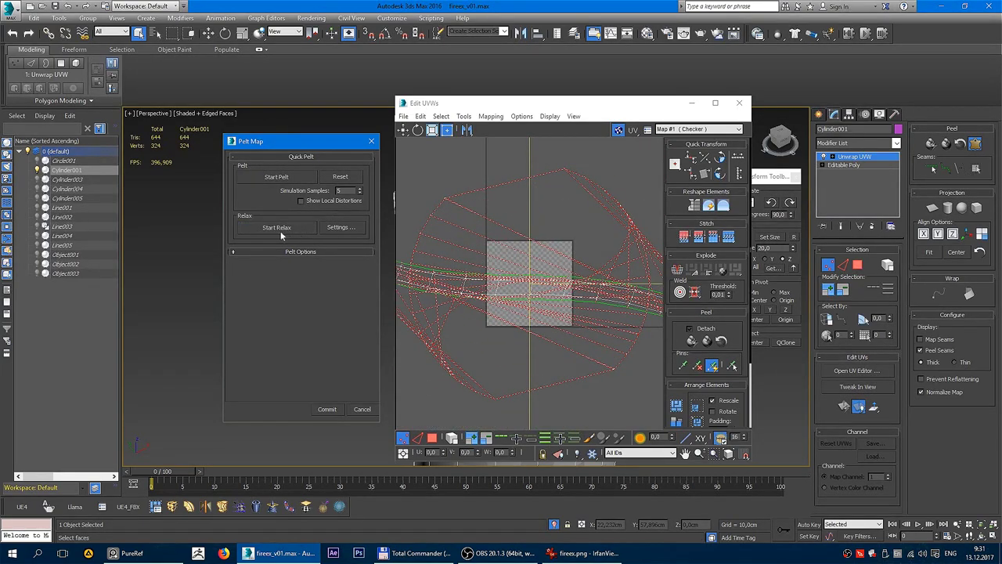
{"action": "left_click", "coordinate": [328, 409]}
- Move the band's UV strip below the checker tile and straighten it
{"action": "left_click_drag", "start_coordinate": [577, 215], "coordinate": [522, 308]}
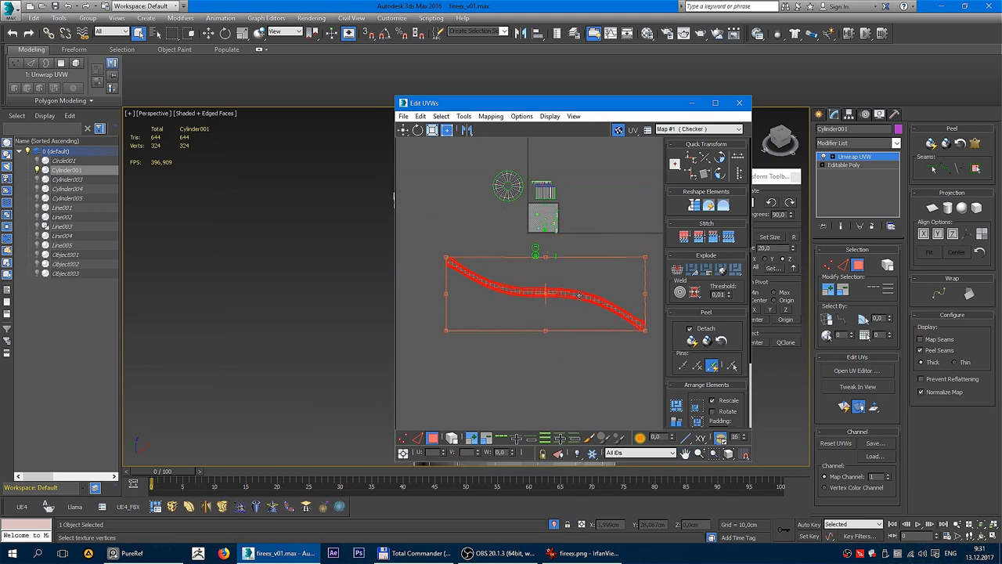
{"action": "scroll", "coordinate": [461, 285], "scroll_direction": "up", "scroll_amount": 3}
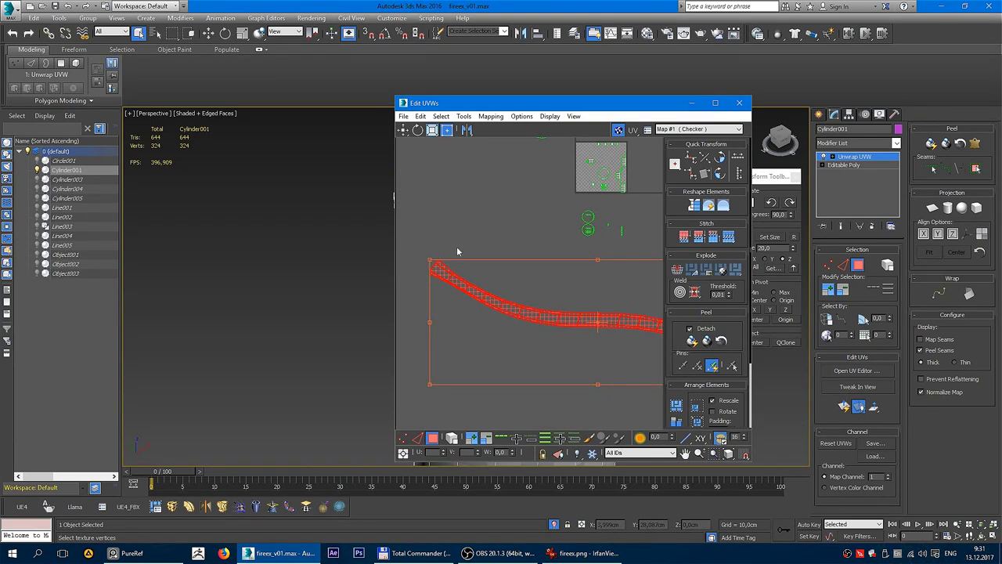
{"action": "scroll", "coordinate": [456, 245], "scroll_direction": "down", "scroll_amount": 2}
{"action": "scroll", "coordinate": [569, 287], "scroll_direction": "up", "scroll_amount": 2}
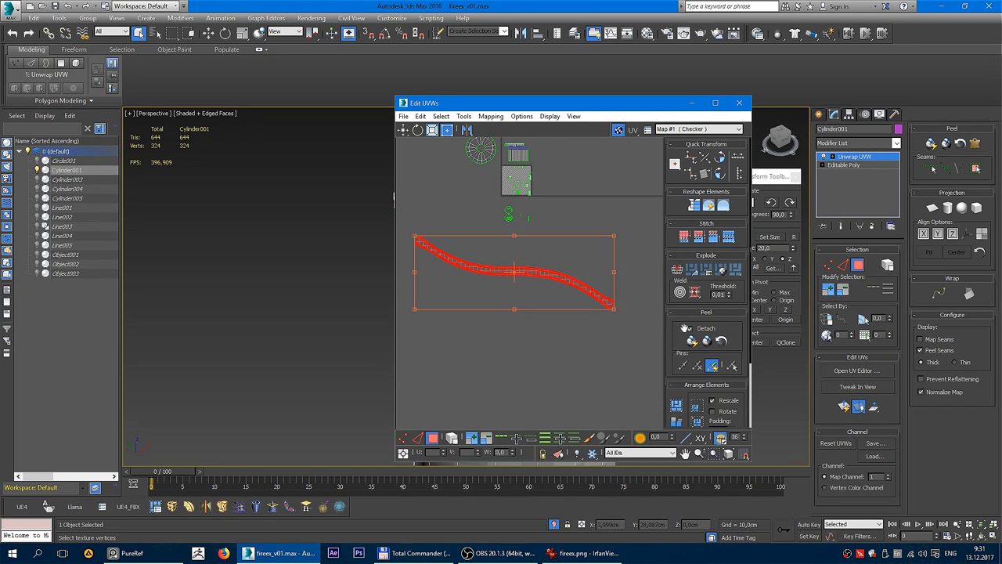
{"action": "left_click", "coordinate": [693, 348]}
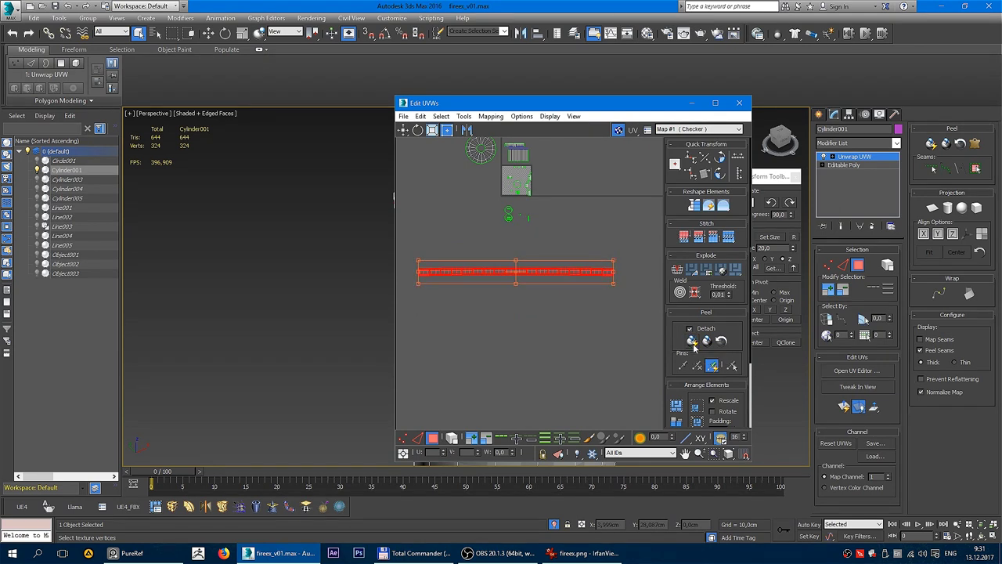
- Deselect the strip, move the Edit UVWs window aside, and frame the cylinder
{"action": "scroll", "coordinate": [624, 265], "scroll_direction": "up", "scroll_amount": 1}
{"action": "left_click", "coordinate": [577, 259]}
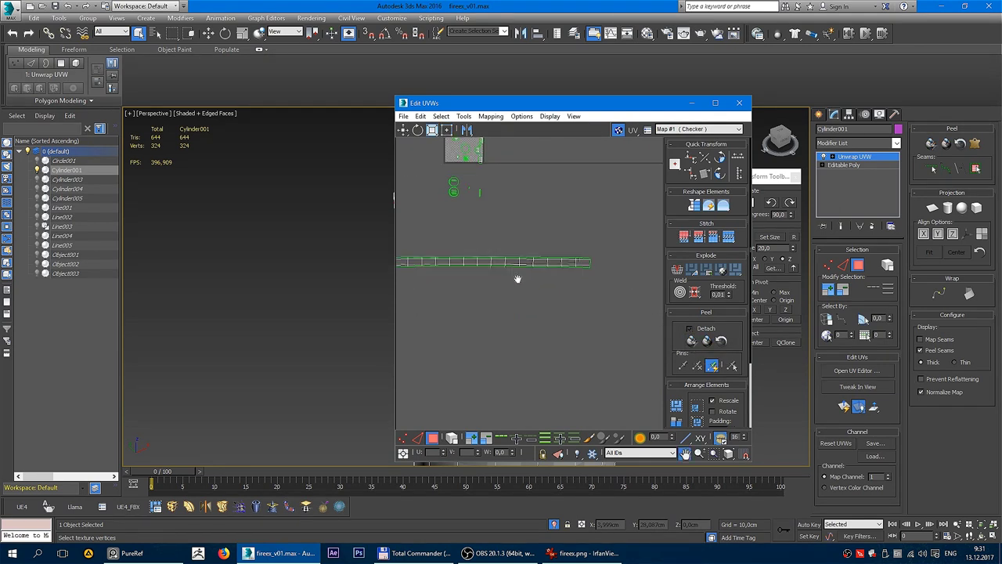
{"action": "middle_click_drag", "start_coordinate": [423, 259], "coordinate": [522, 268]}
{"action": "scroll", "coordinate": [583, 259], "scroll_direction": "down", "scroll_amount": 3}
{"action": "left_click_drag", "start_coordinate": [630, 110], "coordinate": [339, 103]}
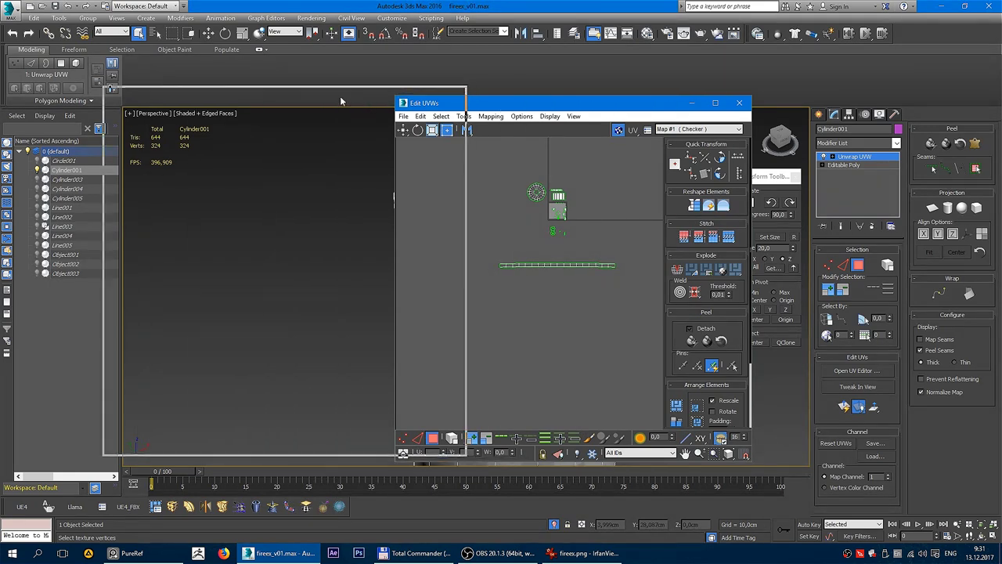
{"action": "key", "text": "z"}
{"action": "middle_click_drag", "start_coordinate": [604, 338], "coordinate": [673, 177], "text": "alt"}
{"action": "mouse_move", "coordinate": [619, 215]}
{"action": "middle_mouse_down", "text": "alt"}
{"action": "mouse_move", "coordinate": [592, 268]}
{"action": "mouse_move", "coordinate": [608, 307]}
{"action": "middle_mouse_up", "text": "alt"}
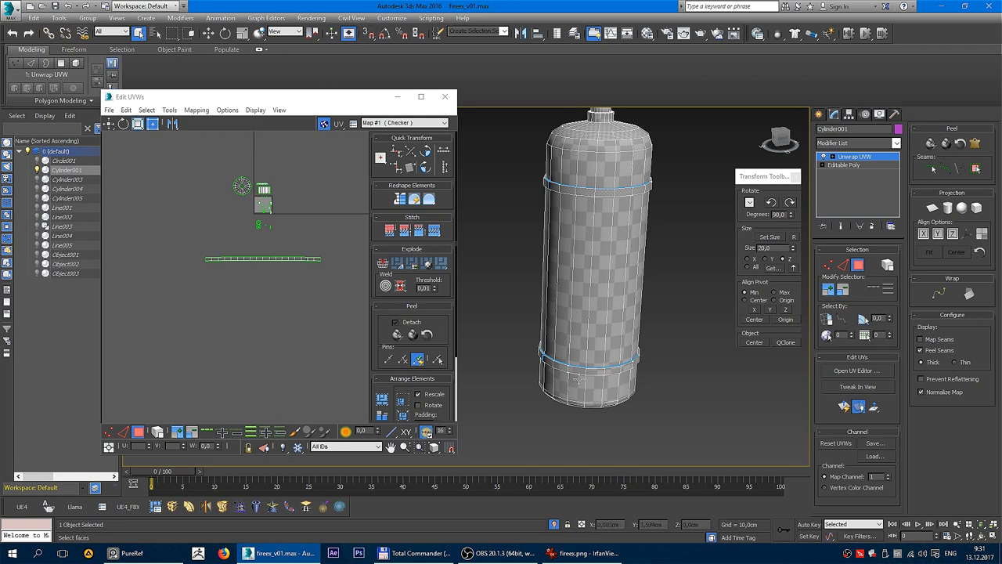
- Grow a face on the lower band to its seams and pelt-map it with Start Pelt and Start Relax
{"action": "left_click", "coordinate": [578, 367]}
{"action": "scroll", "coordinate": [593, 363], "scroll_direction": "up", "scroll_amount": 4}
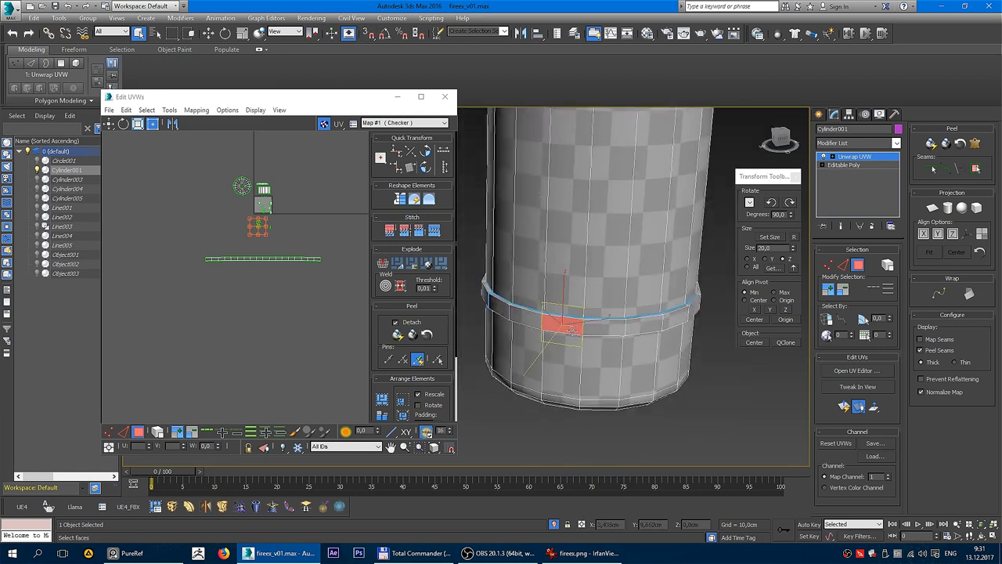
{"action": "mouse_move", "coordinate": [593, 363]}
{"action": "middle_mouse_down", "text": "alt"}
{"action": "mouse_move", "coordinate": [497, 349]}
{"action": "mouse_move", "coordinate": [582, 401]}
{"action": "middle_mouse_up", "text": "alt"}
{"action": "scroll", "coordinate": [582, 401], "scroll_direction": "down", "scroll_amount": 3}
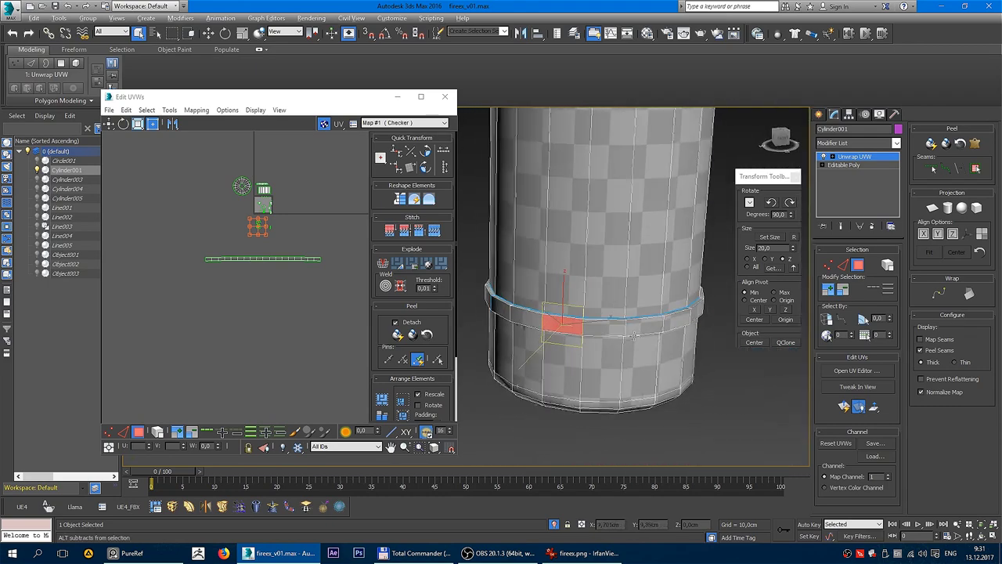
{"action": "middle_click_drag", "start_coordinate": [775, 144], "coordinate": [783, 172], "text": "alt"}
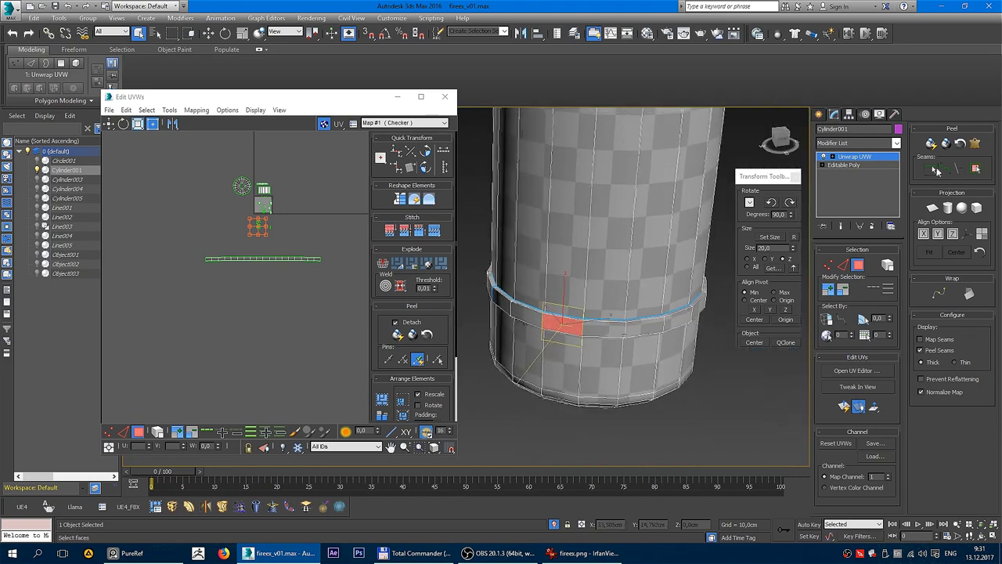
{"action": "left_click", "coordinate": [978, 170]}
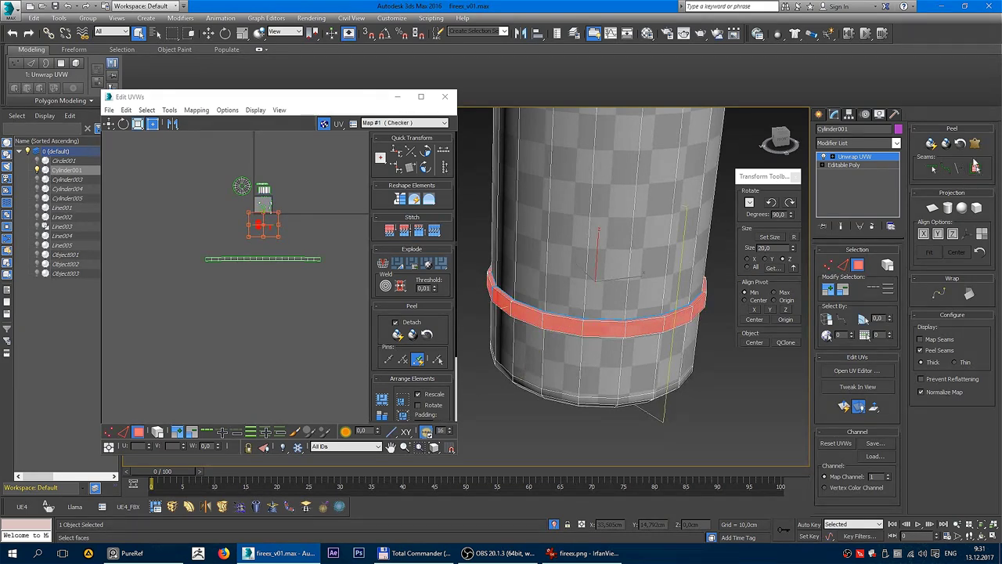
{"action": "left_click", "coordinate": [975, 143]}
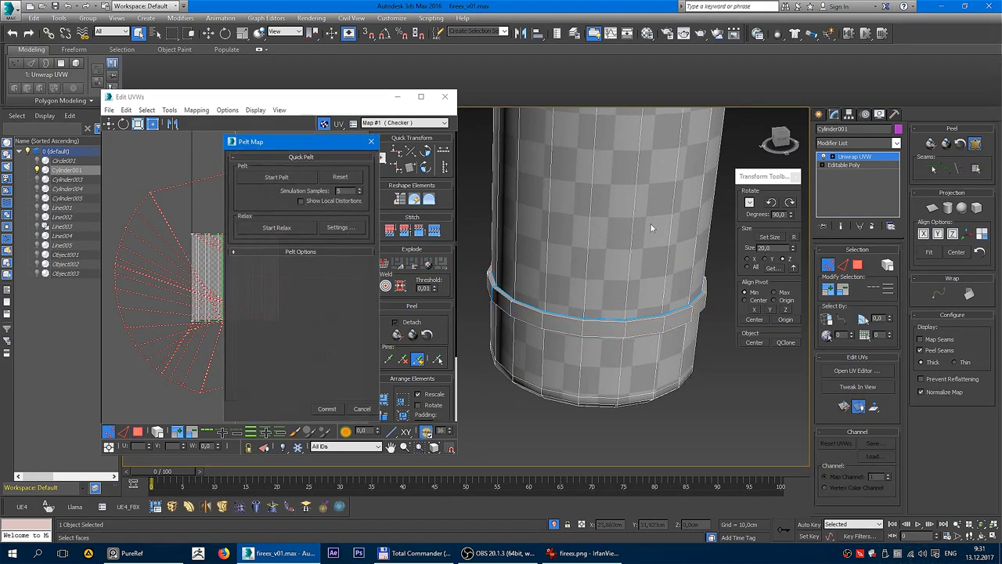
{"action": "left_click", "coordinate": [278, 177]}
{"action": "left_click", "coordinate": [278, 228]}
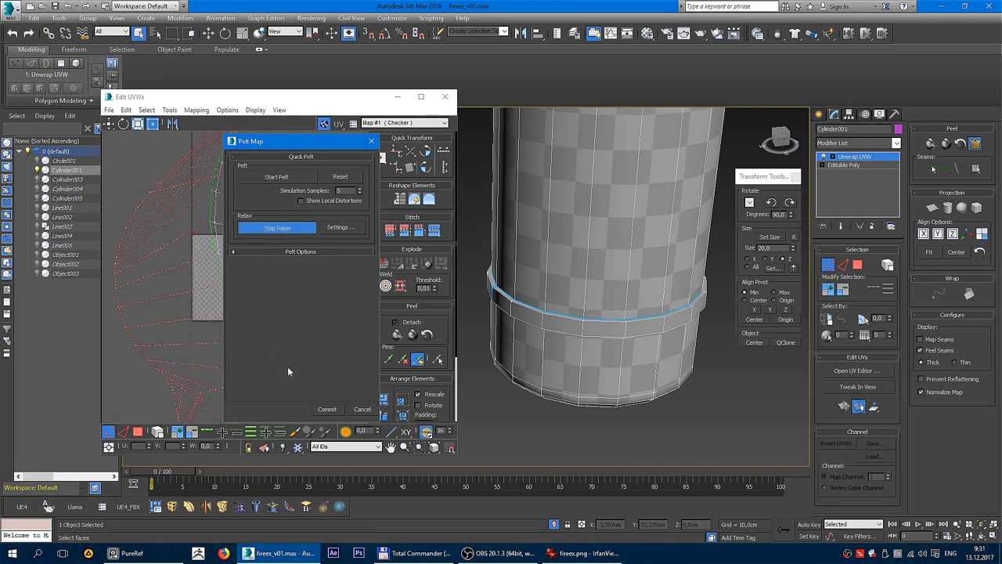
- Commit the pelt, then rotate and straighten the strip and place it below the other strip
{"action": "left_click", "coordinate": [328, 409]}
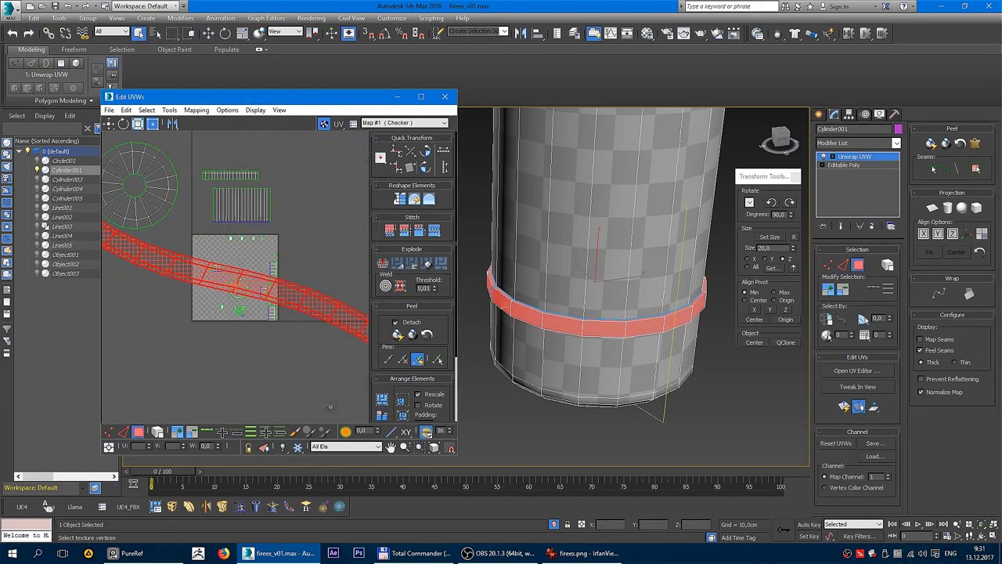
{"action": "scroll", "coordinate": [239, 244], "scroll_direction": "down", "scroll_amount": 5}
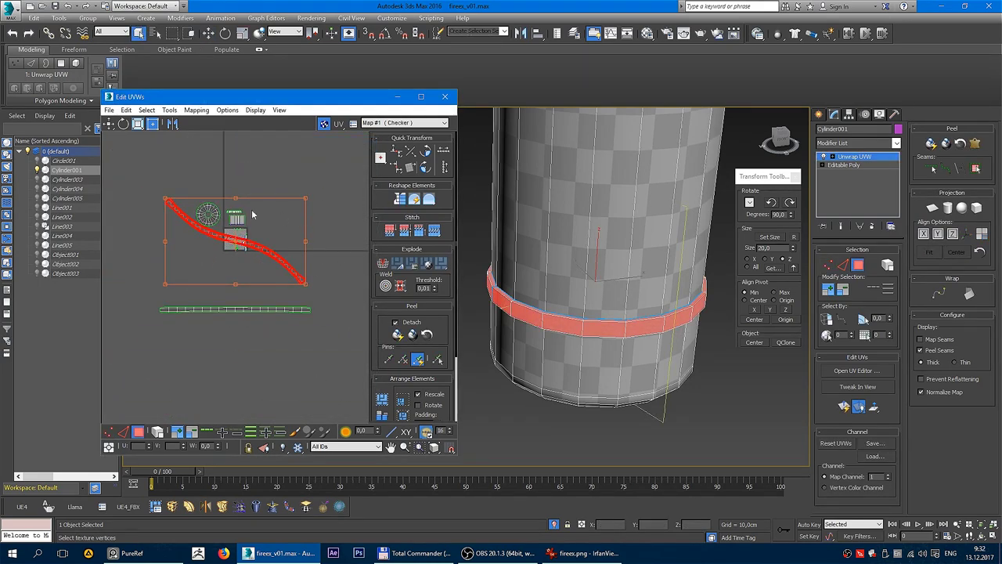
{"action": "left_click_drag", "start_coordinate": [240, 203], "coordinate": [267, 235]}
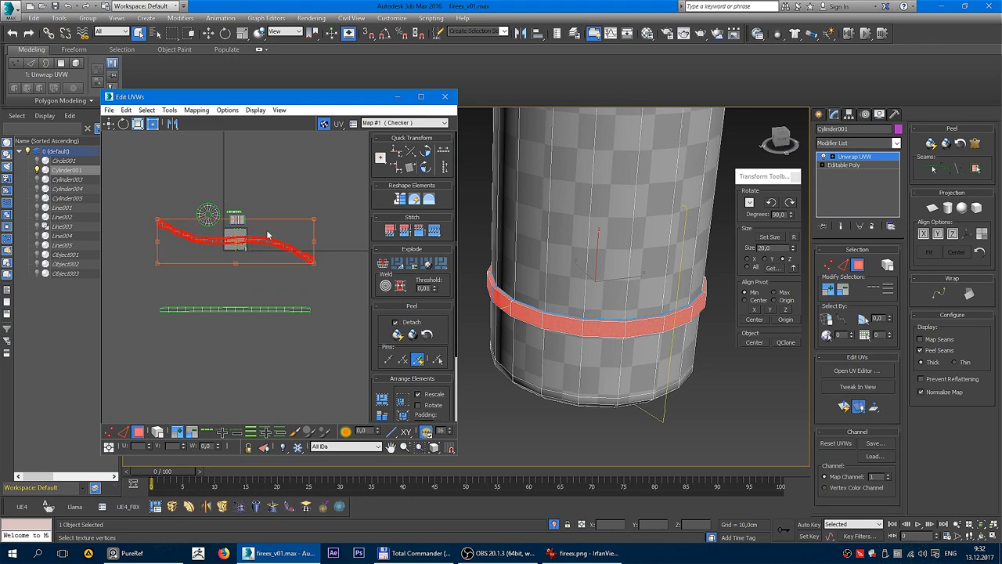
{"action": "left_click", "coordinate": [399, 336]}
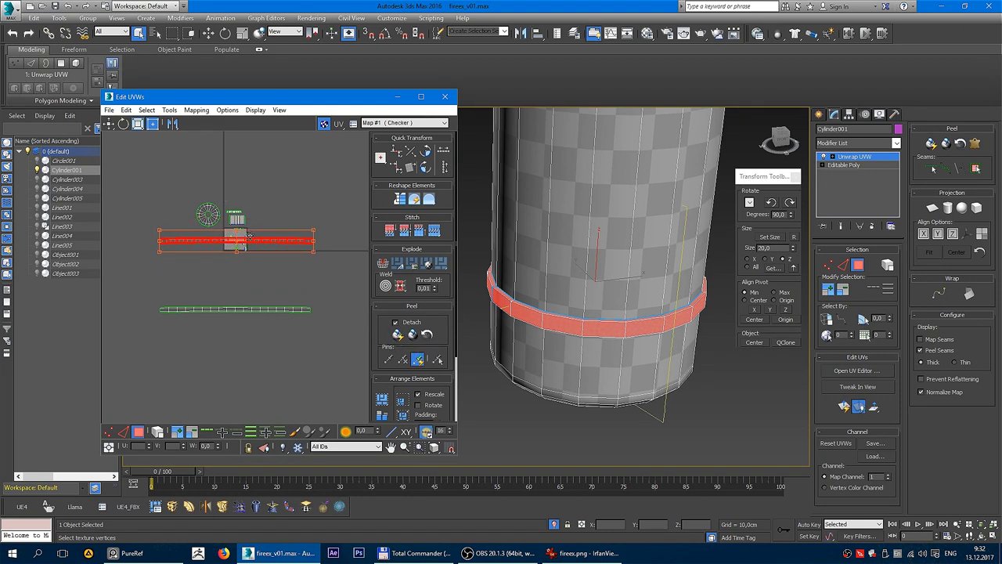
{"action": "left_click_drag", "start_coordinate": [249, 235], "coordinate": [252, 324]}
{"action": "left_click", "coordinate": [470, 239]}
- Select the circular cap UV island in the Edit UVWs window
{"action": "scroll", "coordinate": [653, 165], "scroll_direction": "down", "scroll_amount": 3}
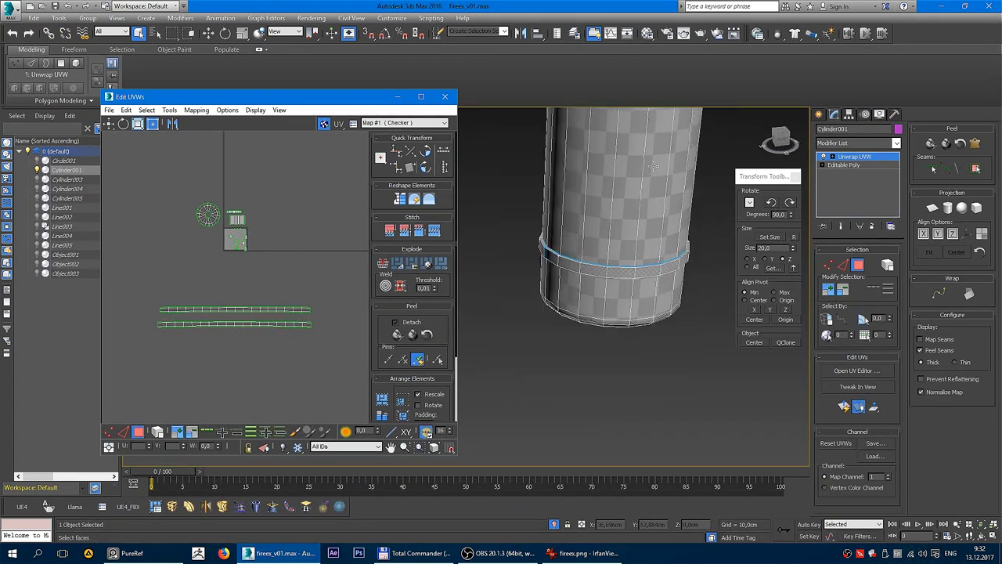
{"action": "scroll", "coordinate": [653, 166], "scroll_direction": "down", "scroll_amount": 2}
{"action": "middle_click_drag", "start_coordinate": [627, 195], "coordinate": [605, 232], "text": "alt"}
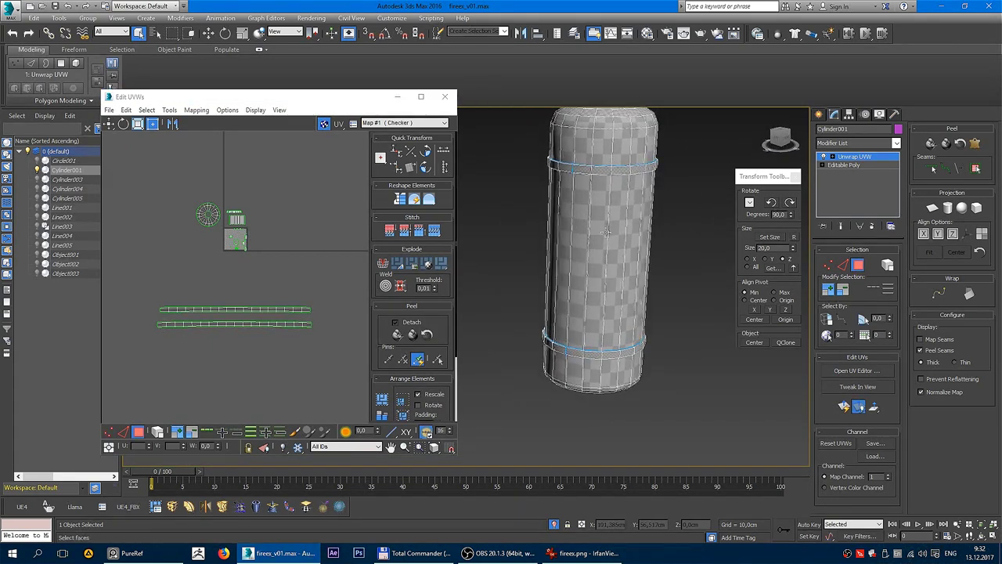
{"action": "scroll", "coordinate": [230, 249], "scroll_direction": "up", "scroll_amount": 5}
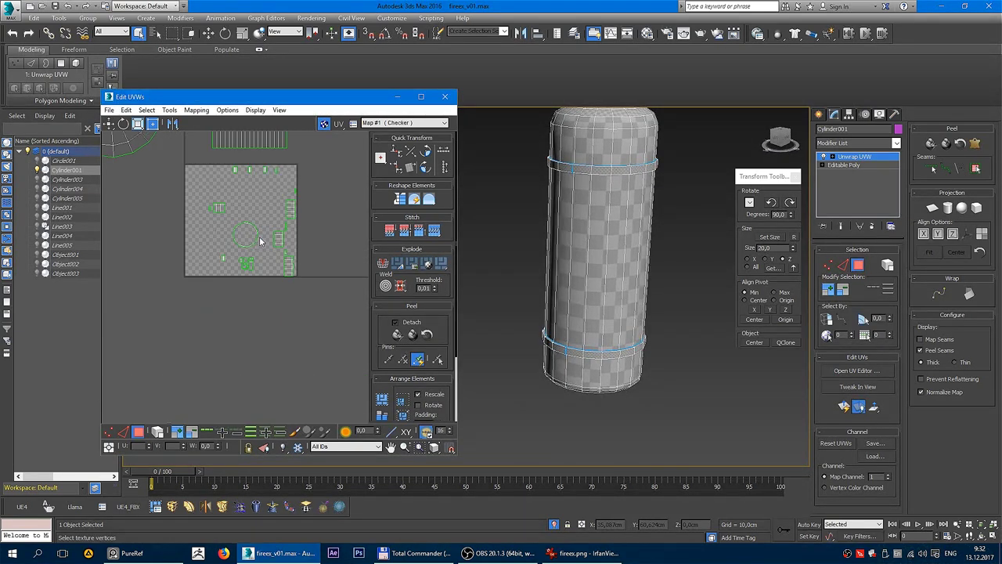
{"action": "scroll", "coordinate": [248, 231], "scroll_direction": "up", "scroll_amount": 3}
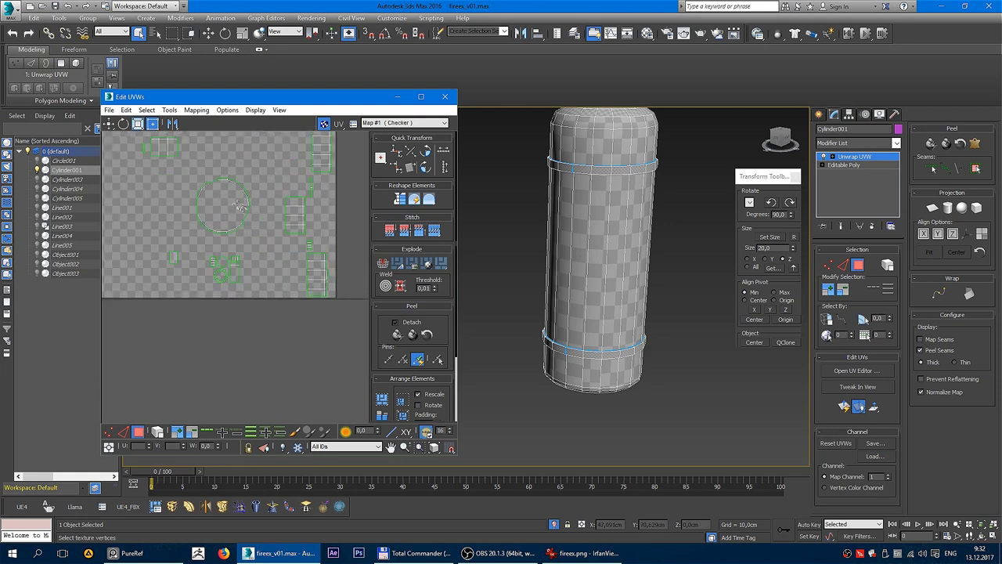
{"action": "left_click_drag", "start_coordinate": [256, 249], "coordinate": [195, 176]}
{"action": "scroll", "coordinate": [223, 207], "scroll_direction": "down", "scroll_amount": 3}
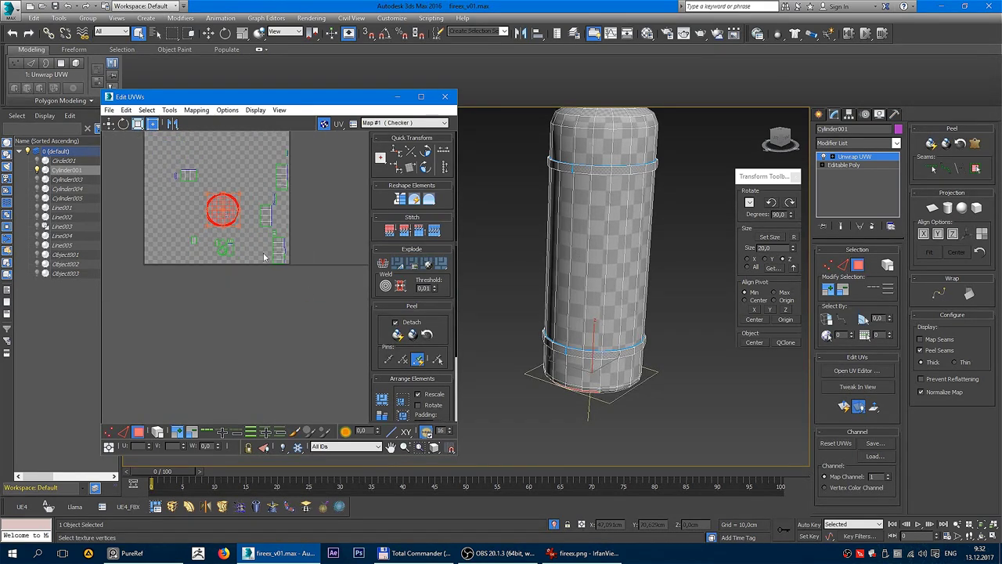
- Orbit the viewport to inspect the bottom cap from below and return focus to the UV editor
{"action": "mouse_move", "coordinate": [595, 258]}
{"action": "middle_mouse_down", "text": "alt"}
{"action": "mouse_move", "coordinate": [579, 313]}
{"action": "mouse_move", "coordinate": [596, 335]}
{"action": "middle_mouse_up", "text": "alt"}
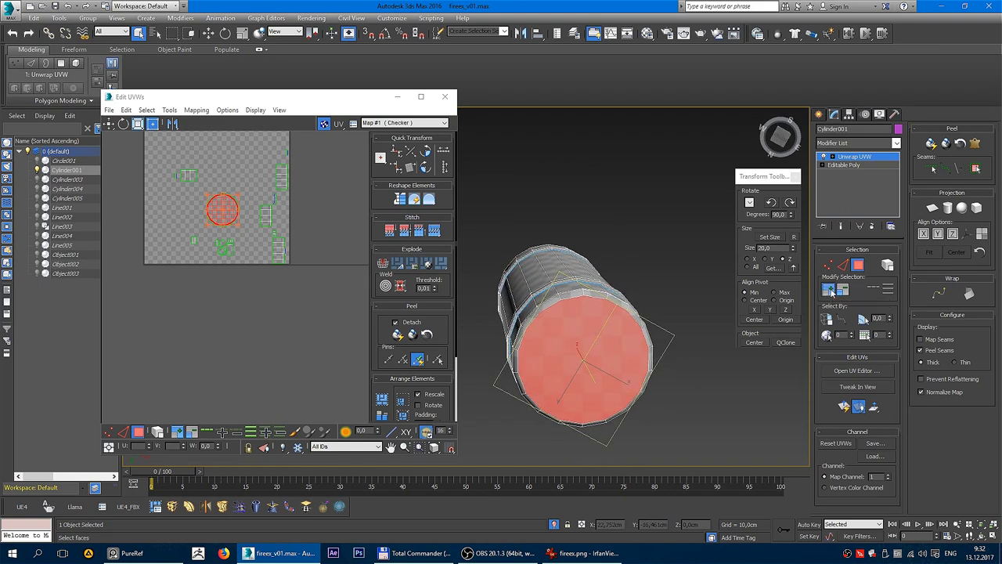
{"action": "mouse_move", "coordinate": [548, 407]}
{"action": "middle_mouse_down", "text": "alt"}
{"action": "mouse_move", "coordinate": [540, 359]}
{"action": "mouse_move", "coordinate": [570, 321]}
{"action": "middle_mouse_up", "text": "alt"}
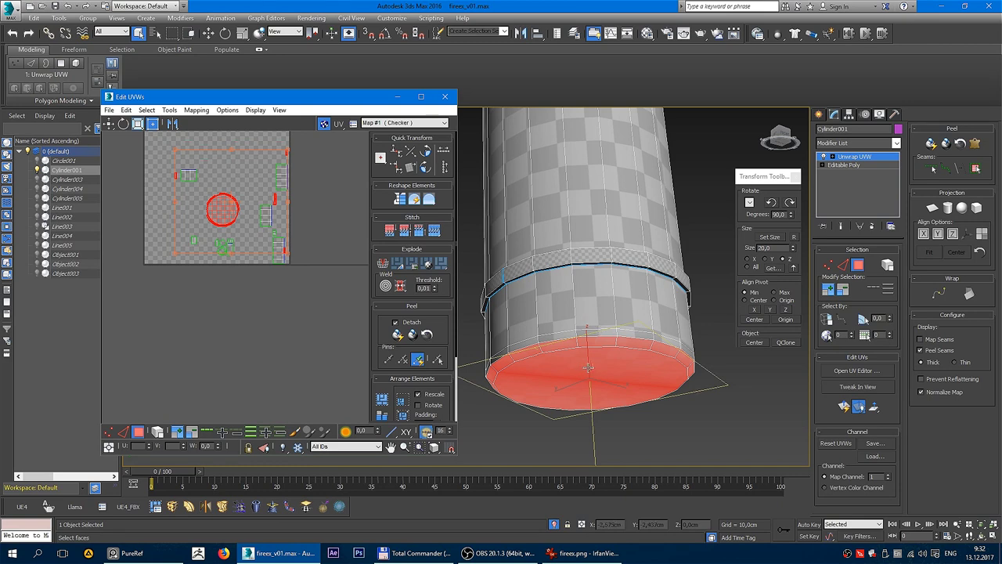
{"action": "middle_click_drag", "start_coordinate": [588, 368], "coordinate": [530, 379], "text": "alt"}
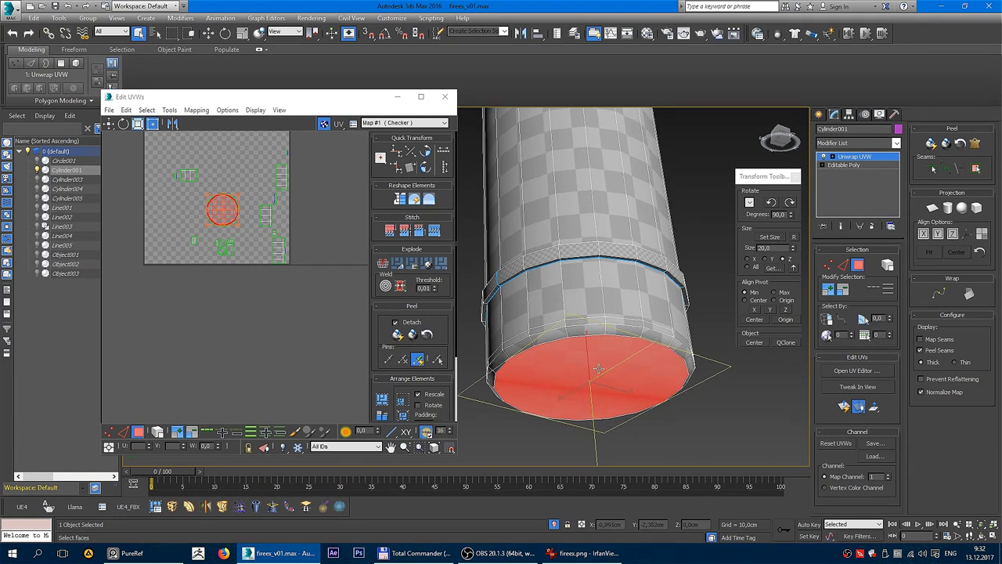
{"action": "left_click", "coordinate": [221, 209]}
- Detach the cap's UVs with Detach Edge Verts, then undo the stray island move
{"action": "right_click", "coordinate": [217, 202]}
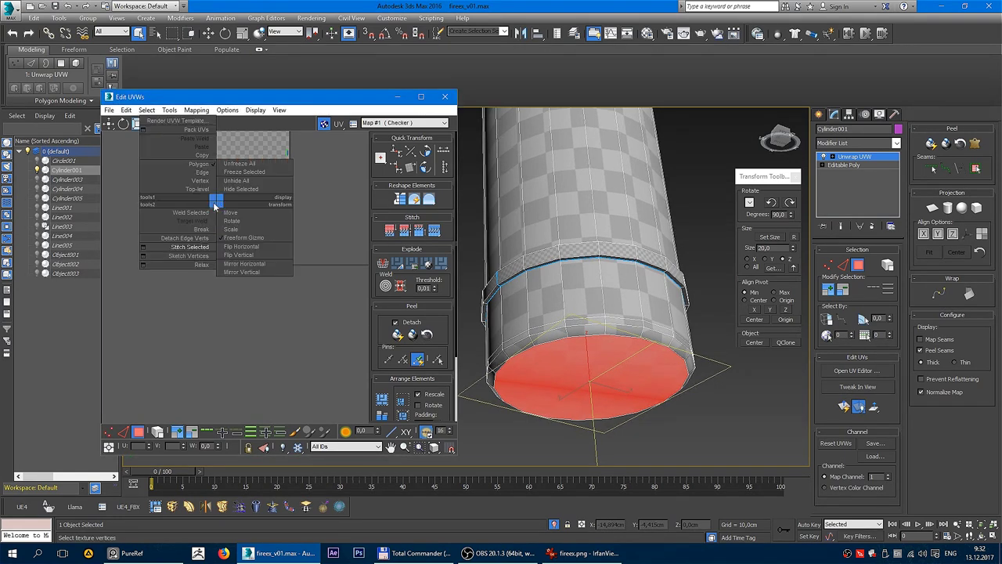
{"action": "left_click", "coordinate": [186, 238]}
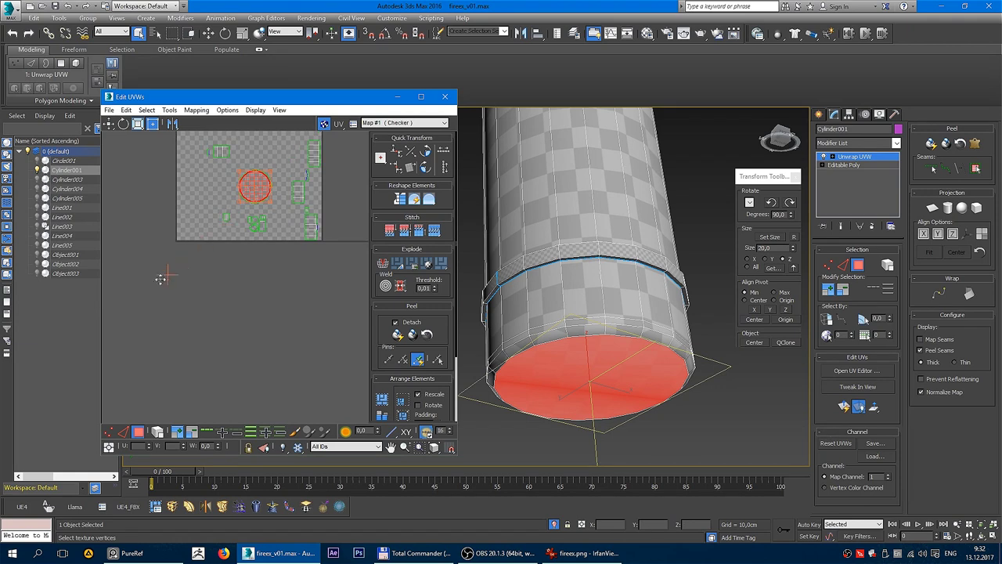
{"action": "left_click_drag", "start_coordinate": [258, 191], "coordinate": [182, 285]}
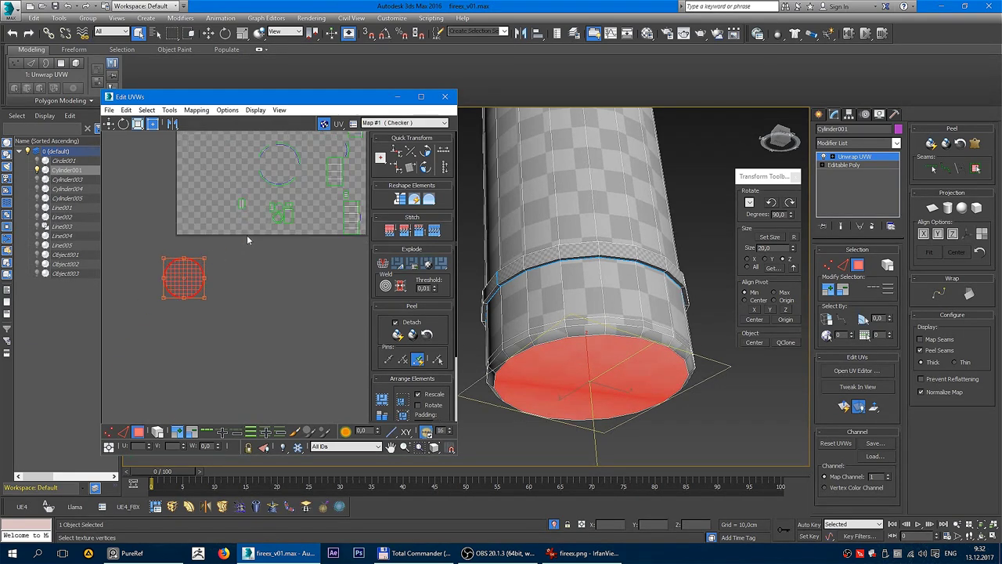
{"action": "key", "text": "ctrl+z"}
{"action": "scroll", "coordinate": [278, 250], "scroll_direction": "up", "scroll_amount": 3}
{"action": "left_click", "coordinate": [294, 249]}
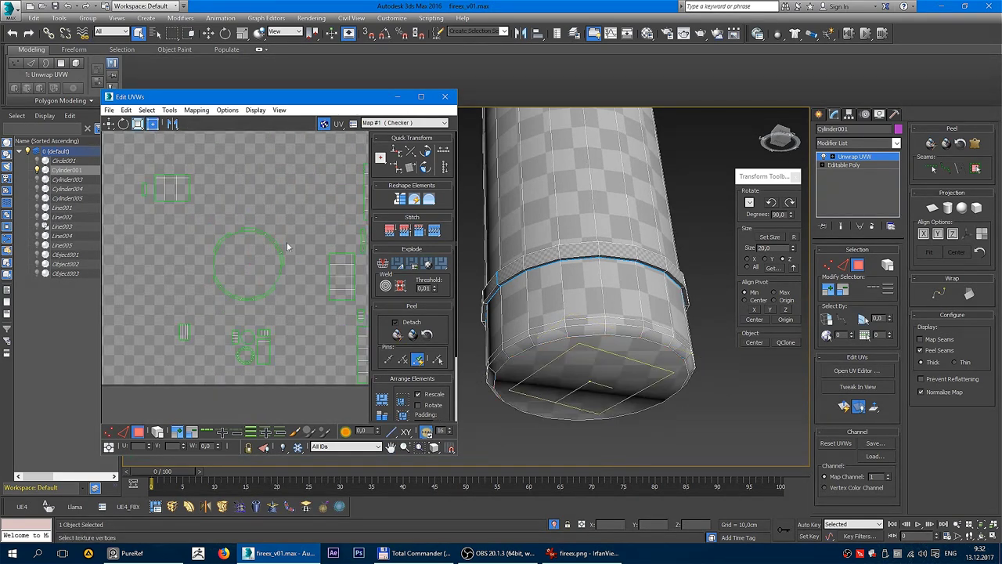
- Reselect and detach the cap island again, then move it down-left outside the 0–1 tile
{"action": "scroll", "coordinate": [261, 259], "scroll_direction": "up", "scroll_amount": 4}
{"action": "left_click", "coordinate": [180, 242]}
{"action": "right_click", "coordinate": [221, 234]}
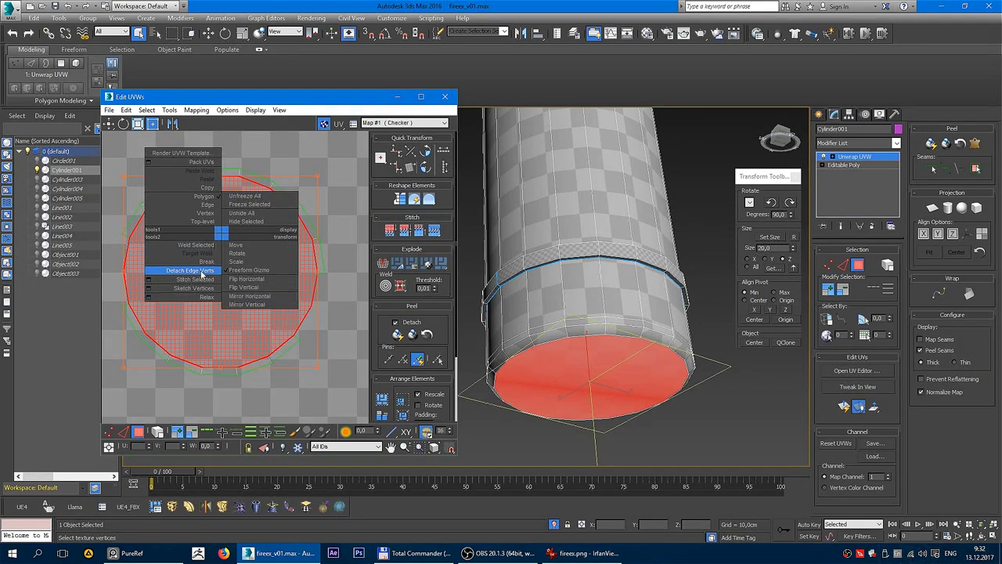
{"action": "left_click", "coordinate": [199, 274]}
{"action": "scroll", "coordinate": [218, 264], "scroll_direction": "down", "scroll_amount": 4}
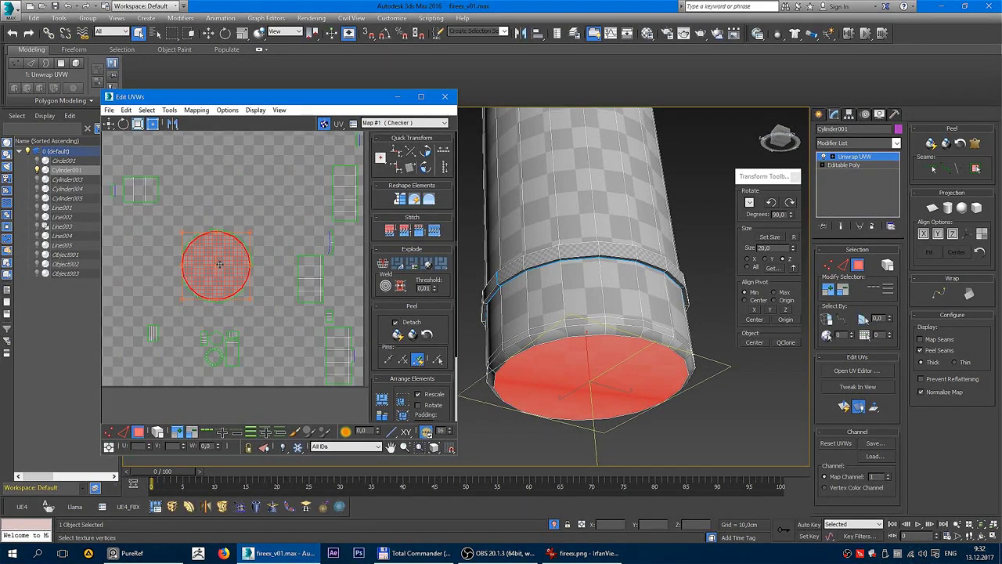
{"action": "mouse_move", "coordinate": [219, 264]}
{"action": "middle_mouse_down"}
{"action": "mouse_move", "coordinate": [171, 355]}
{"action": "mouse_move", "coordinate": [294, 202]}
{"action": "middle_mouse_up"}
{"action": "left_click_drag", "start_coordinate": [293, 202], "coordinate": [178, 337]}
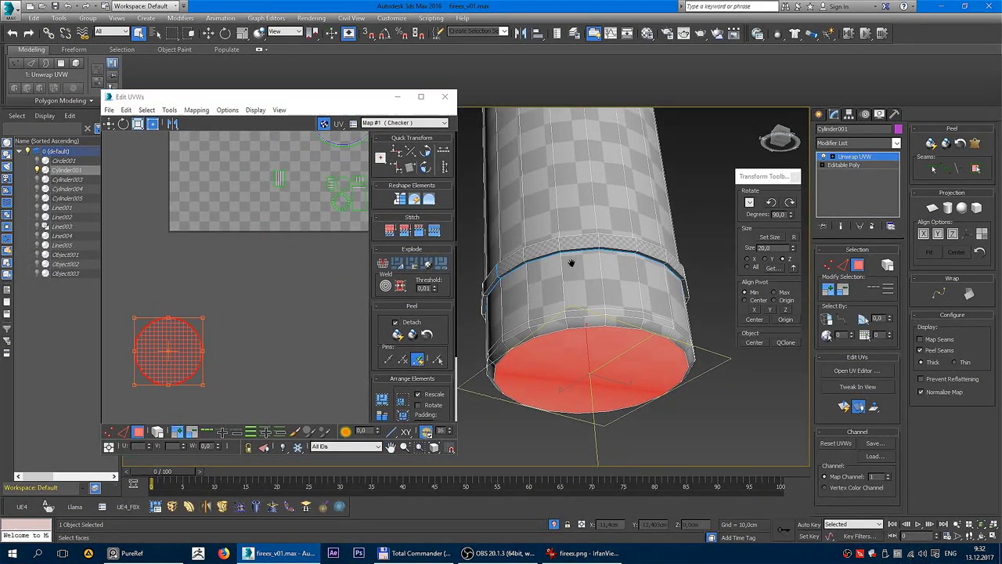
{"action": "middle_click_drag", "start_coordinate": [454, 264], "coordinate": [570, 252], "text": "alt"}
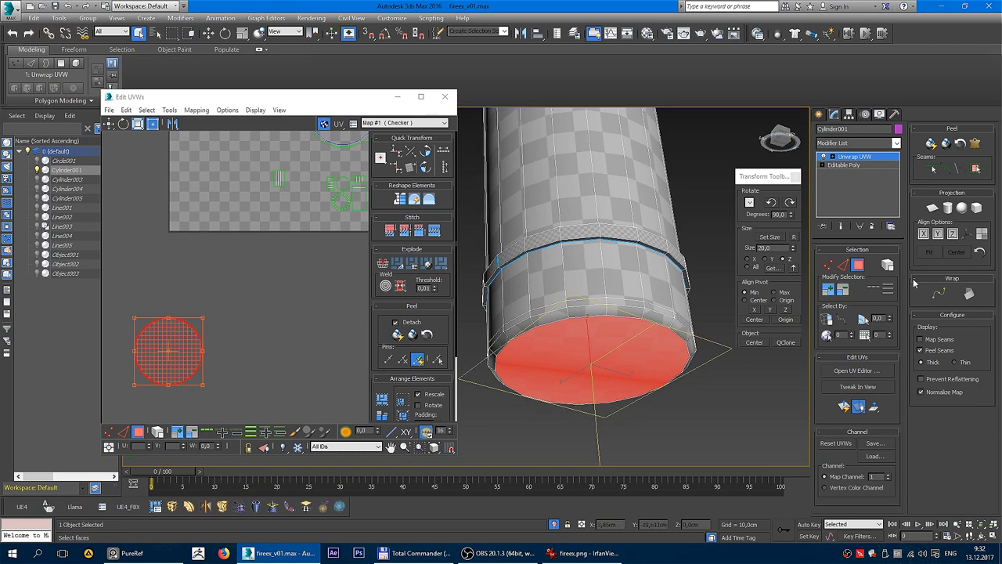
- Grow the face selection up the side walls to the seam, then deselect the bottom cap faces
{"action": "left_click", "coordinate": [827, 290]}
{"action": "left_click", "coordinate": [827, 290]}
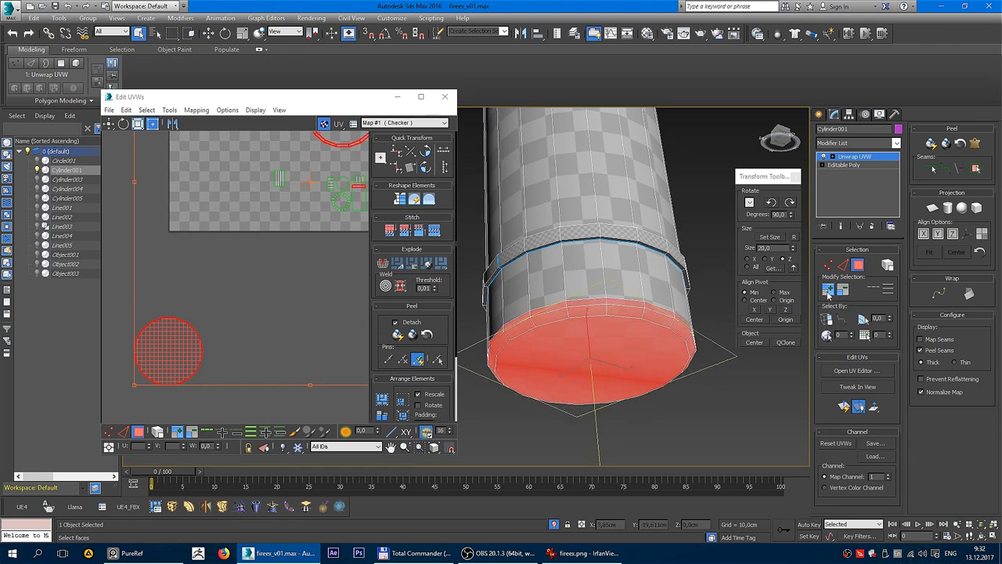
{"action": "left_click", "coordinate": [828, 291]}
{"action": "left_click", "coordinate": [573, 370], "text": "alt"}
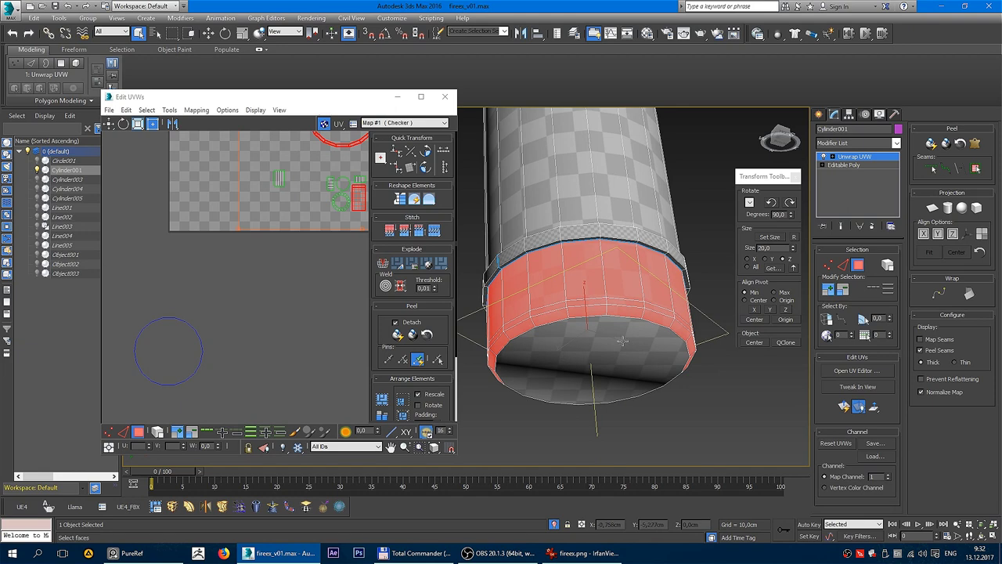
- Switch to face selection and nudge the selected UV islands slightly right and up
{"action": "middle_click_drag", "start_coordinate": [331, 246], "coordinate": [237, 352]}
{"action": "scroll", "coordinate": [207, 312], "scroll_direction": "down", "scroll_amount": 2}
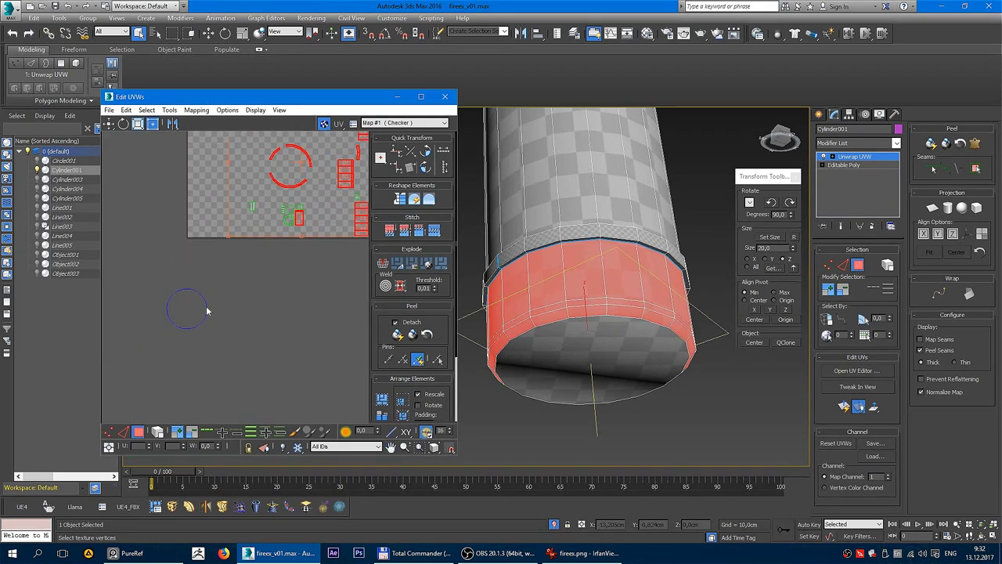
{"action": "scroll", "coordinate": [211, 315], "scroll_direction": "down", "scroll_amount": 2}
{"action": "scroll", "coordinate": [211, 315], "scroll_direction": "down", "scroll_amount": 1}
{"action": "middle_click_drag", "start_coordinate": [224, 312], "coordinate": [279, 323]}
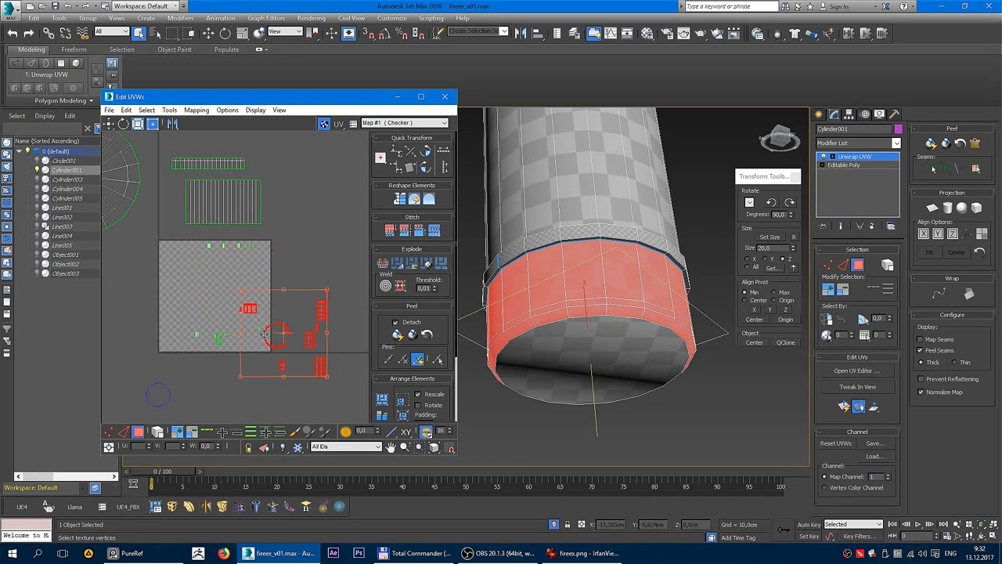
{"action": "key", "text": "3"}
{"action": "left_click_drag", "start_coordinate": [280, 322], "coordinate": [319, 315]}
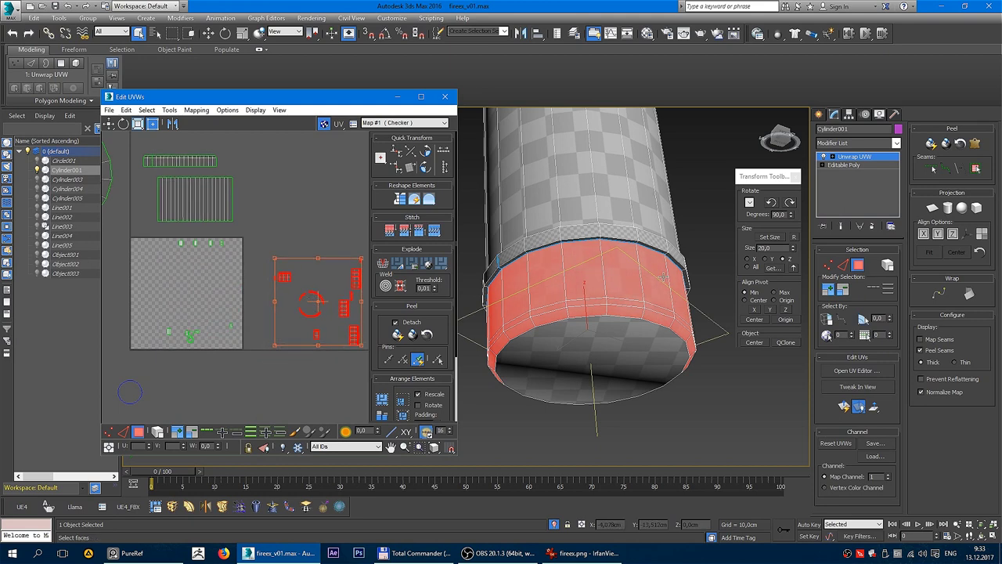
{"action": "middle_click_drag", "start_coordinate": [574, 313], "coordinate": [578, 311], "text": "alt"}
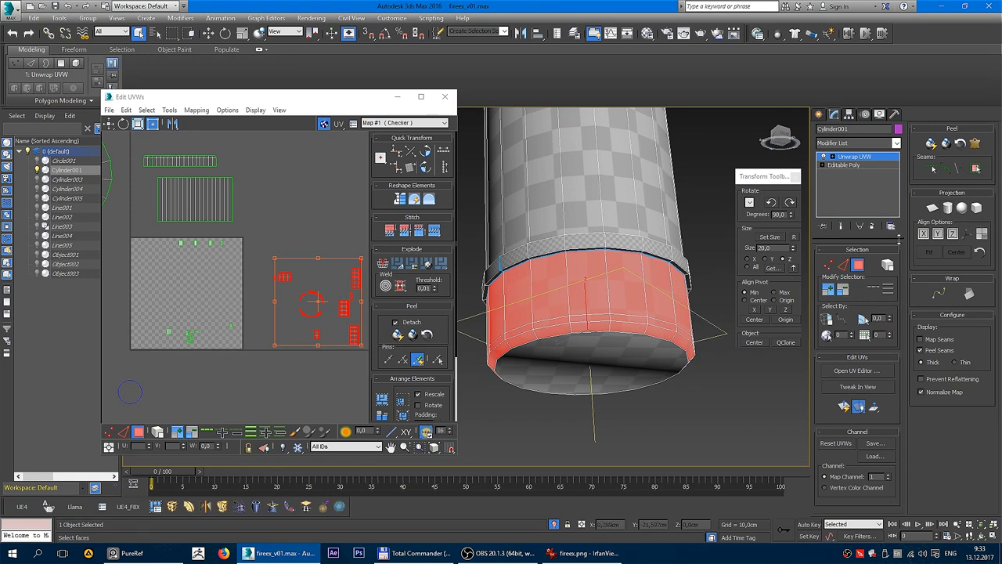
- Apply a Cylindrical Map to the band faces and align the gizmo along Z
{"action": "left_click", "coordinate": [947, 208]}
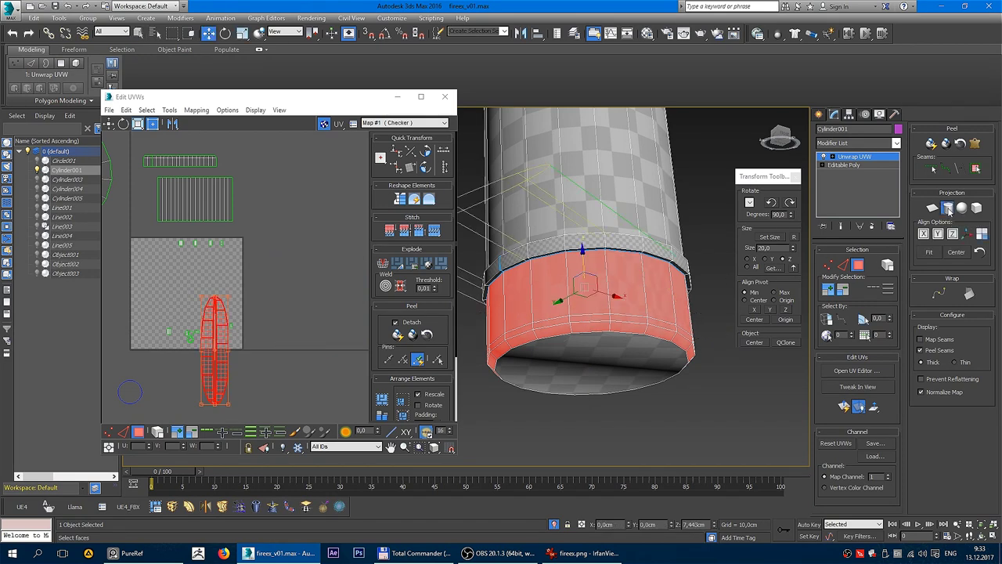
{"action": "mouse_move", "coordinate": [595, 329]}
{"action": "middle_mouse_down", "text": "alt"}
{"action": "mouse_move", "coordinate": [604, 278]}
{"action": "mouse_move", "coordinate": [639, 291]}
{"action": "middle_mouse_up", "text": "alt"}
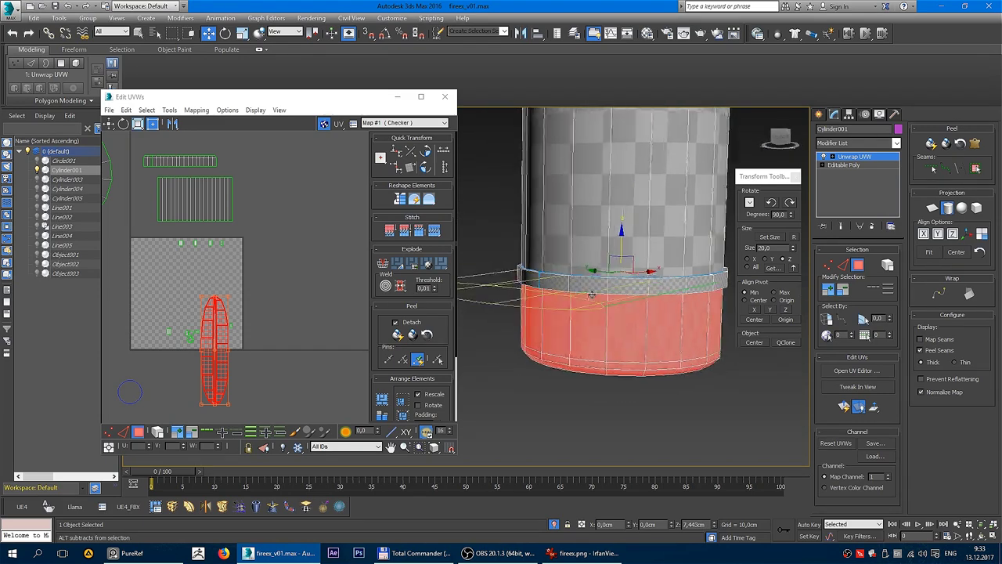
{"action": "left_click", "coordinate": [923, 235]}
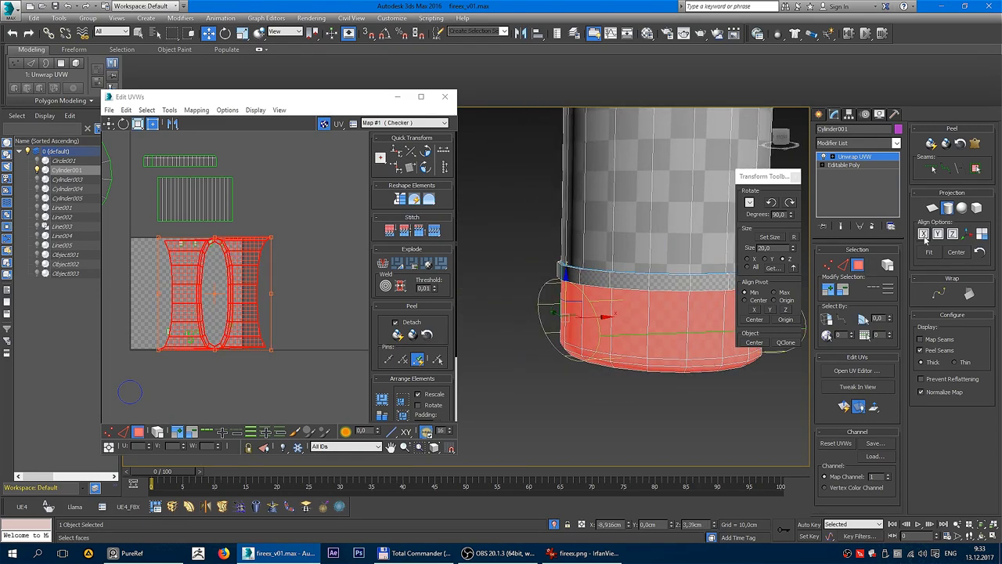
{"action": "left_click", "coordinate": [937, 235]}
{"action": "left_click", "coordinate": [952, 234]}
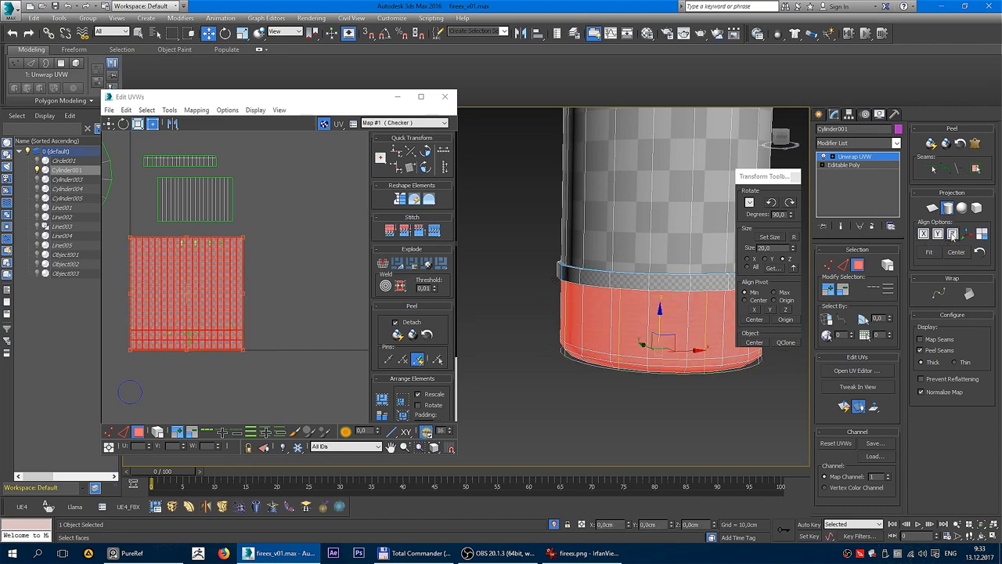
{"action": "mouse_move", "coordinate": [613, 290]}
{"action": "middle_mouse_down", "text": "alt"}
{"action": "mouse_move", "coordinate": [556, 307]}
{"action": "mouse_move", "coordinate": [597, 312]}
{"action": "middle_mouse_up", "text": "alt"}
{"action": "middle_click_drag", "start_coordinate": [612, 296], "coordinate": [879, 233], "text": "alt"}
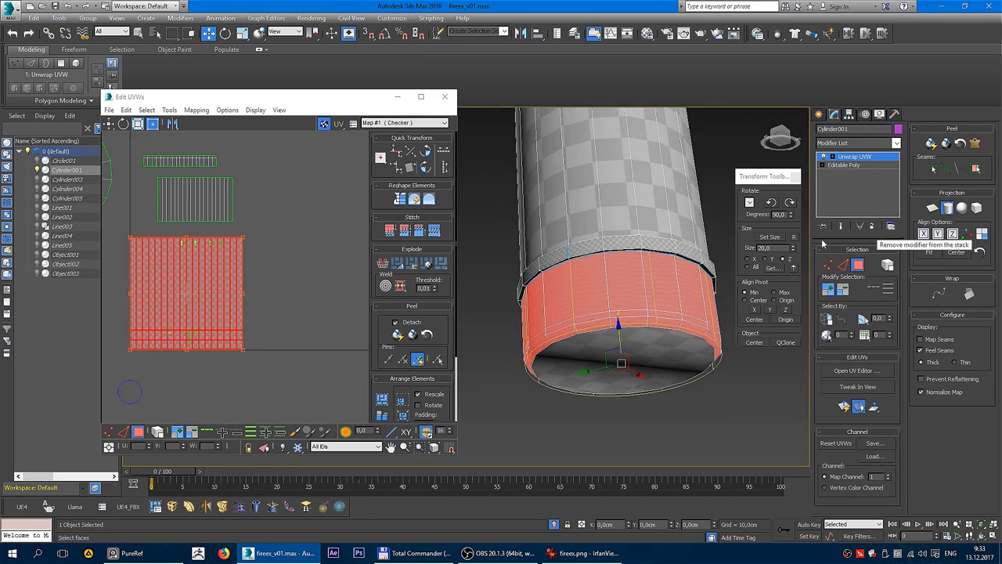
- Turn off Cylindrical Map, move the band's UV grid off the tile and deselect
{"action": "left_click", "coordinate": [950, 209]}
{"action": "left_click", "coordinate": [951, 211]}
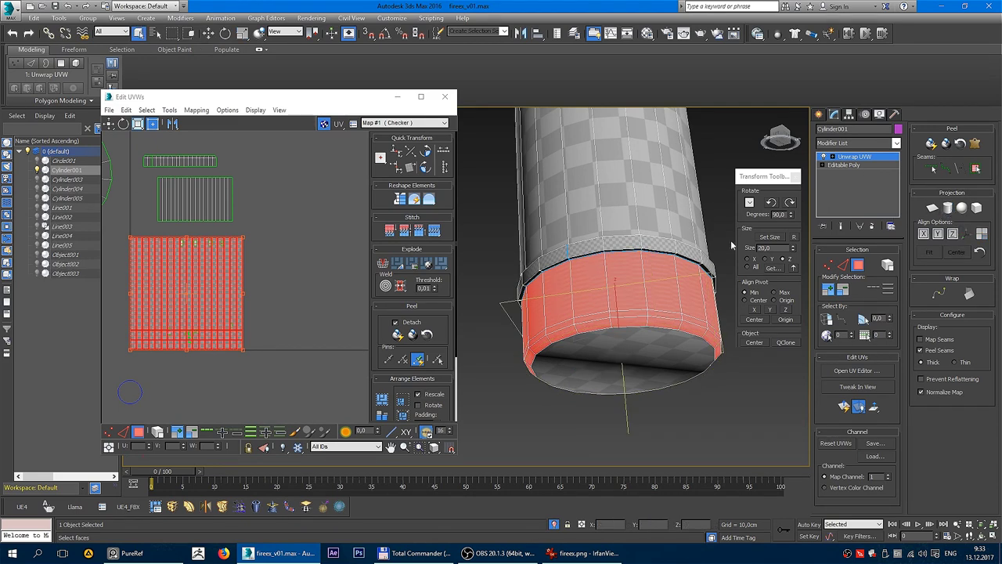
{"action": "scroll", "coordinate": [235, 258], "scroll_direction": "down", "scroll_amount": 3}
{"action": "left_click_drag", "start_coordinate": [221, 271], "coordinate": [318, 280]}
{"action": "scroll", "coordinate": [318, 281], "scroll_direction": "up", "scroll_amount": 2}
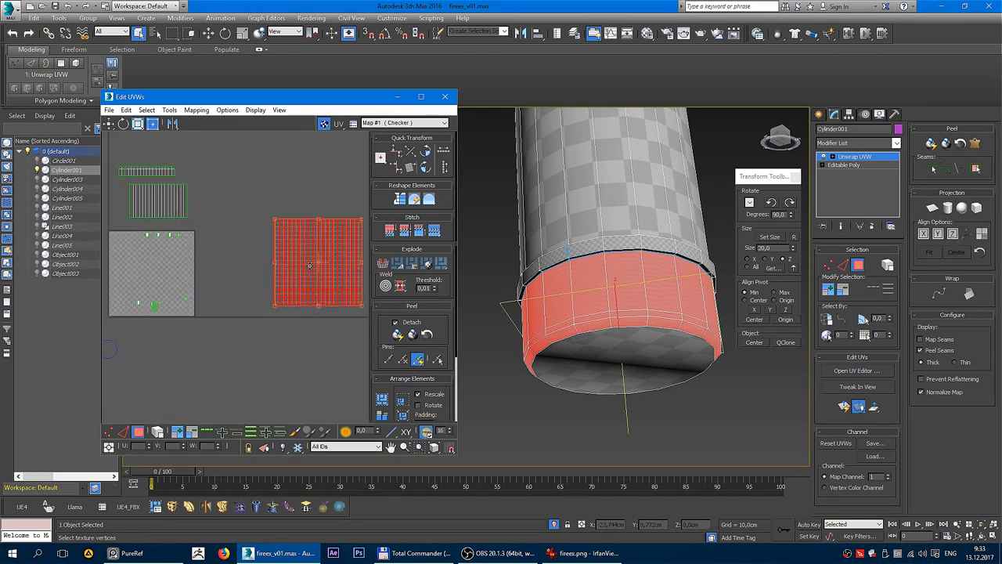
{"action": "mouse_move", "coordinate": [327, 265]}
{"action": "middle_mouse_down"}
{"action": "mouse_move", "coordinate": [248, 275]}
{"action": "mouse_move", "coordinate": [286, 294]}
{"action": "middle_mouse_up"}
{"action": "left_click", "coordinate": [246, 185]}
{"action": "scroll", "coordinate": [266, 250], "scroll_direction": "up", "scroll_amount": 5}
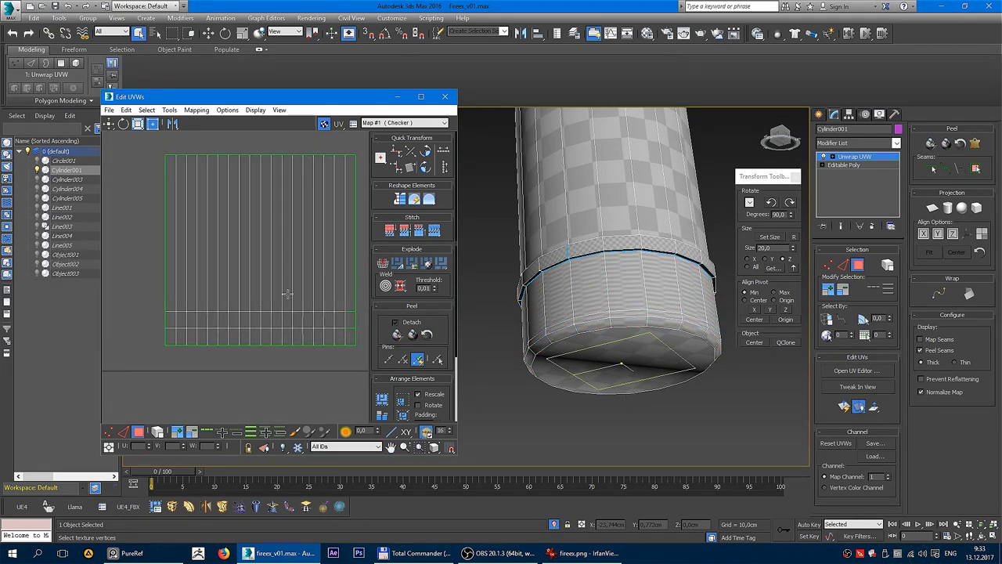
- In edge mode, select one vertical edge column of the lower band
{"action": "mouse_move", "coordinate": [651, 308]}
{"action": "middle_mouse_down", "text": "alt"}
{"action": "mouse_move", "coordinate": [528, 347]}
{"action": "mouse_move", "coordinate": [475, 347]}
{"action": "mouse_move", "coordinate": [631, 319]}
{"action": "mouse_move", "coordinate": [497, 313]}
{"action": "mouse_move", "coordinate": [635, 337]}
{"action": "mouse_move", "coordinate": [604, 317]}
{"action": "middle_mouse_up", "text": "alt"}
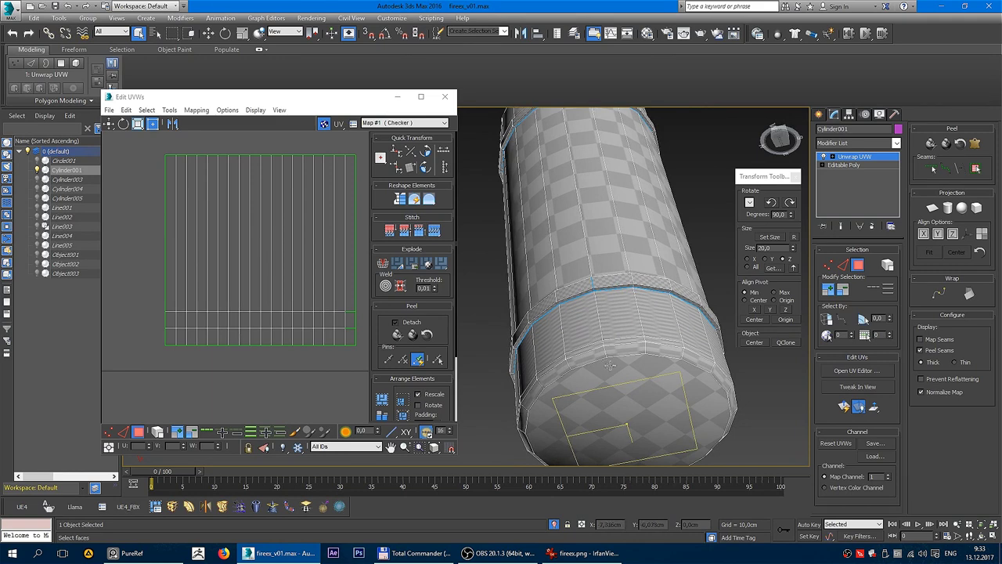
{"action": "middle_click_drag", "start_coordinate": [611, 354], "coordinate": [561, 343], "text": "alt"}
{"action": "left_click", "coordinate": [562, 343]}
{"action": "key", "text": "2"}
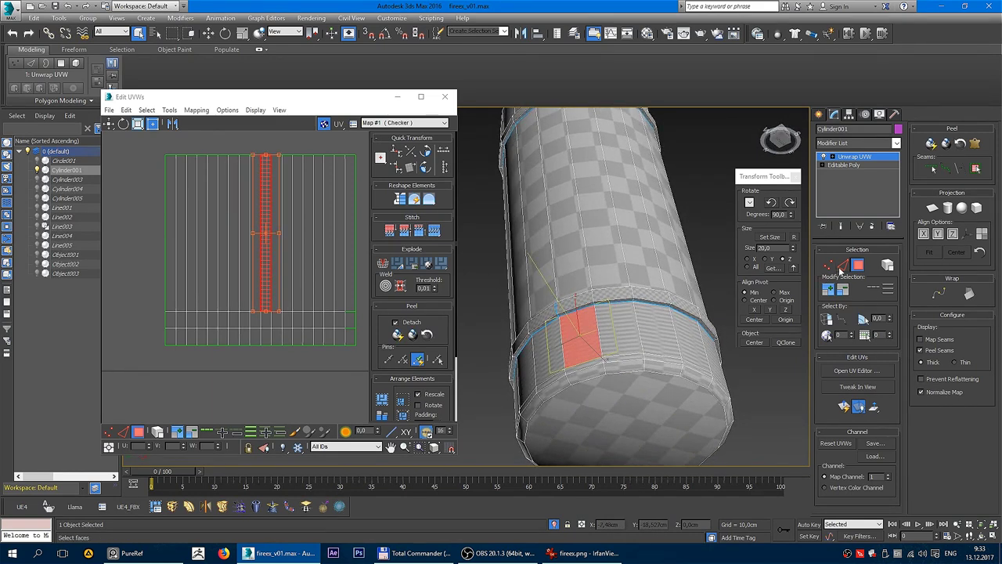
{"action": "key", "text": "ctrl+a"}
{"action": "left_click", "coordinate": [561, 353]}
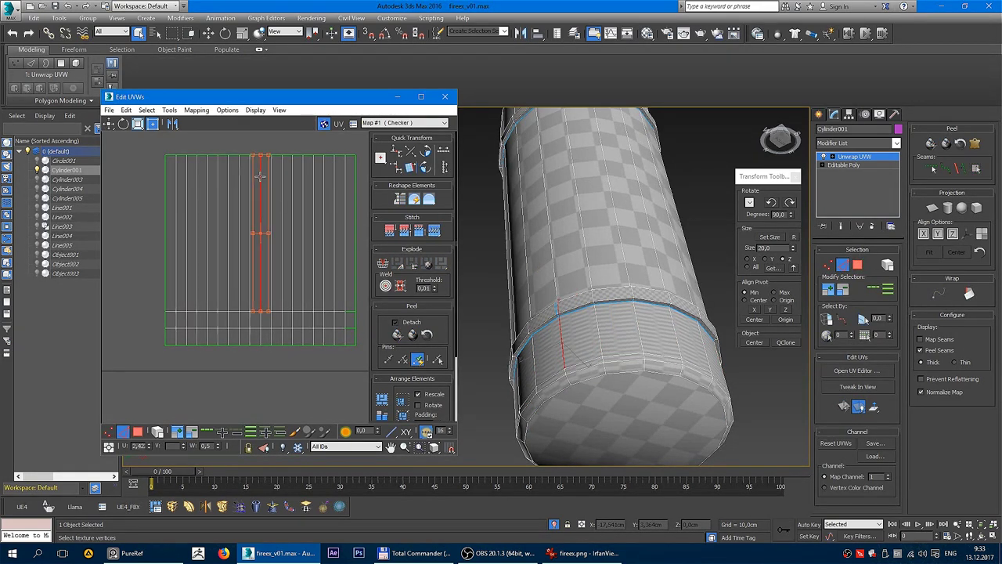
{"action": "scroll", "coordinate": [263, 331], "scroll_direction": "up", "scroll_amount": 2}
{"action": "left_click", "coordinate": [255, 335]}
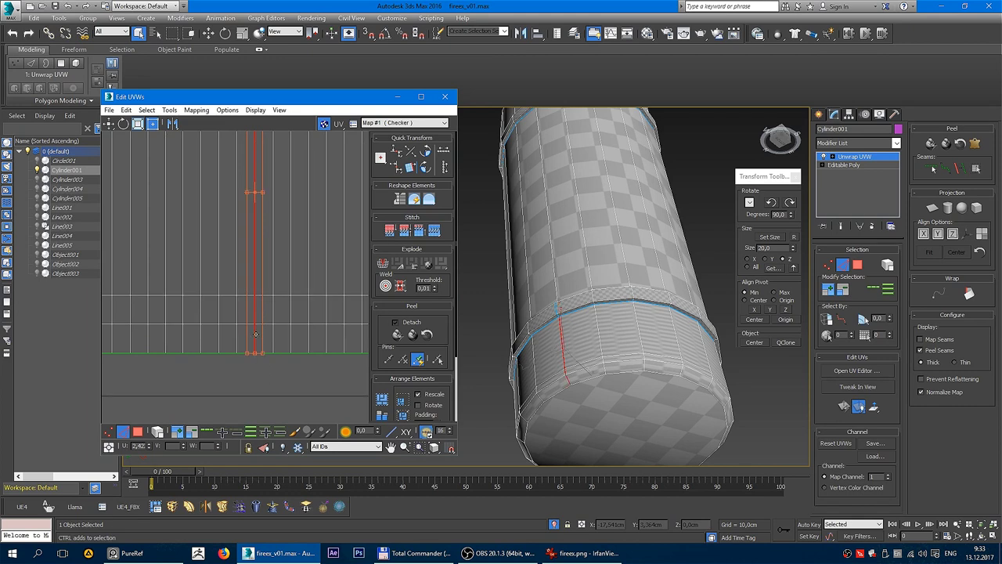
- Break the UVs along the selected edge and select the split column
{"action": "right_click", "coordinate": [262, 289]}
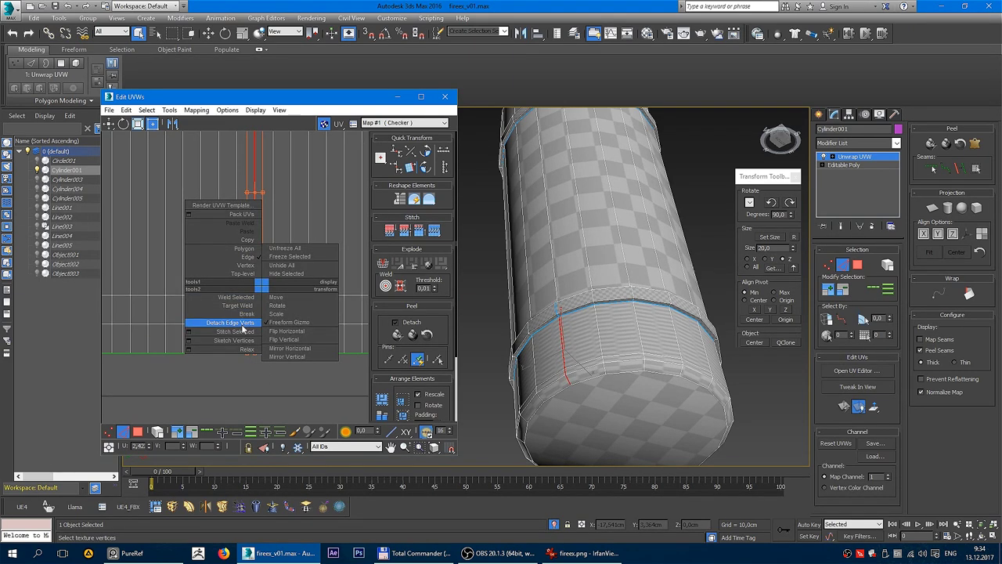
{"action": "left_click", "coordinate": [246, 314]}
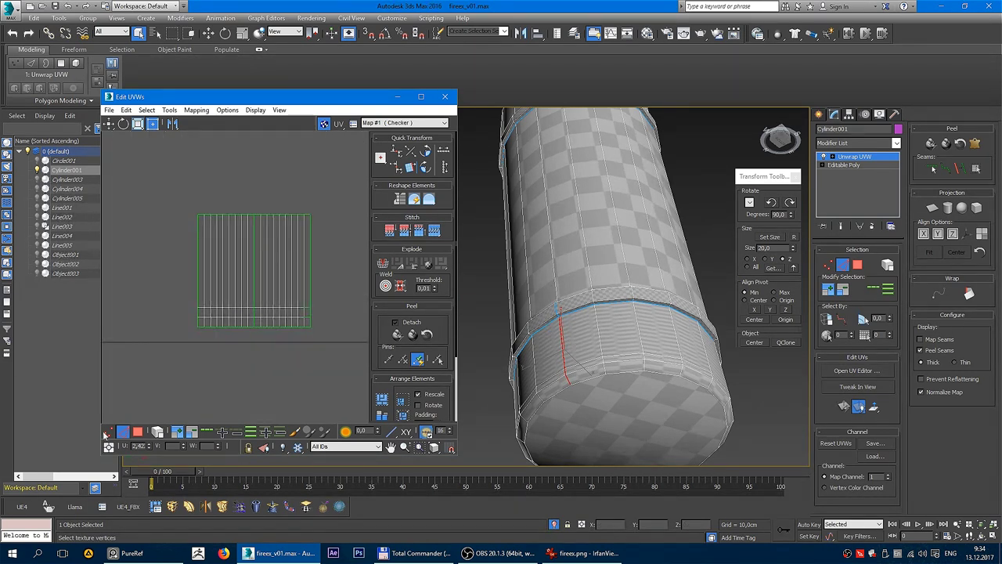
{"action": "scroll", "coordinate": [184, 283], "scroll_direction": "up", "scroll_amount": 1}
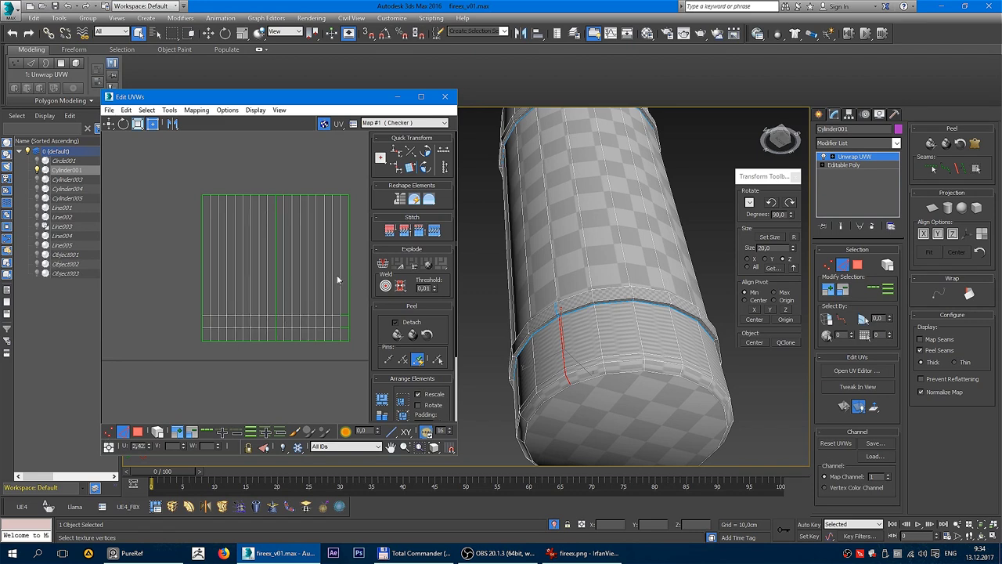
{"action": "scroll", "coordinate": [348, 289], "scroll_direction": "up", "scroll_amount": 2}
{"action": "left_click", "coordinate": [310, 293]}
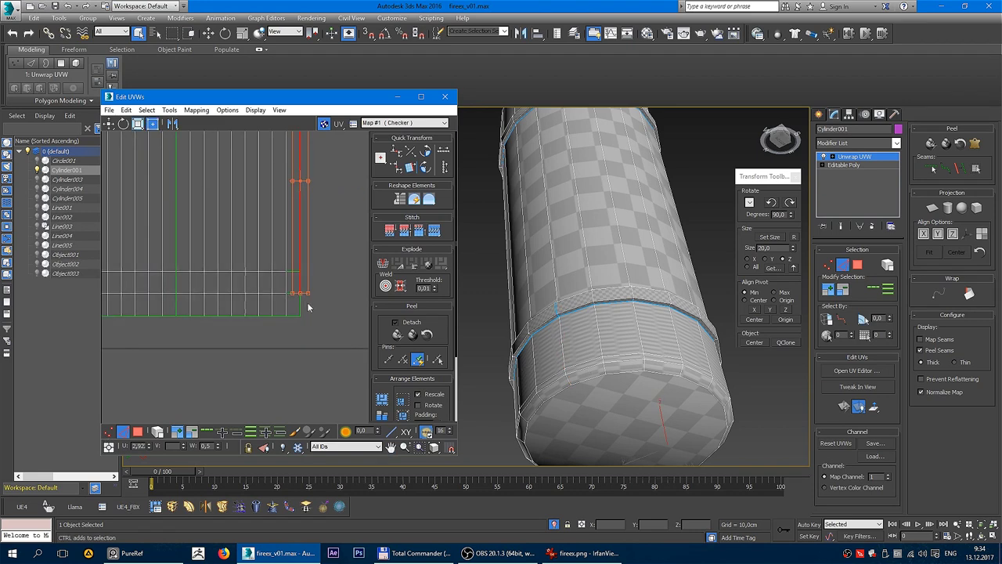
- Stitch the selected seam with Stitch Selected, then select and clear the vertical UV column
{"action": "right_click", "coordinate": [295, 249]}
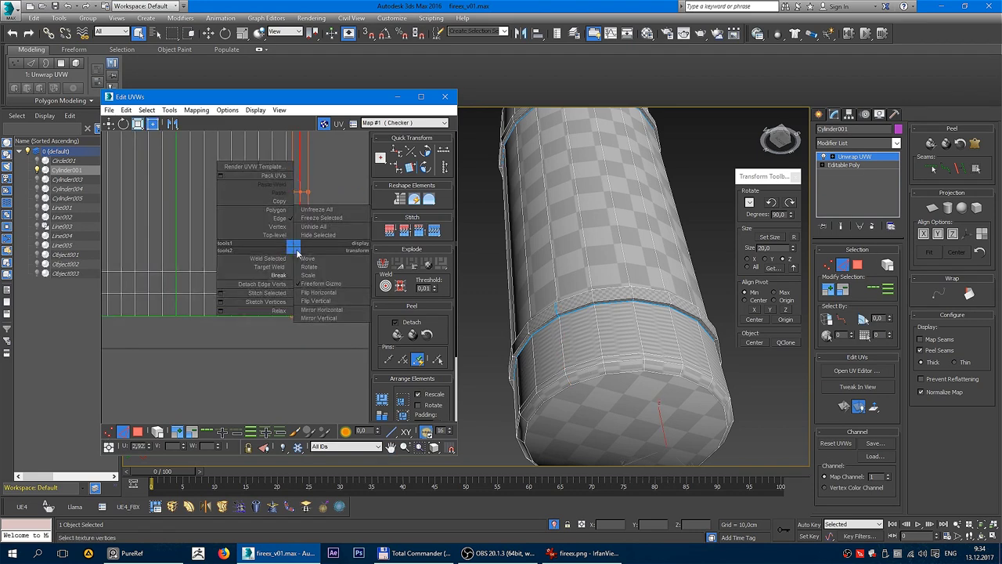
{"action": "left_click", "coordinate": [266, 292]}
{"action": "scroll", "coordinate": [289, 327], "scroll_direction": "down", "scroll_amount": 1}
{"action": "left_click", "coordinate": [289, 326]}
{"action": "scroll", "coordinate": [292, 339], "scroll_direction": "up", "scroll_amount": 2}
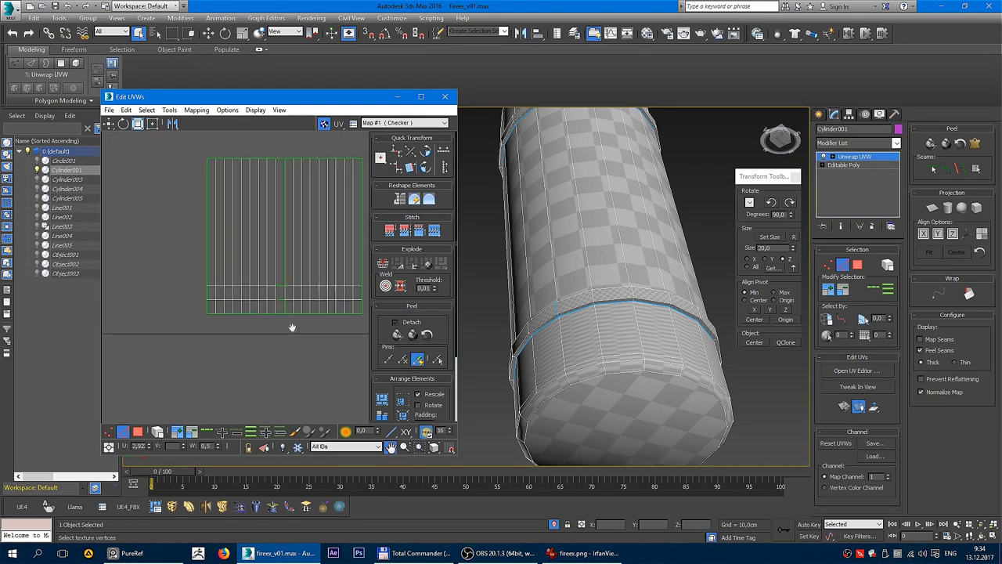
{"action": "scroll", "coordinate": [288, 314], "scroll_direction": "up", "scroll_amount": 2}
{"action": "double_click", "coordinate": [287, 313]}
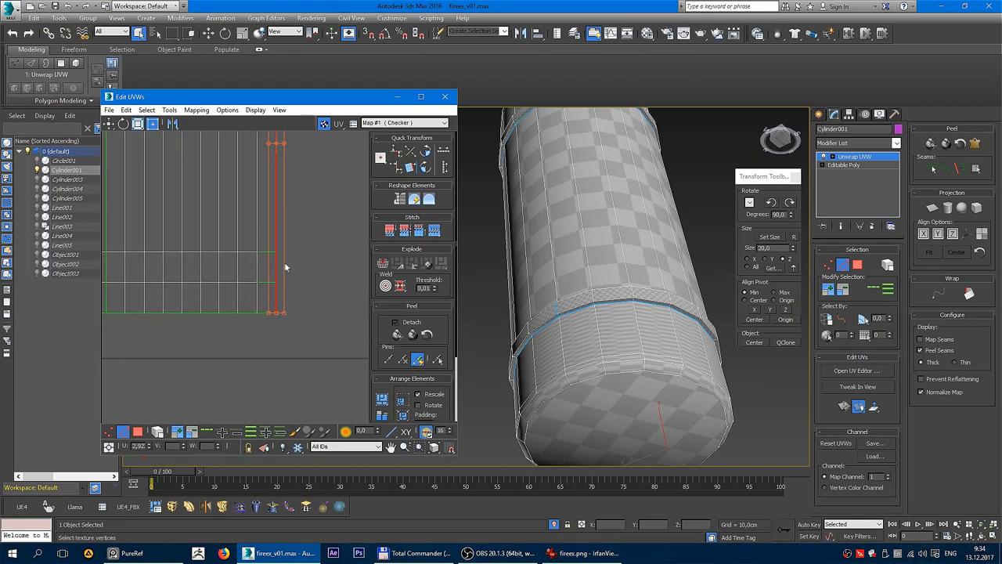
{"action": "scroll", "coordinate": [318, 240], "scroll_direction": "down", "scroll_amount": 1}
{"action": "scroll", "coordinate": [318, 240], "scroll_direction": "down", "scroll_amount": 2}
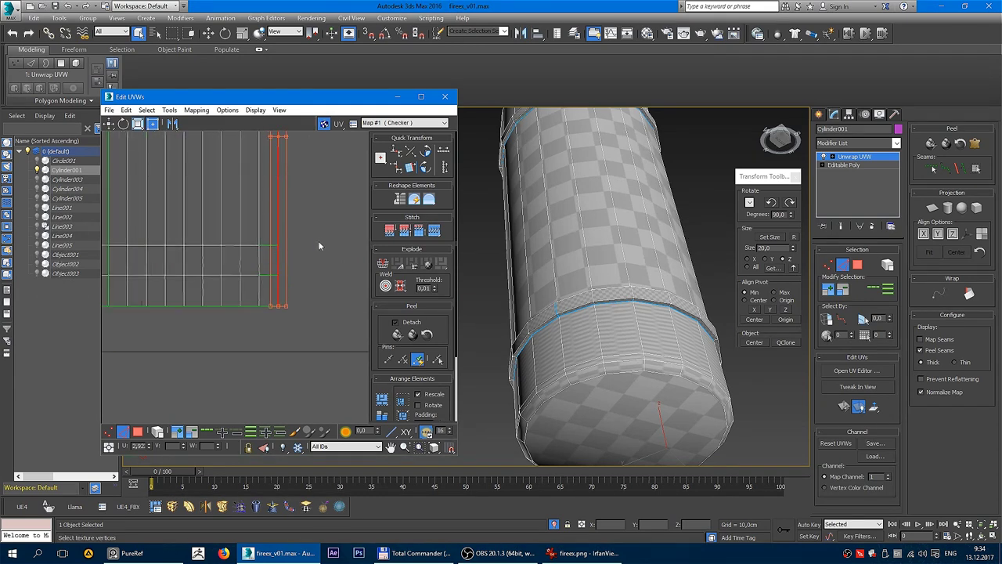
{"action": "left_click", "coordinate": [319, 243]}
{"action": "scroll", "coordinate": [294, 268], "scroll_direction": "down", "scroll_amount": 1}
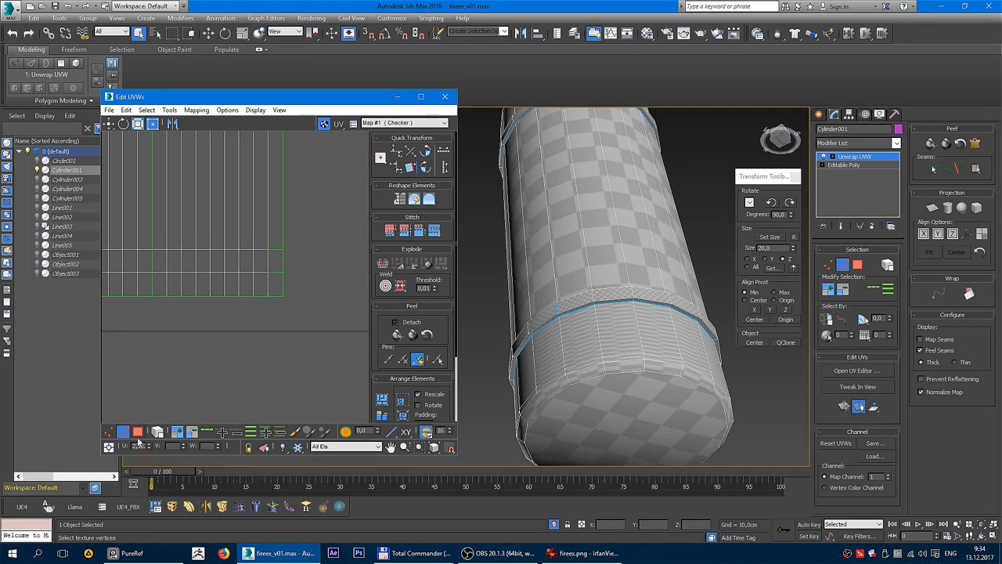
- In vertex mode, drag the stray corner vertex onto the shell's right edge to square its border
{"action": "key", "text": "1"}
{"action": "scroll", "coordinate": [292, 272], "scroll_direction": "up", "scroll_amount": 1}
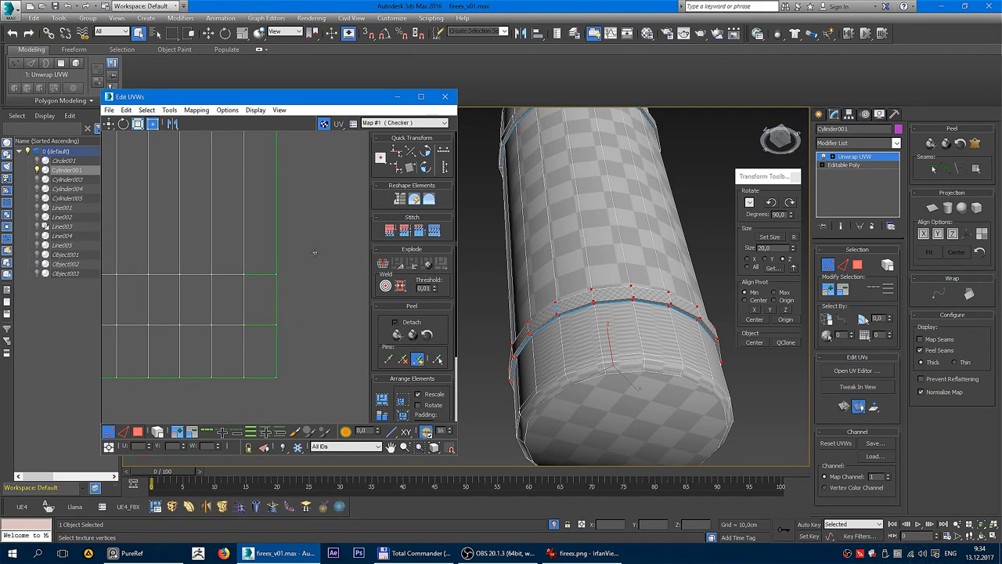
{"action": "scroll", "coordinate": [295, 347], "scroll_direction": "down", "scroll_amount": 2}
{"action": "scroll", "coordinate": [296, 353], "scroll_direction": "down", "scroll_amount": 3}
{"action": "left_click", "coordinate": [270, 345]}
{"action": "scroll", "coordinate": [271, 345], "scroll_direction": "up", "scroll_amount": 2}
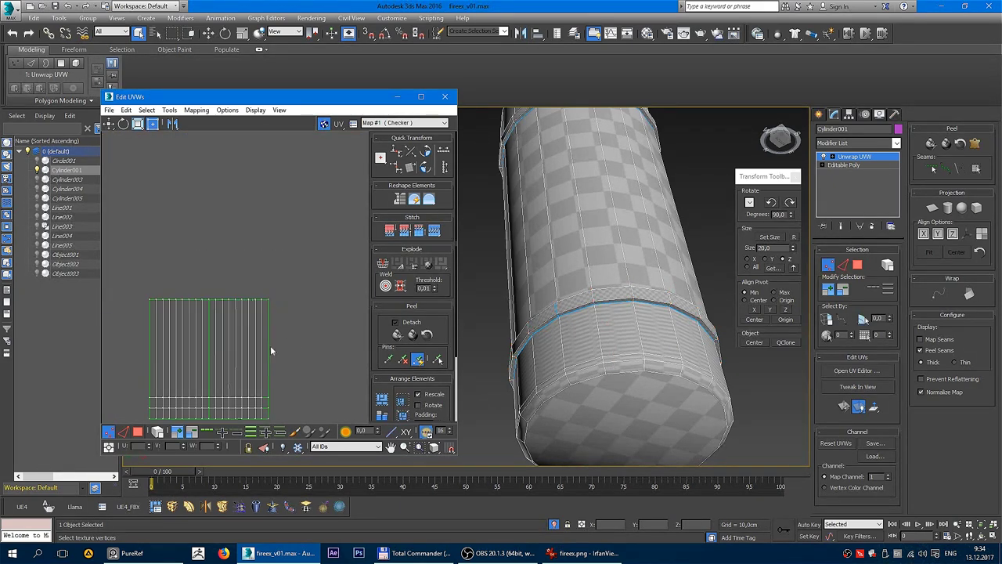
{"action": "scroll", "coordinate": [266, 262], "scroll_direction": "up", "scroll_amount": 1}
{"action": "scroll", "coordinate": [255, 267], "scroll_direction": "up", "scroll_amount": 1}
{"action": "left_click_drag", "start_coordinate": [250, 259], "coordinate": [253, 277]}
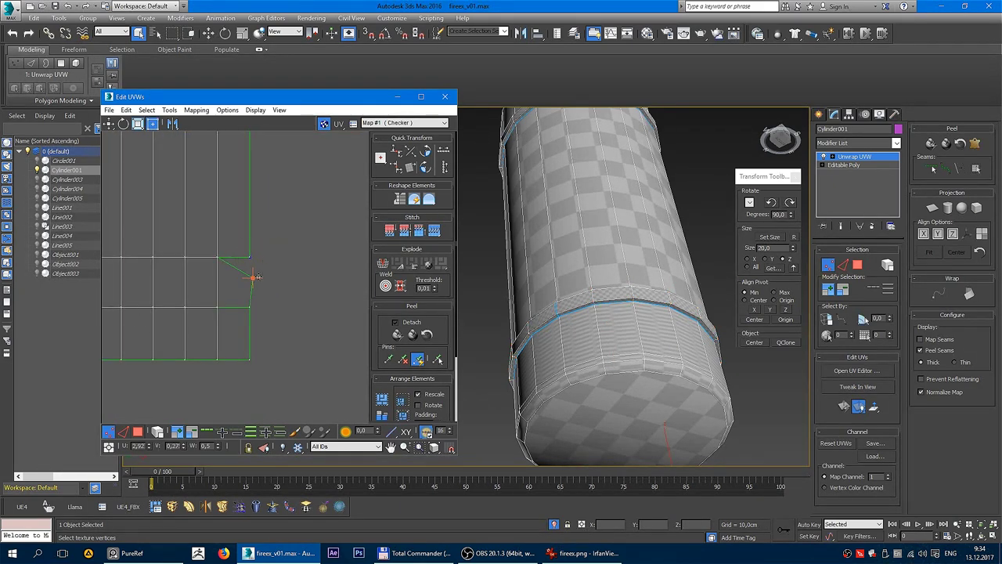
{"action": "middle_click_drag", "start_coordinate": [262, 271], "coordinate": [285, 241]}
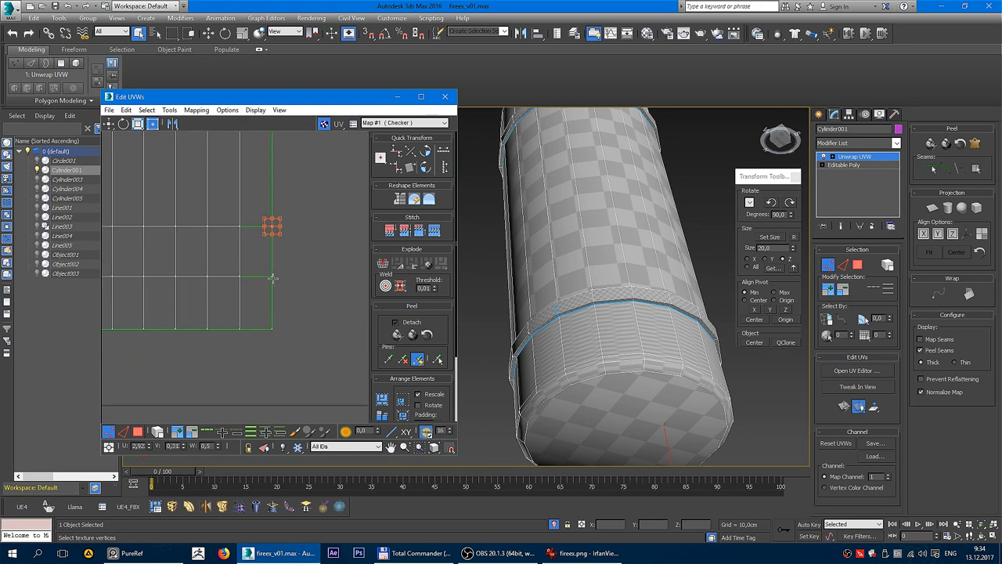
{"action": "mouse_move", "coordinate": [283, 242]}
{"action": "left_mouse_down"}
{"action": "mouse_move", "coordinate": [282, 288]}
{"action": "mouse_move", "coordinate": [291, 279]}
{"action": "left_mouse_up"}
- Select the vertices along the shell's right edge and weld them together
{"action": "middle_click_drag", "start_coordinate": [259, 213], "coordinate": [315, 216]}
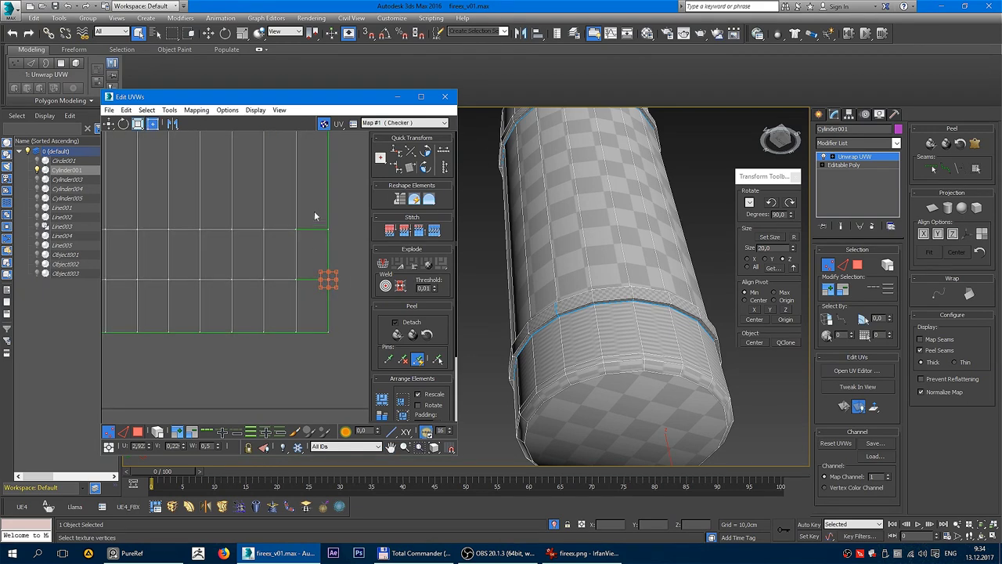
{"action": "left_click_drag", "start_coordinate": [348, 302], "coordinate": [341, 287]}
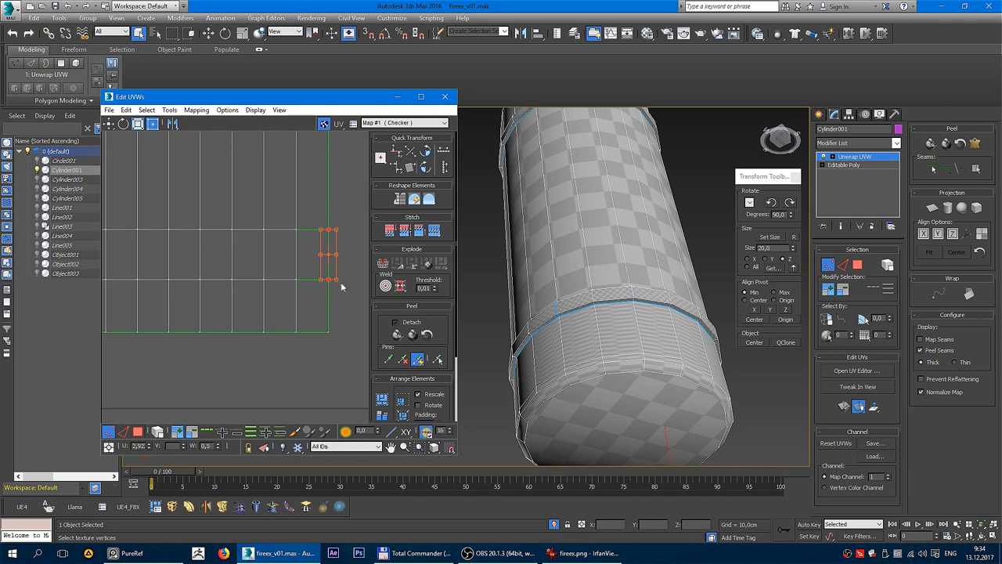
{"action": "right_click", "coordinate": [327, 242]}
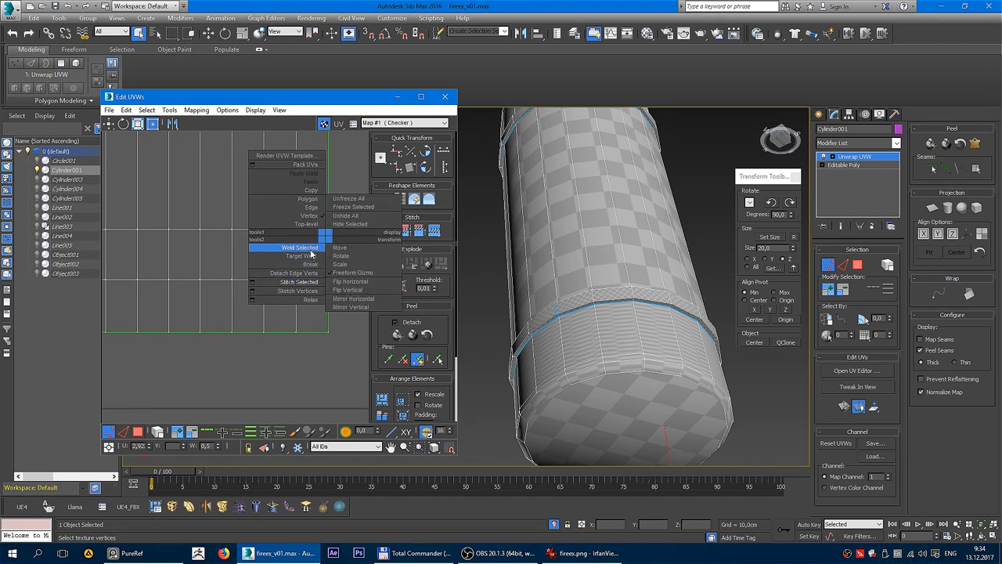
{"action": "left_click", "coordinate": [311, 253]}
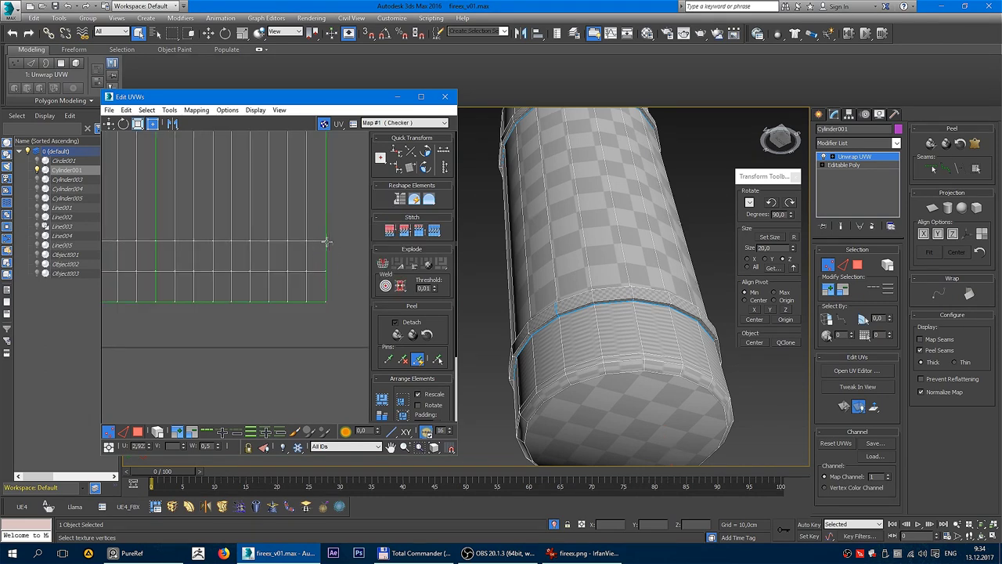
- In edge mode, select the edge column and stitch it to the neighbouring shell
{"action": "scroll", "coordinate": [207, 249], "scroll_direction": "up", "scroll_amount": 2}
{"action": "scroll", "coordinate": [196, 235], "scroll_direction": "down", "scroll_amount": 1}
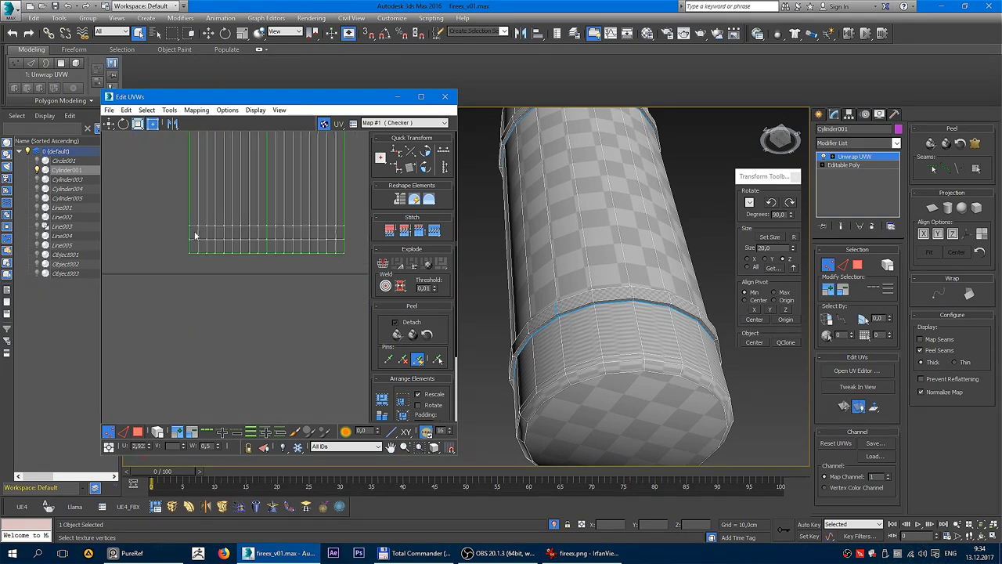
{"action": "scroll", "coordinate": [284, 292], "scroll_direction": "down", "scroll_amount": 1}
{"action": "scroll", "coordinate": [321, 281], "scroll_direction": "down", "scroll_amount": 1}
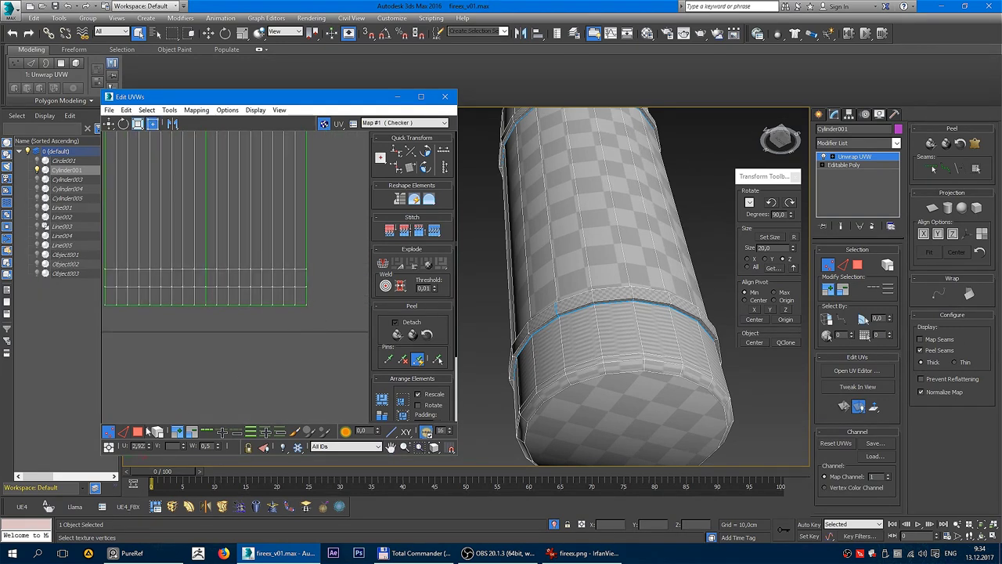
{"action": "left_click", "coordinate": [123, 432]}
{"action": "scroll", "coordinate": [311, 295], "scroll_direction": "up", "scroll_amount": 1}
{"action": "left_click", "coordinate": [311, 290]}
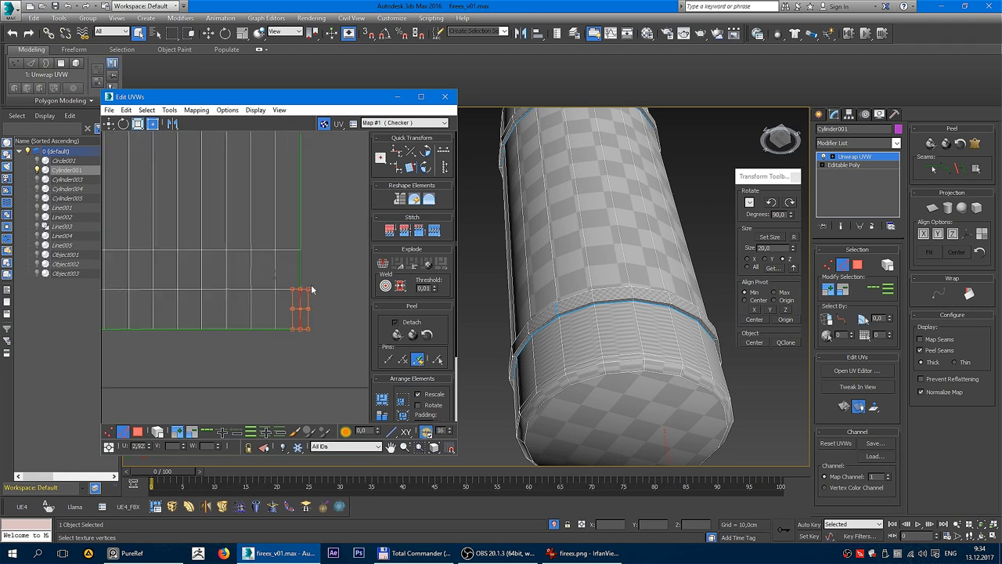
{"action": "left_click", "coordinate": [298, 238]}
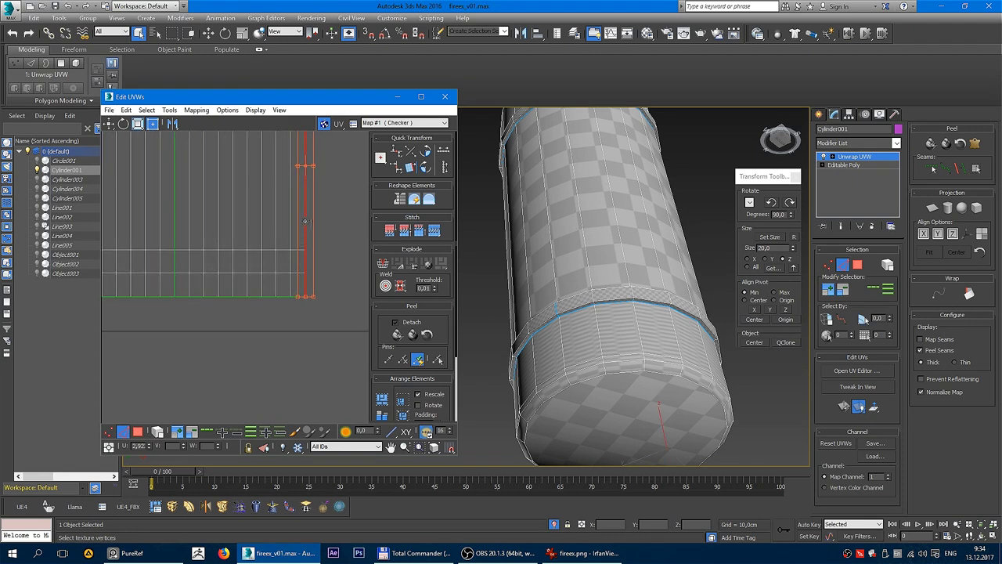
{"action": "right_click", "coordinate": [302, 217]}
{"action": "left_click", "coordinate": [285, 267]}
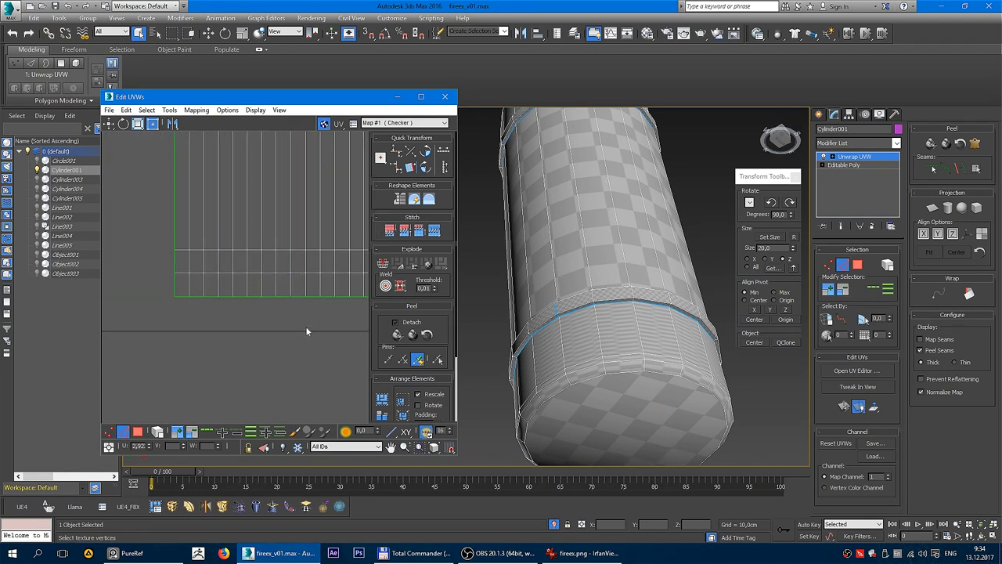
- Frame the whole UV layout and select the circular bottom-cap shell
{"action": "scroll", "coordinate": [305, 321], "scroll_direction": "down", "scroll_amount": 2}
{"action": "scroll", "coordinate": [304, 306], "scroll_direction": "down", "scroll_amount": 2}
{"action": "middle_click_drag", "start_coordinate": [304, 307], "coordinate": [245, 260]}
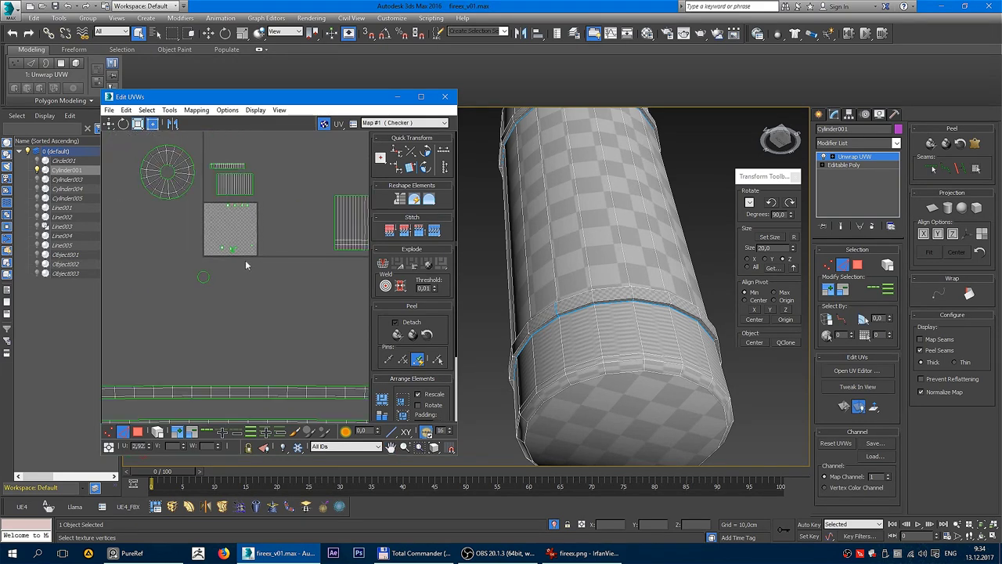
{"action": "scroll", "coordinate": [198, 298], "scroll_direction": "down", "scroll_amount": 1}
{"action": "left_click_drag", "start_coordinate": [201, 314], "coordinate": [253, 295]}
{"action": "scroll", "coordinate": [263, 268], "scroll_direction": "up", "scroll_amount": 3}
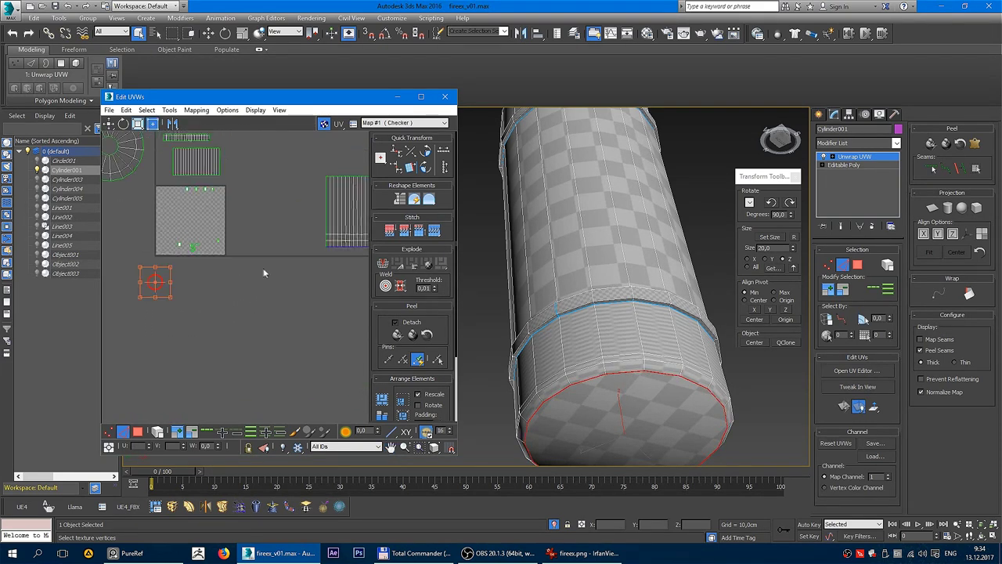
{"action": "scroll", "coordinate": [270, 264], "scroll_direction": "up", "scroll_amount": 3}
{"action": "scroll", "coordinate": [282, 262], "scroll_direction": "up", "scroll_amount": 2}
{"action": "scroll", "coordinate": [282, 262], "scroll_direction": "down", "scroll_amount": 2}
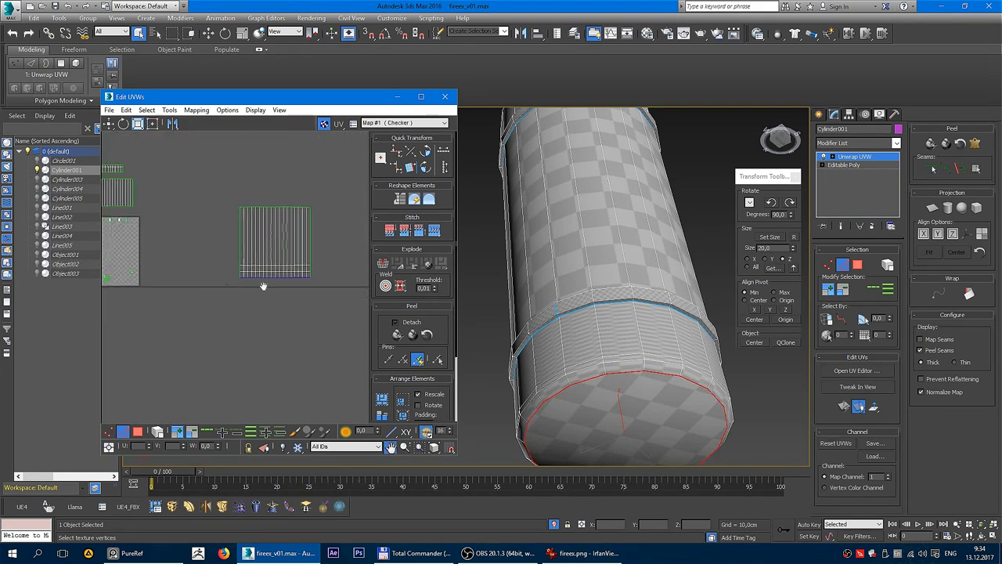
{"action": "scroll", "coordinate": [243, 284], "scroll_direction": "down", "scroll_amount": 2}
{"action": "middle_click_drag", "start_coordinate": [243, 283], "coordinate": [276, 281]}
{"action": "scroll", "coordinate": [259, 267], "scroll_direction": "up", "scroll_amount": 3}
{"action": "scroll", "coordinate": [180, 289], "scroll_direction": "up", "scroll_amount": 1}
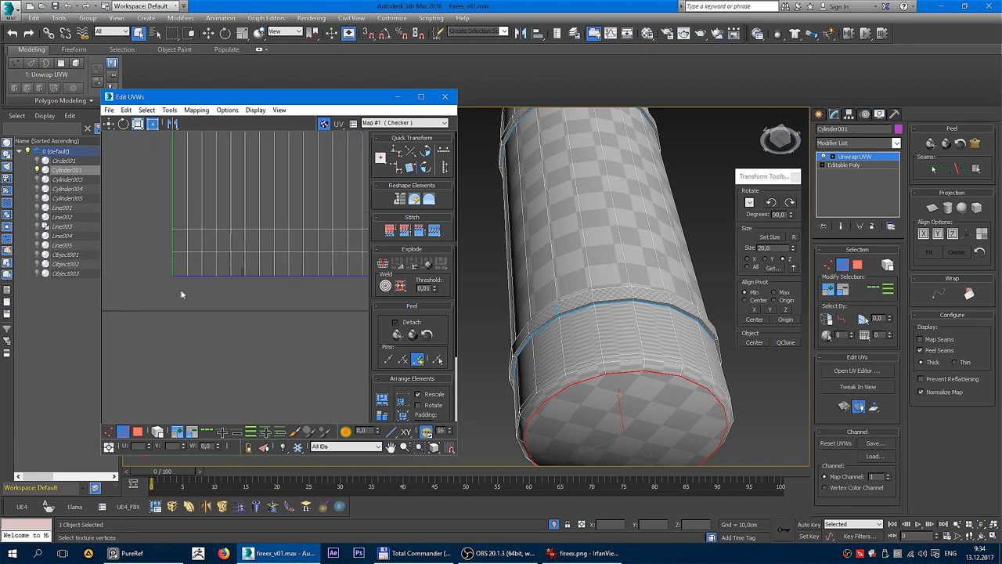
- Select the small stray vertex cluster, cancelling the accidentally chosen brush tool
{"action": "left_click", "coordinate": [181, 276]}
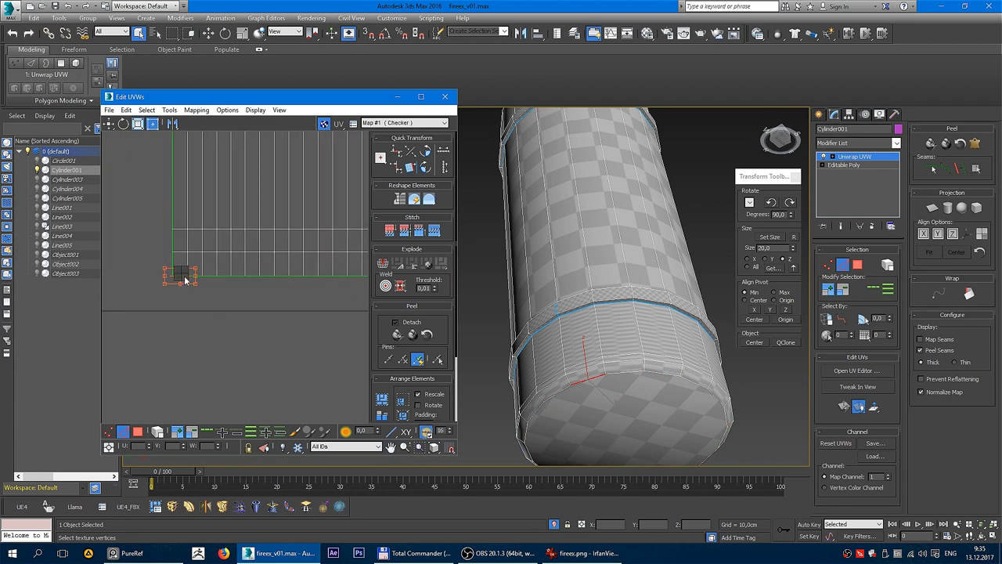
{"action": "right_click", "coordinate": [199, 289]}
{"action": "left_click", "coordinate": [166, 318]}
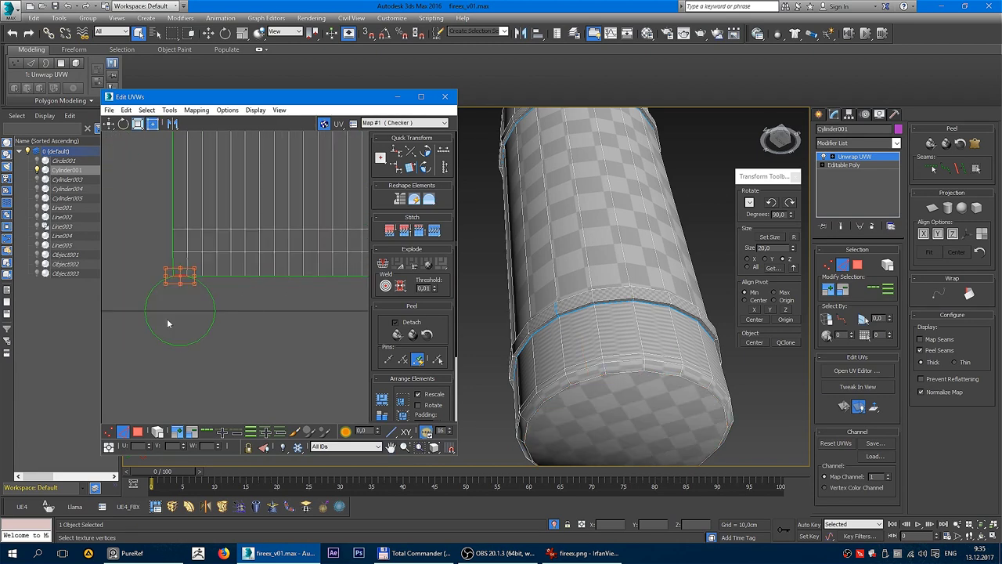
{"action": "right_click", "coordinate": [201, 292]}
- Join the selected vertices onto the cap island's edge with Stitch Selected
{"action": "scroll", "coordinate": [172, 300], "scroll_direction": "down", "scroll_amount": 2}
{"action": "scroll", "coordinate": [146, 292], "scroll_direction": "down", "scroll_amount": 2}
{"action": "middle_click_drag", "start_coordinate": [146, 292], "coordinate": [283, 283]}
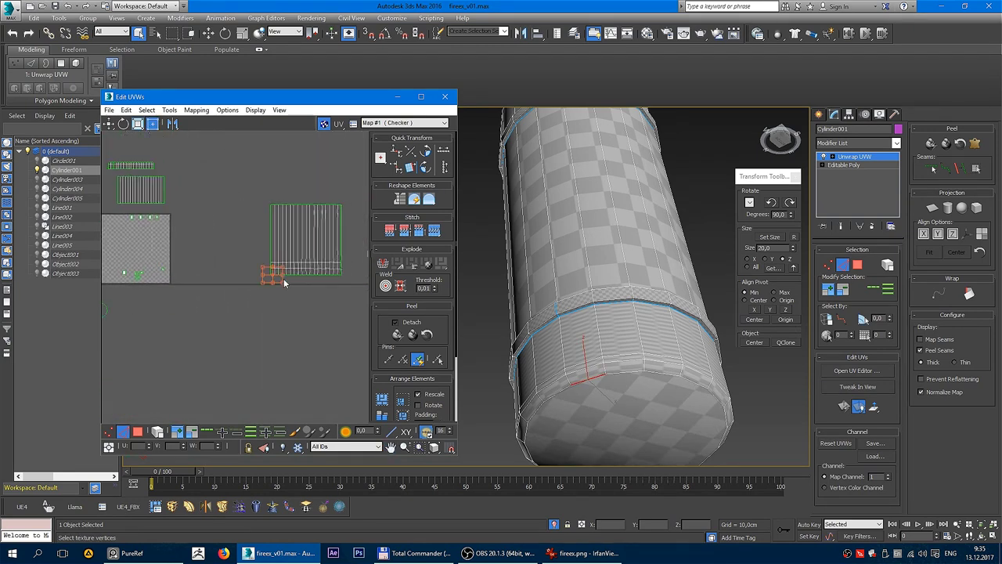
{"action": "scroll", "coordinate": [266, 278], "scroll_direction": "up", "scroll_amount": 2}
{"action": "right_click", "coordinate": [237, 273]}
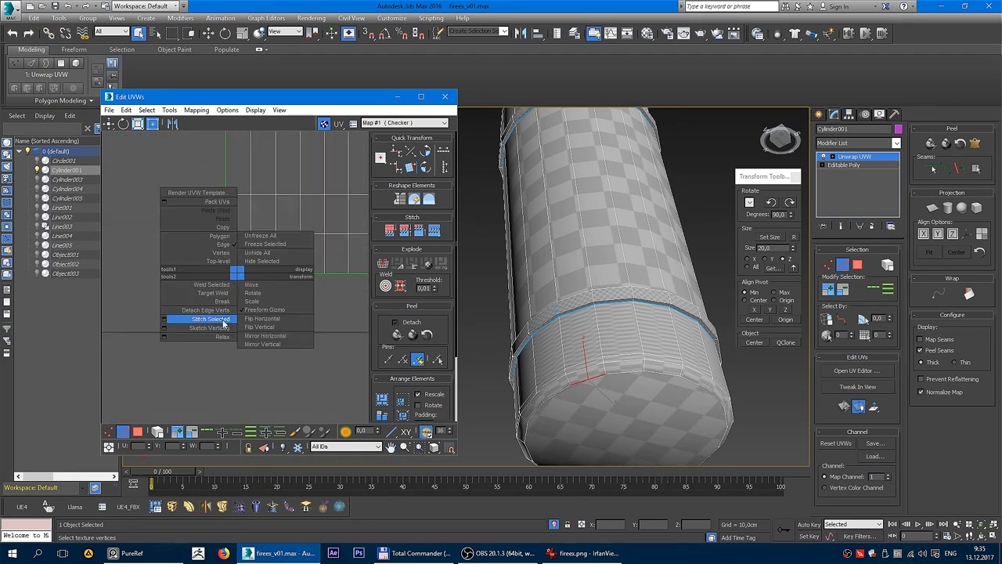
{"action": "left_click", "coordinate": [223, 324]}
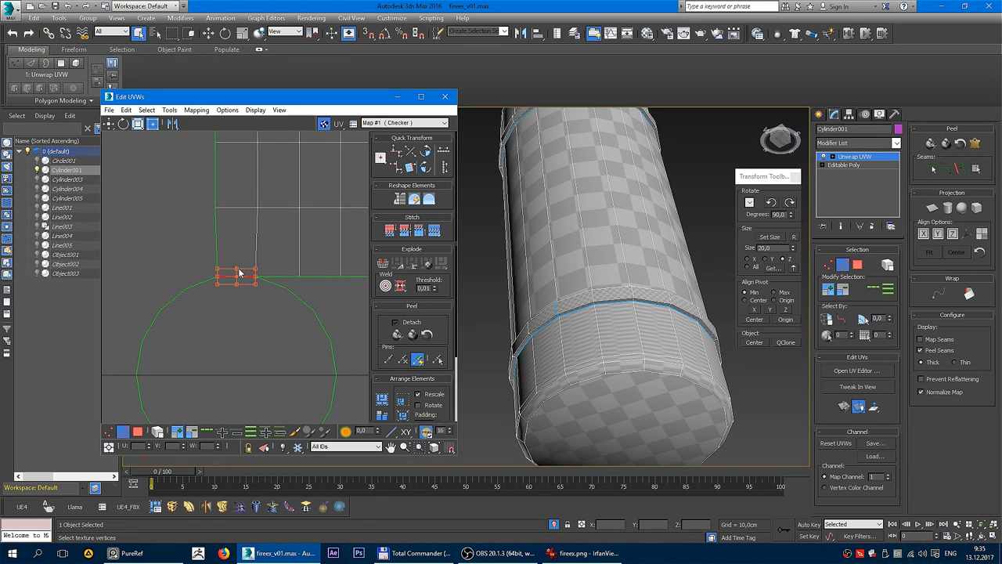
{"action": "scroll", "coordinate": [258, 314], "scroll_direction": "down", "scroll_amount": 2}
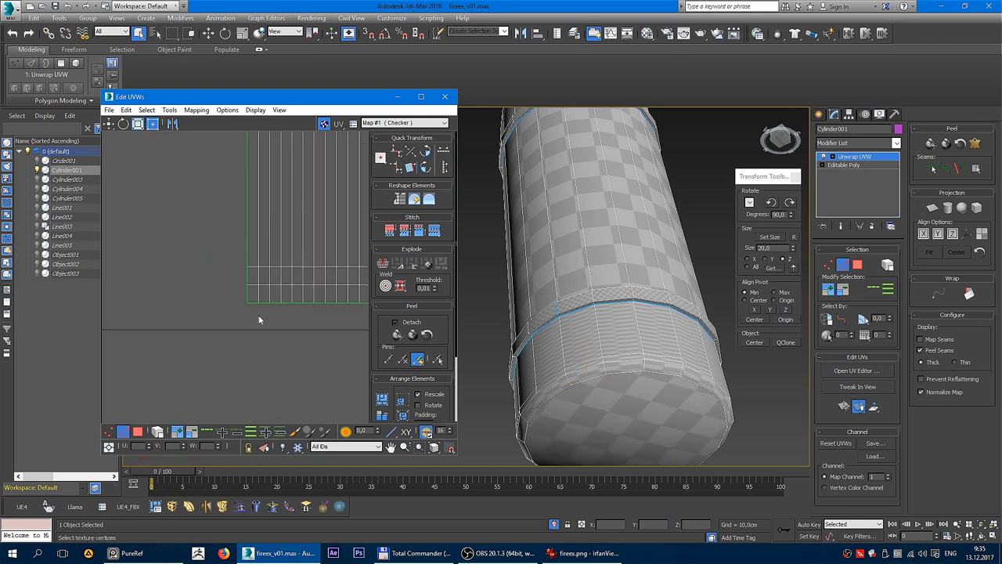
{"action": "scroll", "coordinate": [242, 346], "scroll_direction": "down", "scroll_amount": 2}
{"action": "scroll", "coordinate": [255, 297], "scroll_direction": "down", "scroll_amount": 2}
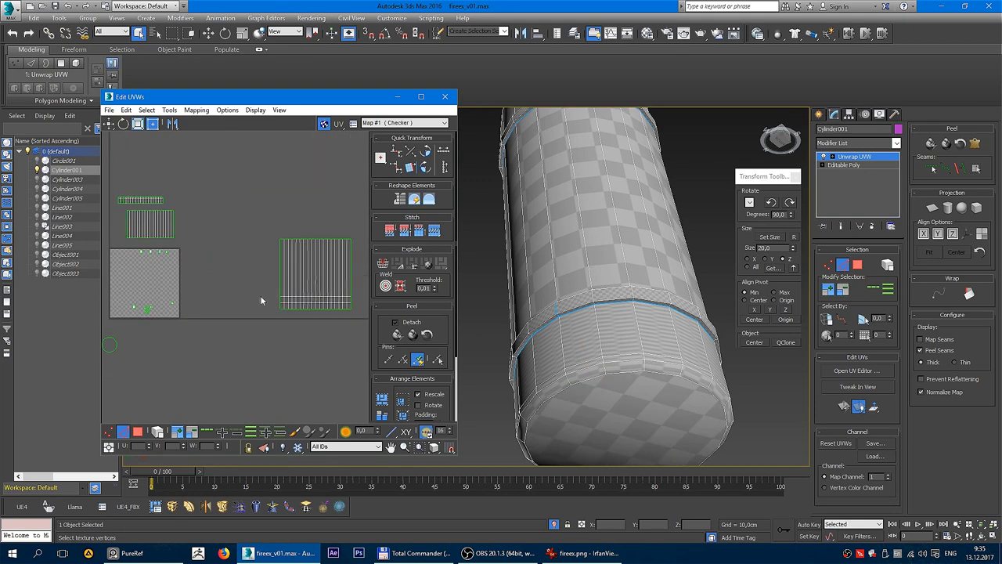
{"action": "middle_click_drag", "start_coordinate": [611, 266], "coordinate": [618, 258], "text": "alt"}
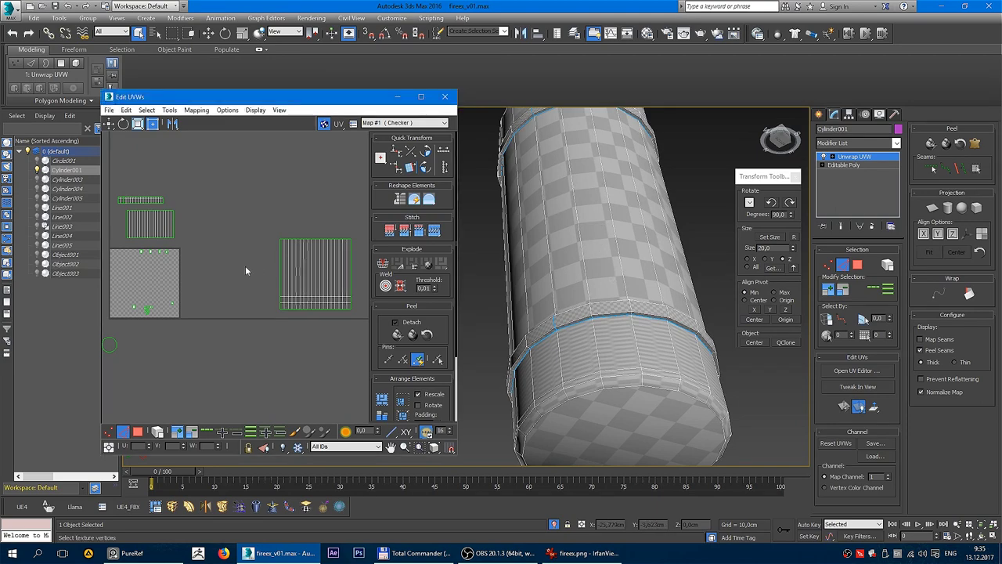
- Select the shells along the bottom of the UV square and orbit the body upright
{"action": "scroll", "coordinate": [200, 265], "scroll_direction": "up", "scroll_amount": 3}
{"action": "left_click_drag", "start_coordinate": [251, 330], "coordinate": [296, 345]}
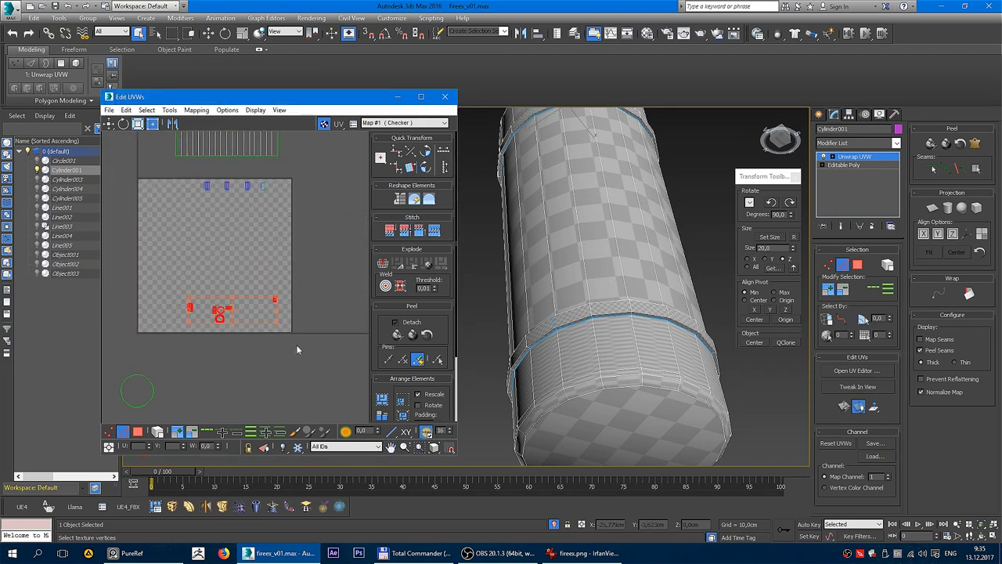
{"action": "middle_click_drag", "start_coordinate": [653, 273], "coordinate": [626, 266], "text": "alt"}
{"action": "scroll", "coordinate": [619, 110], "scroll_direction": "up", "scroll_amount": 2}
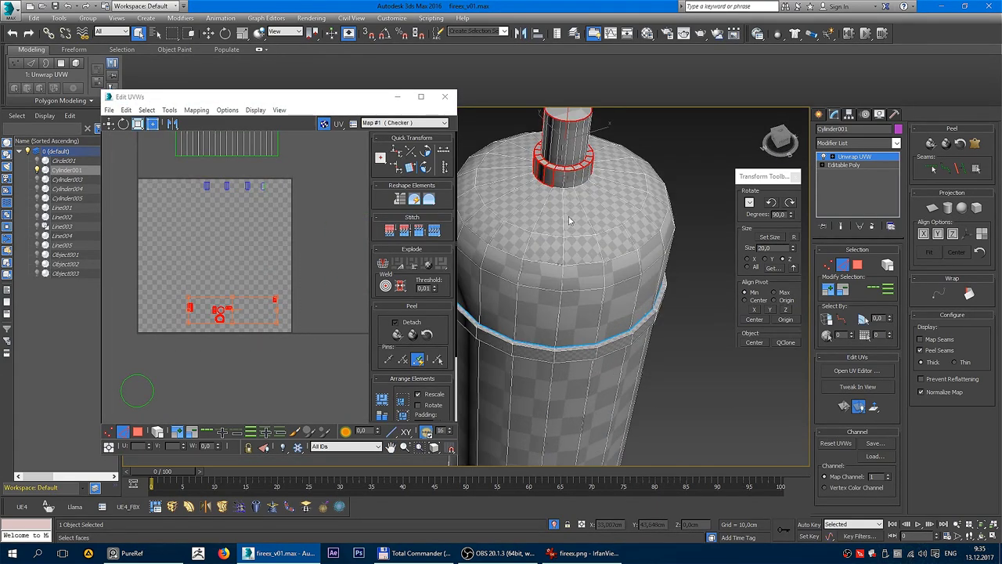
{"action": "scroll", "coordinate": [615, 121], "scroll_direction": "up", "scroll_amount": 2}
{"action": "scroll", "coordinate": [611, 137], "scroll_direction": "up", "scroll_amount": 2}
{"action": "scroll", "coordinate": [607, 157], "scroll_direction": "up", "scroll_amount": 2}
{"action": "scroll", "coordinate": [607, 156], "scroll_direction": "up", "scroll_amount": 1}
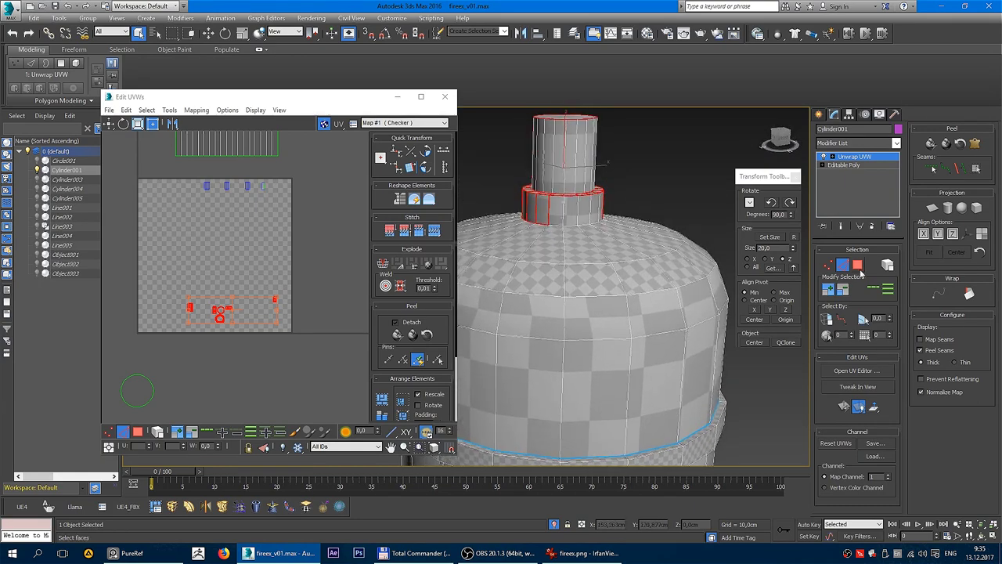
- Clear the selection and select the full face ring around the lower neck in wireframe
{"action": "left_click", "coordinate": [733, 251]}
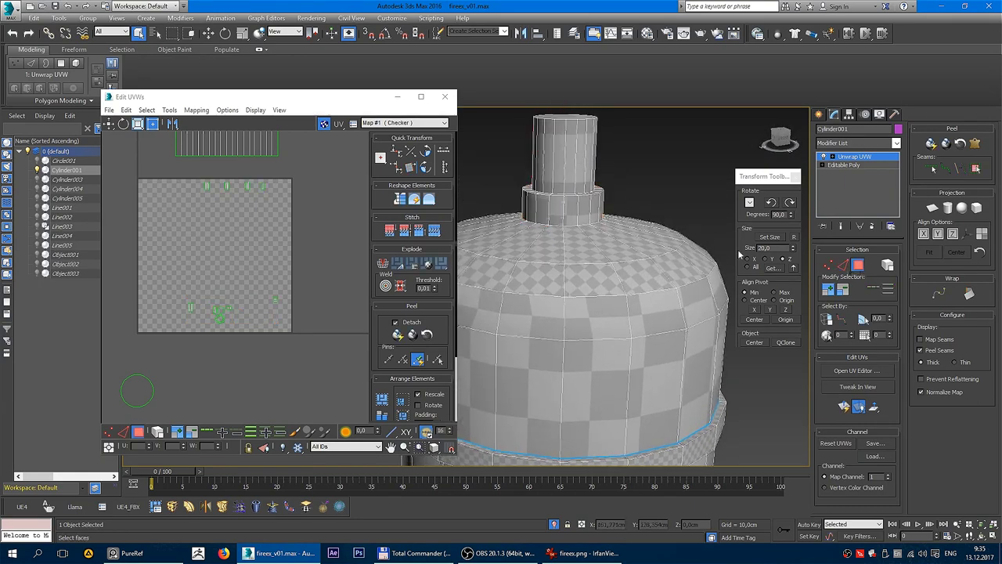
{"action": "left_click", "coordinate": [548, 210]}
{"action": "scroll", "coordinate": [553, 235], "scroll_direction": "up", "scroll_amount": 3}
{"action": "scroll", "coordinate": [562, 289], "scroll_direction": "down", "scroll_amount": 2}
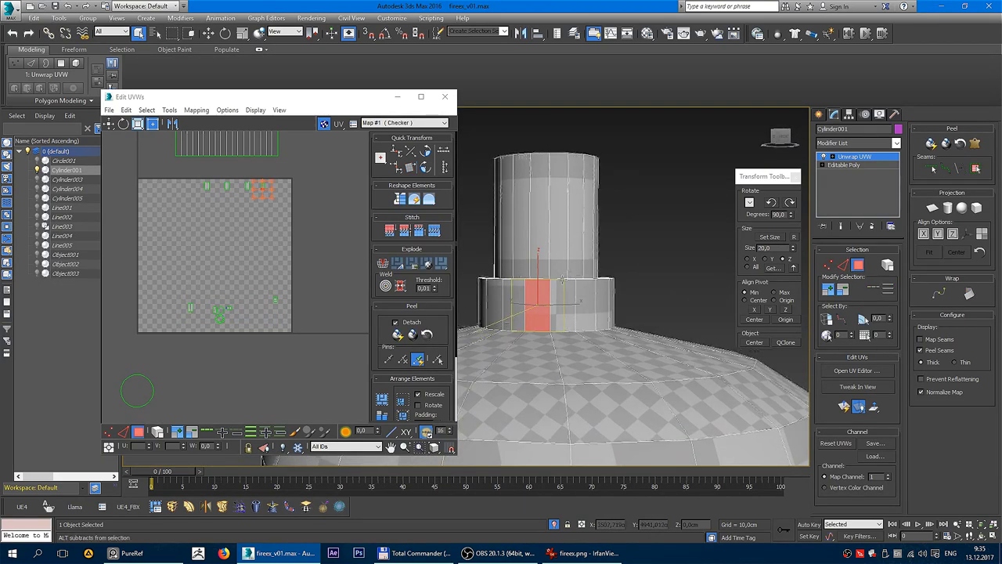
{"action": "middle_click_drag", "start_coordinate": [561, 289], "coordinate": [513, 293], "text": "alt"}
{"action": "key", "text": "F3"}
{"action": "key", "text": "F3"}
{"action": "left_click", "coordinate": [650, 287], "text": "shift"}
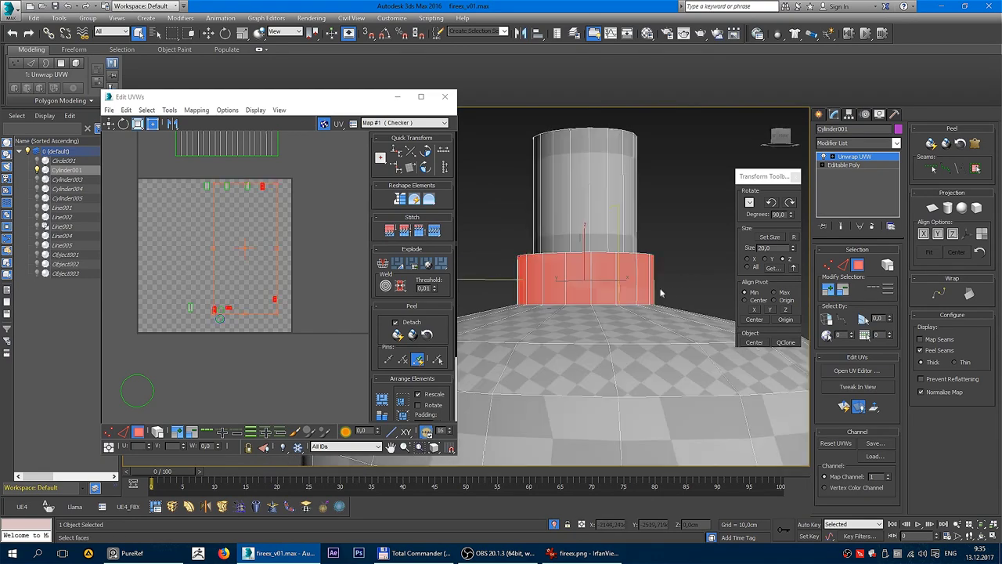
{"action": "middle_click_drag", "start_coordinate": [650, 288], "coordinate": [322, 460], "text": "alt"}
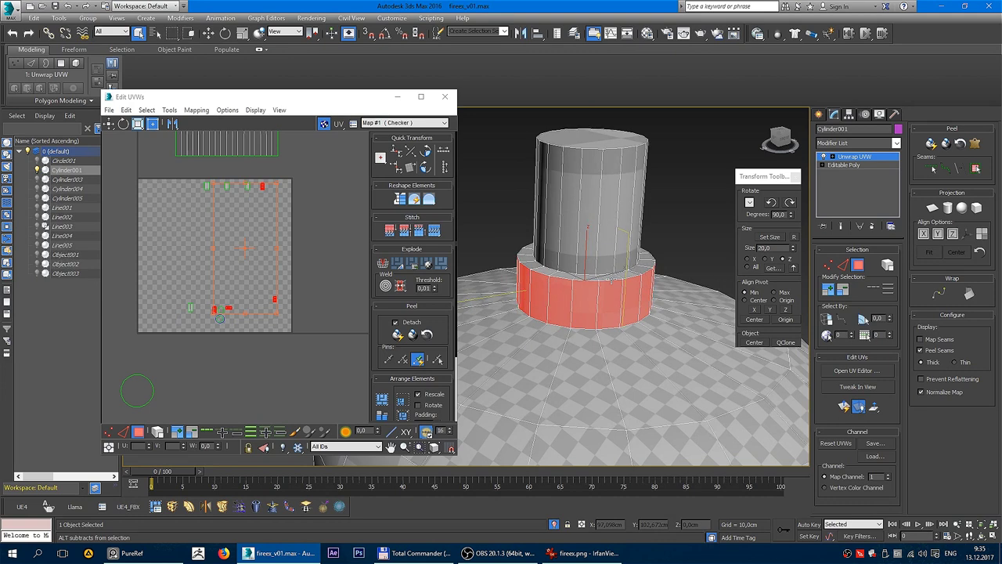
- Grow the selection until every face of both neck tiers is selected
{"action": "left_click", "coordinate": [828, 290]}
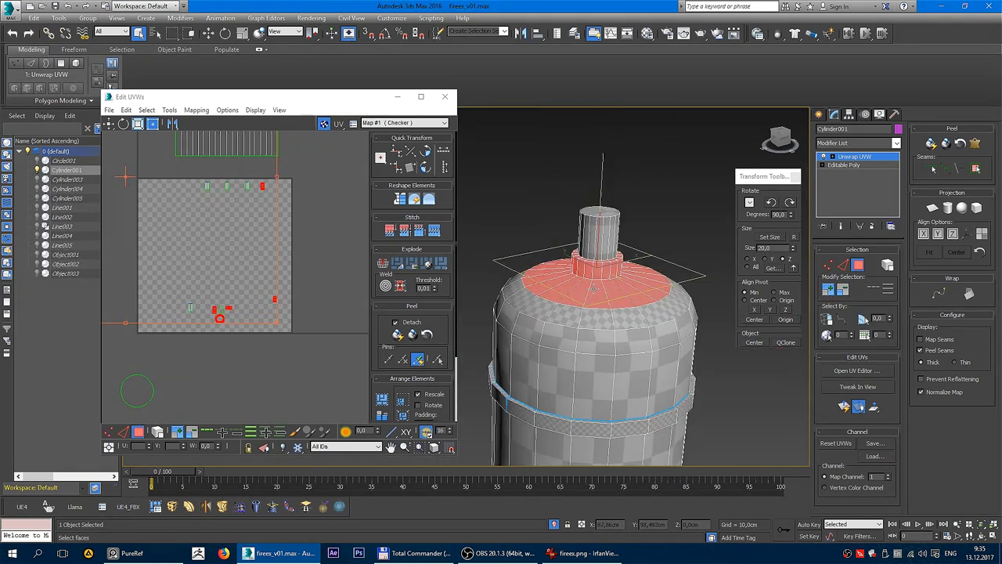
{"action": "scroll", "coordinate": [583, 295], "scroll_direction": "up", "scroll_amount": 5}
{"action": "scroll", "coordinate": [583, 294], "scroll_direction": "down", "scroll_amount": 4}
{"action": "middle_click_drag", "start_coordinate": [583, 295], "coordinate": [476, 298], "text": "alt"}
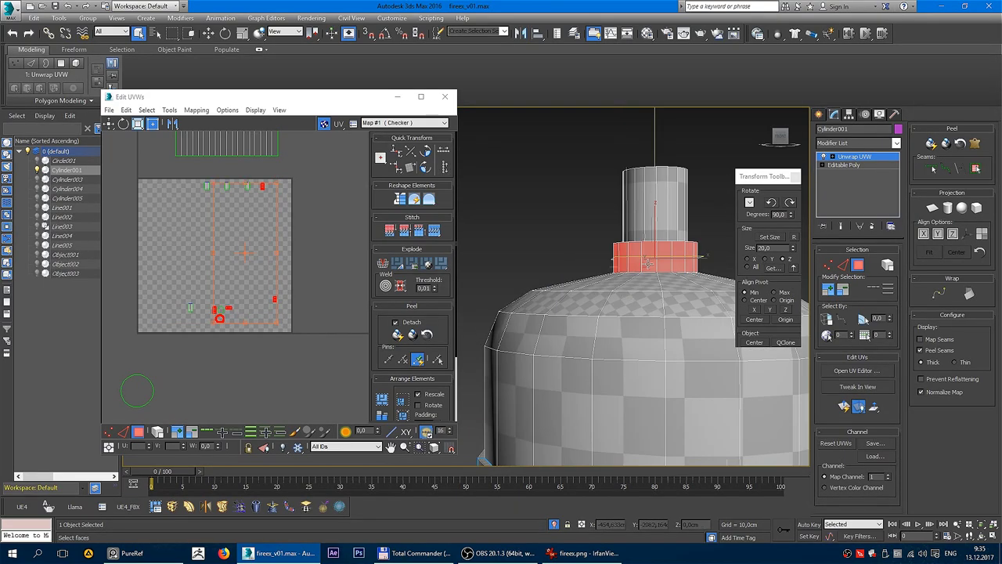
{"action": "mouse_move", "coordinate": [659, 336]}
{"action": "middle_mouse_down", "text": "alt"}
{"action": "mouse_move", "coordinate": [395, 459]}
{"action": "mouse_move", "coordinate": [553, 202]}
{"action": "mouse_move", "coordinate": [716, 251]}
{"action": "middle_mouse_up", "text": "alt"}
{"action": "key", "text": "ctrl+Page_Up"}
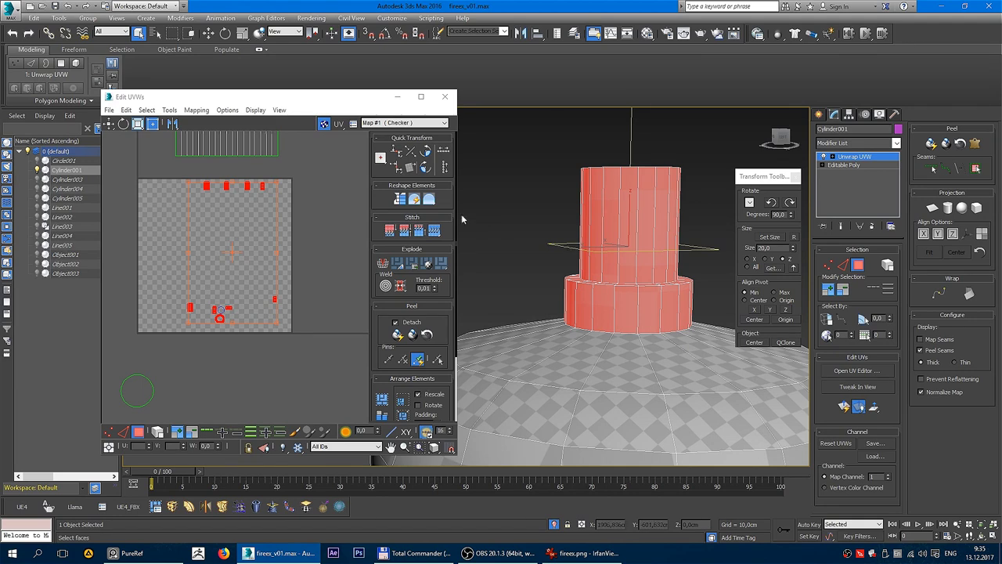
{"action": "scroll", "coordinate": [619, 225], "scroll_direction": "down", "scroll_amount": 5}
{"action": "scroll", "coordinate": [619, 225], "scroll_direction": "up", "scroll_amount": 2}
- Unhide the rest of the extinguisher, then isolate the bottle framed on the neck faces
{"action": "mouse_move", "coordinate": [618, 225]}
{"action": "middle_mouse_down", "text": "alt"}
{"action": "mouse_move", "coordinate": [625, 245]}
{"action": "mouse_move", "coordinate": [602, 244]}
{"action": "middle_mouse_up", "text": "alt"}
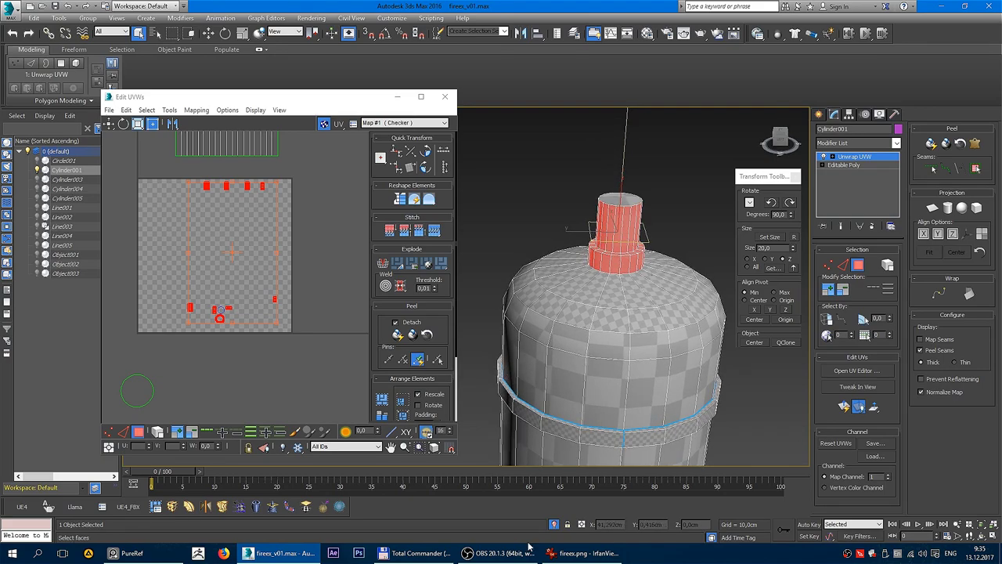
{"action": "left_click", "coordinate": [554, 524]}
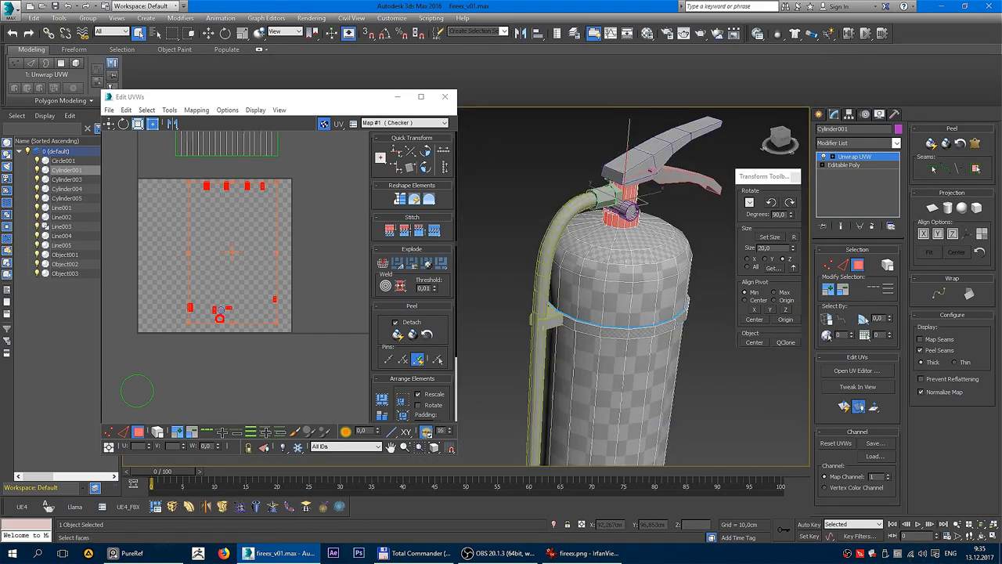
{"action": "middle_click_drag", "start_coordinate": [670, 205], "coordinate": [675, 200], "text": "alt"}
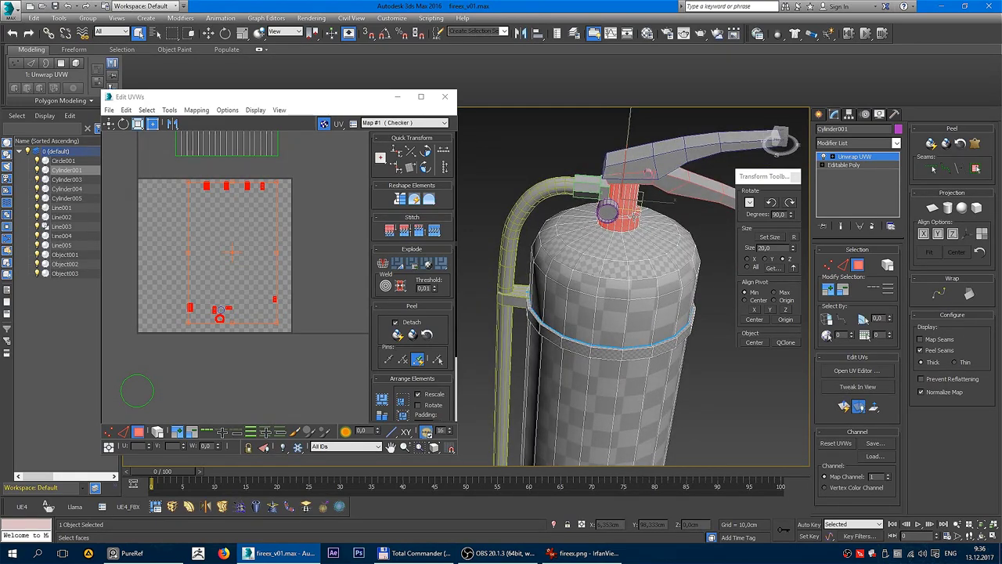
{"action": "key", "text": "alt+q"}
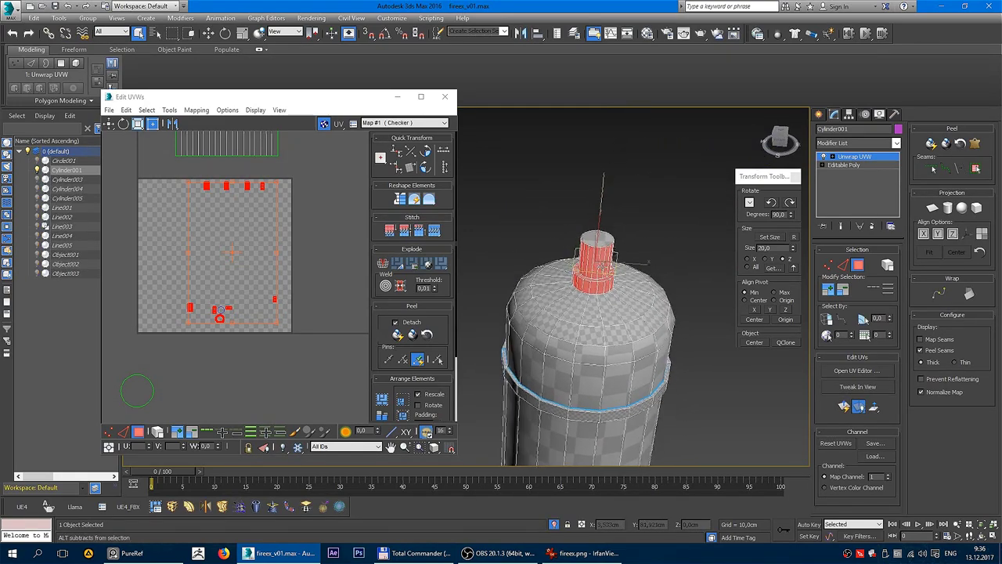
{"action": "mouse_move", "coordinate": [559, 274]}
{"action": "middle_mouse_down"}
{"action": "mouse_move", "coordinate": [572, 257]}
{"action": "mouse_move", "coordinate": [562, 271]}
{"action": "middle_mouse_up"}
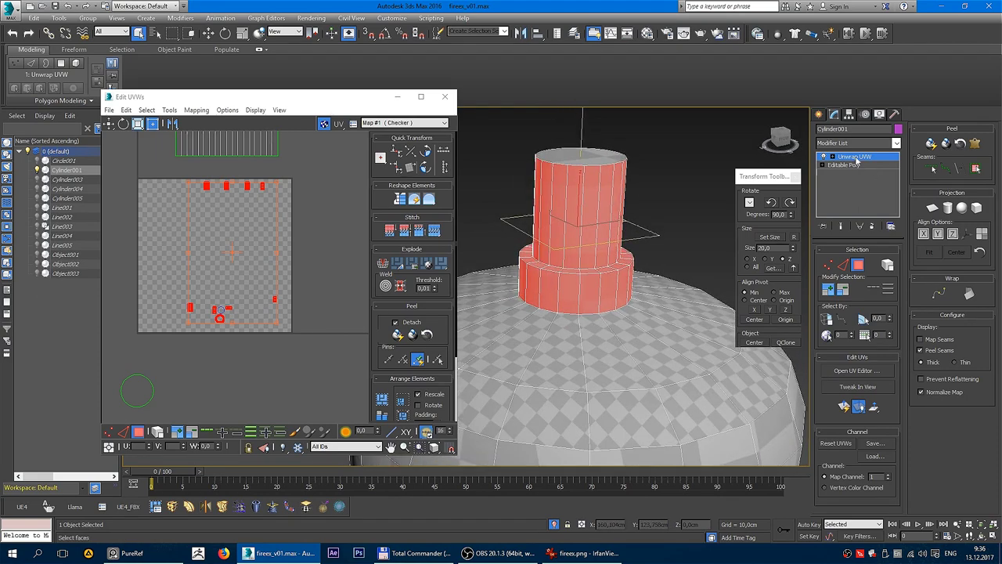
- Apply a cylindrical projection to the selected neck faces
{"action": "left_click", "coordinate": [949, 208]}
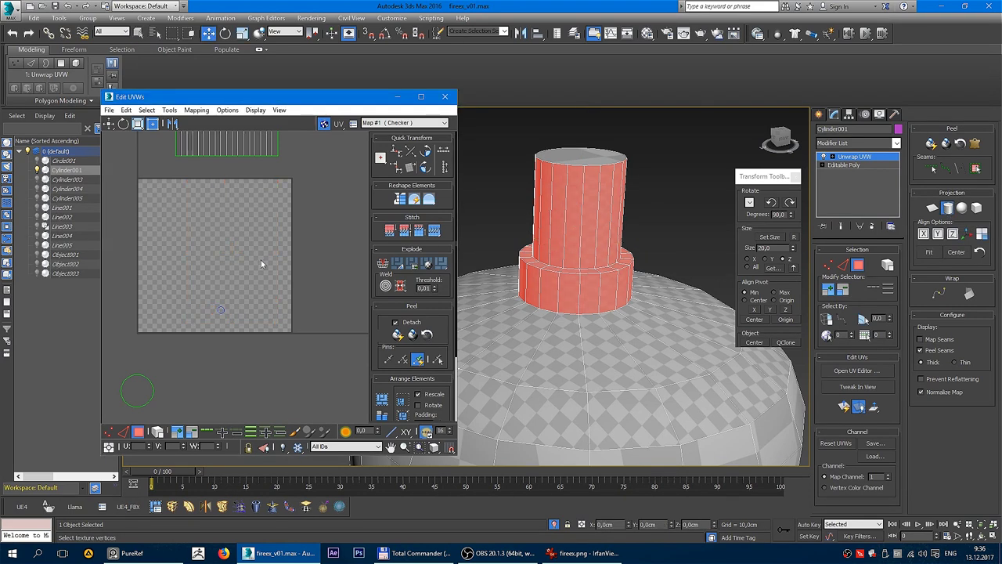
{"action": "scroll", "coordinate": [595, 234], "scroll_direction": "up", "scroll_amount": 2}
{"action": "key", "text": "alt+q"}
{"action": "middle_click_drag", "start_coordinate": [595, 235], "coordinate": [614, 199], "text": "alt"}
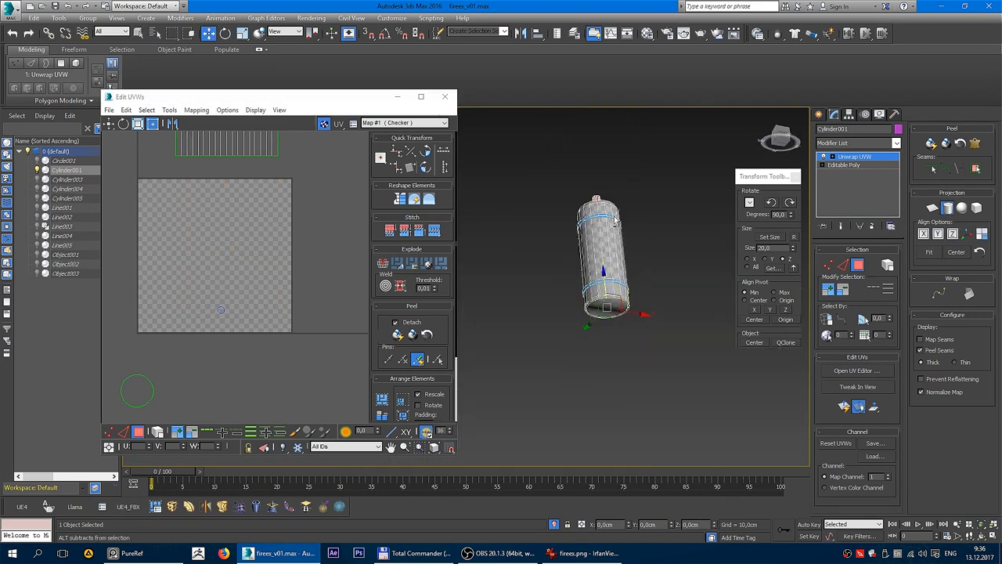
{"action": "scroll", "coordinate": [614, 199], "scroll_direction": "up", "scroll_amount": 3}
{"action": "mouse_move", "coordinate": [613, 331]}
{"action": "middle_mouse_down", "text": "alt"}
{"action": "mouse_move", "coordinate": [599, 299]}
{"action": "mouse_move", "coordinate": [627, 423]}
{"action": "middle_mouse_up", "text": "alt"}
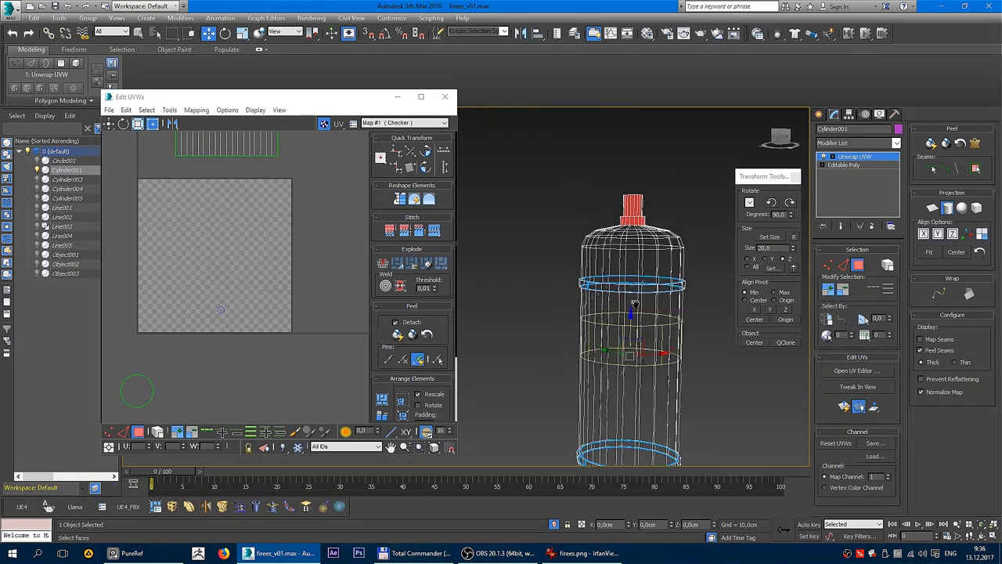
- Fit the neck faces' UVs to fill the whole UV square and inspect the neck
{"action": "left_click", "coordinate": [930, 253]}
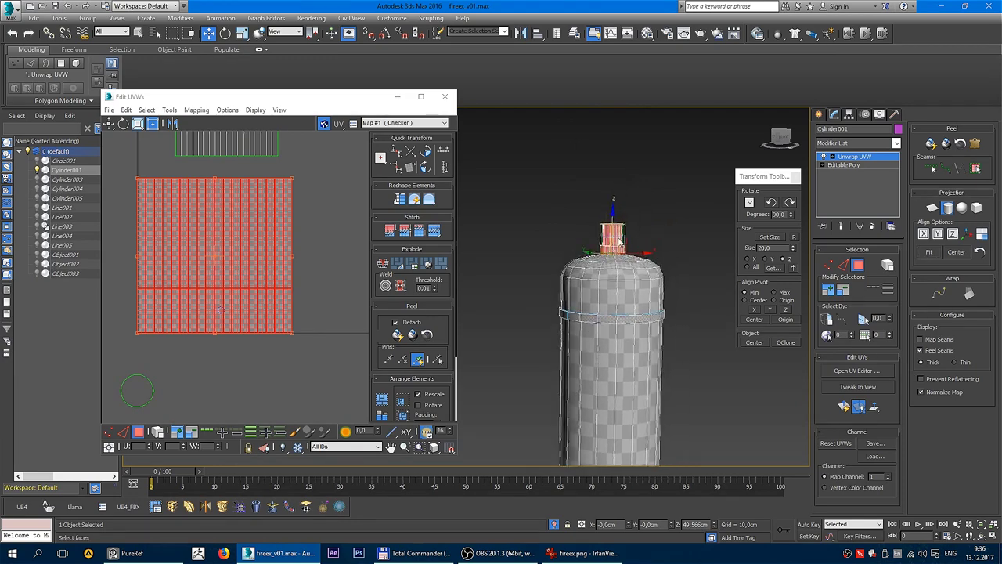
{"action": "scroll", "coordinate": [635, 235], "scroll_direction": "up", "scroll_amount": 3}
{"action": "middle_click_drag", "start_coordinate": [634, 235], "coordinate": [634, 265], "text": "alt"}
{"action": "scroll", "coordinate": [257, 248], "scroll_direction": "up", "scroll_amount": 2}
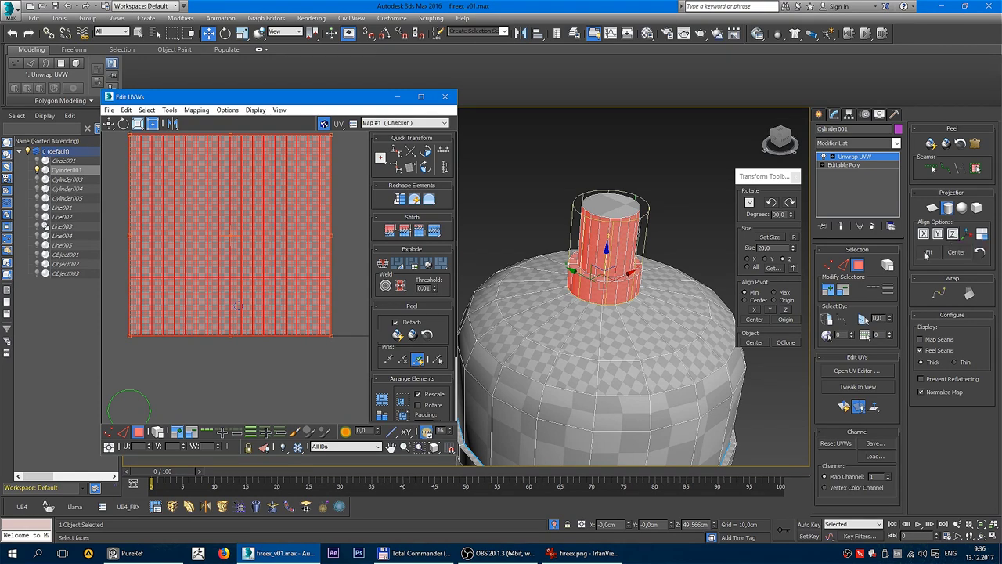
{"action": "scroll", "coordinate": [252, 242], "scroll_direction": "down", "scroll_amount": 2}
{"action": "mouse_move", "coordinate": [611, 265]}
{"action": "middle_mouse_down", "text": "alt"}
{"action": "mouse_move", "coordinate": [565, 269]}
{"action": "mouse_move", "coordinate": [595, 250]}
{"action": "middle_mouse_up", "text": "alt"}
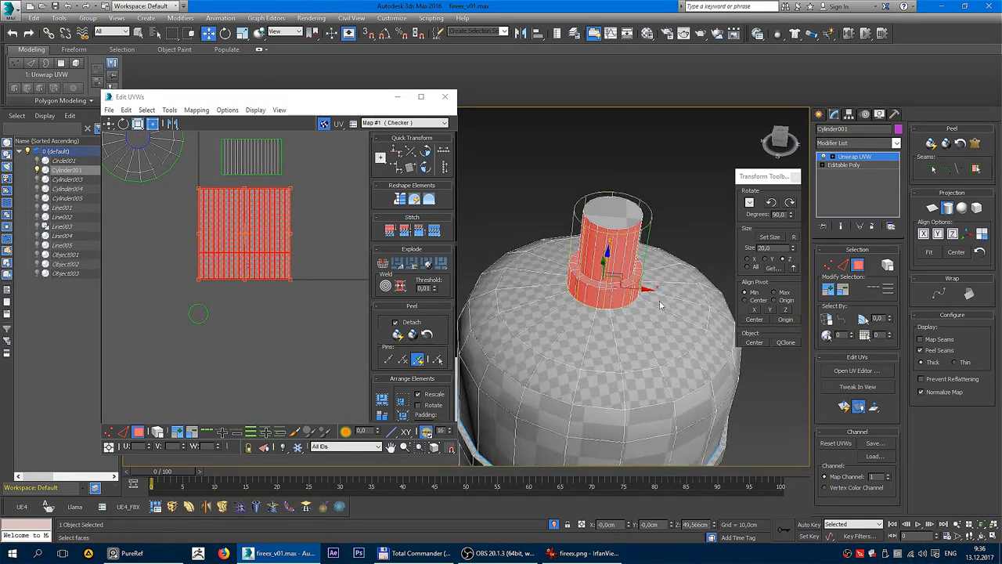
{"action": "scroll", "coordinate": [624, 232], "scroll_direction": "up", "scroll_amount": 5}
{"action": "scroll", "coordinate": [625, 232], "scroll_direction": "down", "scroll_amount": 5}
{"action": "scroll", "coordinate": [624, 232], "scroll_direction": "up", "scroll_amount": 2}
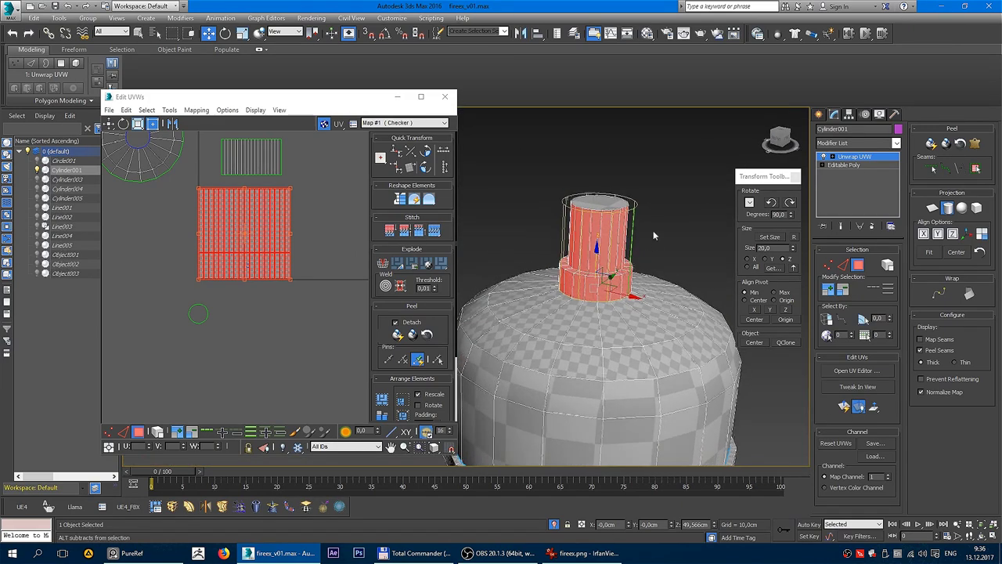
{"action": "scroll", "coordinate": [653, 230], "scroll_direction": "up", "scroll_amount": 3}
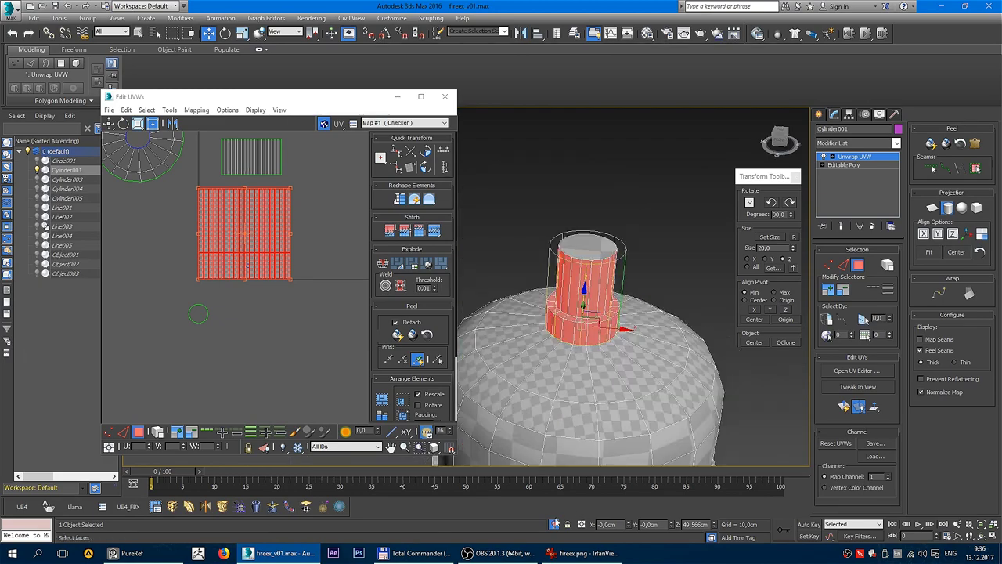
{"action": "scroll", "coordinate": [577, 251], "scroll_direction": "down", "scroll_amount": 5}
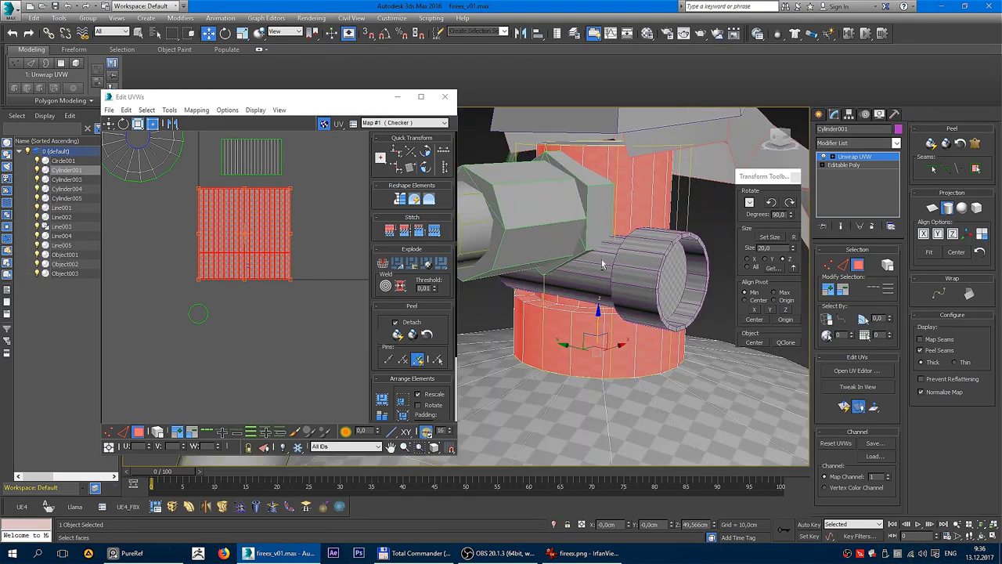
- Rotate the cylindrical mapping gizmo to align and Ctrl-add the remaining neck faces
{"action": "mouse_move", "coordinate": [576, 251]}
{"action": "middle_mouse_down", "text": "alt"}
{"action": "mouse_move", "coordinate": [519, 302]}
{"action": "mouse_move", "coordinate": [566, 288]}
{"action": "mouse_move", "coordinate": [306, 145]}
{"action": "middle_mouse_up", "text": "alt"}
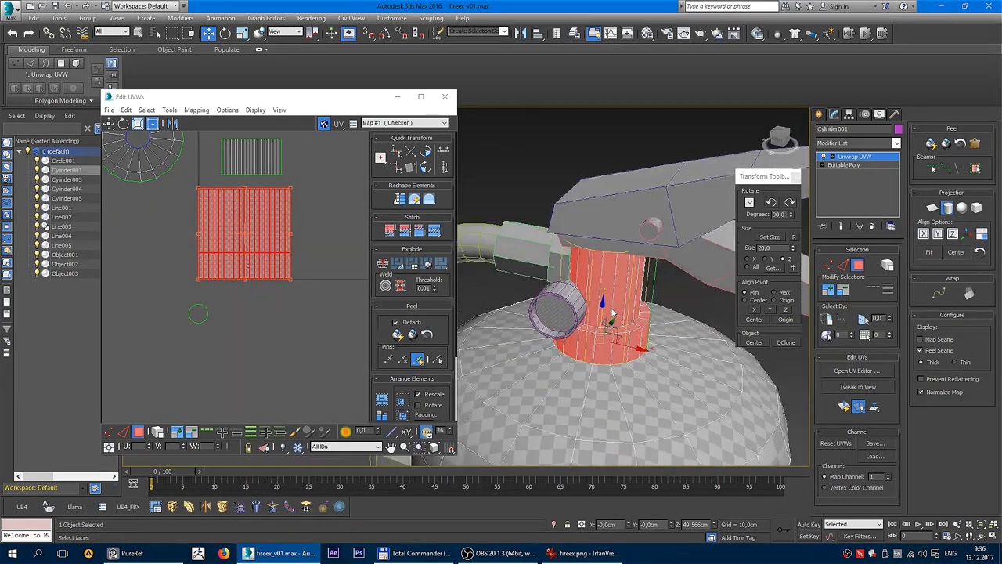
{"action": "left_click", "coordinate": [226, 33]}
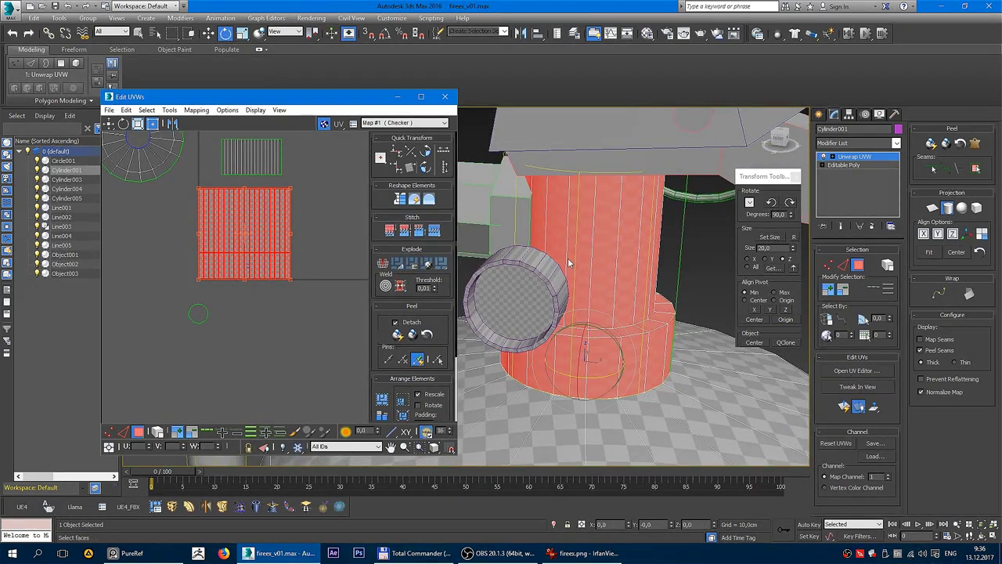
{"action": "middle_click_drag", "start_coordinate": [579, 329], "coordinate": [606, 379], "text": "alt"}
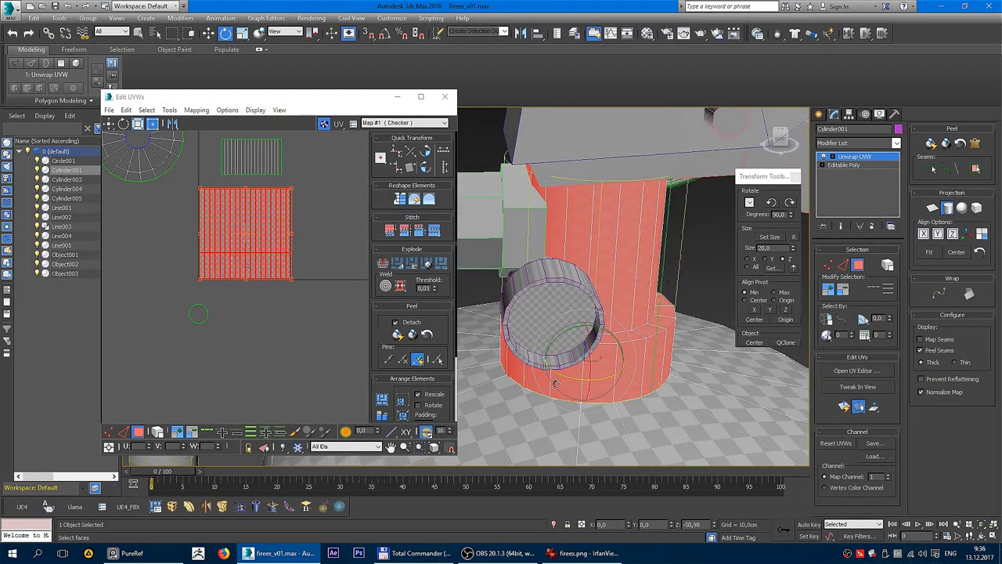
{"action": "mouse_move", "coordinate": [605, 379]}
{"action": "middle_mouse_down", "text": "alt"}
{"action": "mouse_move", "coordinate": [517, 363]}
{"action": "mouse_move", "coordinate": [233, 202]}
{"action": "middle_mouse_up", "text": "alt"}
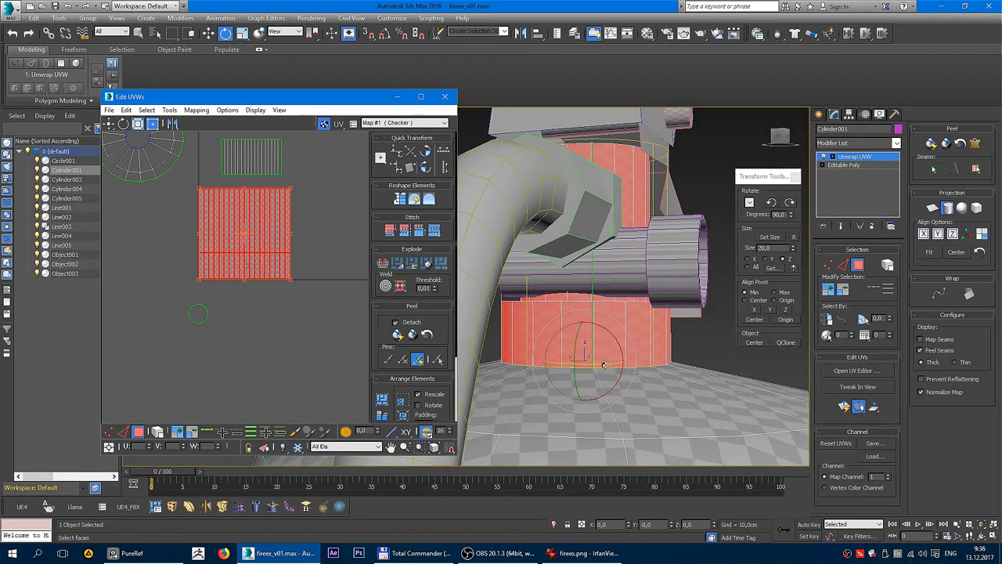
{"action": "left_click", "coordinate": [569, 365]}
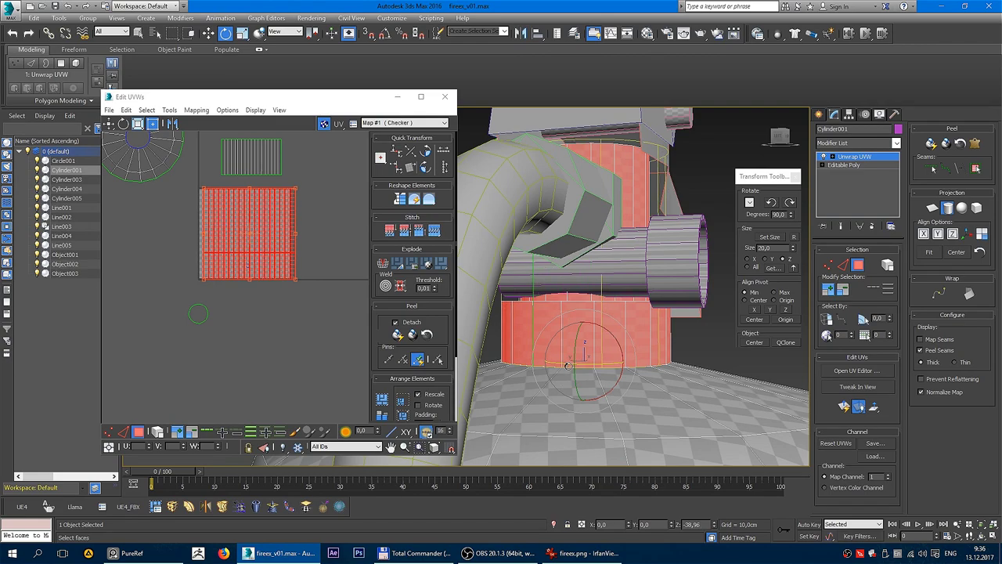
{"action": "middle_click_drag", "start_coordinate": [569, 365], "coordinate": [598, 347], "text": "alt"}
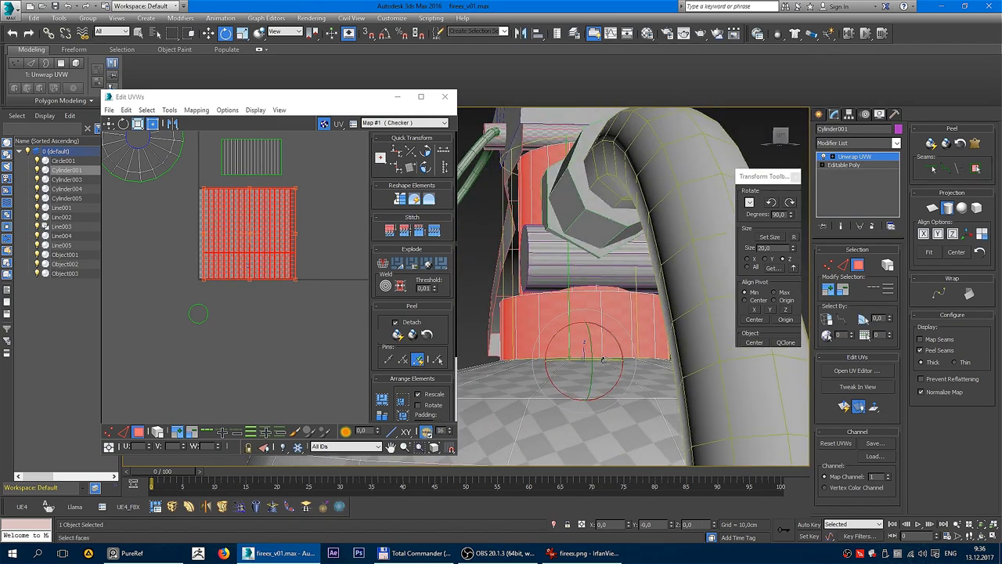
{"action": "mouse_move", "coordinate": [598, 347]}
{"action": "middle_mouse_down", "text": "alt"}
{"action": "mouse_move", "coordinate": [602, 382]}
{"action": "mouse_move", "coordinate": [572, 368]}
{"action": "middle_mouse_up", "text": "alt"}
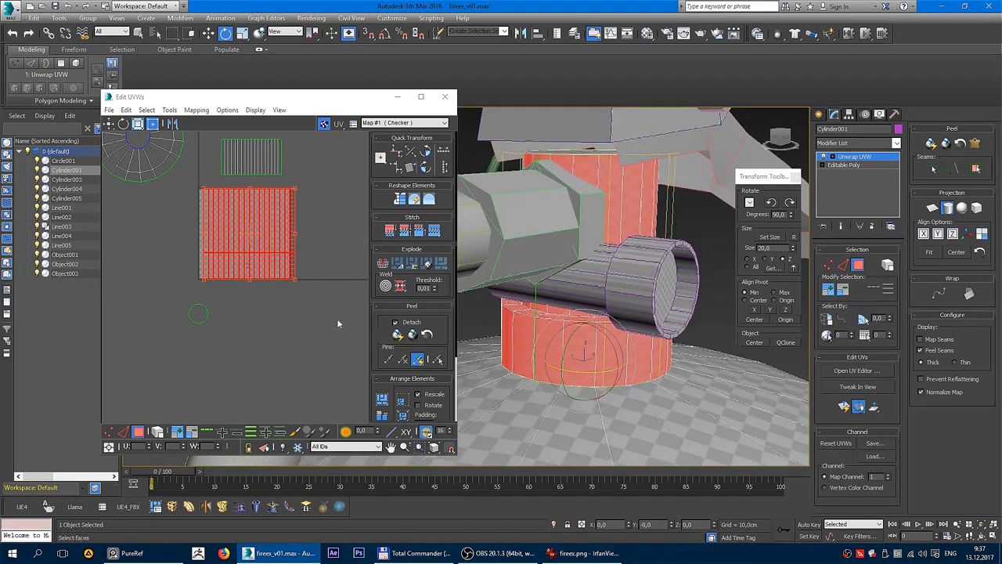
- Finish the cylindrical mapping and clear the face selection
{"action": "left_click", "coordinate": [949, 210]}
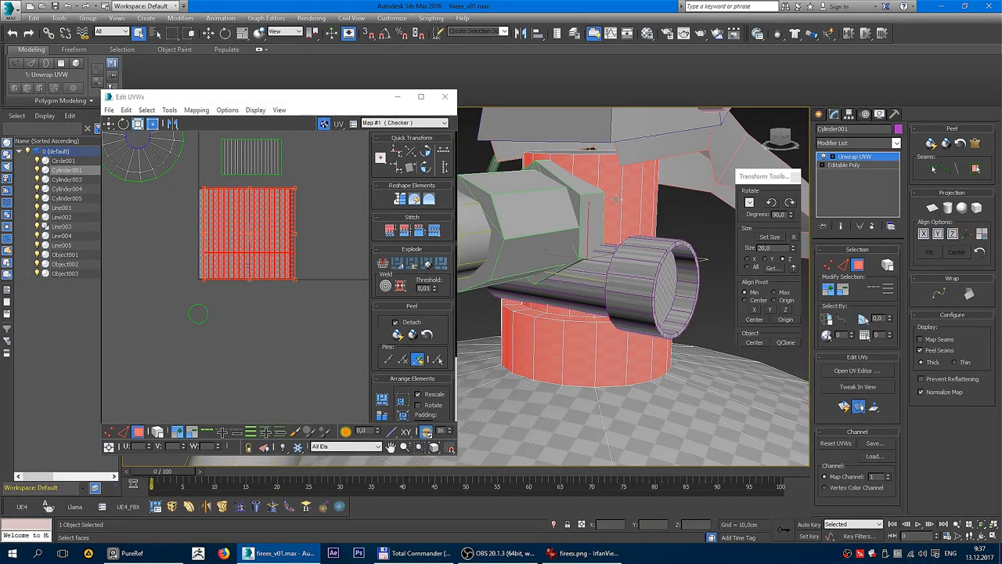
{"action": "scroll", "coordinate": [287, 245], "scroll_direction": "down", "scroll_amount": 1}
{"action": "scroll", "coordinate": [288, 246], "scroll_direction": "down", "scroll_amount": 1}
{"action": "scroll", "coordinate": [288, 246], "scroll_direction": "up", "scroll_amount": 1}
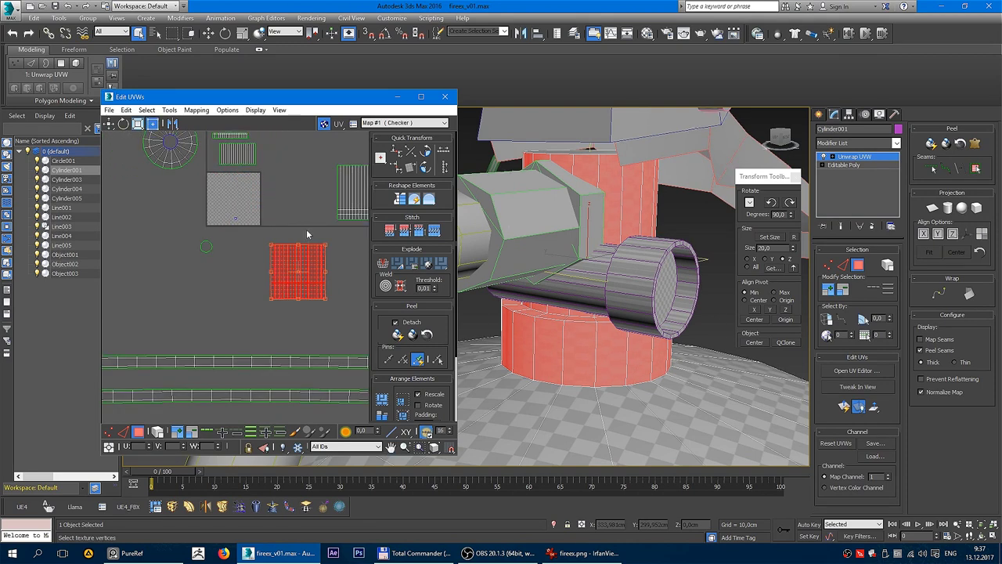
{"action": "left_click", "coordinate": [350, 288]}
{"action": "scroll", "coordinate": [350, 288], "scroll_direction": "up", "scroll_amount": 3}
{"action": "scroll", "coordinate": [290, 274], "scroll_direction": "up", "scroll_amount": 1}
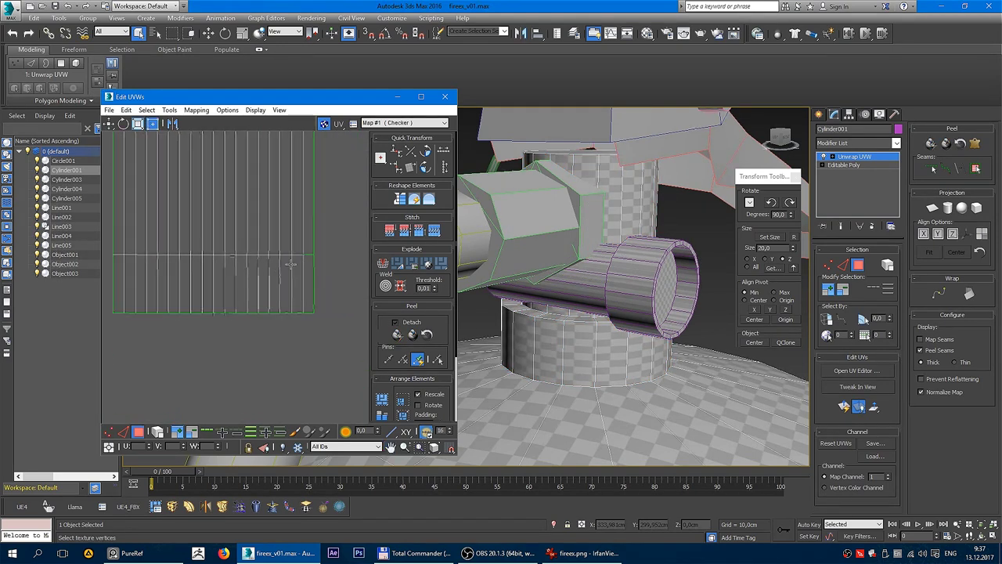
{"action": "scroll", "coordinate": [315, 256], "scroll_direction": "up", "scroll_amount": 1}
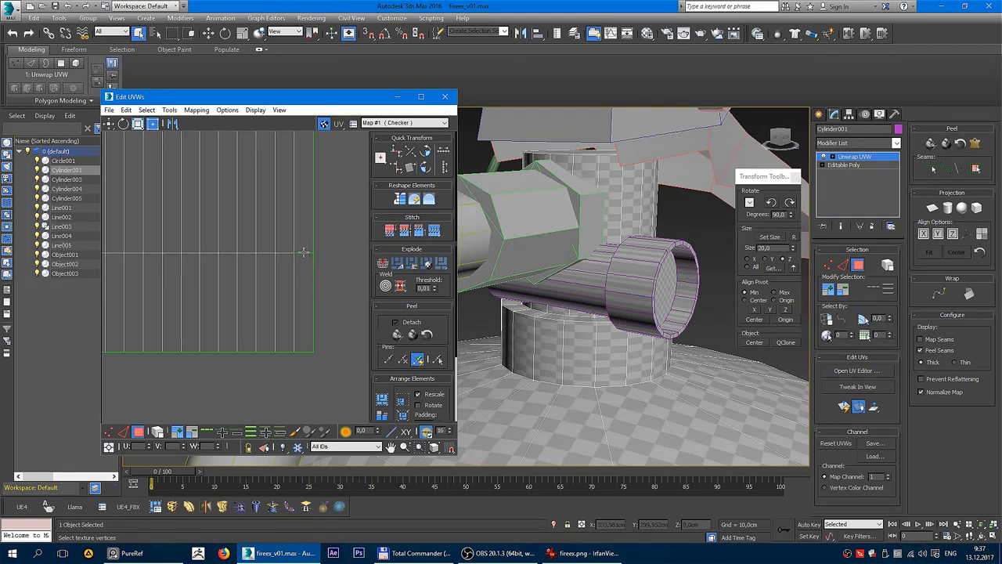
- In vertex mode, select the strip's stray corner vertex and move it downward
{"action": "left_click", "coordinate": [109, 431]}
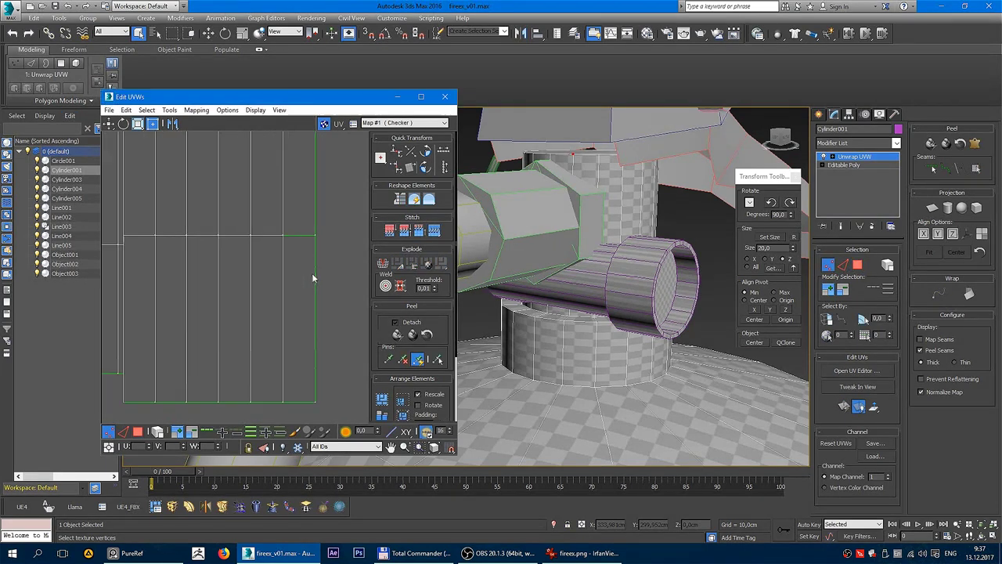
{"action": "scroll", "coordinate": [314, 279], "scroll_direction": "up", "scroll_amount": 1}
{"action": "left_click_drag", "start_coordinate": [317, 235], "coordinate": [304, 259]}
{"action": "key", "text": "ctrl+z"}
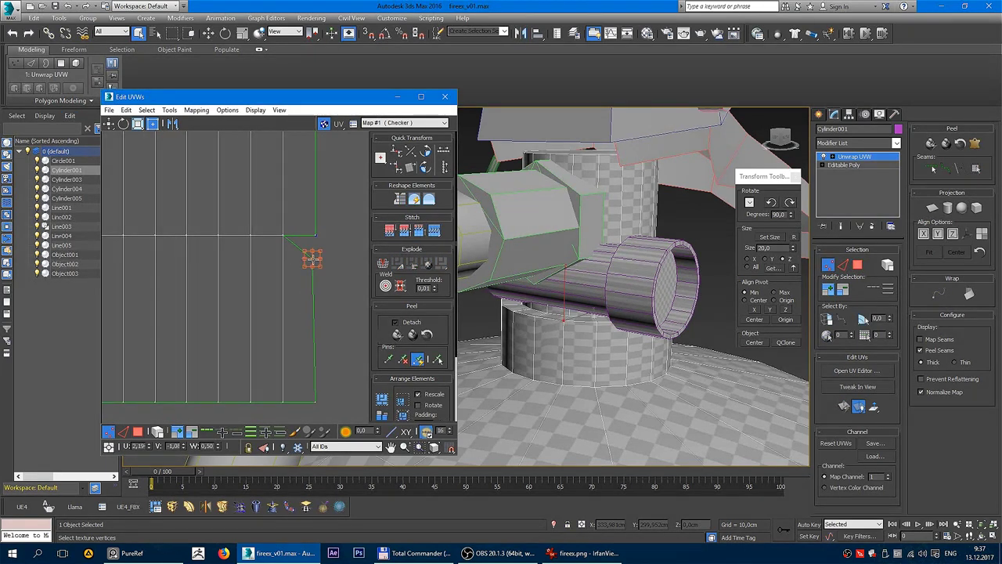
{"action": "scroll", "coordinate": [307, 303], "scroll_direction": "down", "scroll_amount": 2}
{"action": "scroll", "coordinate": [311, 312], "scroll_direction": "up", "scroll_amount": 1}
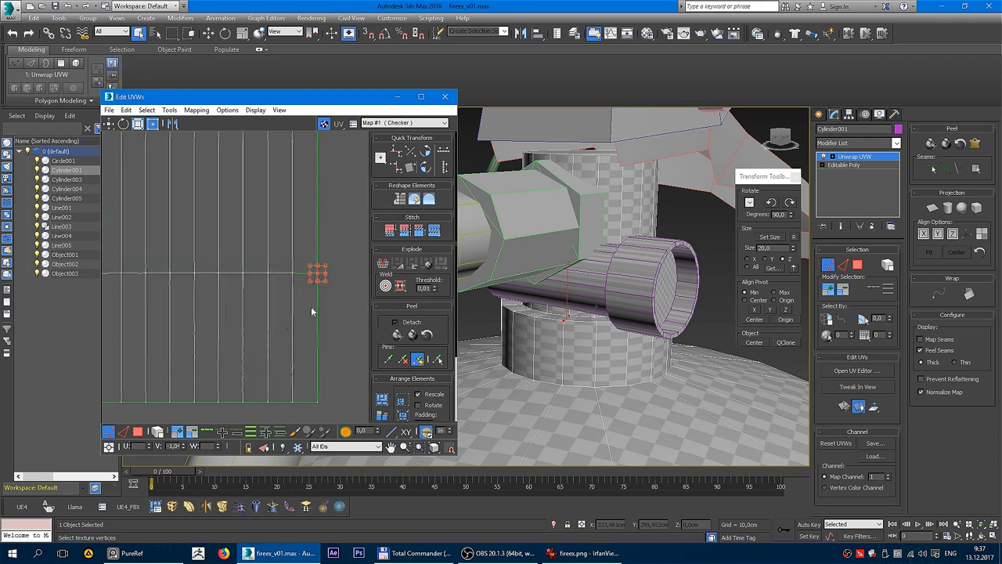
{"action": "right_click", "coordinate": [314, 272]}
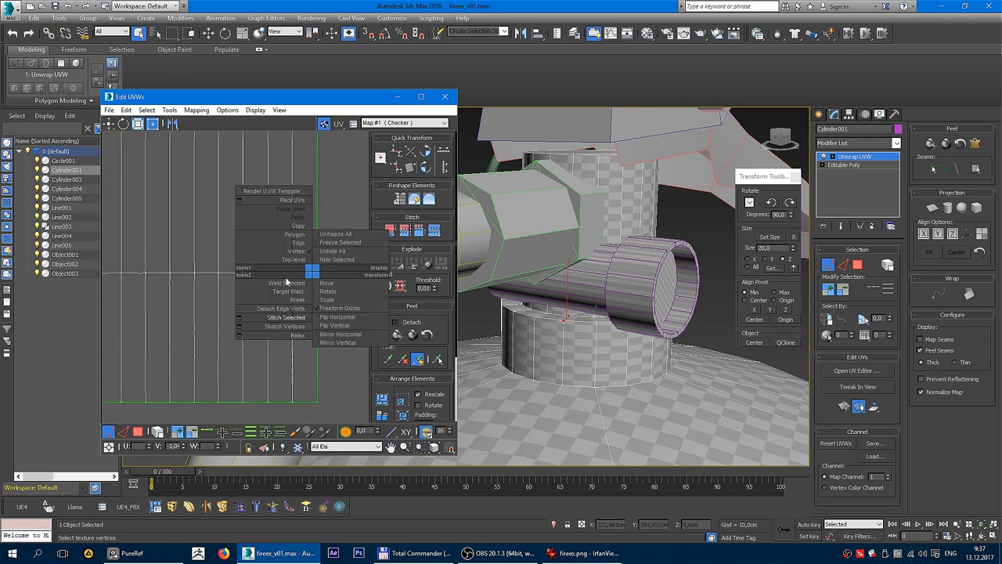
{"action": "left_click", "coordinate": [344, 188]}
{"action": "scroll", "coordinate": [340, 280], "scroll_direction": "up", "scroll_amount": 3}
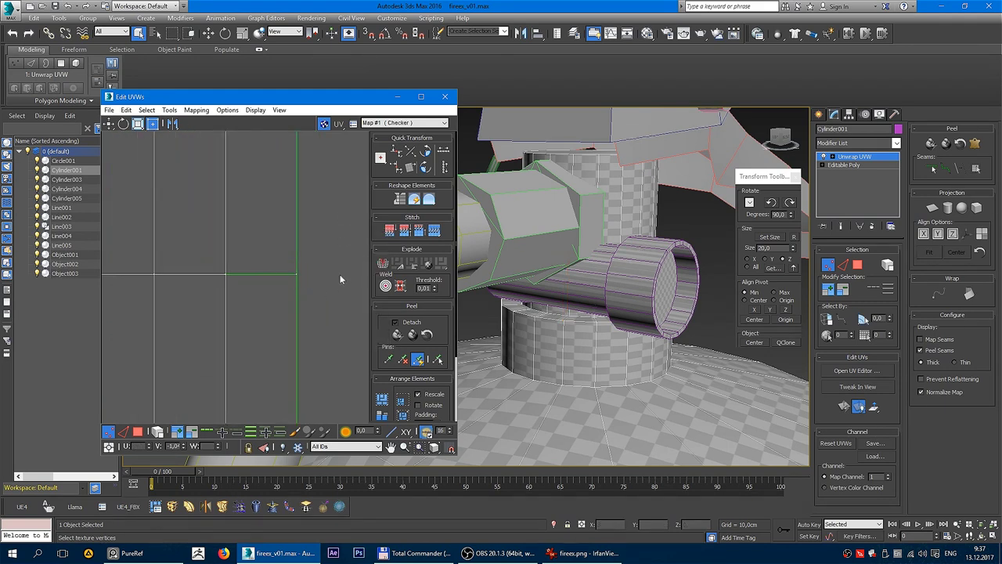
{"action": "left_click_drag", "start_coordinate": [297, 277], "coordinate": [295, 324]}
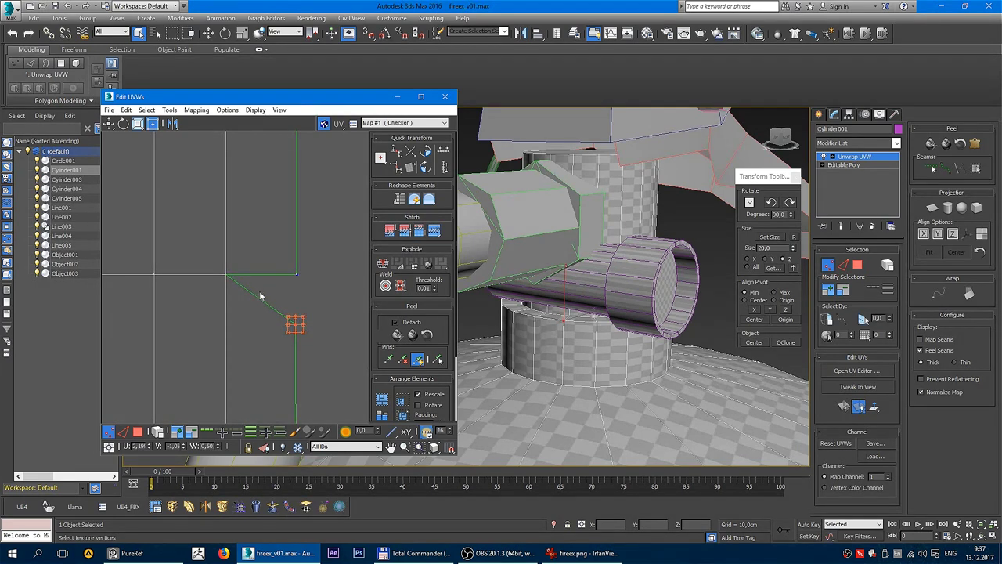
- Pull the stray vertex cluster back onto the neck island's right edge
{"action": "mouse_move", "coordinate": [296, 275]}
{"action": "left_mouse_down"}
{"action": "mouse_move", "coordinate": [302, 252]}
{"action": "mouse_move", "coordinate": [312, 297]}
{"action": "mouse_move", "coordinate": [309, 235]}
{"action": "mouse_move", "coordinate": [302, 287]}
{"action": "mouse_move", "coordinate": [229, 312]}
{"action": "mouse_move", "coordinate": [153, 316]}
{"action": "left_mouse_up"}
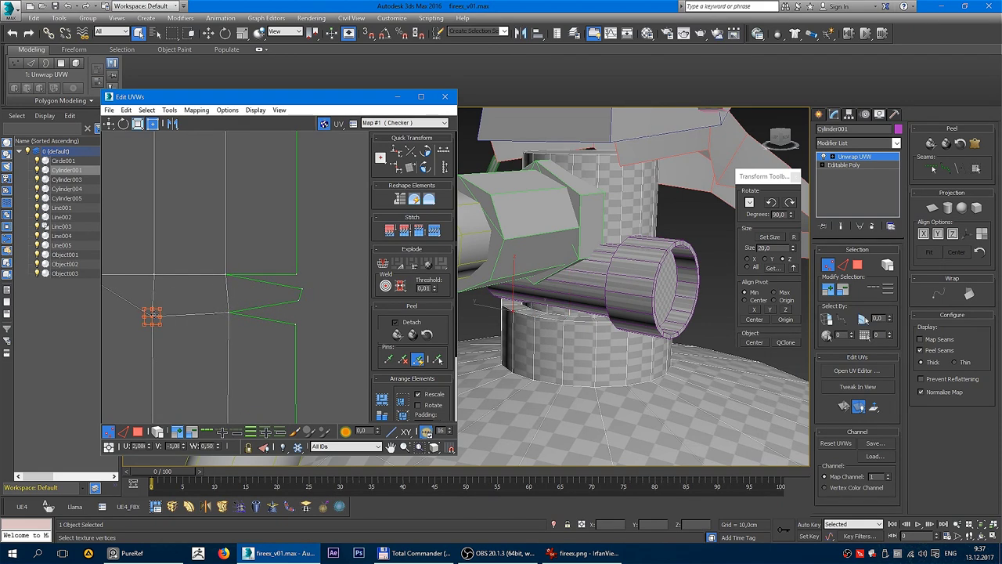
{"action": "scroll", "coordinate": [266, 307], "scroll_direction": "down", "scroll_amount": 4}
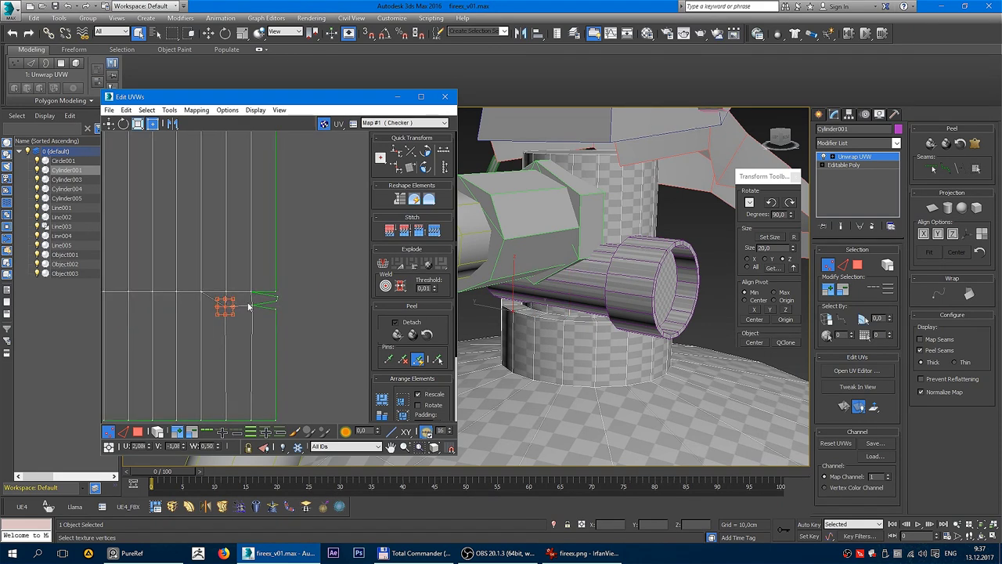
{"action": "left_click_drag", "start_coordinate": [233, 305], "coordinate": [259, 292]}
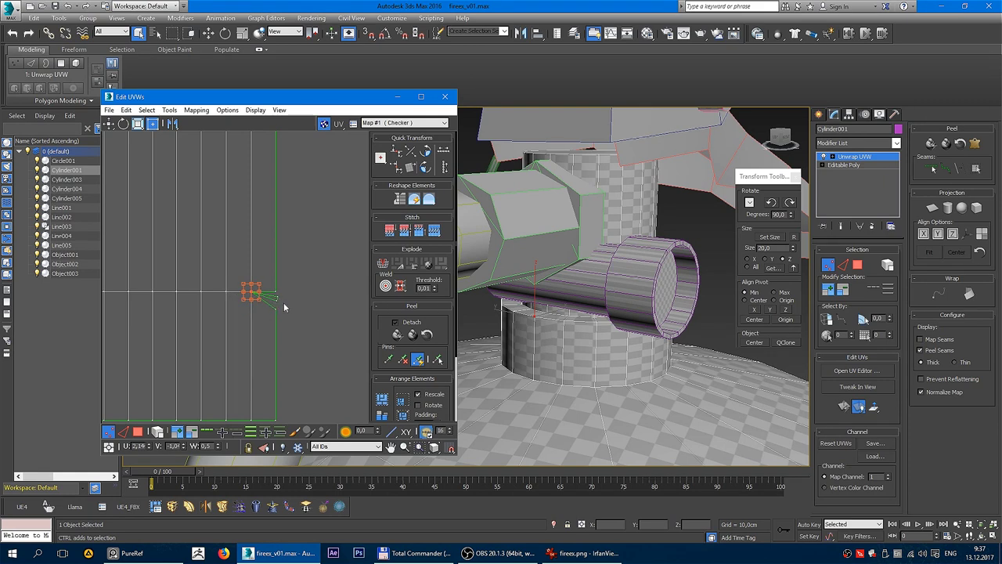
{"action": "scroll", "coordinate": [278, 302], "scroll_direction": "up", "scroll_amount": 3}
{"action": "scroll", "coordinate": [270, 301], "scroll_direction": "down", "scroll_amount": 4}
{"action": "left_click_drag", "start_coordinate": [284, 300], "coordinate": [315, 300]}
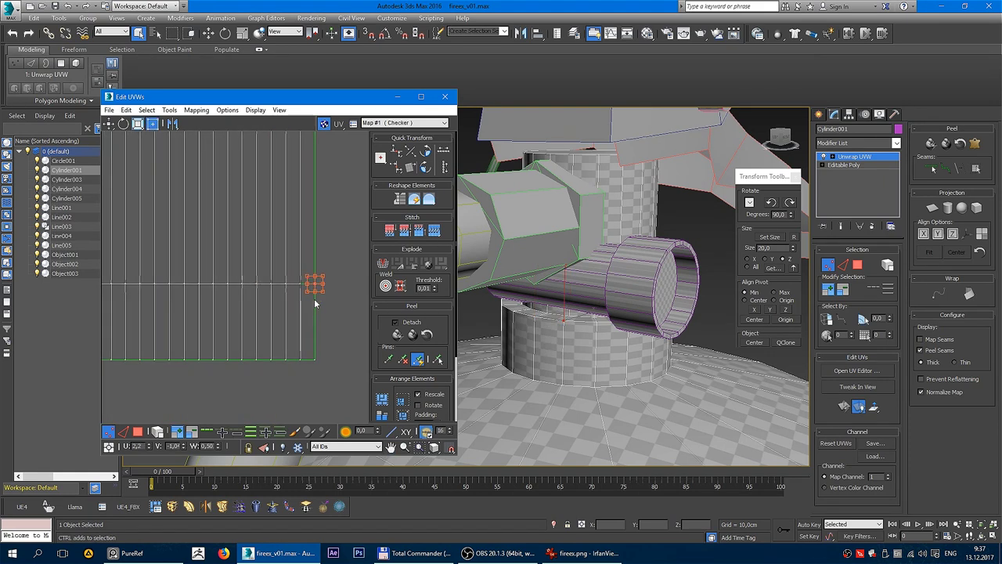
{"action": "scroll", "coordinate": [329, 277], "scroll_direction": "down", "scroll_amount": 3}
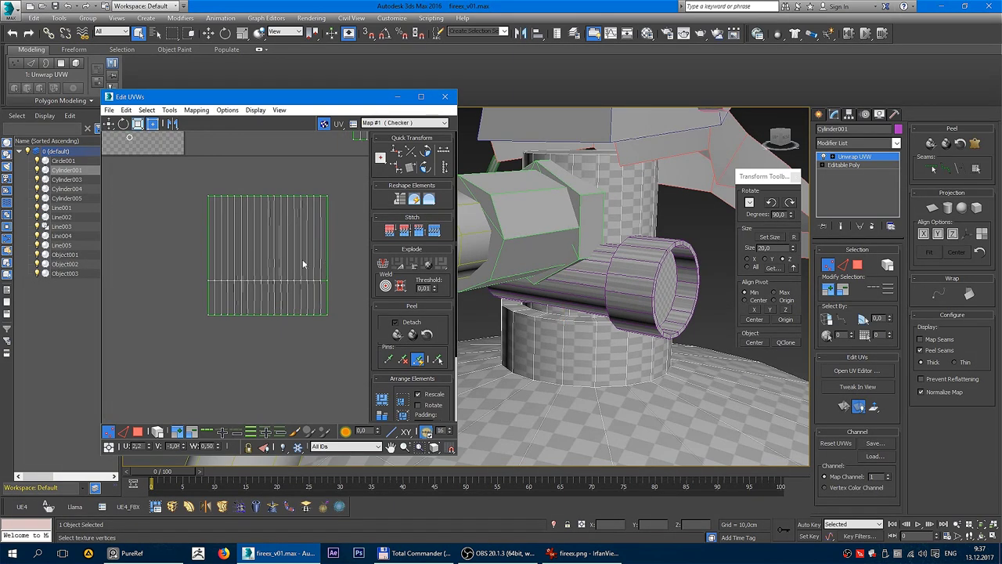
{"action": "left_click", "coordinate": [139, 432]}
{"action": "key", "text": "ctrl+a"}
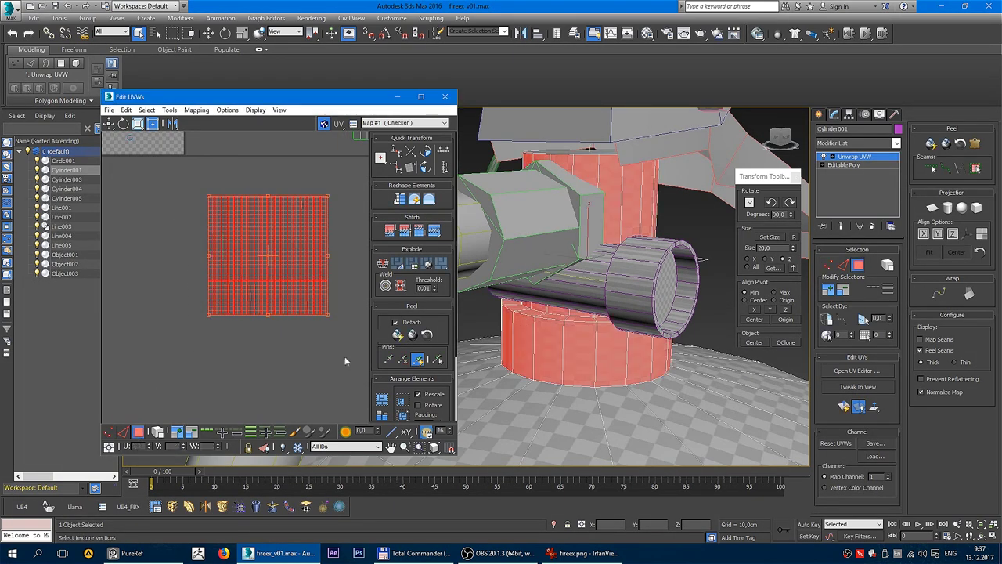
{"action": "left_click", "coordinate": [398, 334]}
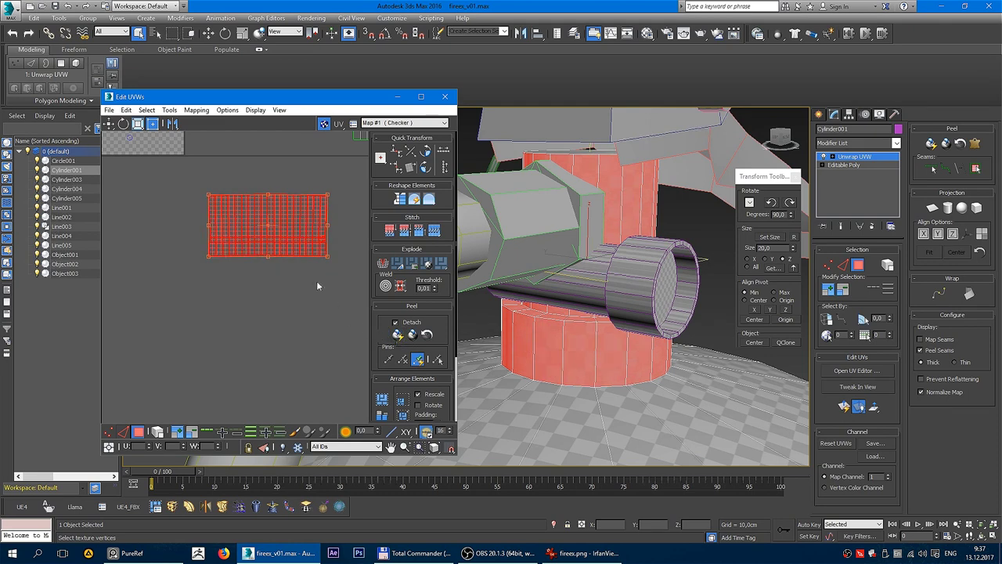
{"action": "left_click", "coordinate": [321, 269]}
{"action": "scroll", "coordinate": [330, 242], "scroll_direction": "up", "scroll_amount": 3}
{"action": "scroll", "coordinate": [330, 241], "scroll_direction": "down", "scroll_amount": 2}
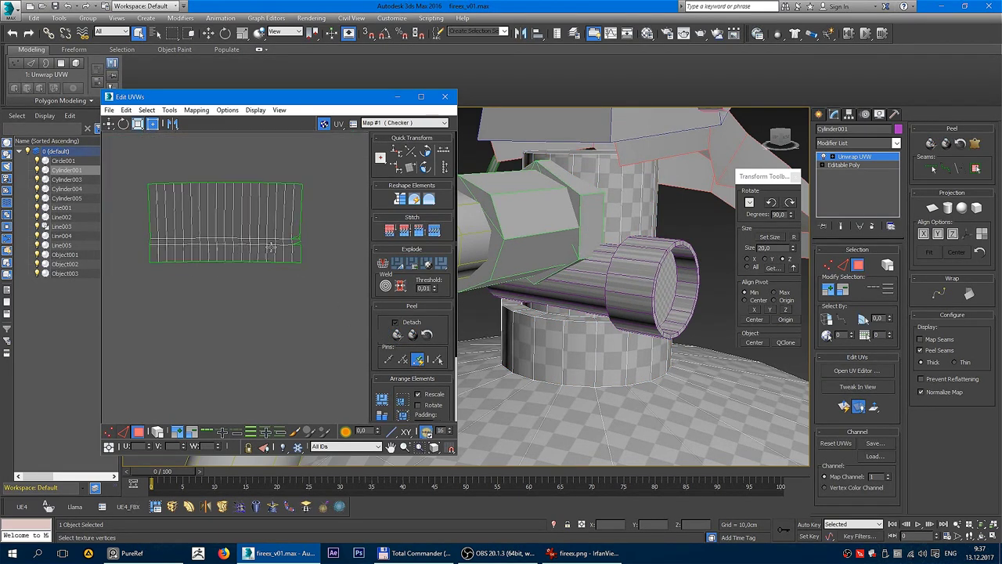
{"action": "scroll", "coordinate": [275, 213], "scroll_direction": "down", "scroll_amount": 2}
{"action": "middle_click_drag", "start_coordinate": [335, 239], "coordinate": [315, 244]}
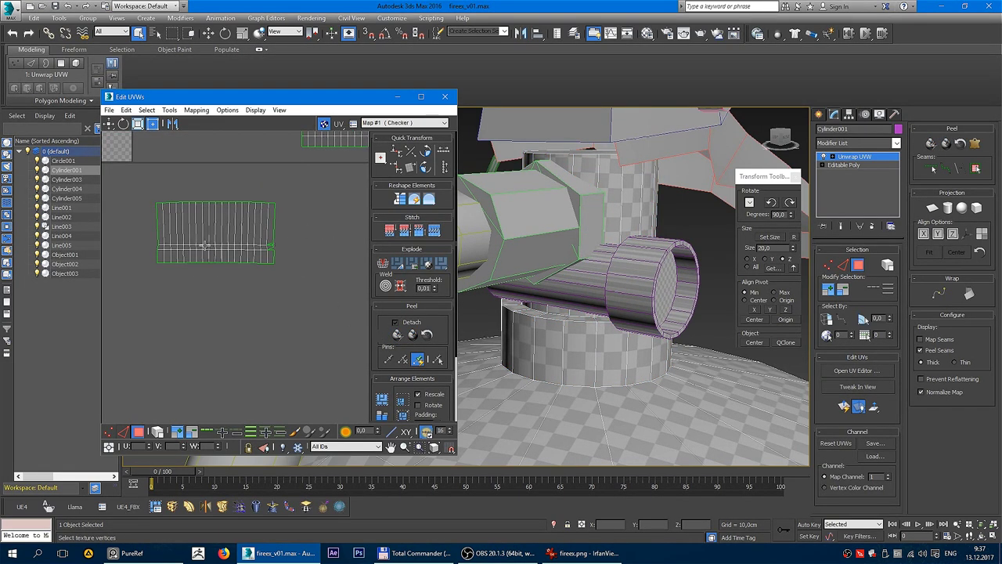
{"action": "scroll", "coordinate": [546, 312], "scroll_direction": "up", "scroll_amount": 4}
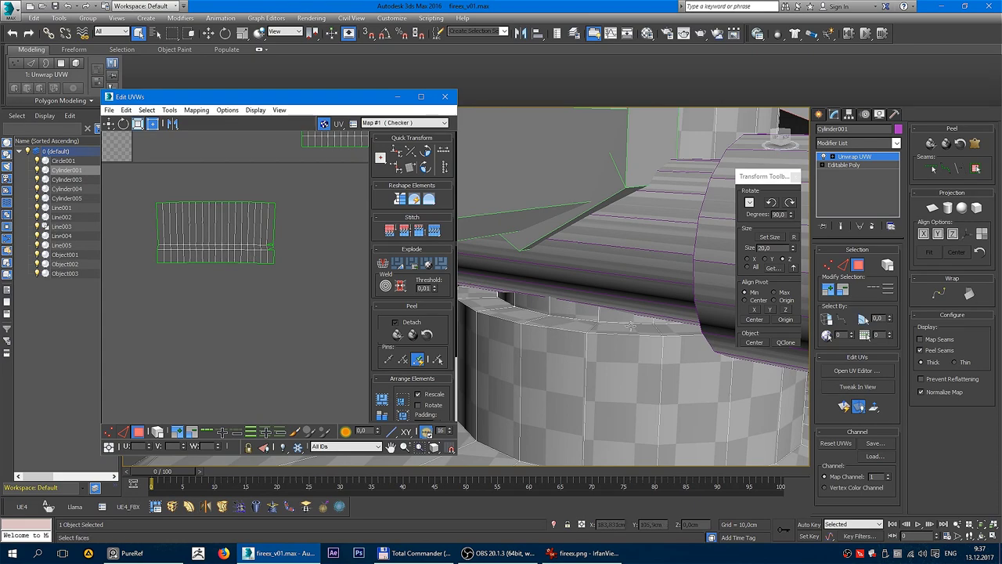
{"action": "mouse_move", "coordinate": [656, 315]}
{"action": "middle_mouse_down", "text": "alt"}
{"action": "mouse_move", "coordinate": [650, 354]}
{"action": "mouse_move", "coordinate": [596, 321]}
{"action": "middle_mouse_up", "text": "alt"}
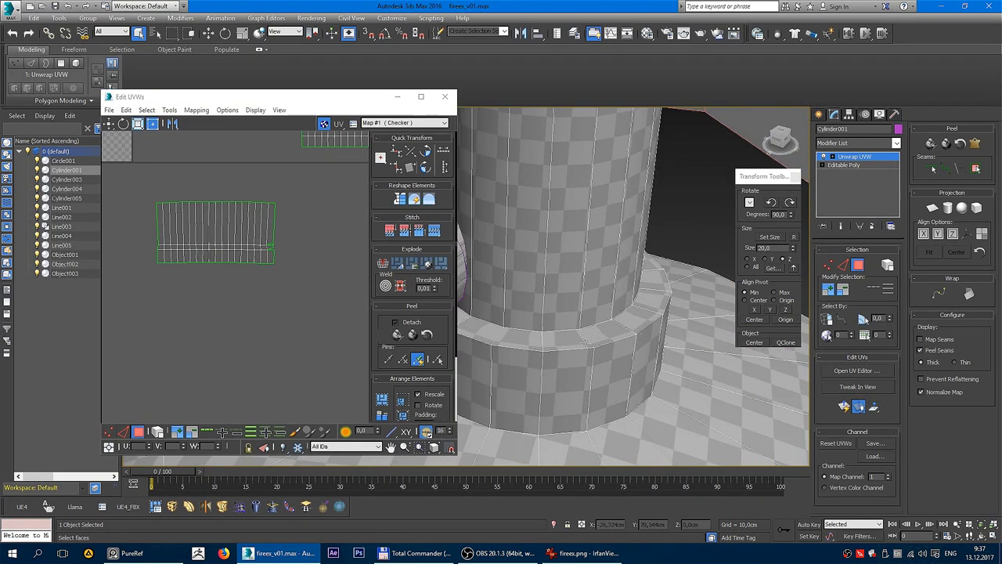
{"action": "left_click", "coordinate": [584, 346]}
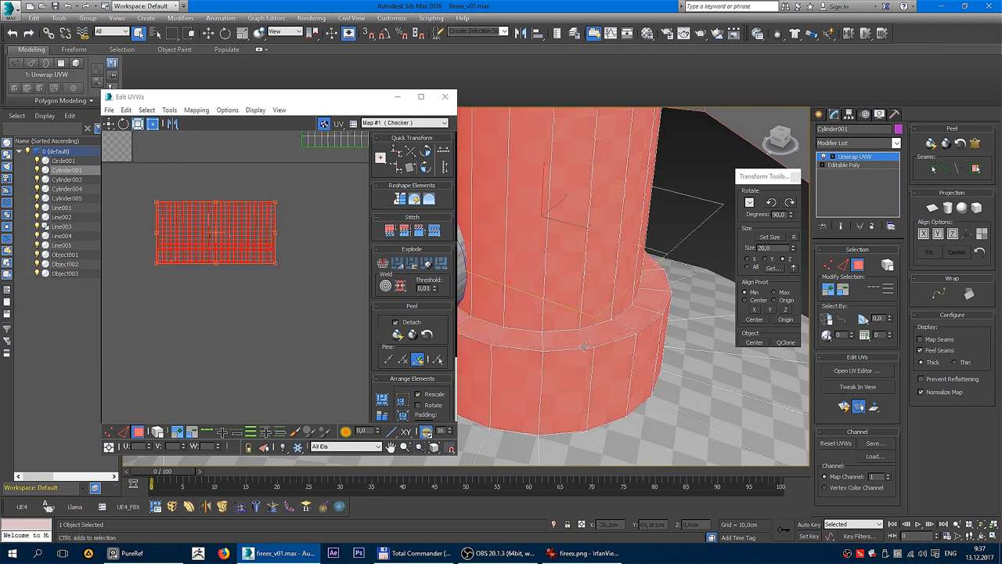
{"action": "left_click", "coordinate": [372, 304]}
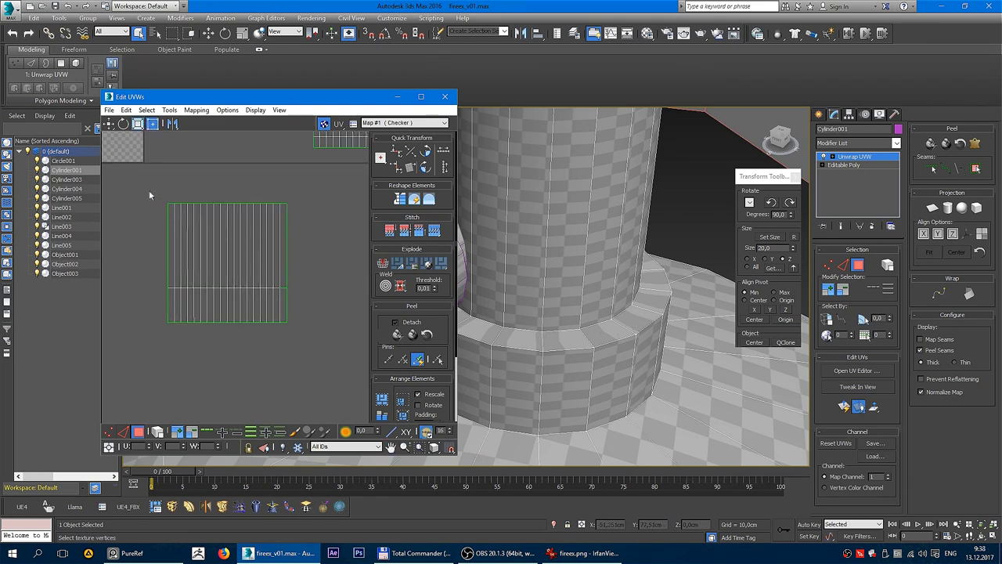
- Box-select the cylinder's UV shell and re-peel it with Quick Peel
{"action": "left_click_drag", "start_coordinate": [148, 191], "coordinate": [330, 364]}
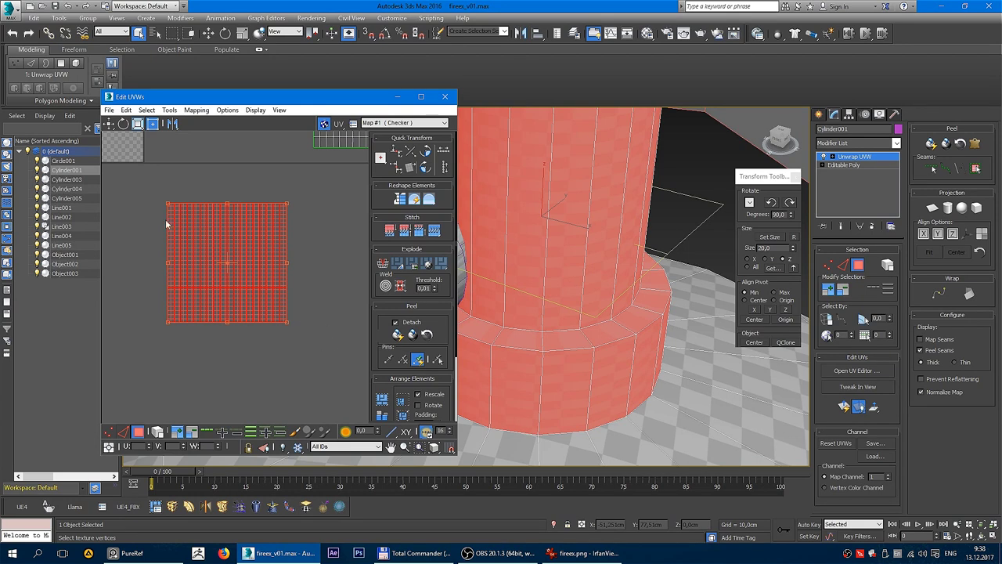
{"action": "left_click_drag", "start_coordinate": [143, 188], "coordinate": [327, 352]}
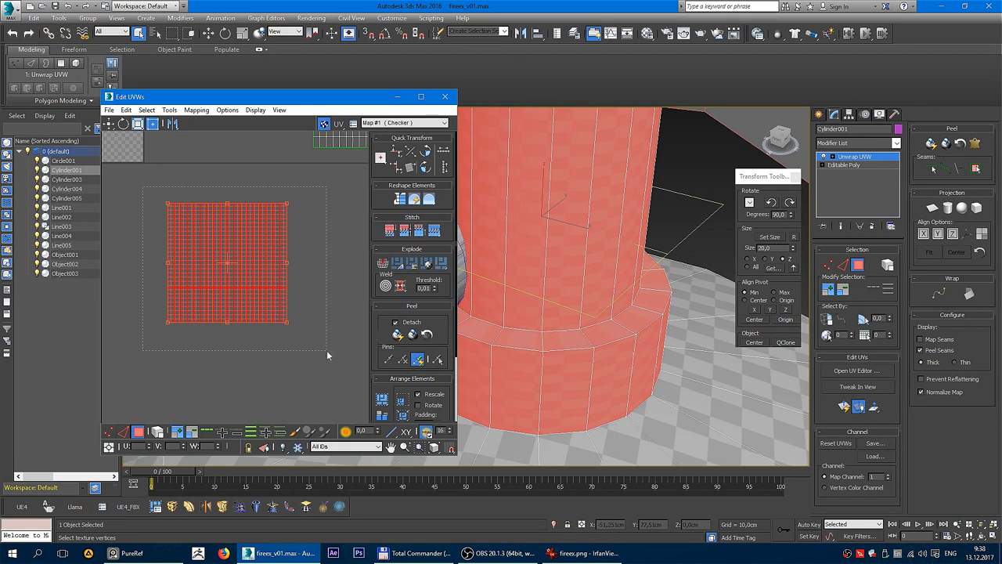
{"action": "left_click", "coordinate": [398, 336]}
{"action": "left_click", "coordinate": [330, 286]}
{"action": "scroll", "coordinate": [330, 286], "scroll_direction": "up", "scroll_amount": 5}
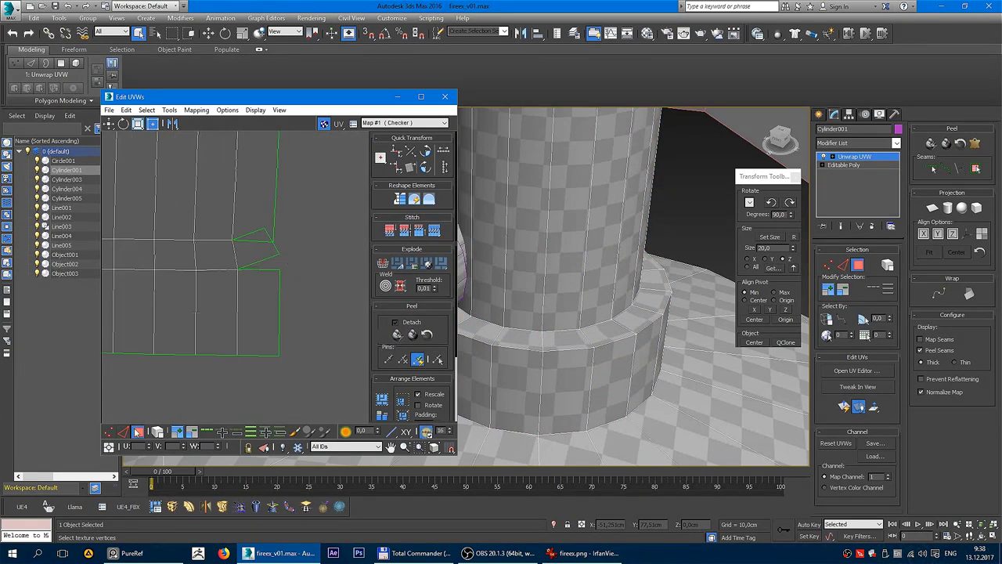
- In vertex mode, stitch the stray seam-corner vertex with Stitch Selected
{"action": "key", "text": "1"}
{"action": "left_click_drag", "start_coordinate": [266, 243], "coordinate": [283, 256]}
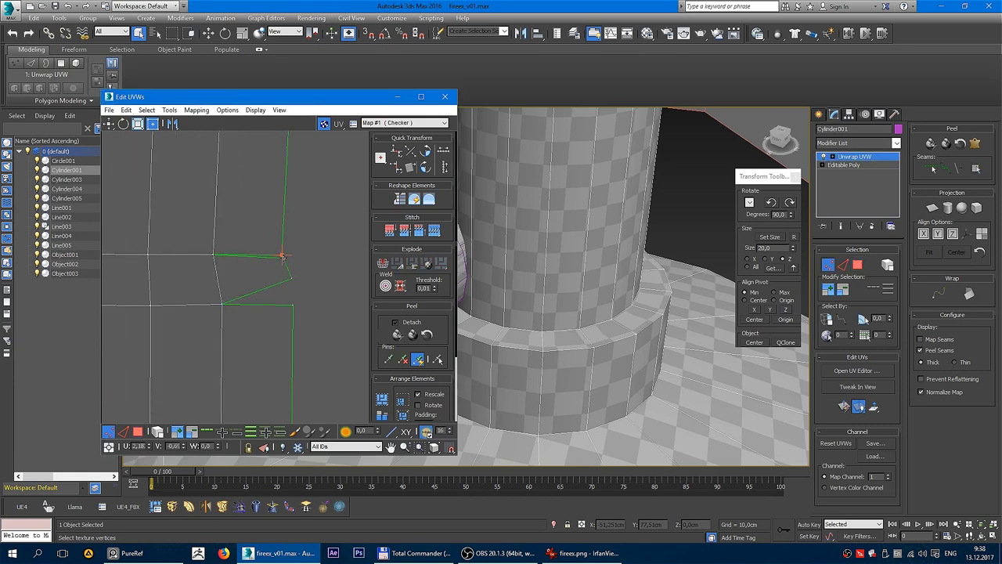
{"action": "right_click", "coordinate": [281, 257]}
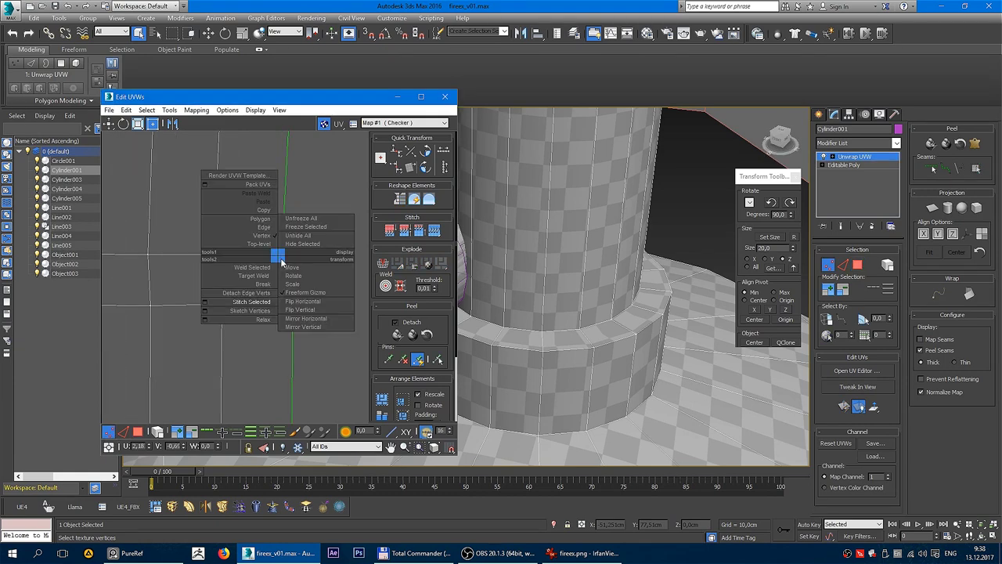
{"action": "left_click", "coordinate": [272, 304]}
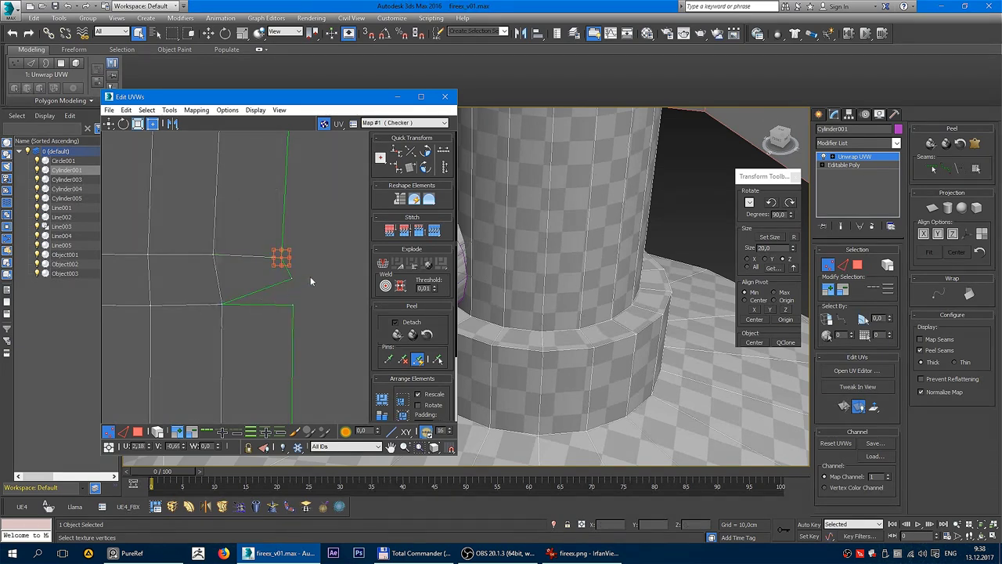
{"action": "left_click_drag", "start_coordinate": [283, 258], "coordinate": [301, 306]}
- Move the vertex cluster onto the seam corner and stitch it together
{"action": "scroll", "coordinate": [289, 308], "scroll_direction": "up", "scroll_amount": 5}
{"action": "scroll", "coordinate": [283, 306], "scroll_direction": "up", "scroll_amount": 1}
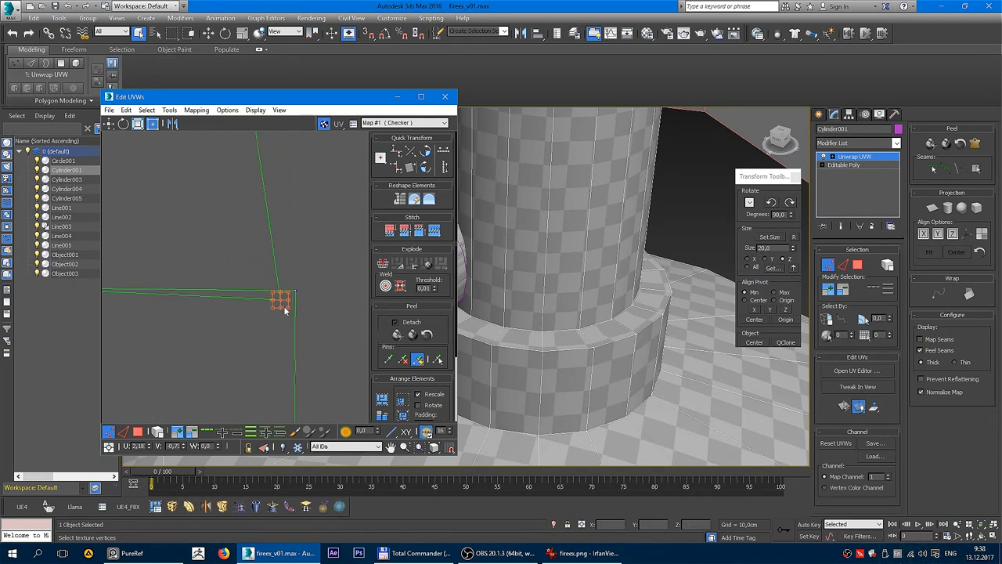
{"action": "left_click_drag", "start_coordinate": [279, 300], "coordinate": [292, 292]}
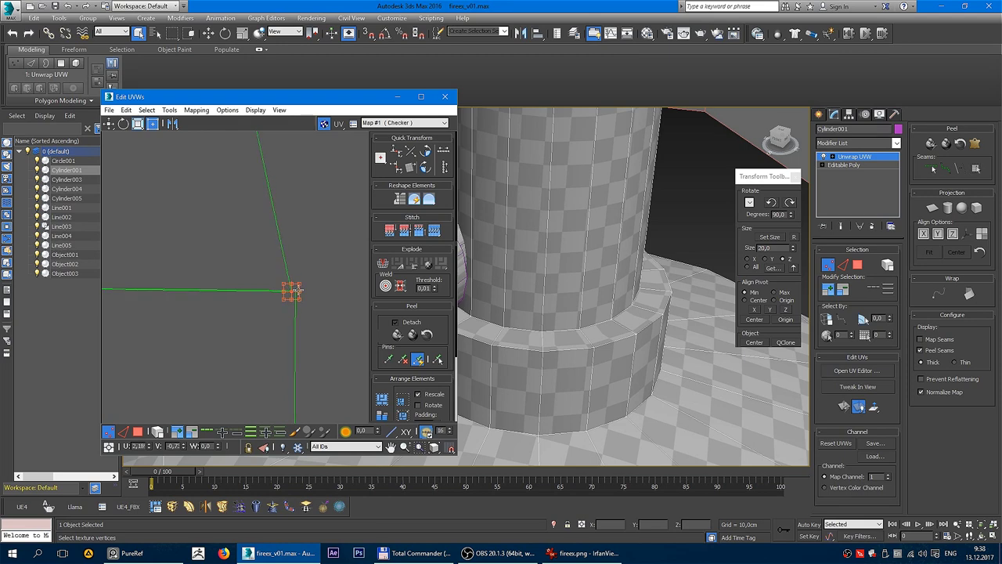
{"action": "right_click", "coordinate": [282, 291]}
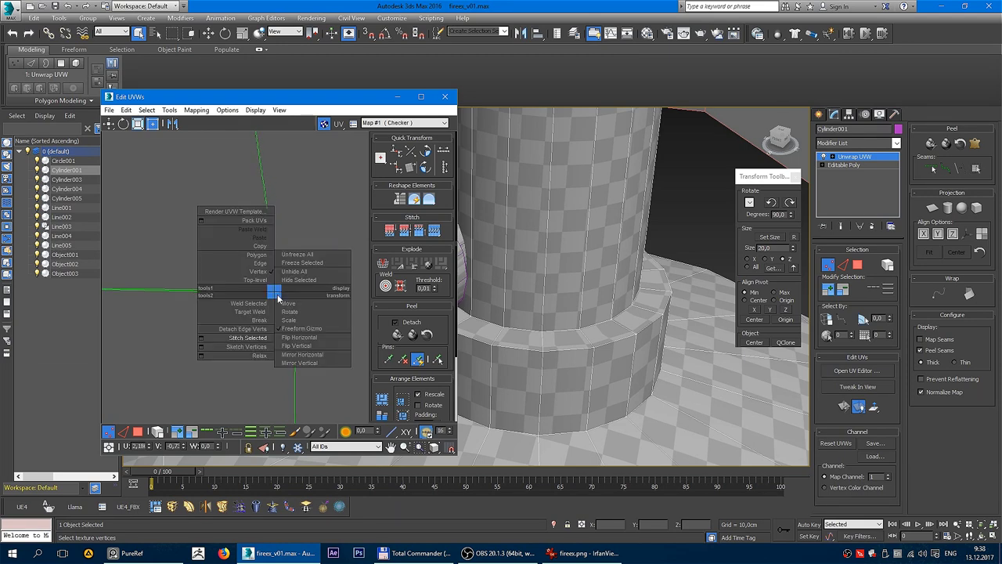
{"action": "left_click", "coordinate": [260, 339]}
{"action": "scroll", "coordinate": [259, 338], "scroll_direction": "down", "scroll_amount": 2}
{"action": "scroll", "coordinate": [314, 260], "scroll_direction": "down", "scroll_amount": 2}
- Select the base's whole UV shell in Polygon mode and bring up the Relax tool
{"action": "scroll", "coordinate": [313, 260], "scroll_direction": "down", "scroll_amount": 2}
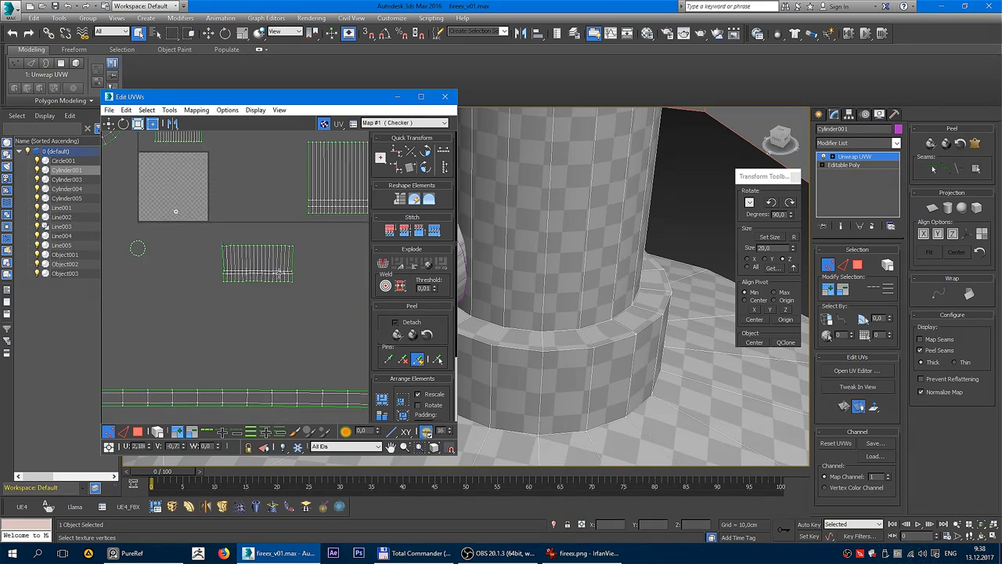
{"action": "scroll", "coordinate": [273, 267], "scroll_direction": "up", "scroll_amount": 2}
{"action": "scroll", "coordinate": [273, 267], "scroll_direction": "down", "scroll_amount": 2}
{"action": "left_click_drag", "start_coordinate": [199, 220], "coordinate": [317, 297]}
{"action": "scroll", "coordinate": [266, 271], "scroll_direction": "up", "scroll_amount": 1}
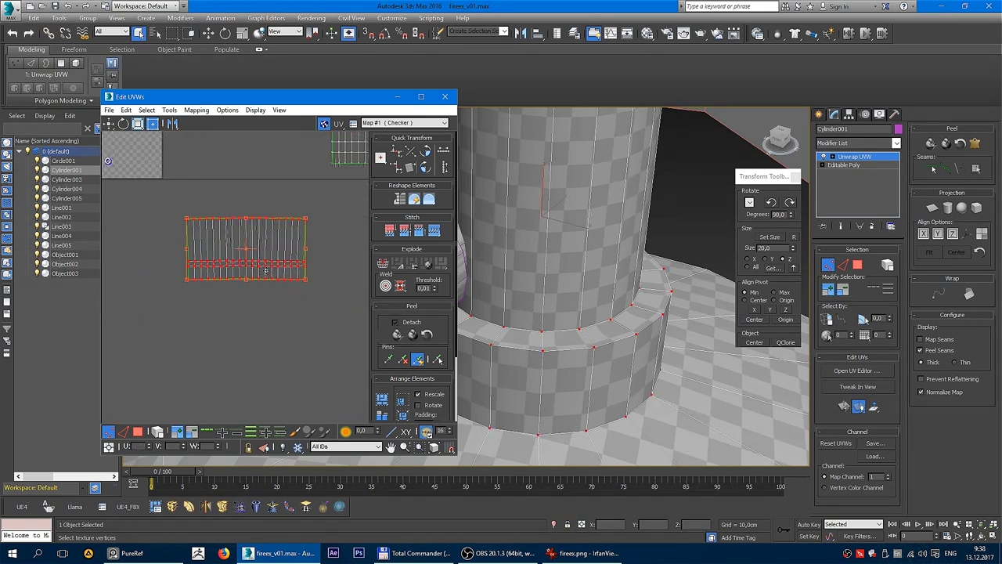
{"action": "left_click", "coordinate": [138, 432]}
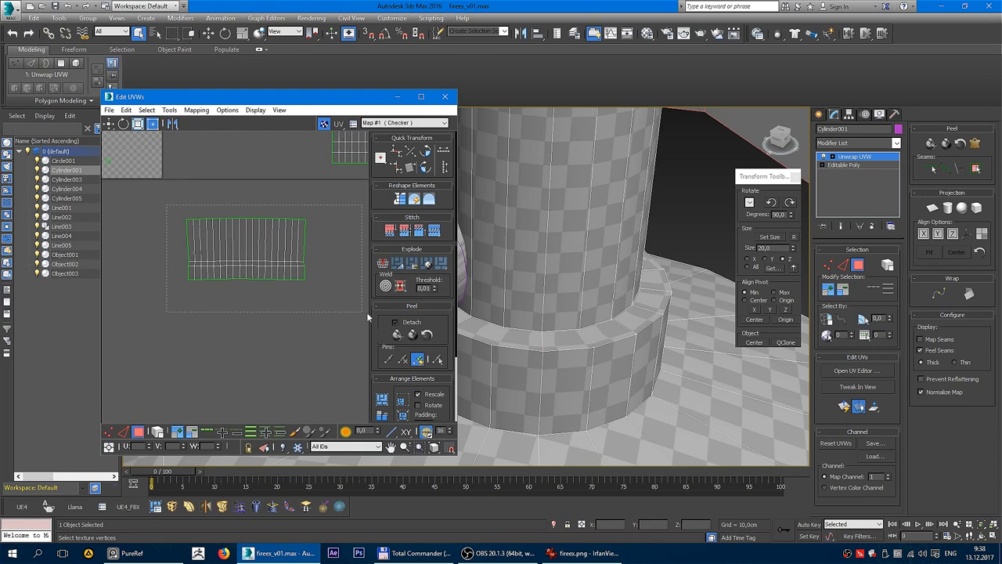
{"action": "left_click", "coordinate": [266, 251]}
{"action": "right_click", "coordinate": [267, 250]}
{"action": "left_click", "coordinate": [251, 313]}
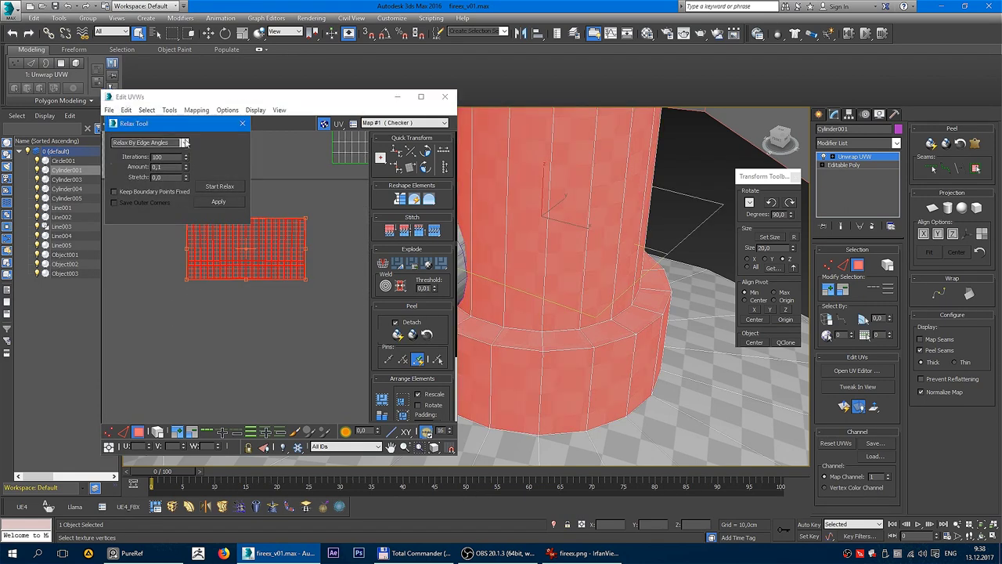
- Relax the shell by polygon angles, then rerun it Relax By Edge Angles
{"action": "left_click", "coordinate": [149, 142]}
{"action": "left_click", "coordinate": [148, 163]}
{"action": "left_click", "coordinate": [219, 185]}
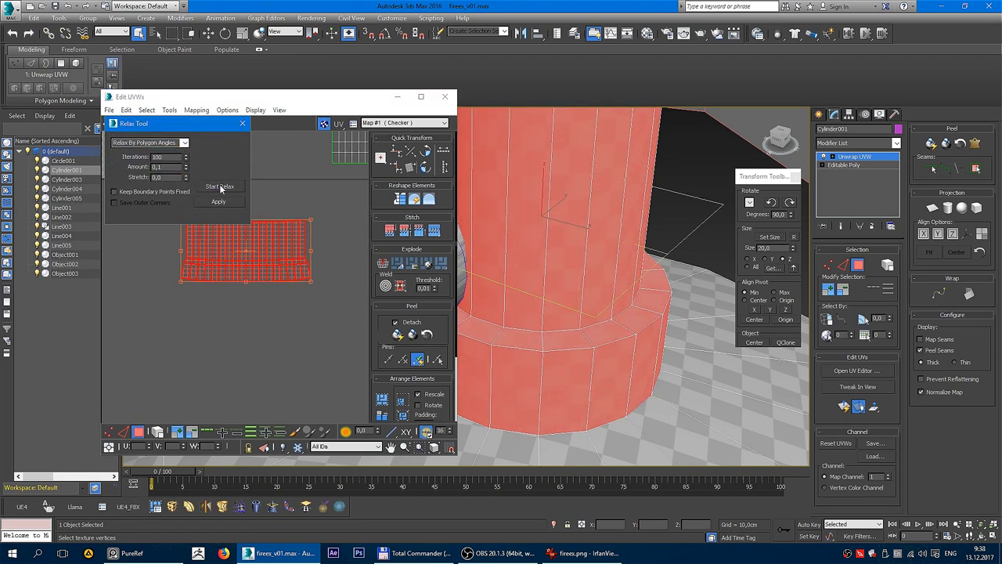
{"action": "left_click", "coordinate": [311, 206]}
{"action": "middle_click_drag", "start_coordinate": [300, 235], "coordinate": [319, 274]}
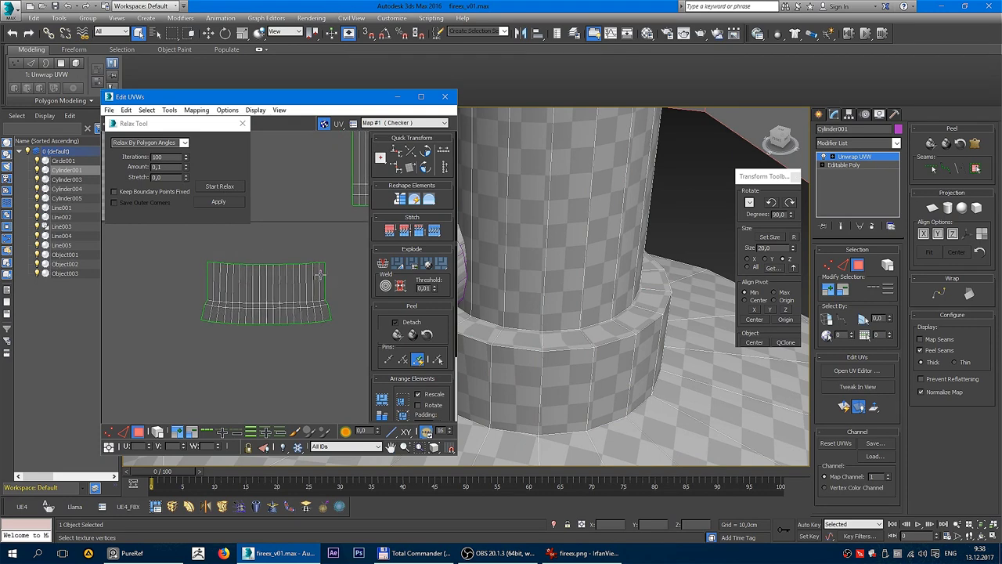
{"action": "left_click", "coordinate": [183, 142]}
{"action": "left_click", "coordinate": [174, 157]}
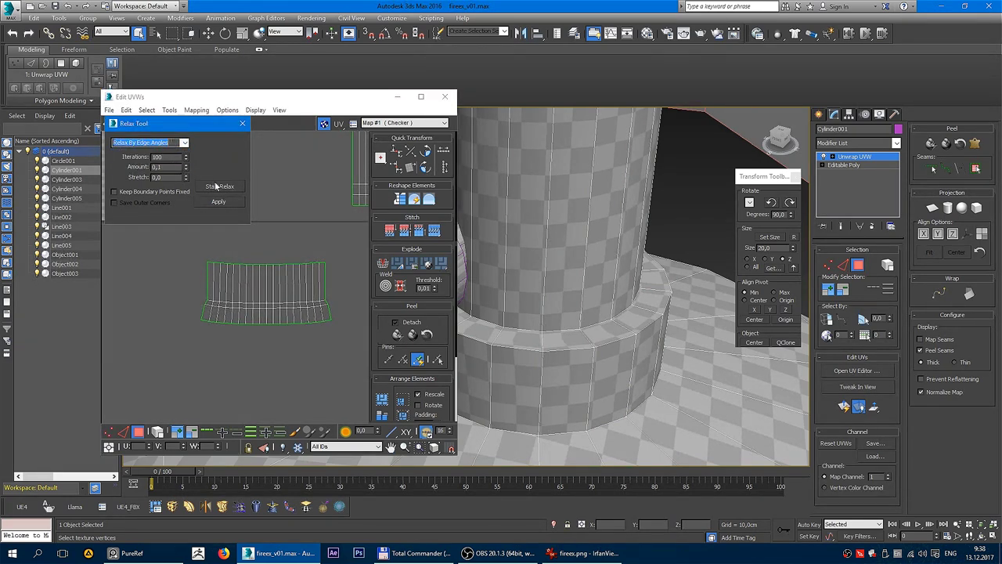
{"action": "left_click", "coordinate": [219, 187]}
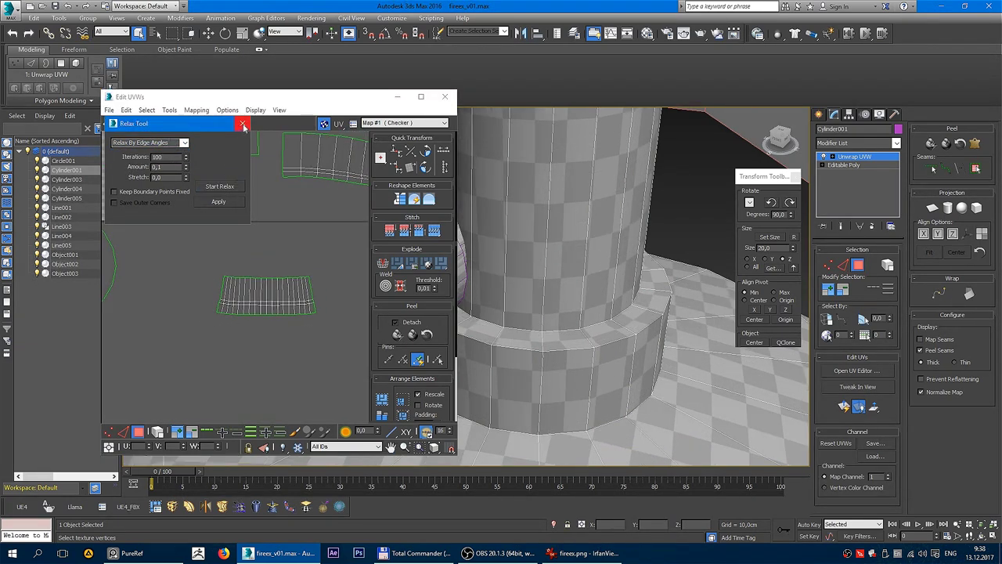
{"action": "left_click", "coordinate": [242, 123]}
- Reselect the whole shell and relax it again by edge angles into an even fan
{"action": "scroll", "coordinate": [281, 227], "scroll_direction": "down", "scroll_amount": 3}
{"action": "scroll", "coordinate": [239, 250], "scroll_direction": "up", "scroll_amount": 3}
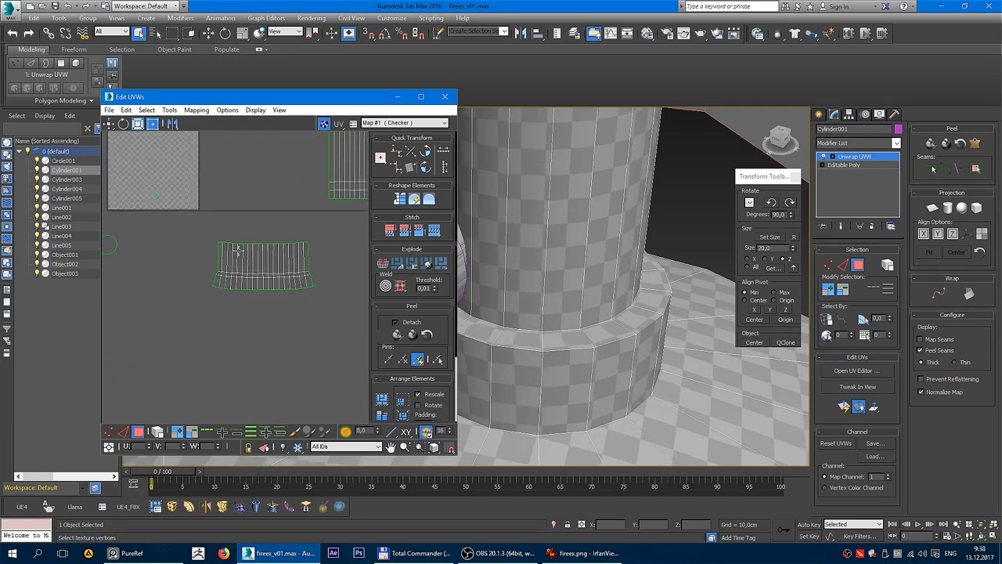
{"action": "key", "text": "ctrl+a"}
{"action": "right_click", "coordinate": [262, 258]}
{"action": "left_click", "coordinate": [192, 315]}
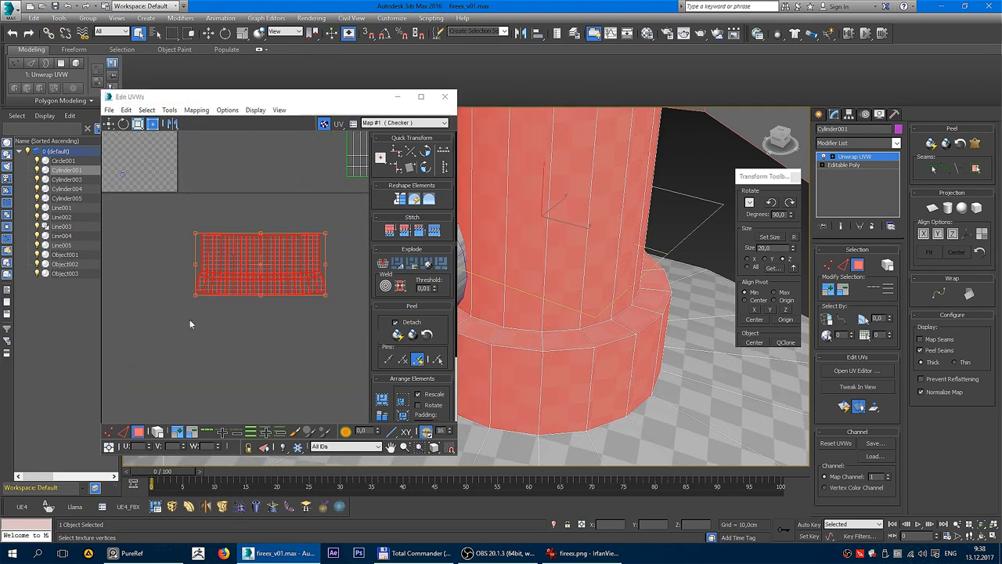
{"action": "left_click", "coordinate": [183, 144]}
{"action": "left_click", "coordinate": [148, 160]}
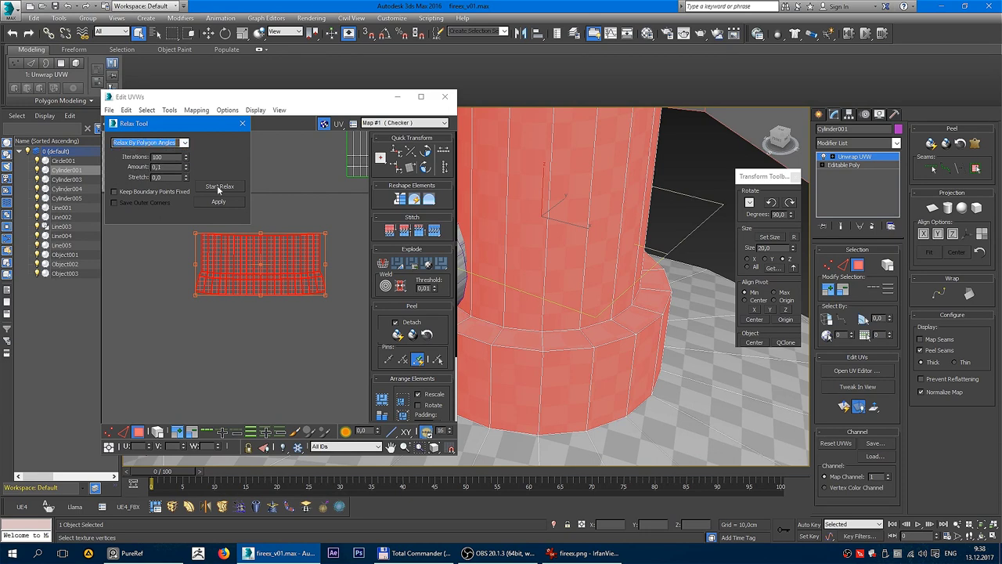
{"action": "left_click", "coordinate": [184, 142]}
{"action": "left_click", "coordinate": [149, 151]}
{"action": "left_click", "coordinate": [220, 187]}
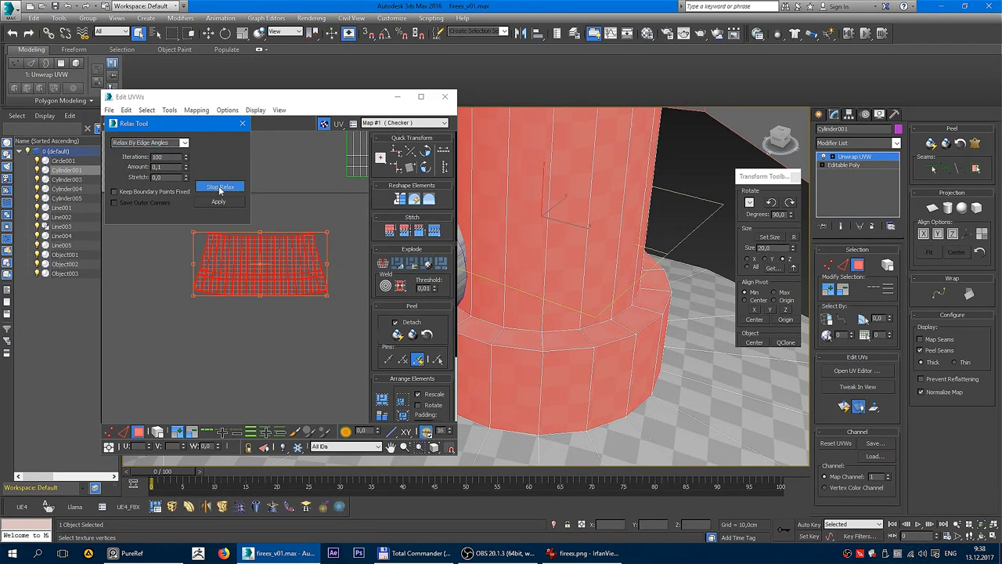
{"action": "left_click", "coordinate": [244, 124]}
{"action": "middle_click_drag", "start_coordinate": [681, 232], "coordinate": [582, 241], "text": "alt"}
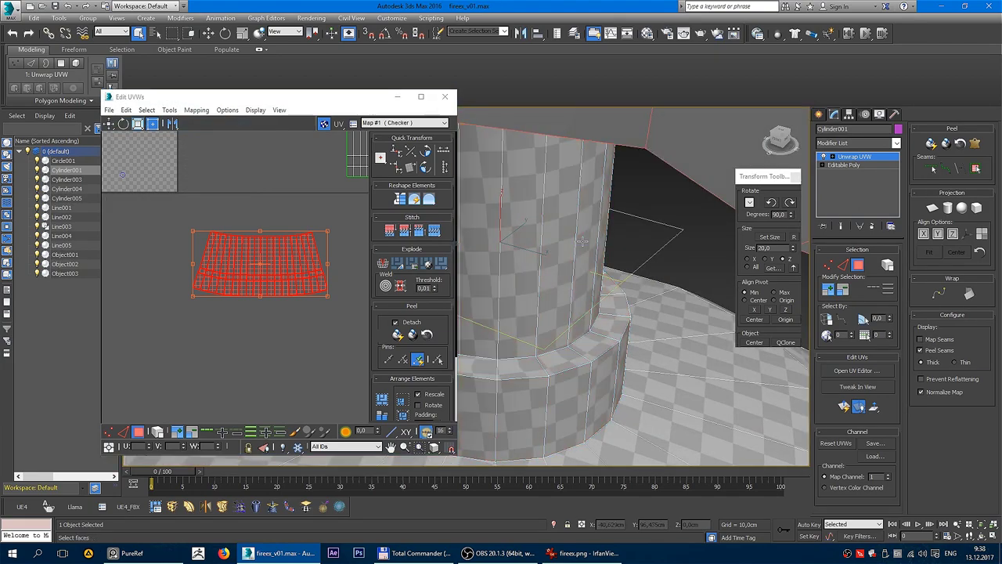
- Select the cylinder in the viewport
{"action": "scroll", "coordinate": [569, 247], "scroll_direction": "down", "scroll_amount": 3}
{"action": "scroll", "coordinate": [580, 248], "scroll_direction": "down", "scroll_amount": 3}
{"action": "scroll", "coordinate": [596, 249], "scroll_direction": "down", "scroll_amount": 3}
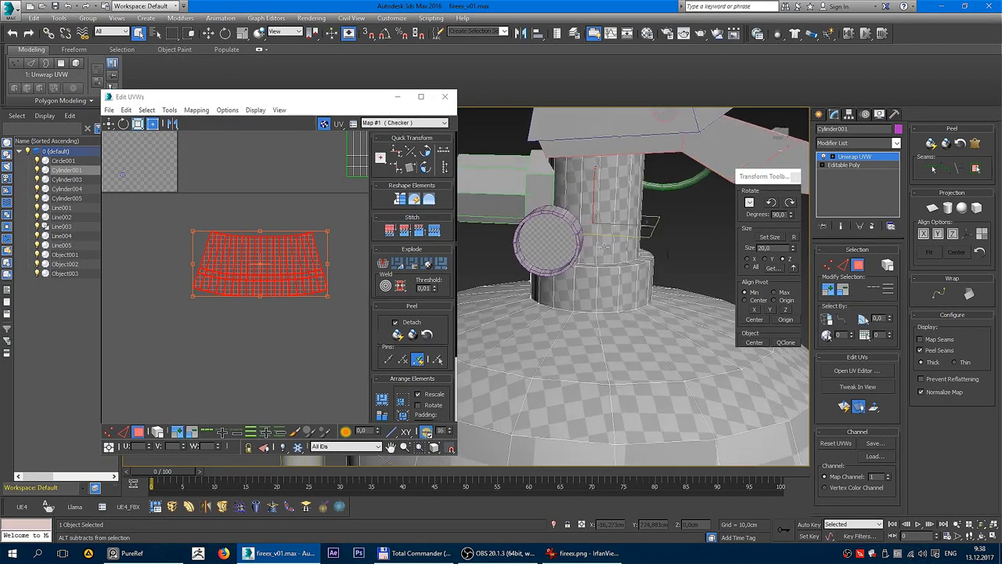
{"action": "scroll", "coordinate": [619, 249], "scroll_direction": "down", "scroll_amount": 3}
{"action": "mouse_move", "coordinate": [617, 246]}
{"action": "middle_mouse_down", "text": "alt"}
{"action": "mouse_move", "coordinate": [548, 217]}
{"action": "mouse_move", "coordinate": [570, 239]}
{"action": "mouse_move", "coordinate": [592, 169]}
{"action": "mouse_move", "coordinate": [550, 225]}
{"action": "mouse_move", "coordinate": [774, 231]}
{"action": "mouse_move", "coordinate": [312, 266]}
{"action": "middle_mouse_up", "text": "alt"}
{"action": "left_click", "coordinate": [572, 238]}
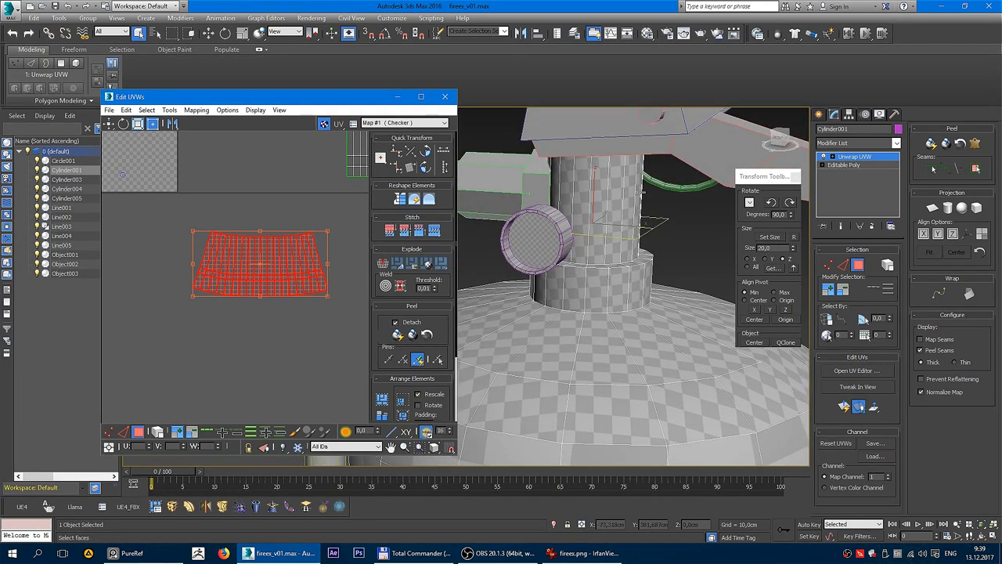
- Move the small face inside the checker square out beside the other UV shells
{"action": "left_click", "coordinate": [293, 327]}
{"action": "scroll", "coordinate": [292, 321], "scroll_direction": "down", "scroll_amount": 4}
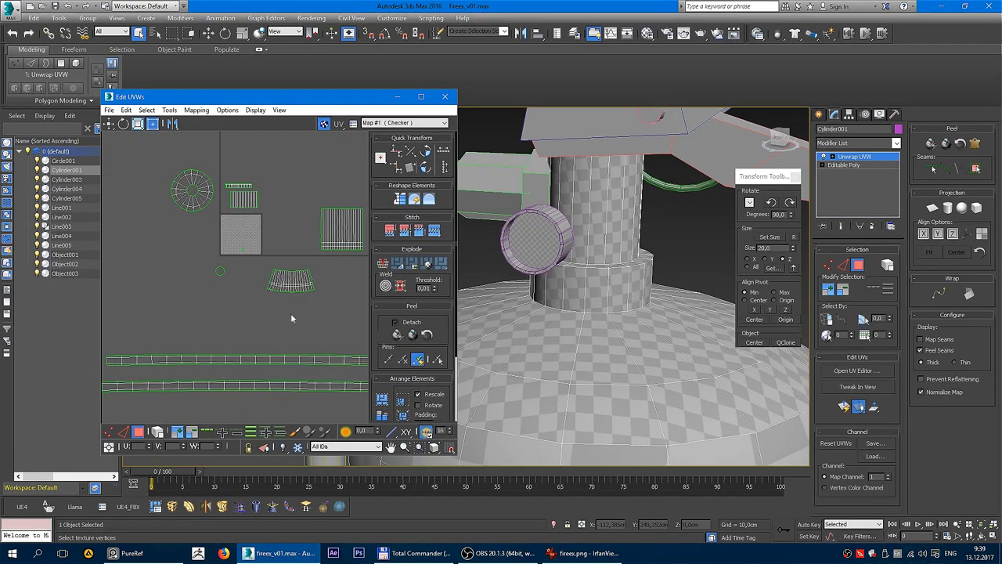
{"action": "scroll", "coordinate": [191, 265], "scroll_direction": "up", "scroll_amount": 3}
{"action": "scroll", "coordinate": [202, 223], "scroll_direction": "up", "scroll_amount": 3}
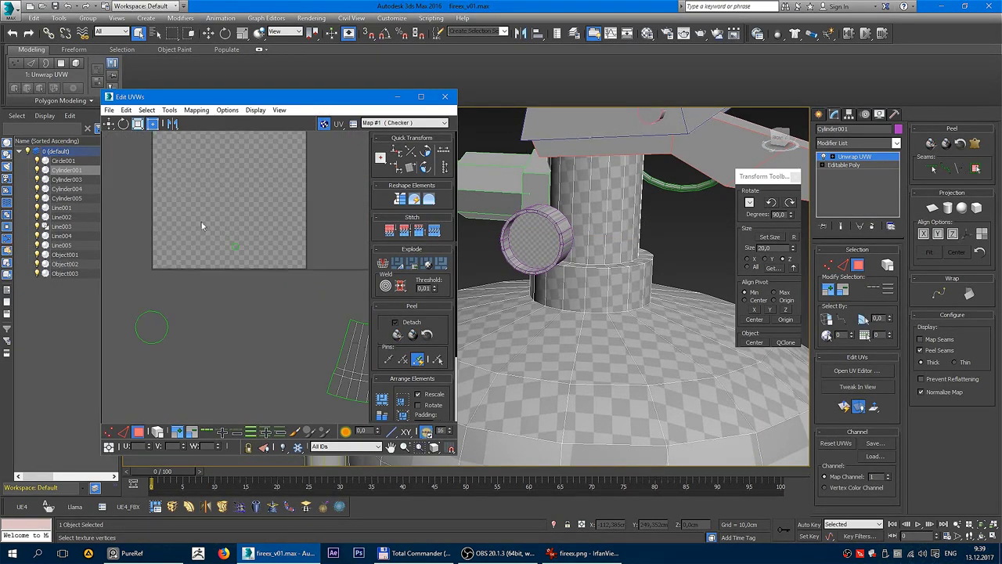
{"action": "left_click", "coordinate": [234, 246]}
{"action": "key", "text": "z"}
{"action": "mouse_move", "coordinate": [605, 310]}
{"action": "middle_mouse_down", "text": "alt"}
{"action": "mouse_move", "coordinate": [621, 266]}
{"action": "mouse_move", "coordinate": [642, 297]}
{"action": "middle_mouse_up", "text": "alt"}
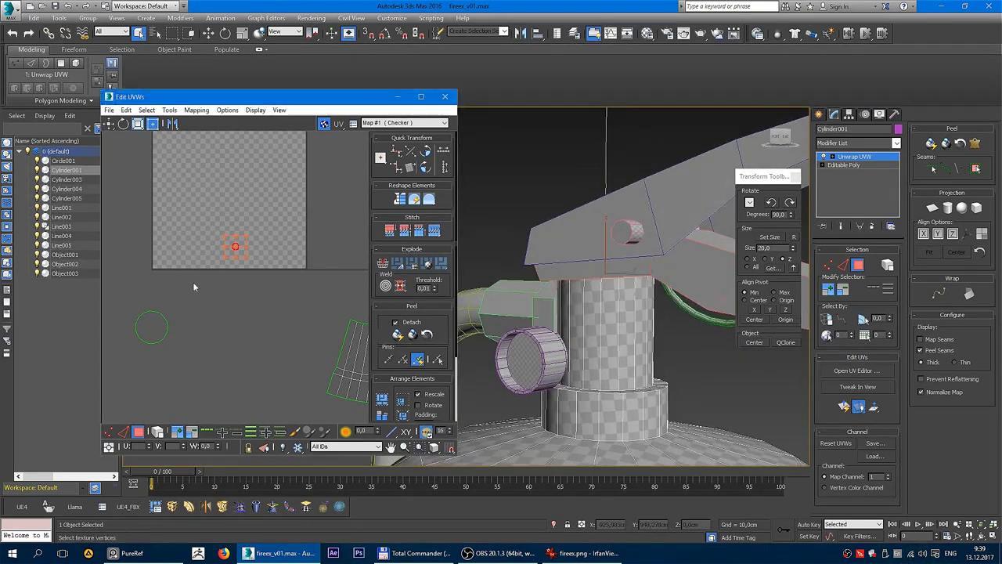
{"action": "middle_click_drag", "start_coordinate": [192, 282], "coordinate": [233, 248]}
{"action": "left_click_drag", "start_coordinate": [274, 212], "coordinate": [192, 293]}
- Orbit and zoom around the extinguisher to inspect the checker texture
{"action": "mouse_move", "coordinate": [548, 298]}
{"action": "middle_mouse_down", "text": "alt"}
{"action": "mouse_move", "coordinate": [553, 280]}
{"action": "mouse_move", "coordinate": [540, 258]}
{"action": "middle_mouse_up", "text": "alt"}
{"action": "scroll", "coordinate": [552, 280], "scroll_direction": "up", "scroll_amount": 5}
{"action": "mouse_move", "coordinate": [264, 225]}
{"action": "middle_mouse_down"}
{"action": "mouse_move", "coordinate": [263, 319]}
{"action": "mouse_move", "coordinate": [271, 219]}
{"action": "middle_mouse_up"}
{"action": "scroll", "coordinate": [263, 319], "scroll_direction": "down", "scroll_amount": 3}
{"action": "scroll", "coordinate": [274, 313], "scroll_direction": "down", "scroll_amount": 1}
{"action": "scroll", "coordinate": [271, 218], "scroll_direction": "down", "scroll_amount": 1}
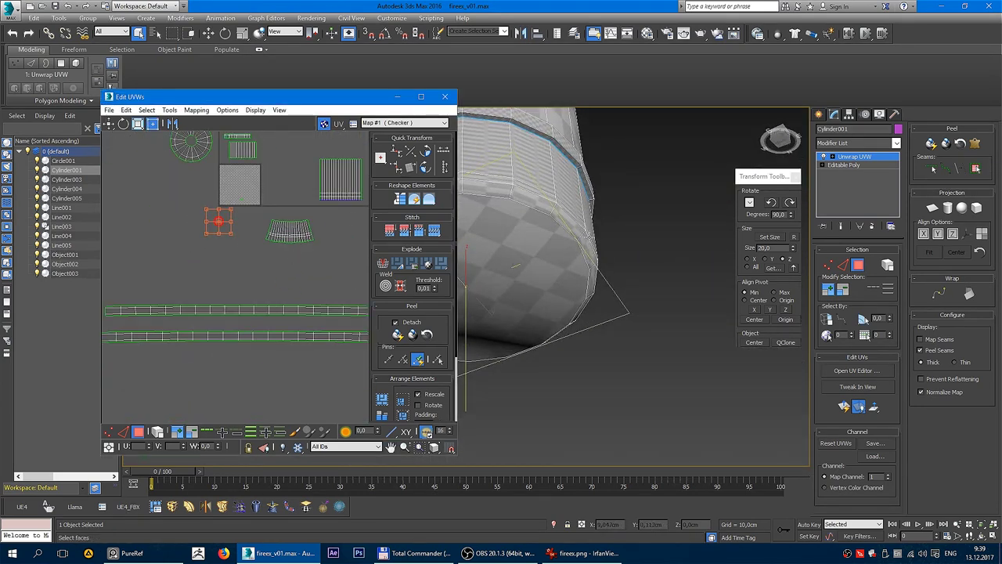
{"action": "mouse_move", "coordinate": [545, 213]}
{"action": "middle_mouse_down", "text": "alt"}
{"action": "mouse_move", "coordinate": [548, 235]}
{"action": "mouse_move", "coordinate": [552, 196]}
{"action": "middle_mouse_up", "text": "alt"}
{"action": "scroll", "coordinate": [264, 250], "scroll_direction": "down", "scroll_amount": 1}
{"action": "scroll", "coordinate": [263, 251], "scroll_direction": "down", "scroll_amount": 1}
{"action": "scroll", "coordinate": [548, 235], "scroll_direction": "down", "scroll_amount": 3}
- Collapse the body to Editable Poly and check it in wireframe and shaded display
{"action": "scroll", "coordinate": [552, 196], "scroll_direction": "up", "scroll_amount": 2}
{"action": "right_click", "coordinate": [552, 157]}
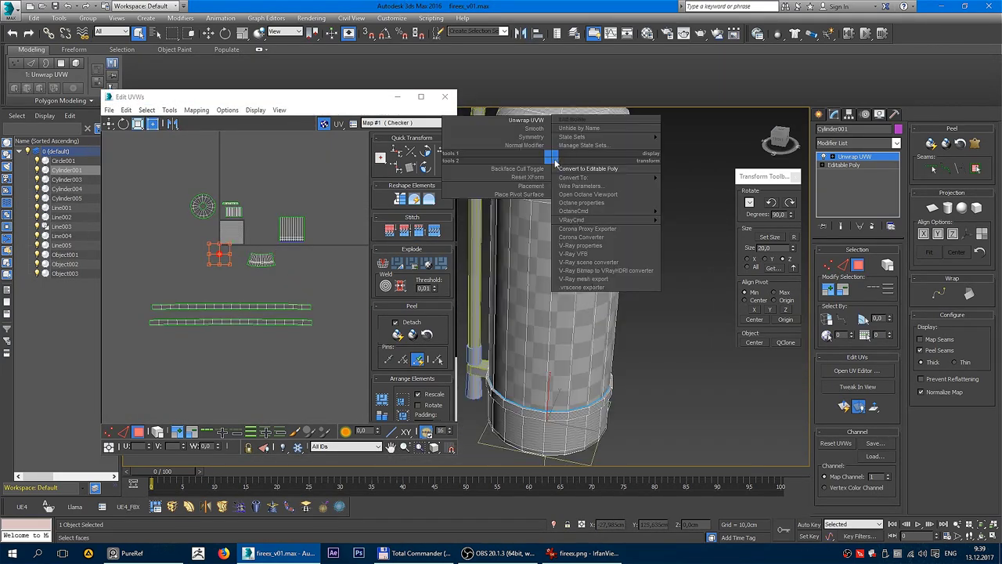
{"action": "left_click", "coordinate": [587, 169]}
{"action": "scroll", "coordinate": [548, 235], "scroll_direction": "down", "scroll_amount": 2}
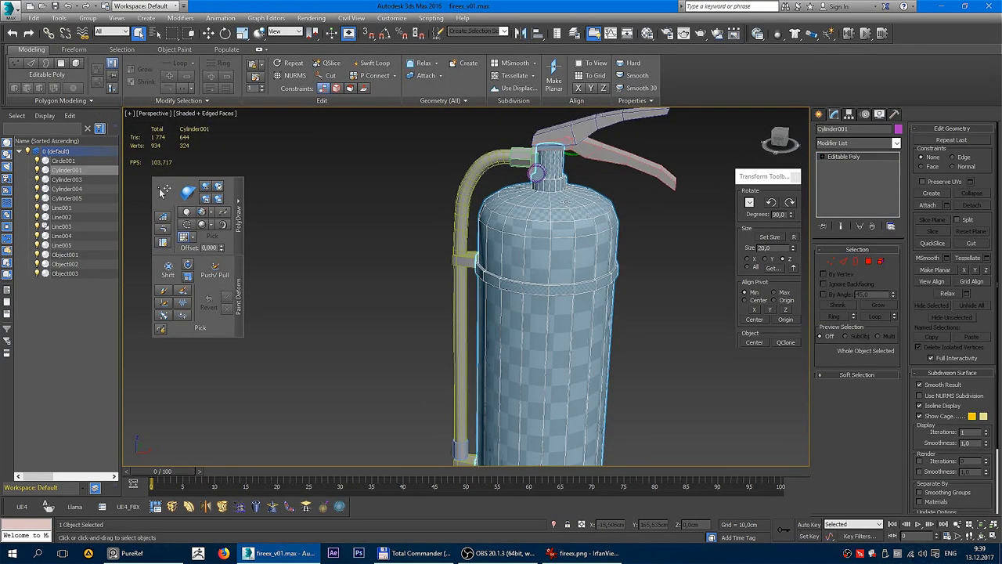
{"action": "middle_click_drag", "start_coordinate": [537, 175], "coordinate": [538, 205]}
{"action": "scroll", "coordinate": [541, 202], "scroll_direction": "up", "scroll_amount": 4}
{"action": "key", "text": "F3"}
{"action": "key", "text": "4"}
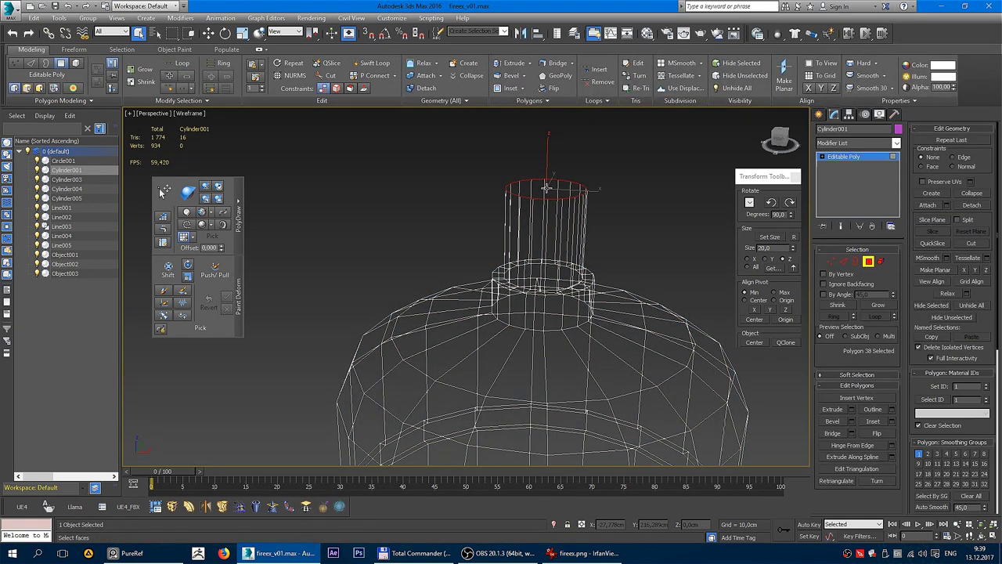
{"action": "key", "text": "F3"}
{"action": "key", "text": "4"}
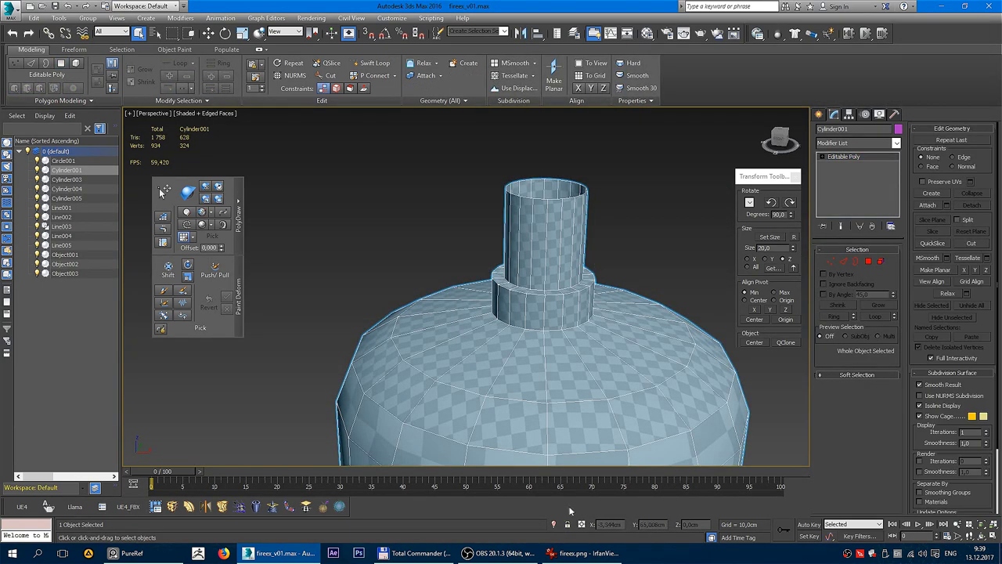
- Reselect the extinguisher body and add an Unwrap UVW modifier to it
{"action": "right_click", "coordinate": [548, 210]}
{"action": "key", "text": "ctrl+d"}
{"action": "scroll", "coordinate": [548, 266], "scroll_direction": "down", "scroll_amount": 2}
{"action": "scroll", "coordinate": [501, 293], "scroll_direction": "down", "scroll_amount": 3}
{"action": "scroll", "coordinate": [494, 234], "scroll_direction": "down", "scroll_amount": 4}
{"action": "left_click", "coordinate": [480, 192]}
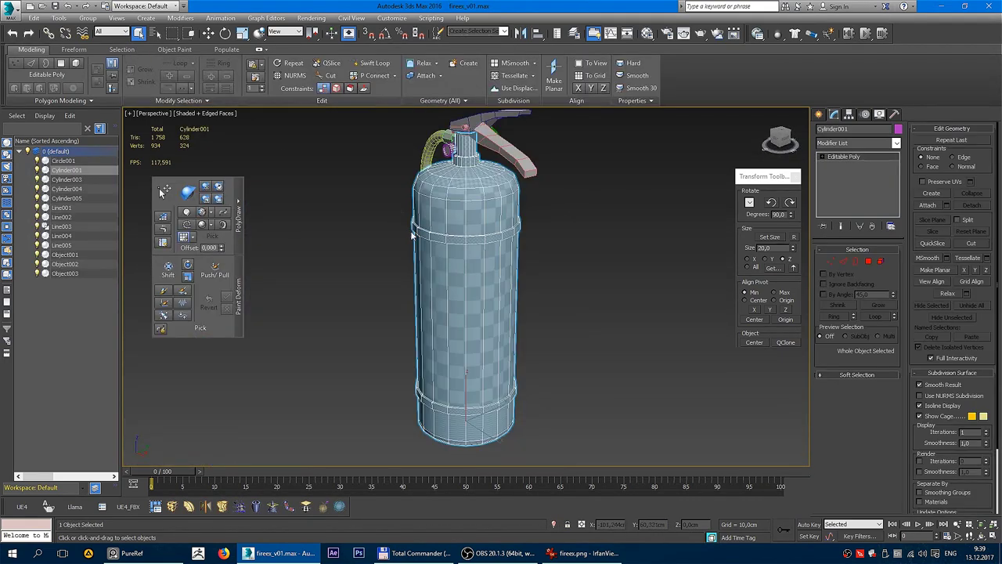
{"action": "right_click", "coordinate": [481, 193]}
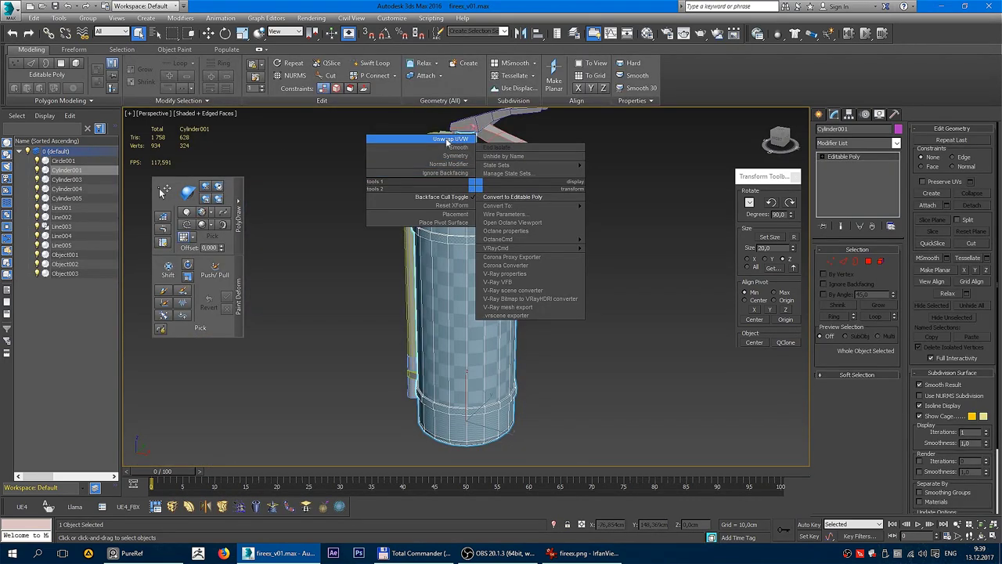
{"action": "left_click", "coordinate": [451, 142]}
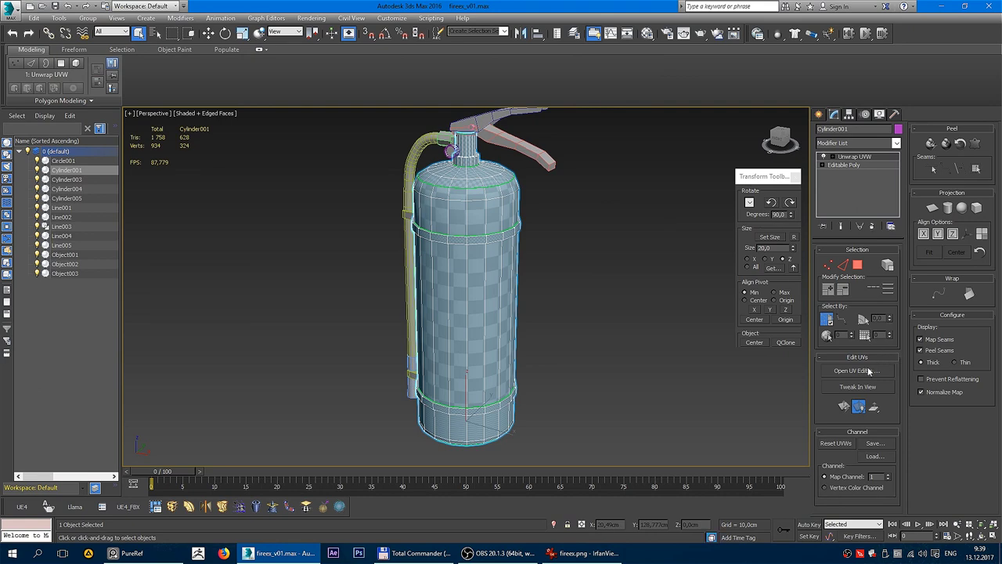
- In the UV Editor, pack all islands into the checker tile with Pack: Custom
{"action": "left_click", "coordinate": [868, 372]}
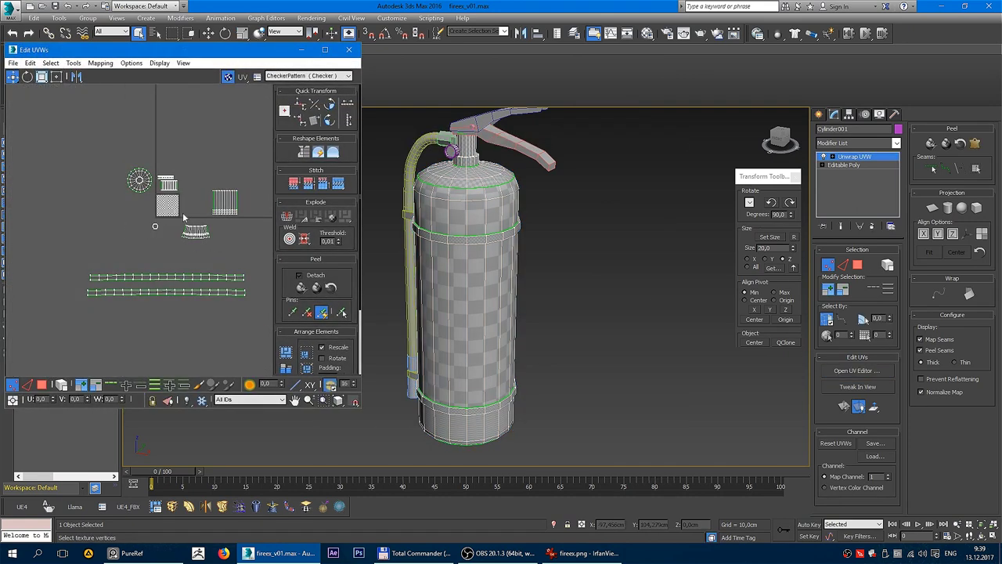
{"action": "scroll", "coordinate": [185, 218], "scroll_direction": "up", "scroll_amount": 3}
{"action": "scroll", "coordinate": [188, 184], "scroll_direction": "up", "scroll_amount": 1}
{"action": "scroll", "coordinate": [188, 184], "scroll_direction": "up", "scroll_amount": 1}
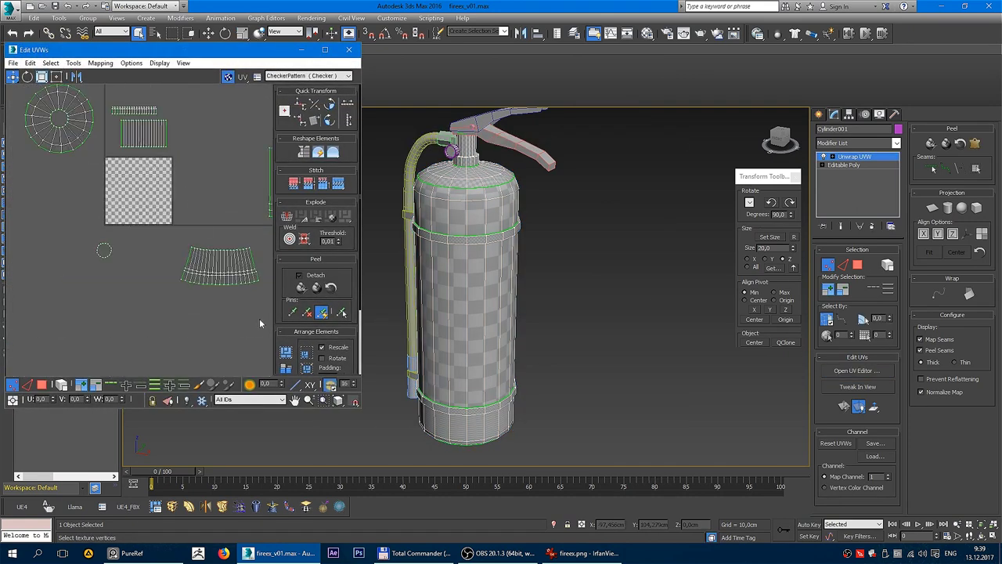
{"action": "left_click", "coordinate": [287, 358]}
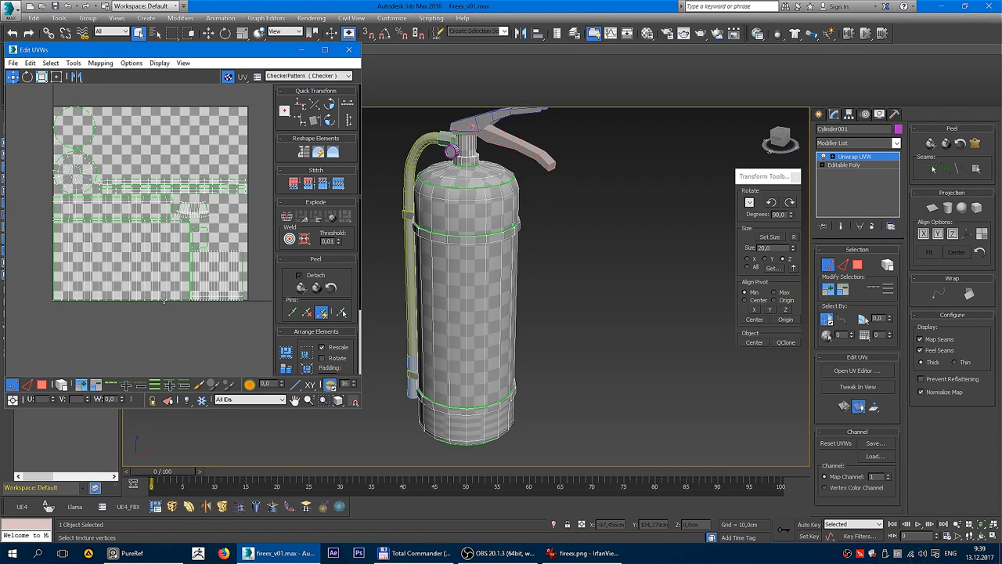
- Select the bottom rim faces in face mode and move their island to empty UV space
{"action": "middle_click_drag", "start_coordinate": [490, 180], "coordinate": [499, 225], "text": "alt"}
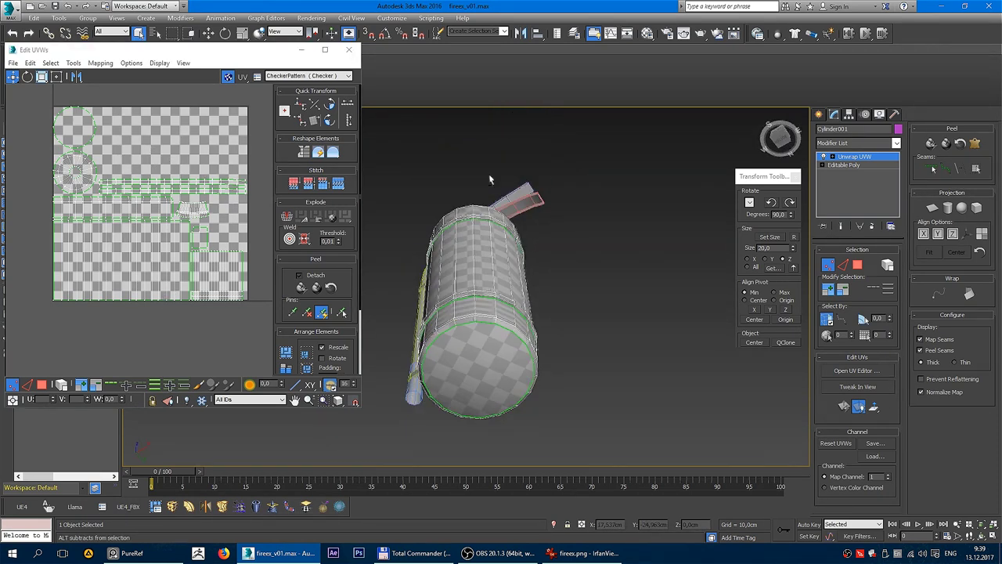
{"action": "left_click", "coordinate": [220, 271]}
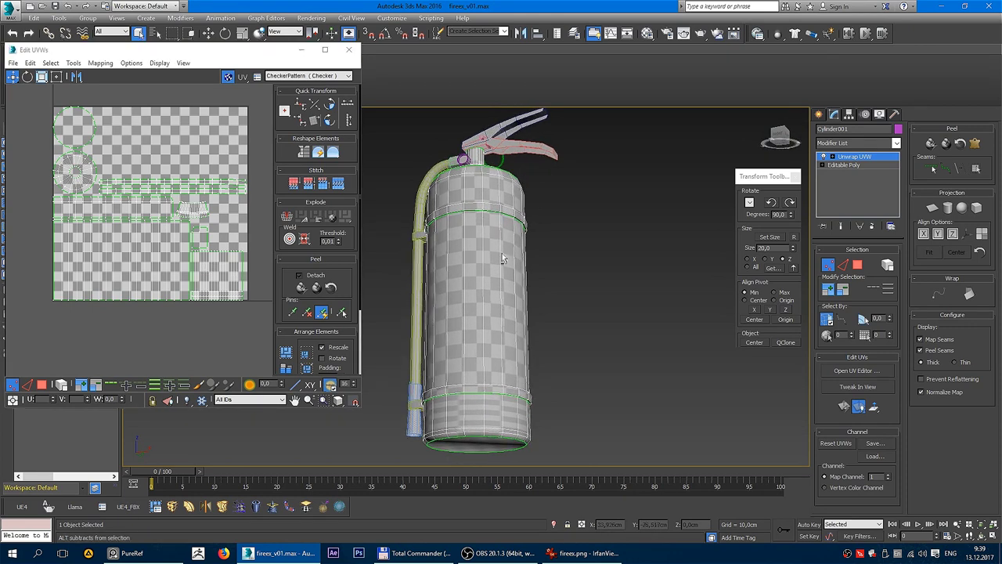
{"action": "mouse_move", "coordinate": [502, 253]}
{"action": "middle_mouse_down", "text": "alt"}
{"action": "mouse_move", "coordinate": [476, 325]}
{"action": "mouse_move", "coordinate": [493, 294]}
{"action": "mouse_move", "coordinate": [469, 285]}
{"action": "middle_mouse_up", "text": "alt"}
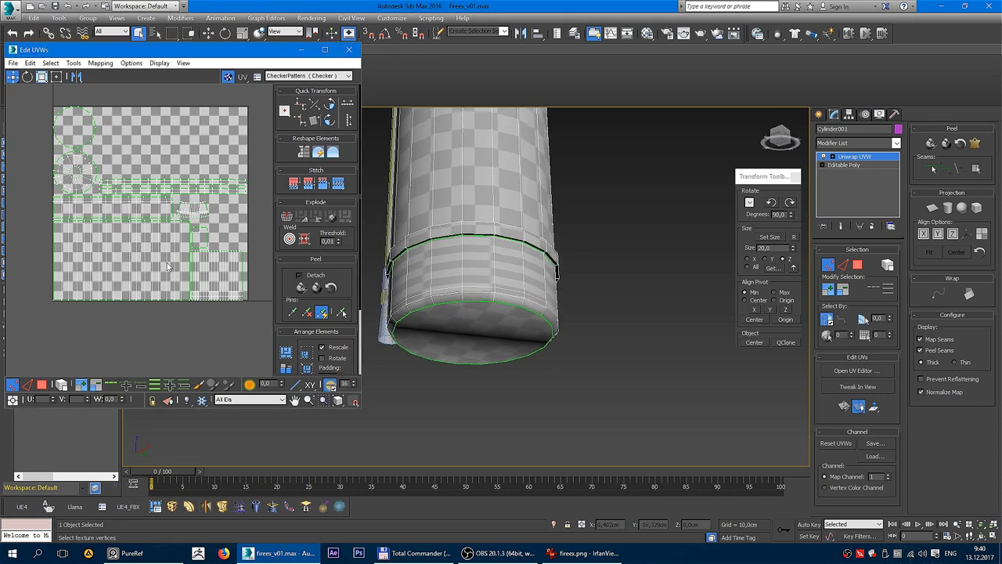
{"action": "left_click", "coordinate": [41, 385]}
{"action": "scroll", "coordinate": [234, 313], "scroll_direction": "up", "scroll_amount": 1}
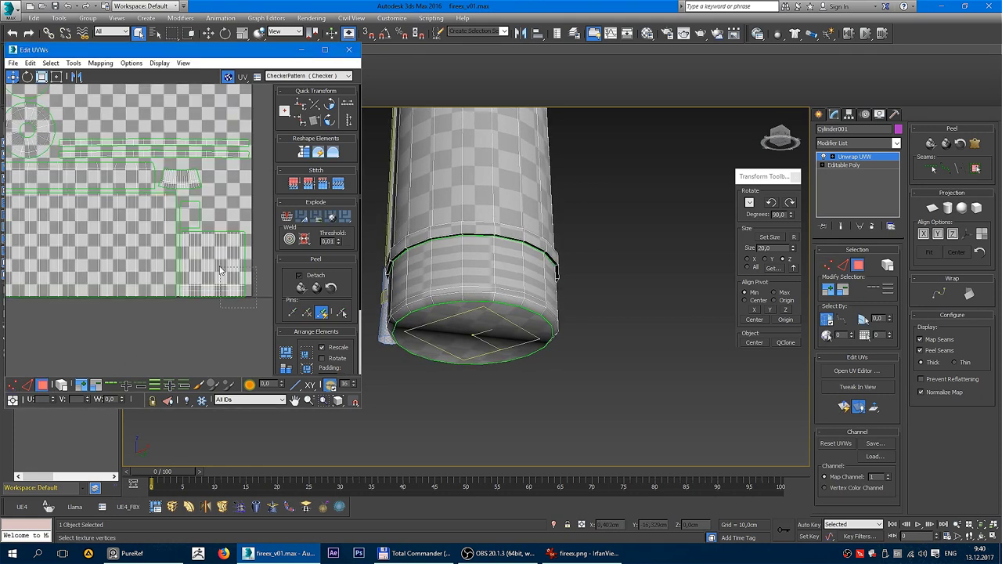
{"action": "left_click_drag", "start_coordinate": [249, 301], "coordinate": [213, 229]}
{"action": "scroll", "coordinate": [235, 274], "scroll_direction": "up", "scroll_amount": 3}
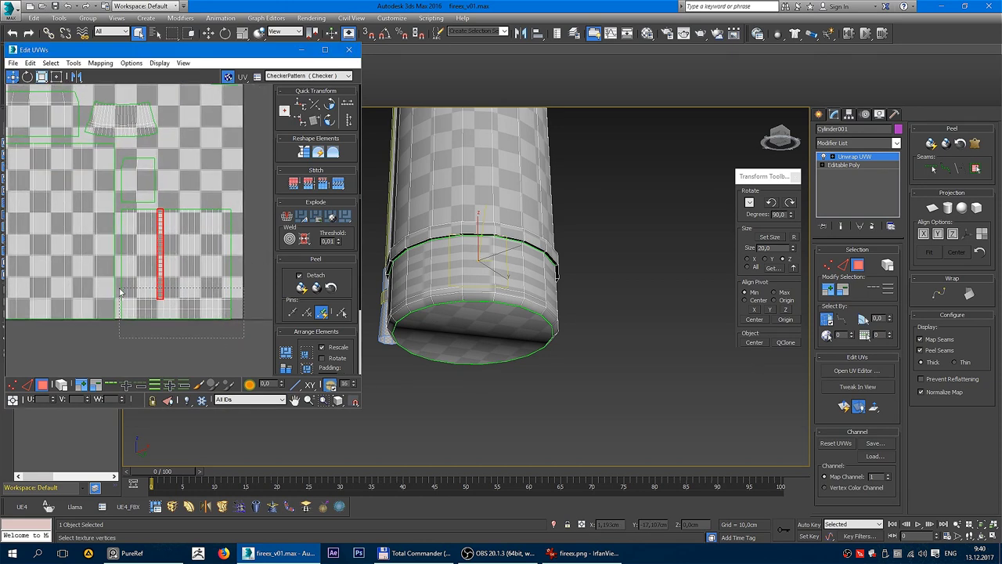
{"action": "middle_click_drag", "start_coordinate": [162, 345], "coordinate": [177, 159]}
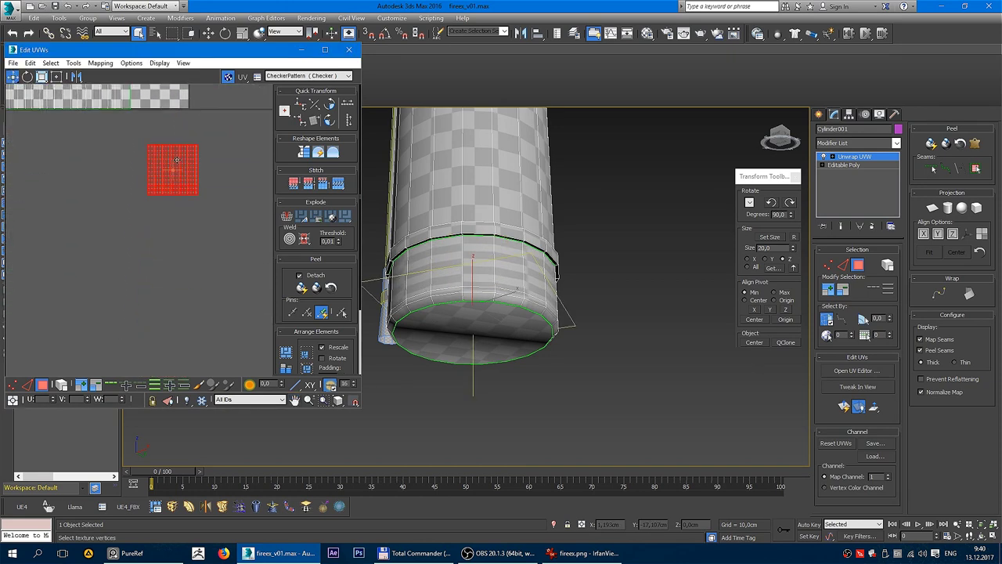
- Quick Peel the rim island into a straight strip
{"action": "scroll", "coordinate": [180, 164], "scroll_direction": "up", "scroll_amount": 3}
{"action": "right_click", "coordinate": [178, 182]}
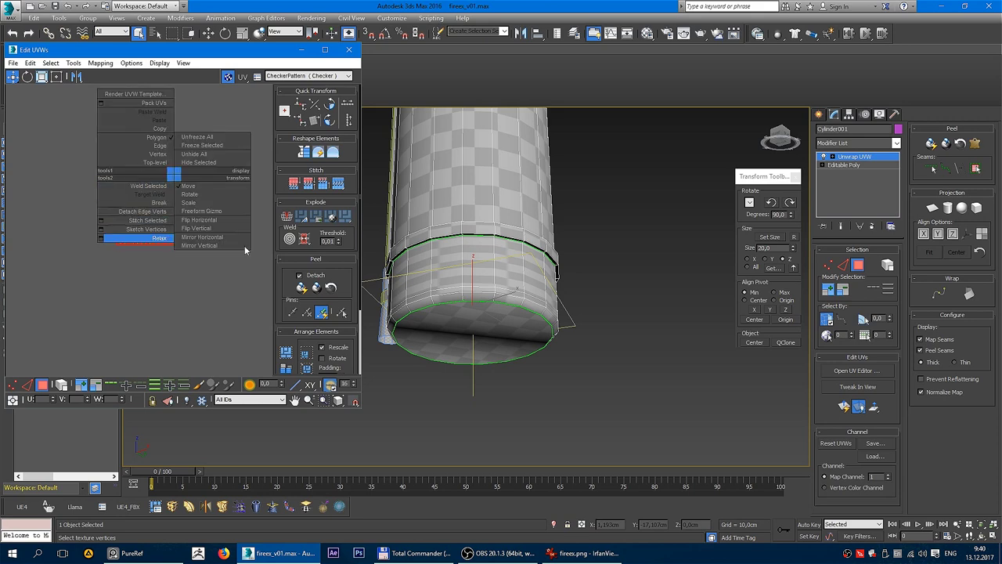
{"action": "left_click", "coordinate": [302, 290]}
{"action": "left_click", "coordinate": [302, 290]}
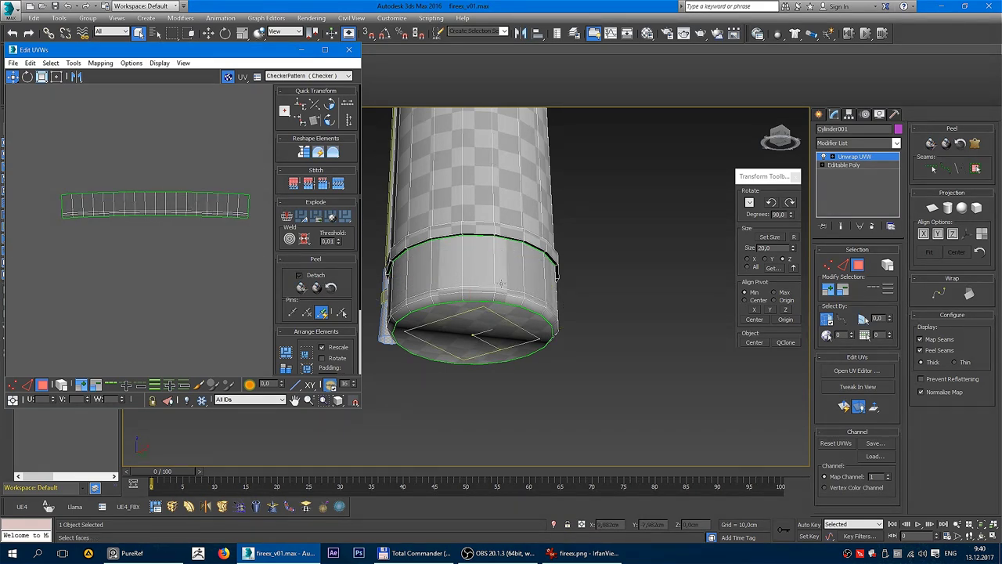
- Repack all UV islands into the checker tile with Pack: Custom
{"action": "scroll", "coordinate": [469, 258], "scroll_direction": "up", "scroll_amount": 2}
{"action": "key", "text": "f"}
{"action": "key", "text": "p"}
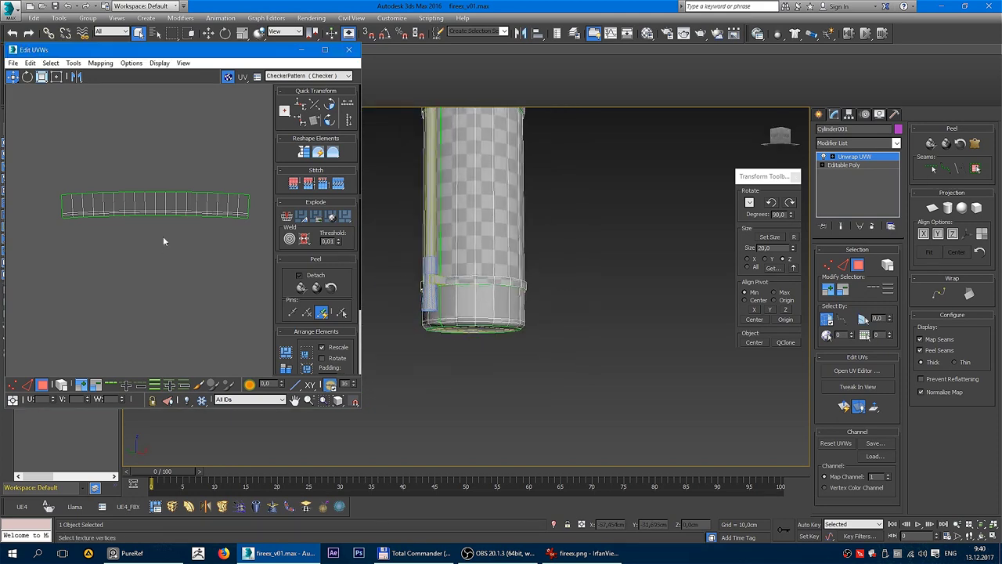
{"action": "scroll", "coordinate": [165, 224], "scroll_direction": "down", "scroll_amount": 5}
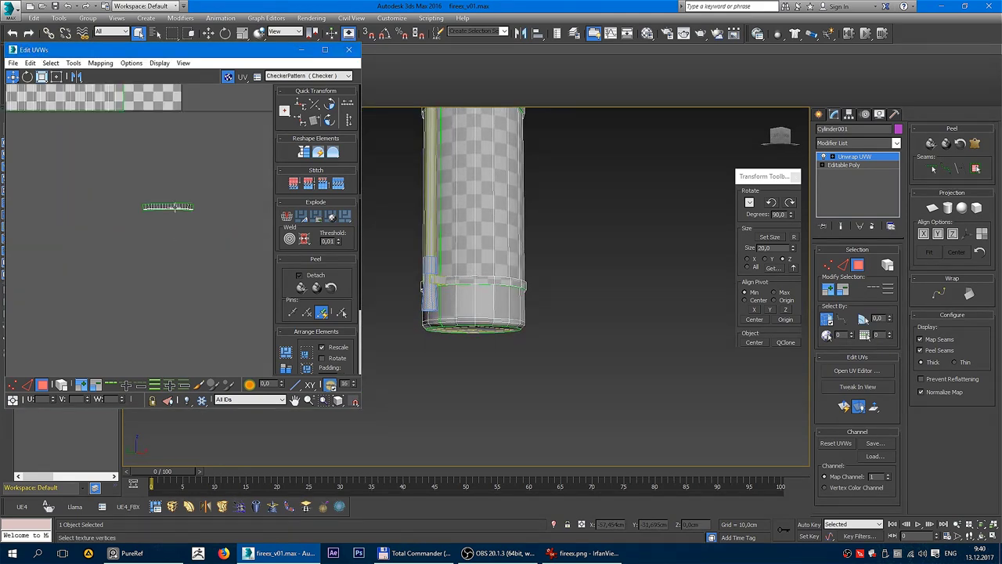
{"action": "middle_click_drag", "start_coordinate": [141, 214], "coordinate": [175, 273]}
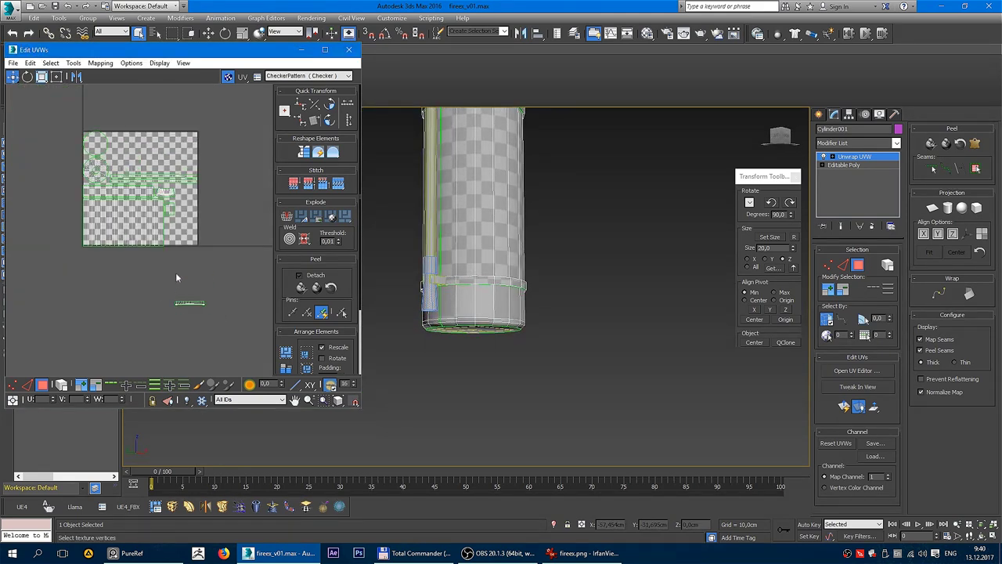
{"action": "left_click", "coordinate": [286, 352]}
- Frame the extinguisher, view the bottom cap from below, and select an upper-body face cluster
{"action": "key", "text": "z"}
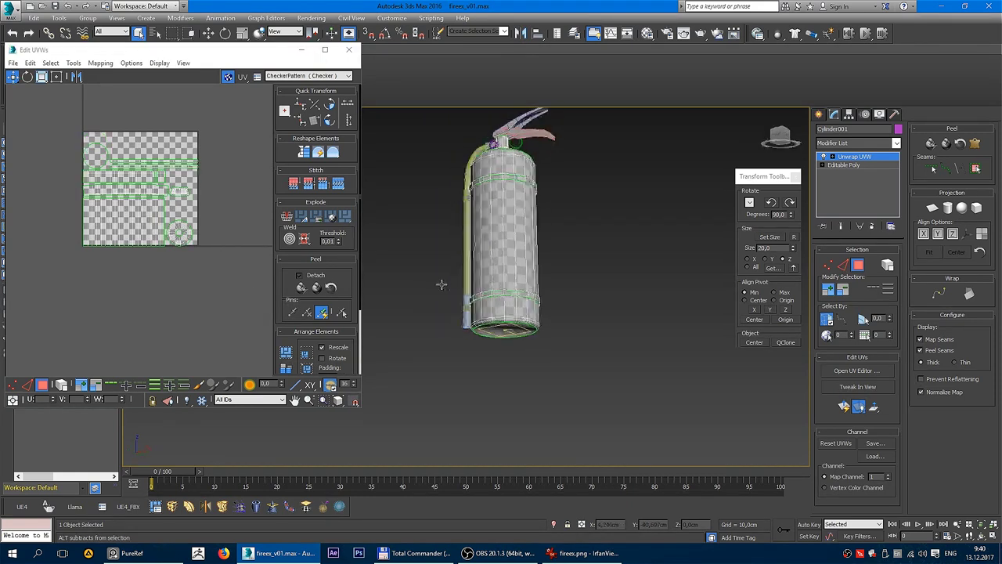
{"action": "scroll", "coordinate": [441, 284], "scroll_direction": "up", "scroll_amount": 4}
{"action": "mouse_move", "coordinate": [441, 284]}
{"action": "middle_mouse_down", "text": "alt"}
{"action": "mouse_move", "coordinate": [426, 306]}
{"action": "mouse_move", "coordinate": [407, 269]}
{"action": "mouse_move", "coordinate": [547, 260]}
{"action": "mouse_move", "coordinate": [476, 271]}
{"action": "mouse_move", "coordinate": [563, 194]}
{"action": "middle_mouse_up", "text": "alt"}
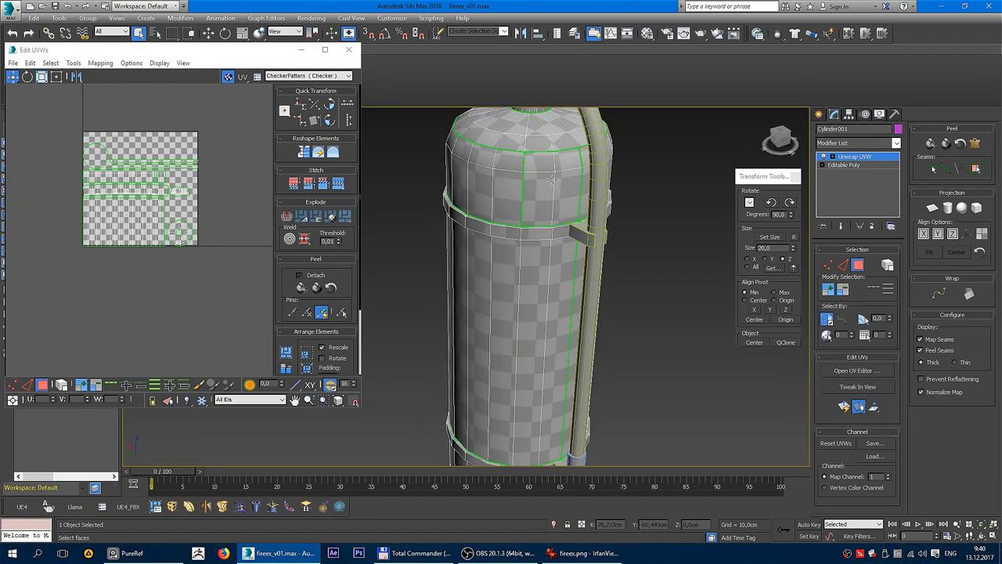
{"action": "scroll", "coordinate": [188, 163], "scroll_direction": "up", "scroll_amount": 2}
{"action": "scroll", "coordinate": [165, 165], "scroll_direction": "up", "scroll_amount": 3}
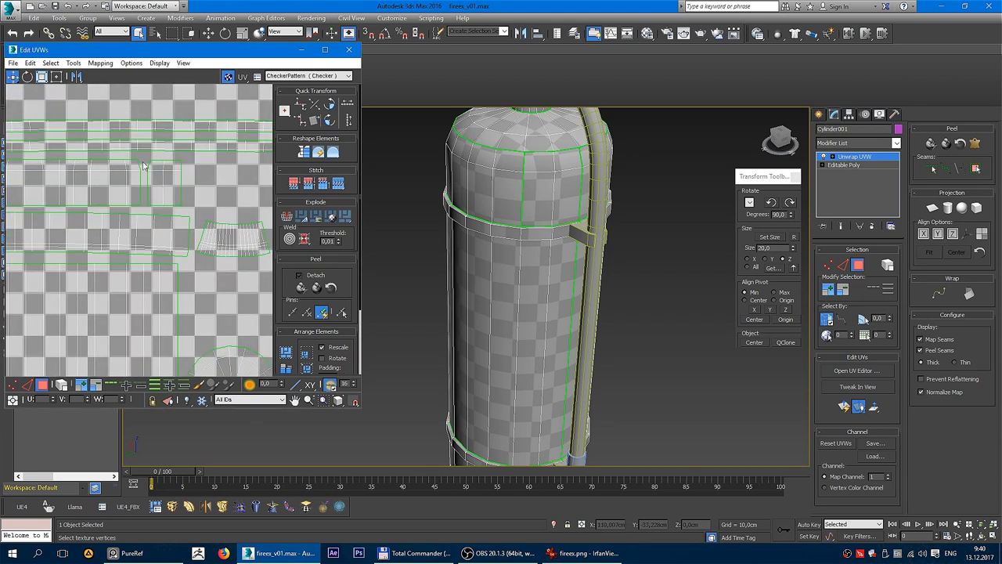
{"action": "left_click", "coordinate": [174, 185]}
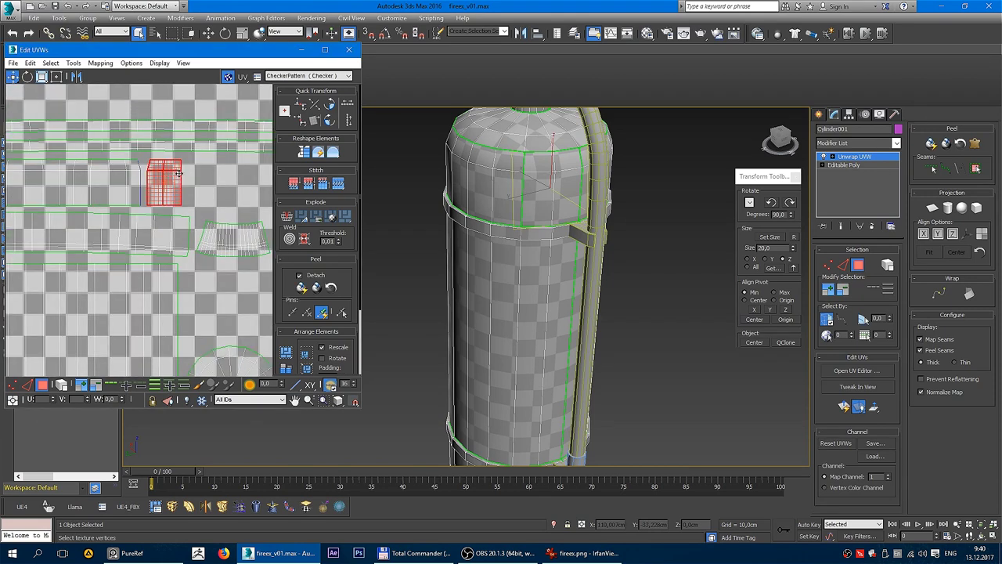
- Stitch the split islands along the selected seam edge and repack the UVs
{"action": "left_click", "coordinate": [27, 383]}
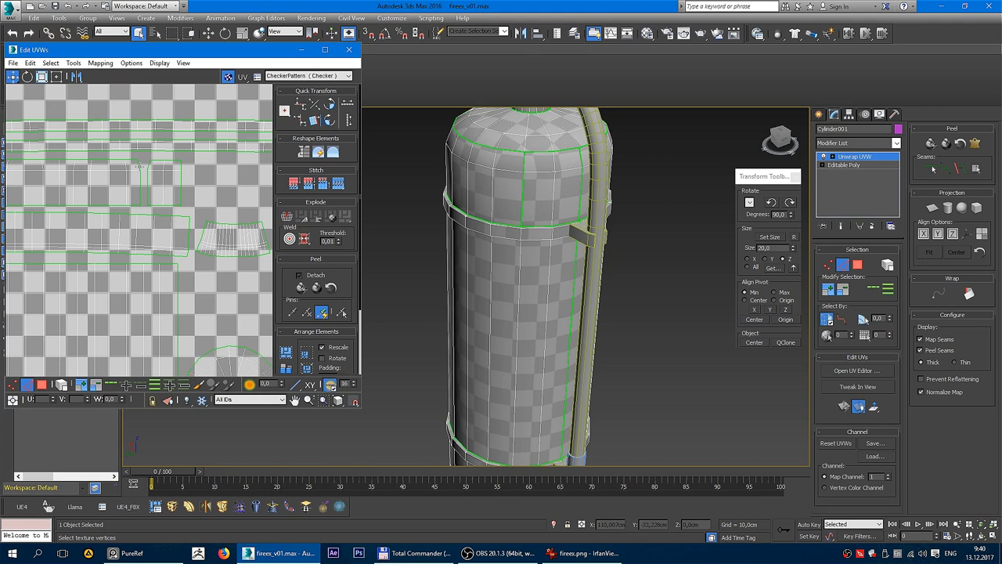
{"action": "left_click", "coordinate": [139, 178]}
{"action": "right_click", "coordinate": [138, 175]}
{"action": "left_click", "coordinate": [119, 221]}
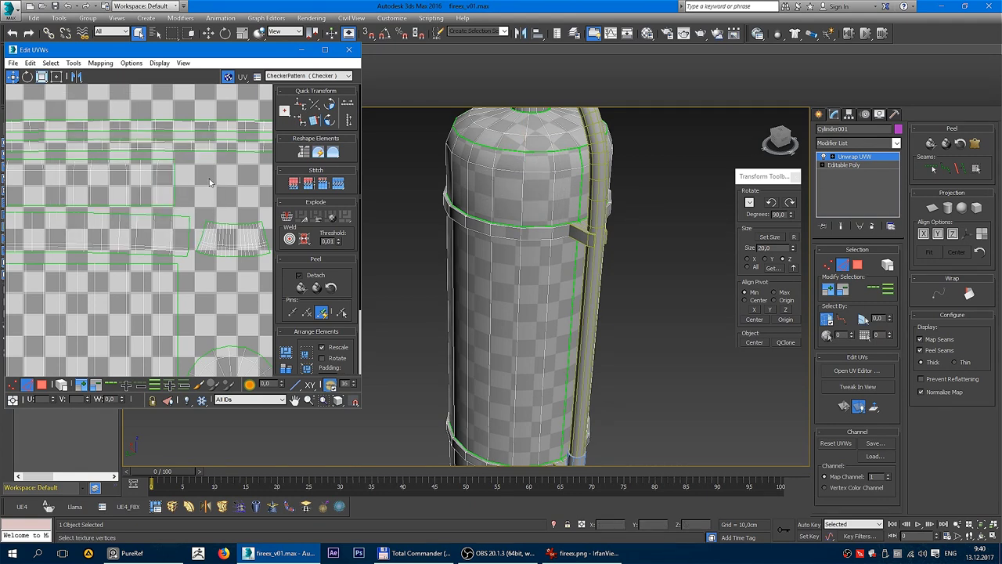
{"action": "scroll", "coordinate": [209, 182], "scroll_direction": "down", "scroll_amount": 4}
{"action": "scroll", "coordinate": [227, 188], "scroll_direction": "down", "scroll_amount": 4}
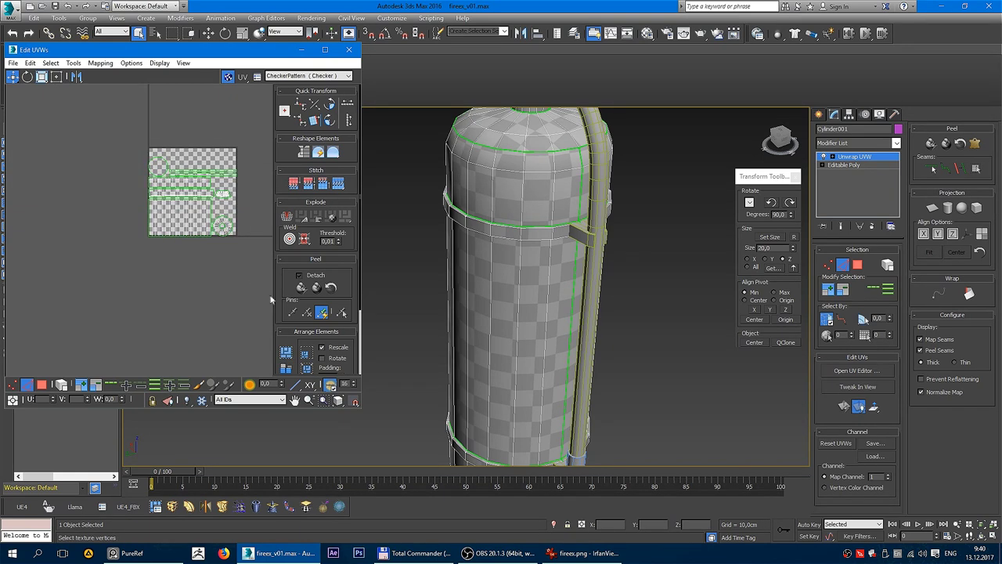
{"action": "left_click", "coordinate": [287, 354]}
- Show the Map #1 checker as the UV editor background, then close the editor
{"action": "scroll", "coordinate": [222, 188], "scroll_direction": "up", "scroll_amount": 4}
{"action": "left_click", "coordinate": [321, 76]}
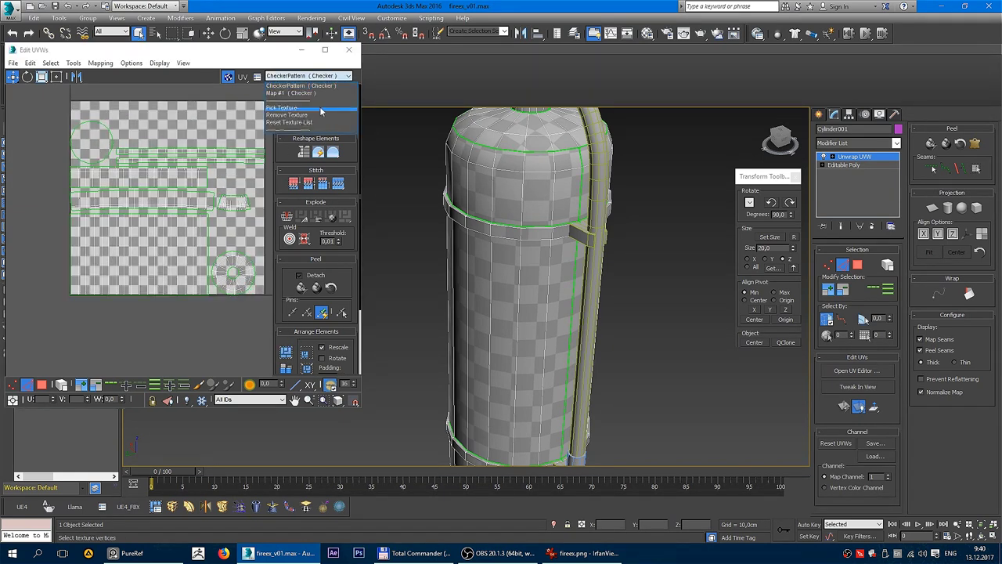
{"action": "left_click", "coordinate": [305, 106]}
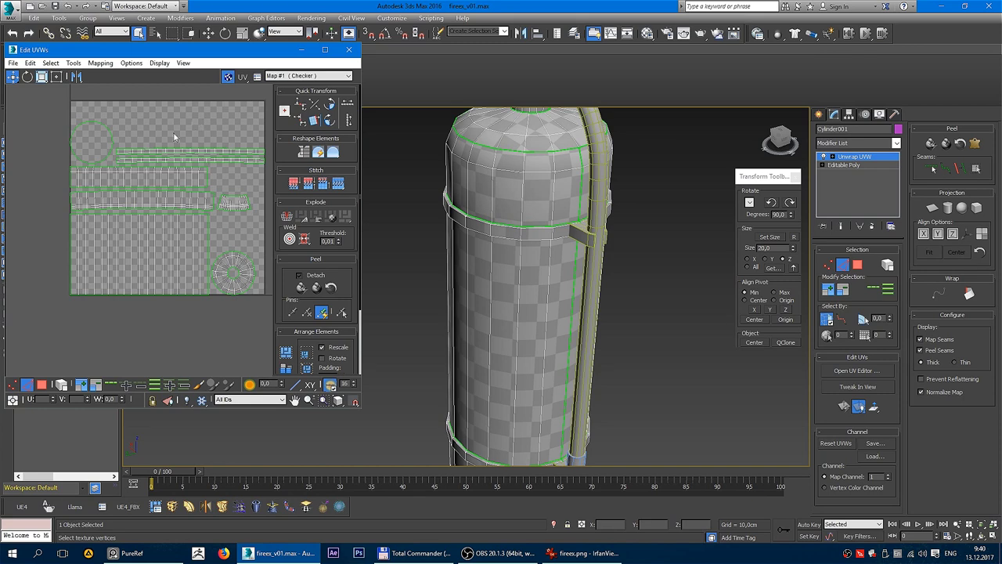
{"action": "left_click", "coordinate": [349, 49]}
- Convert the body to Editable Poly, deselect it, and turn off edged faces with F4
{"action": "right_click", "coordinate": [525, 165]}
{"action": "left_click", "coordinate": [539, 171]}
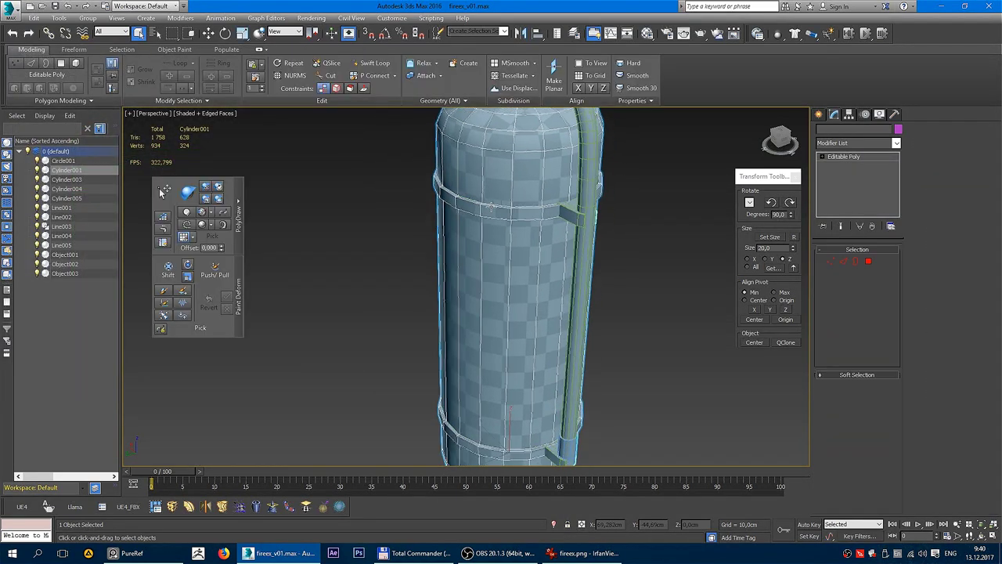
{"action": "scroll", "coordinate": [608, 218], "scroll_direction": "down", "scroll_amount": 2}
{"action": "left_click", "coordinate": [609, 219]}
{"action": "key", "text": "F4"}
{"action": "mouse_move", "coordinate": [608, 218]}
{"action": "middle_mouse_down", "text": "alt"}
{"action": "mouse_move", "coordinate": [473, 223]}
{"action": "mouse_move", "coordinate": [501, 206]}
{"action": "mouse_move", "coordinate": [524, 215]}
{"action": "middle_mouse_up", "text": "alt"}
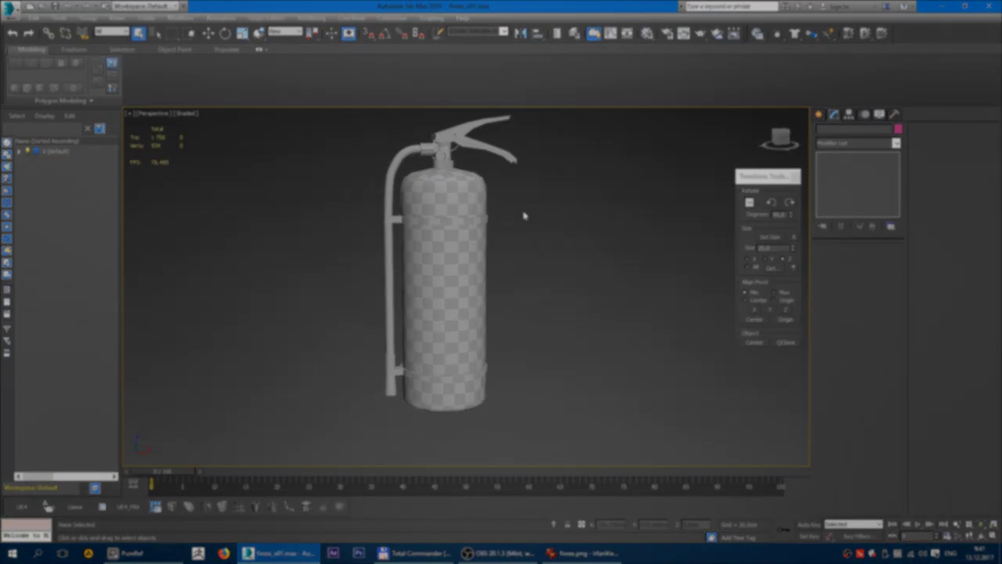